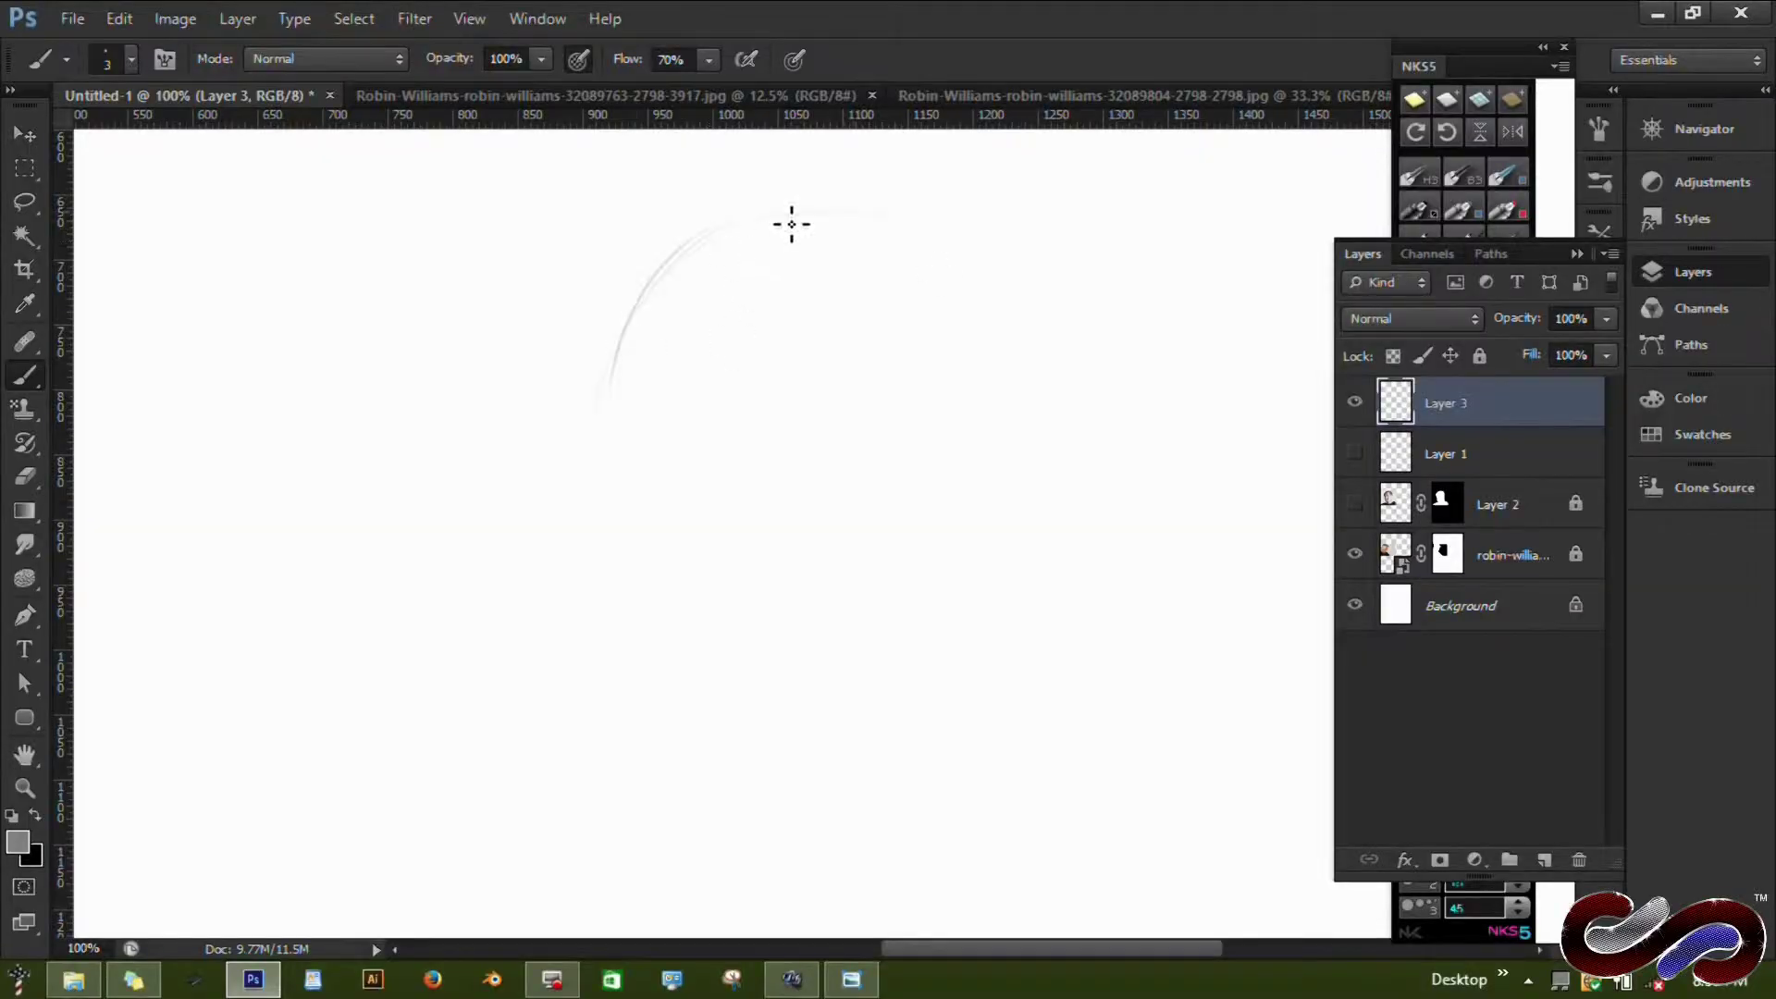
Sketch the head circle with cheek, jaw and nose guide strokes, undoing a stray eyebrow line.
mouse_move(789, 222)
mouse_down()
mouse_move(1027, 583)
mouse_move(617, 553)
mouse_up()
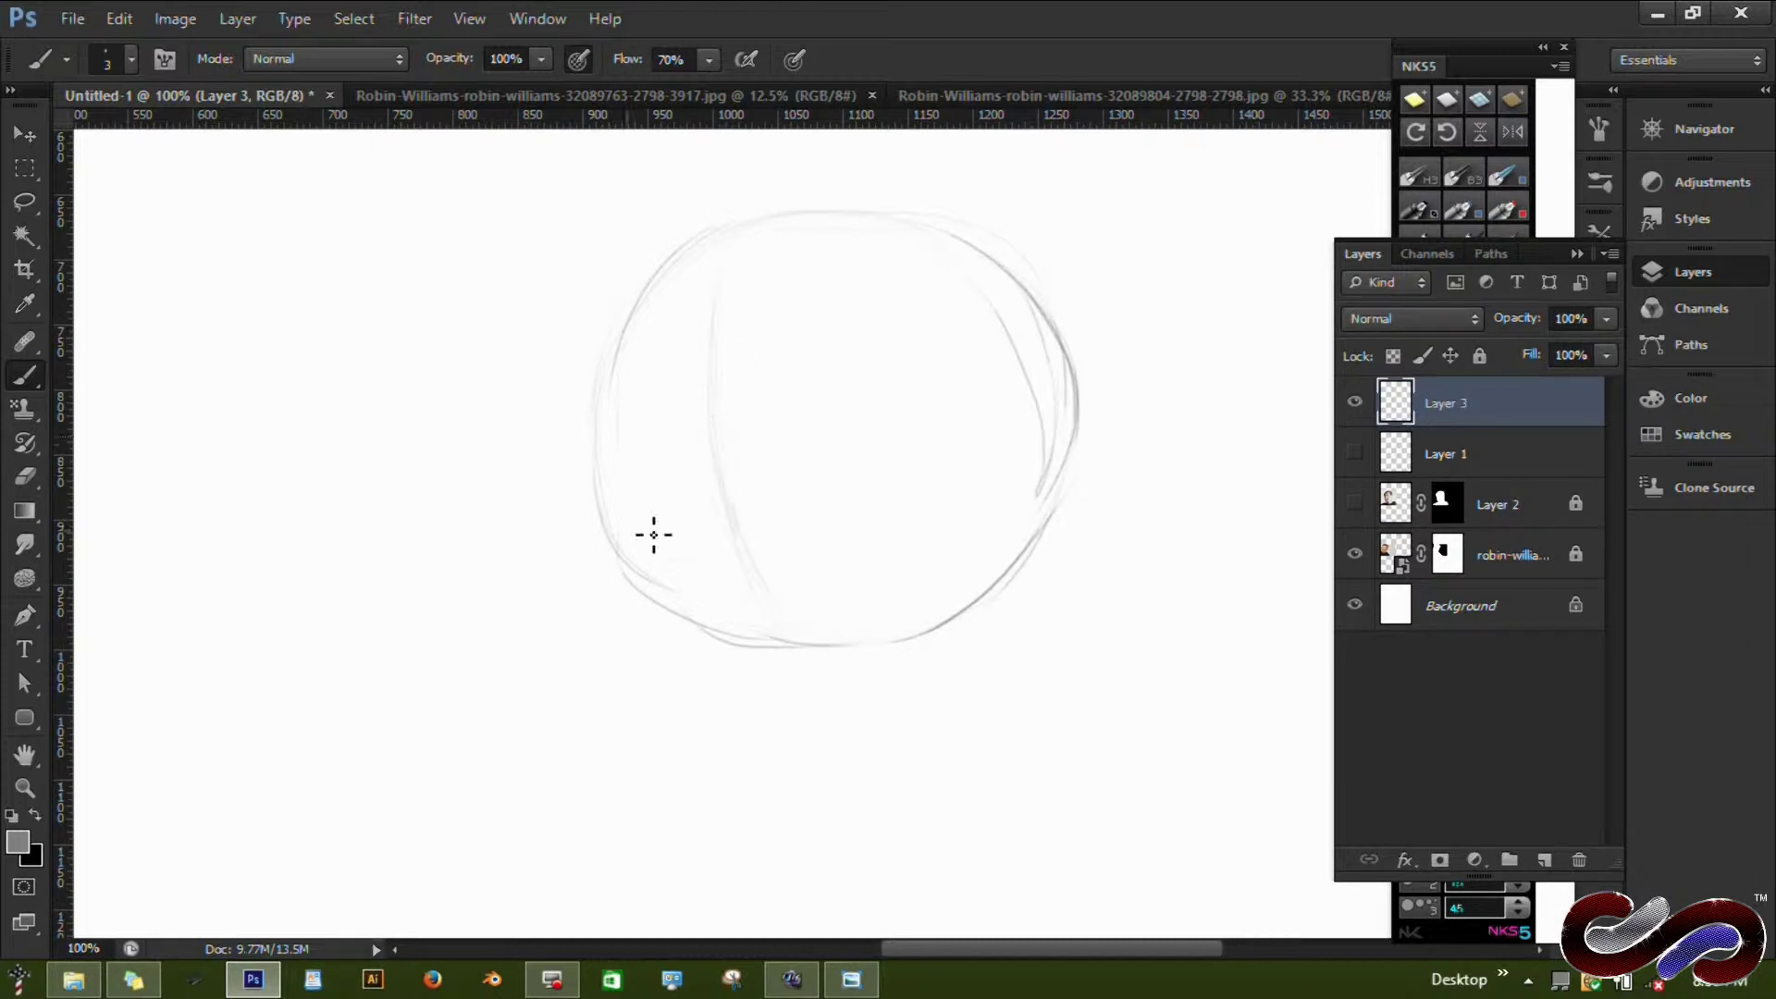
mouse_move(935, 536)
mouse_down()
mouse_move(666, 519)
mouse_move(959, 508)
mouse_up()
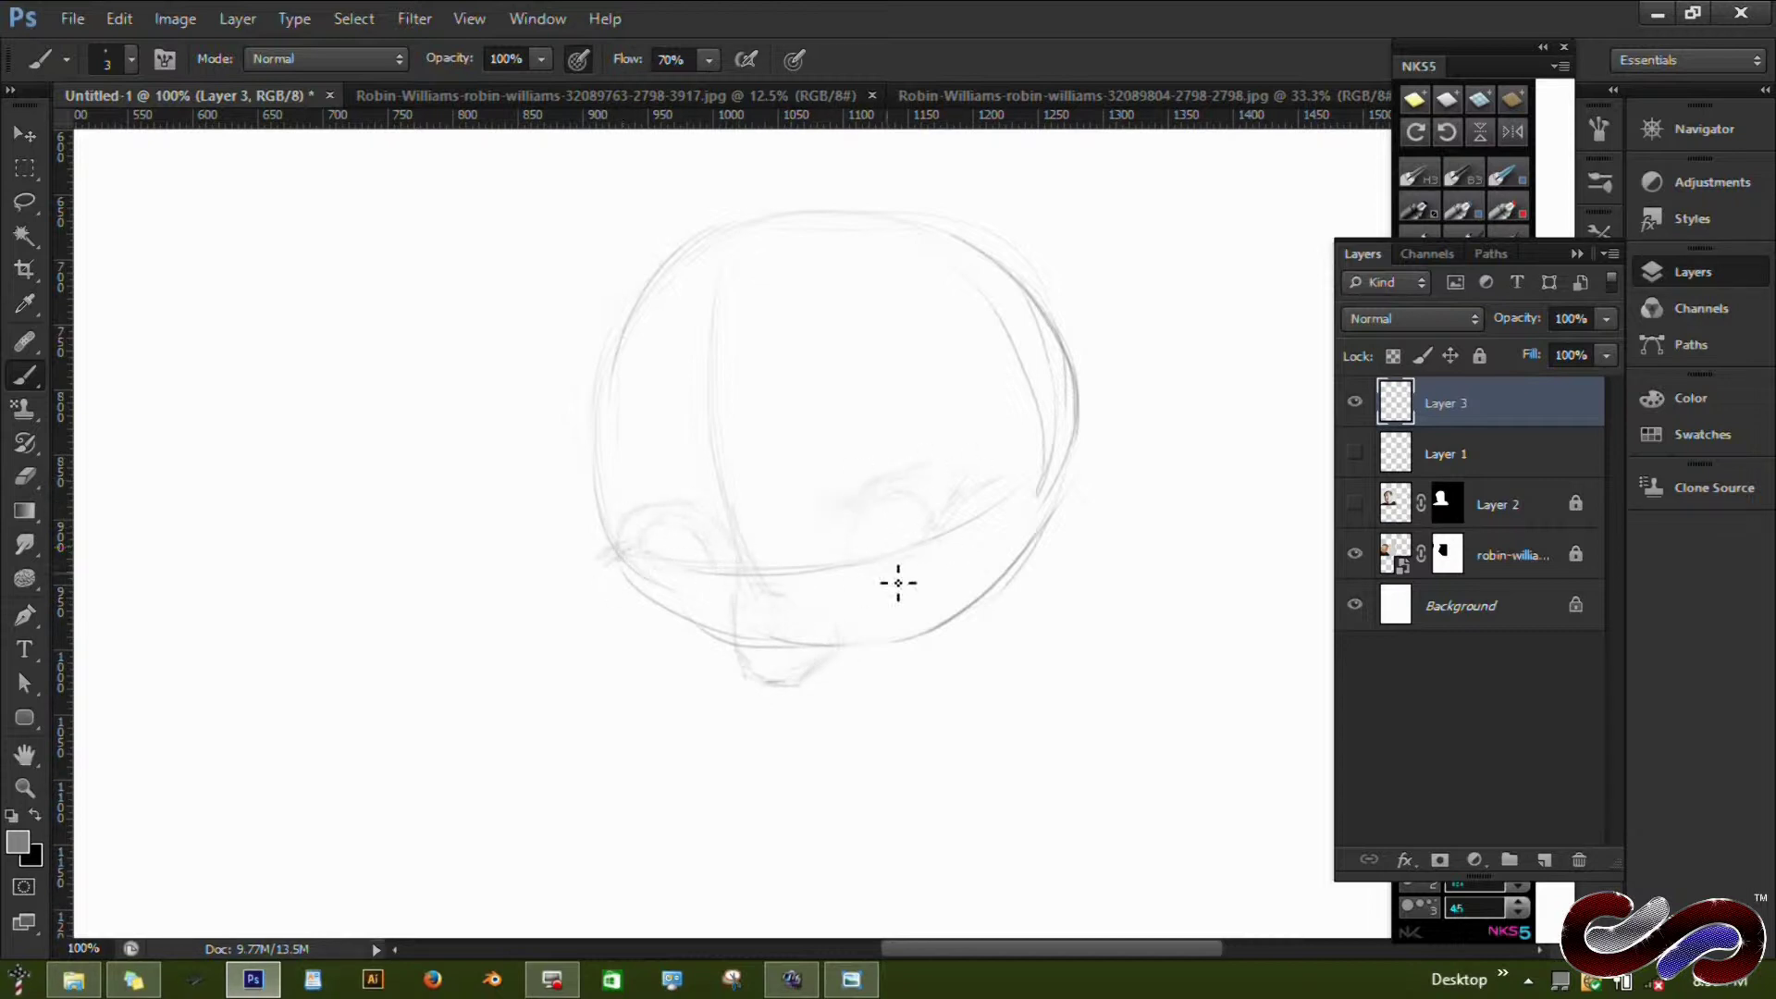
drag(763, 688, 730, 558)
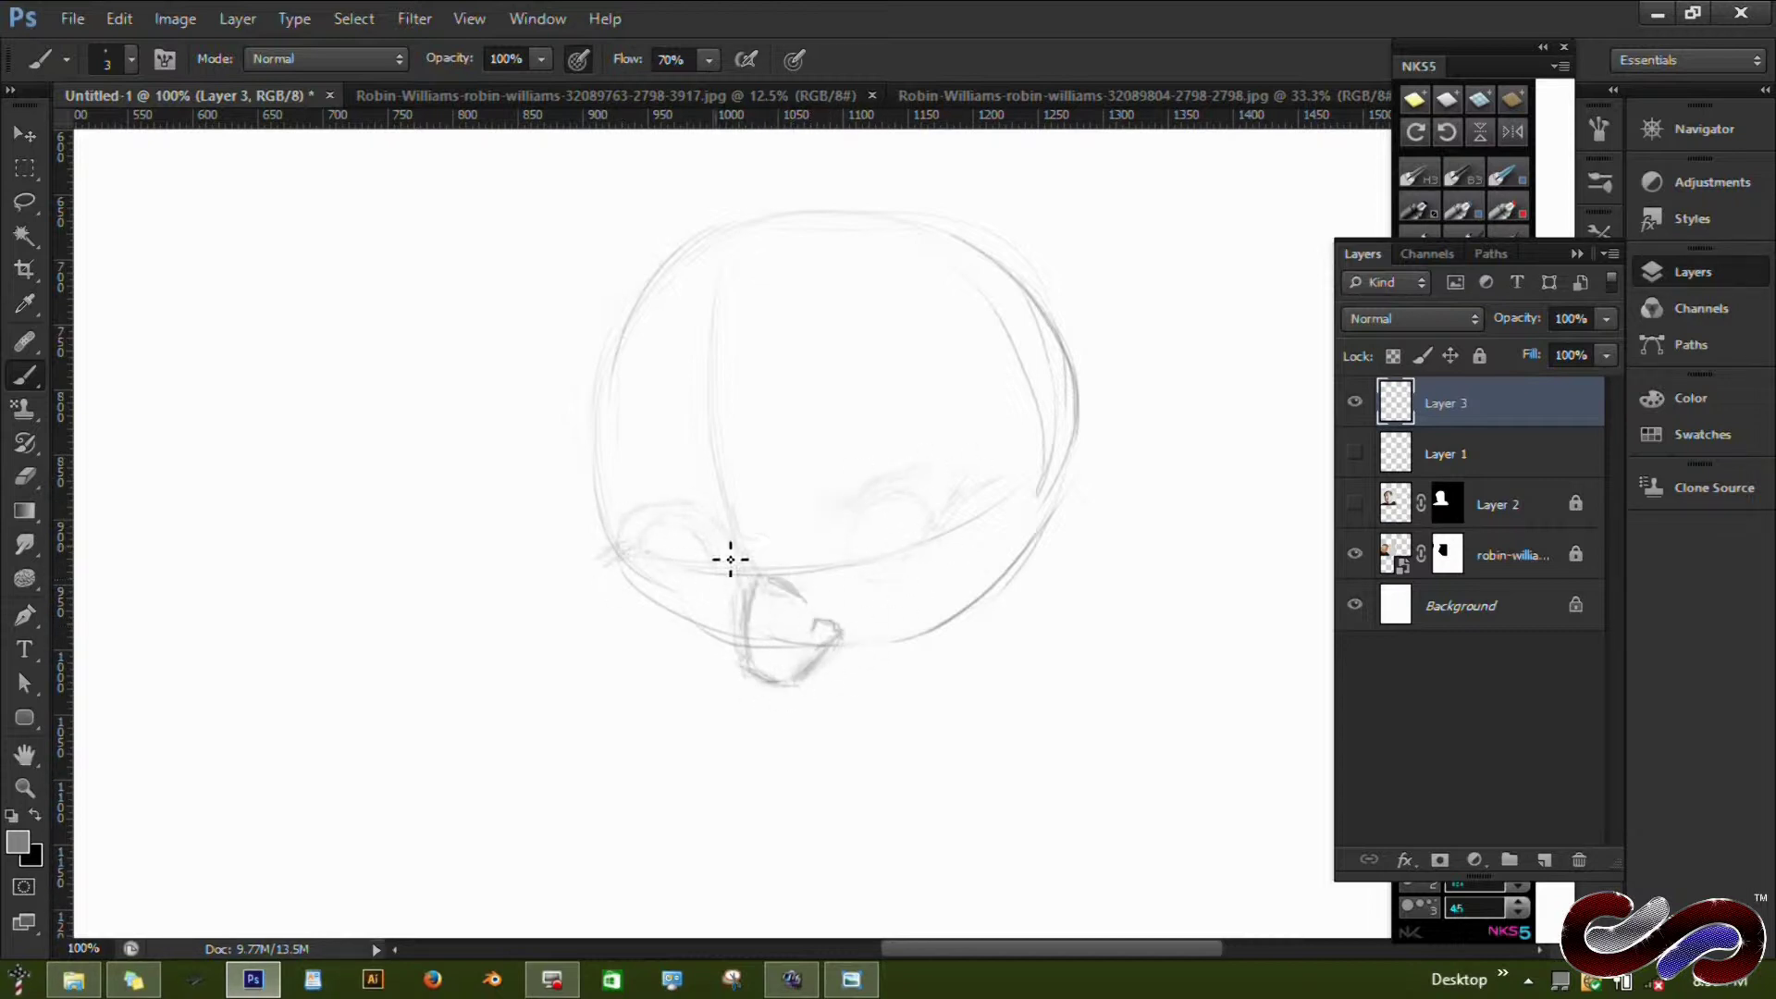
key(bracketleft)
mouse_move(843, 499)
mouse_down()
mouse_move(975, 475)
mouse_move(895, 490)
mouse_move(941, 464)
mouse_up()
key(ctrl+z)
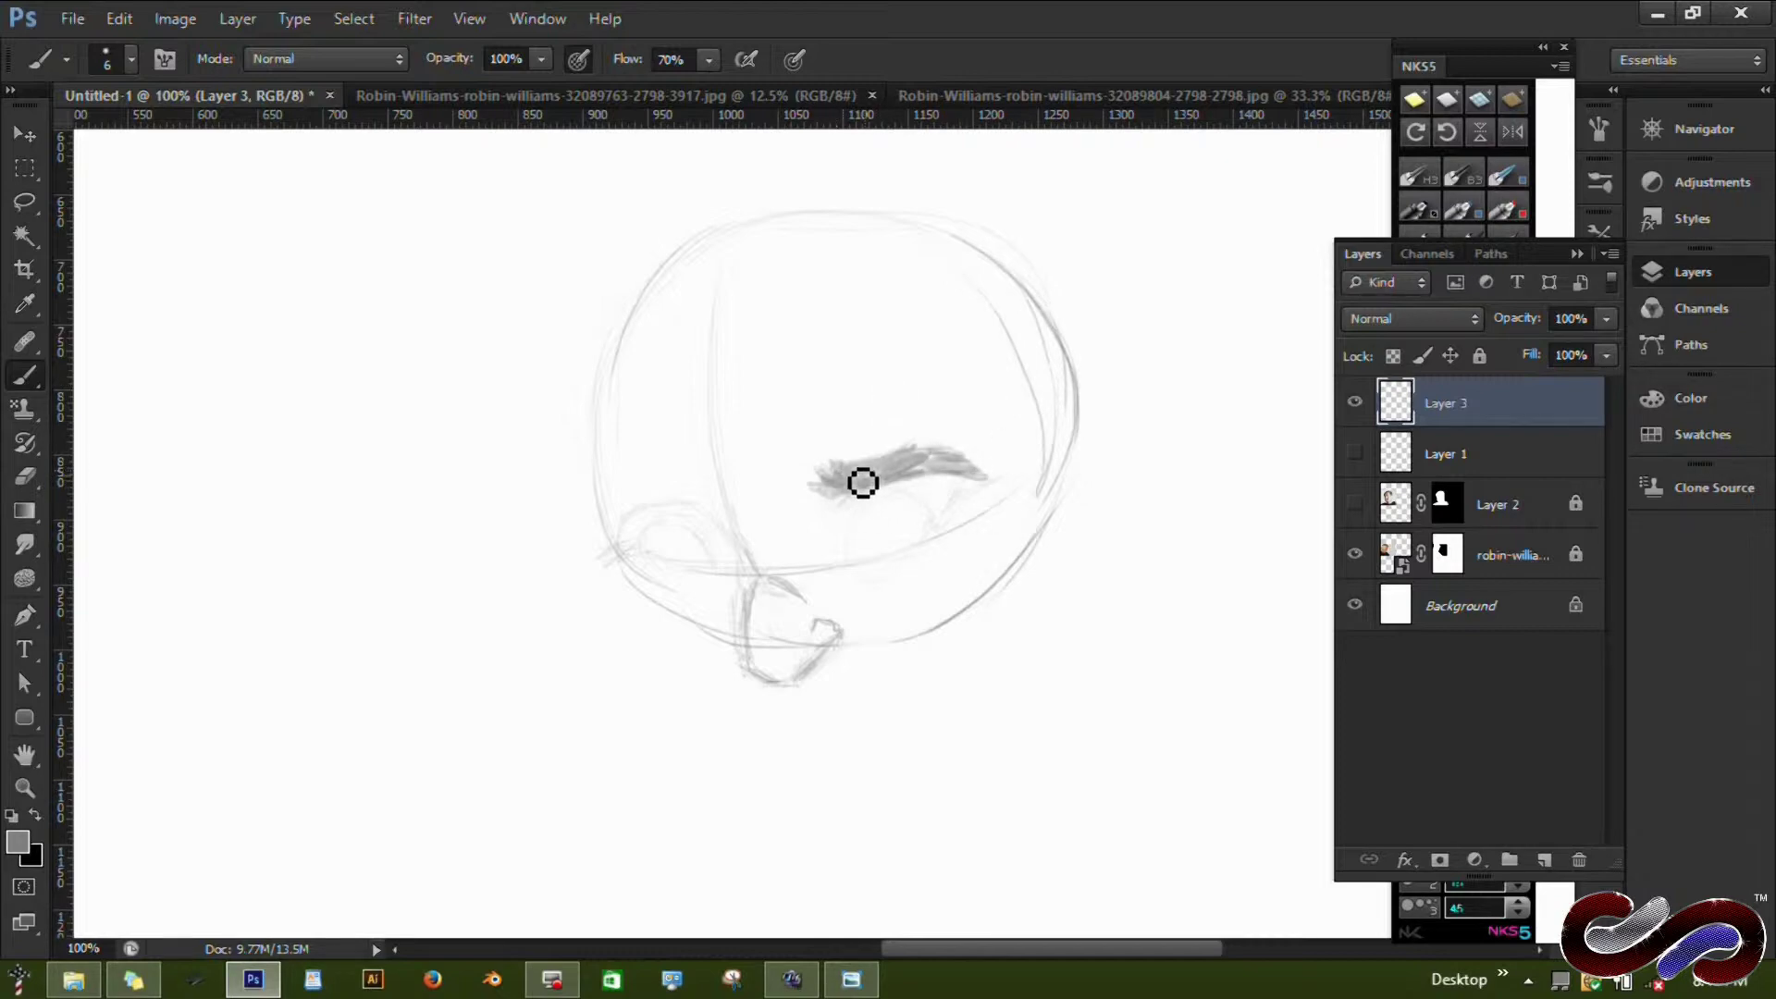
Paint the first thick eyebrow and draw both upper eyelids at 200% zoom.
mouse_move(697, 515)
mouse_down()
mouse_move(638, 551)
mouse_move(725, 524)
mouse_move(663, 519)
mouse_move(721, 504)
mouse_up()
key([)
key([)
scroll(809, 489, up, 1)
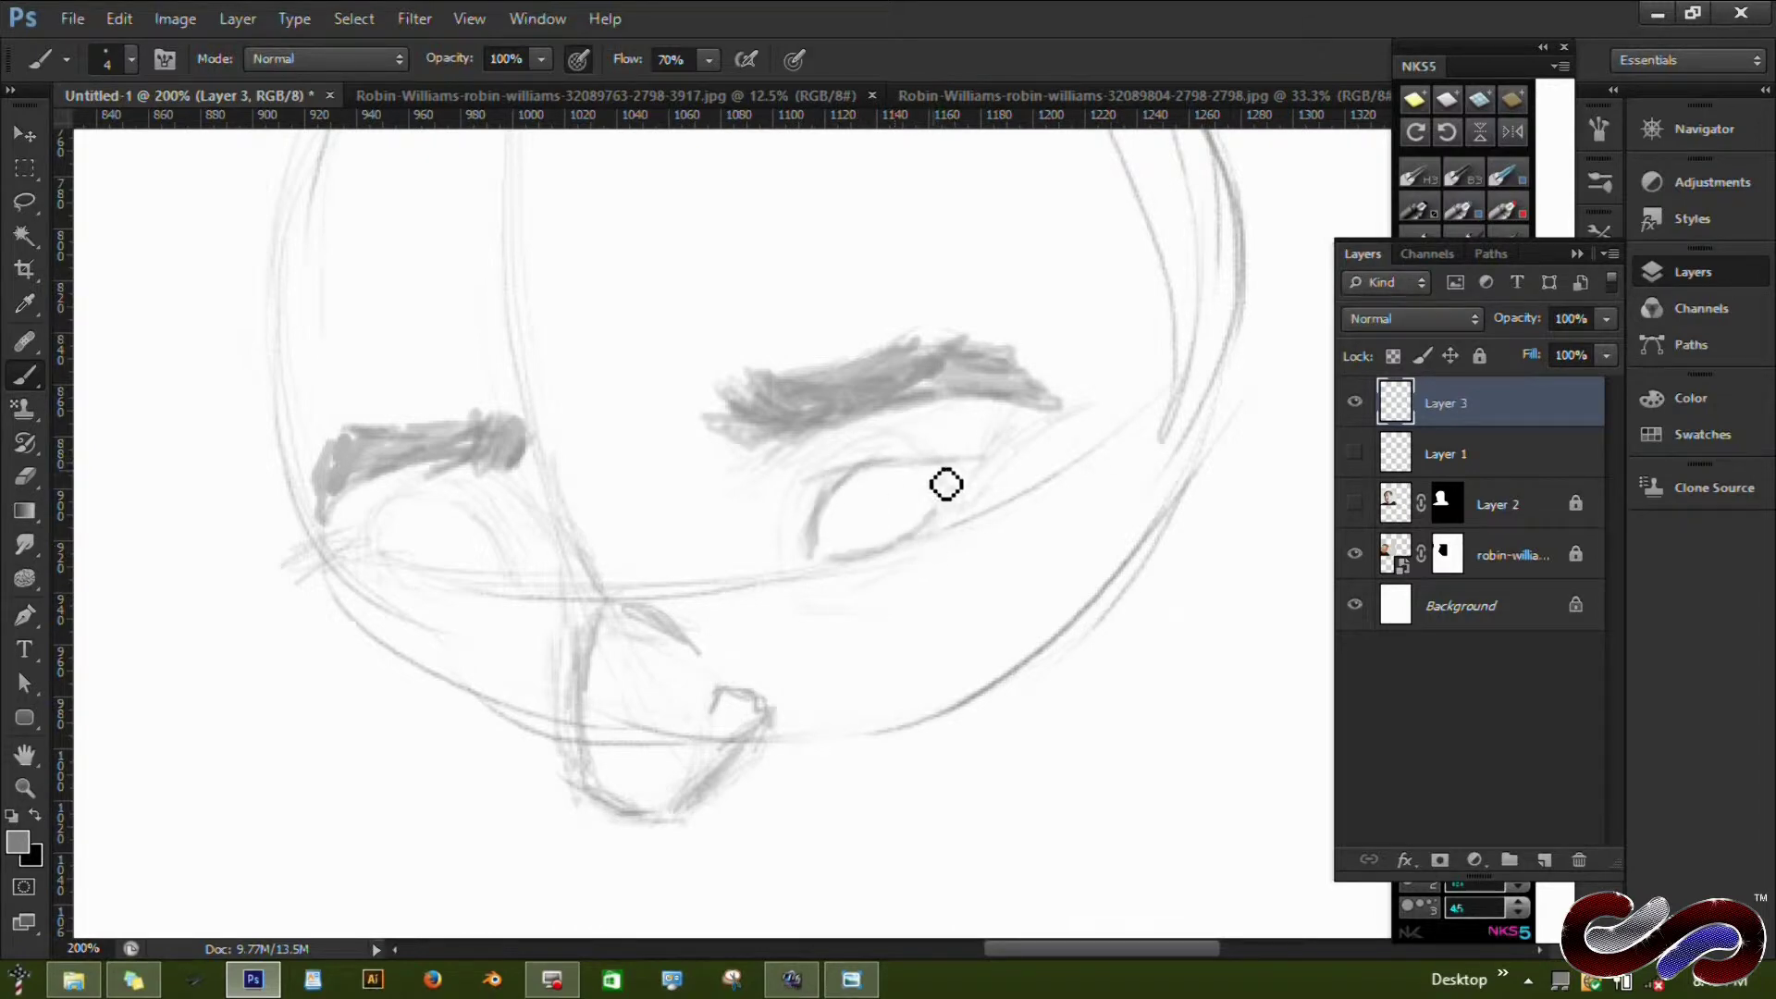
mouse_move(943, 484)
mouse_down()
mouse_move(823, 564)
mouse_move(959, 484)
mouse_move(872, 484)
mouse_up()
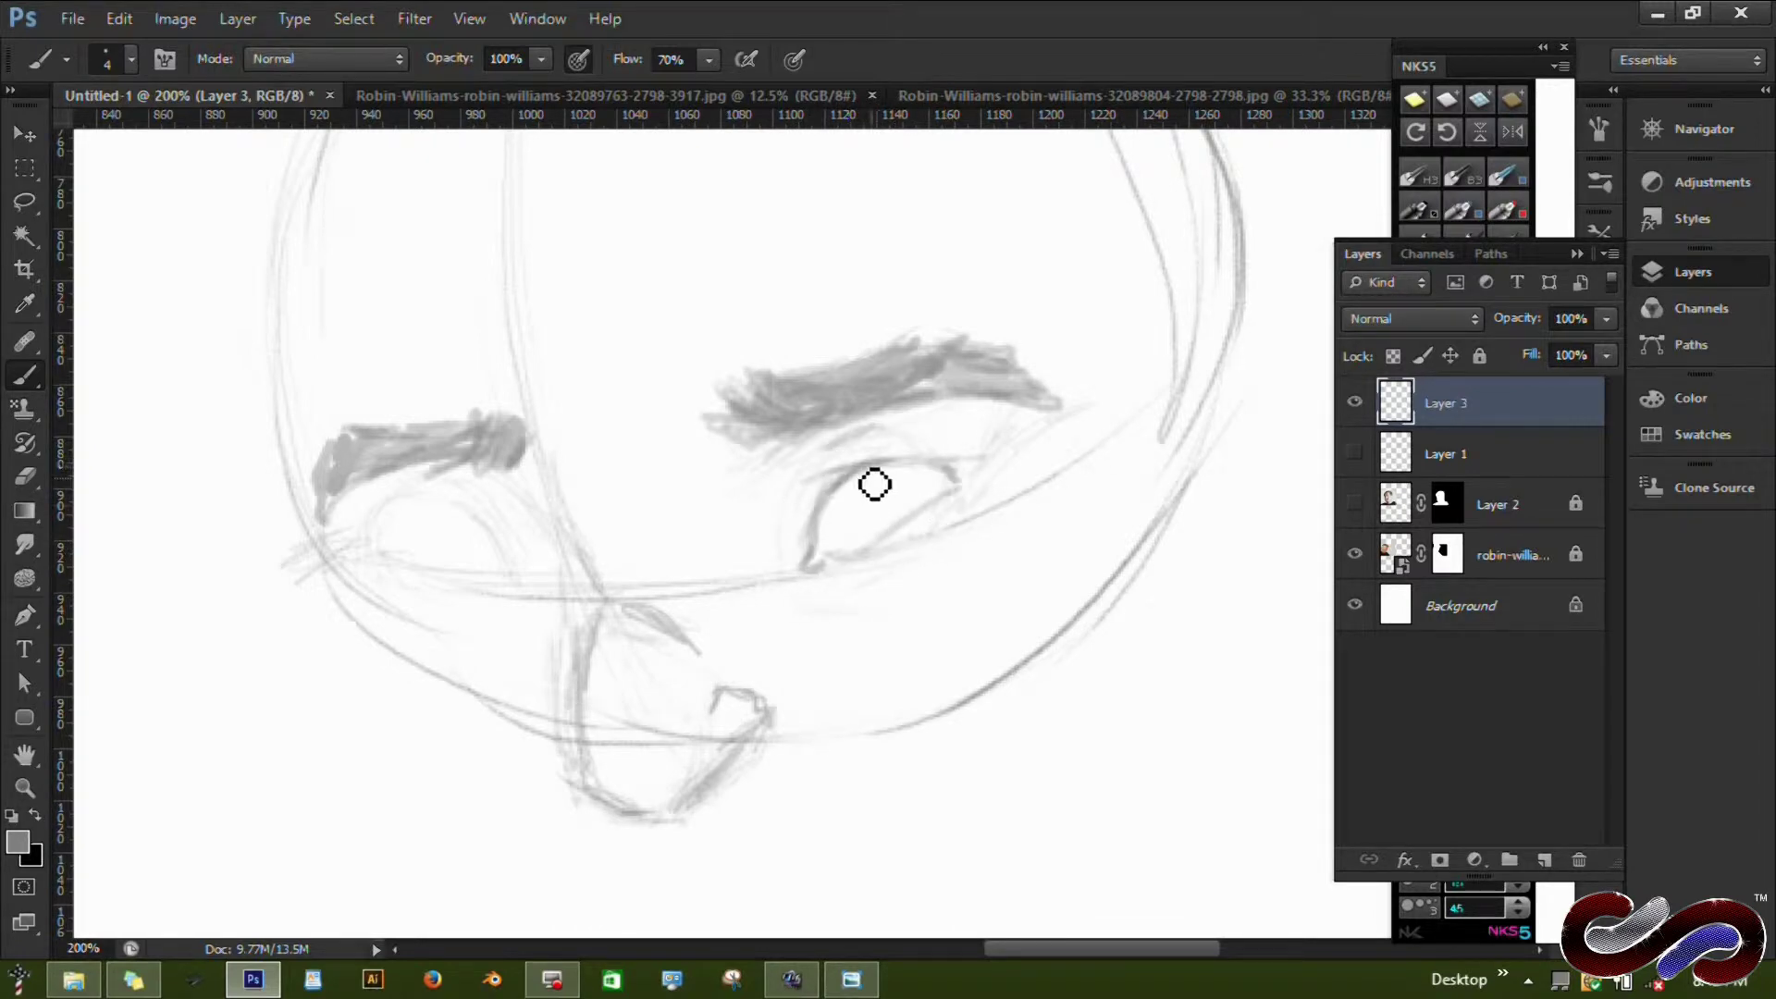
drag(517, 583, 646, 607)
mouse_move(499, 554)
mouse_down()
mouse_move(604, 533)
mouse_move(539, 562)
mouse_move(671, 593)
mouse_up()
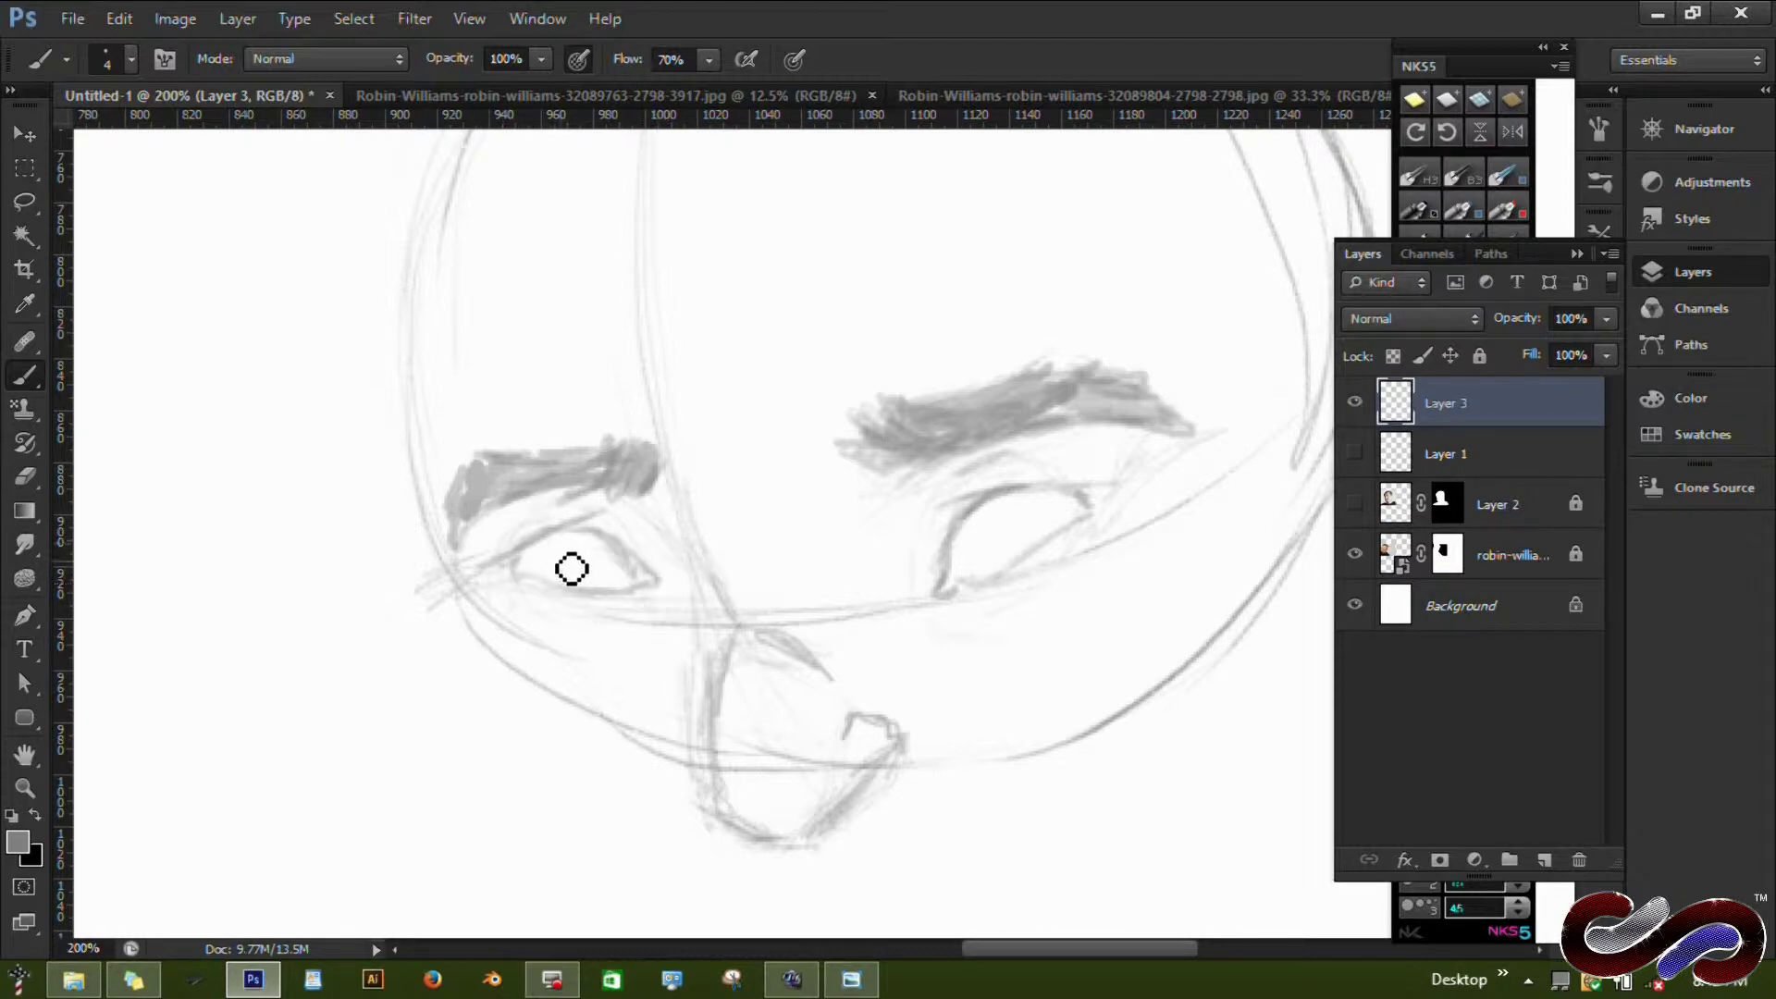
key(ctrl+z)
With a 3 px brush, draw both irises, crow's-feet wrinkles and a darker nose outline.
key(bracketleft)
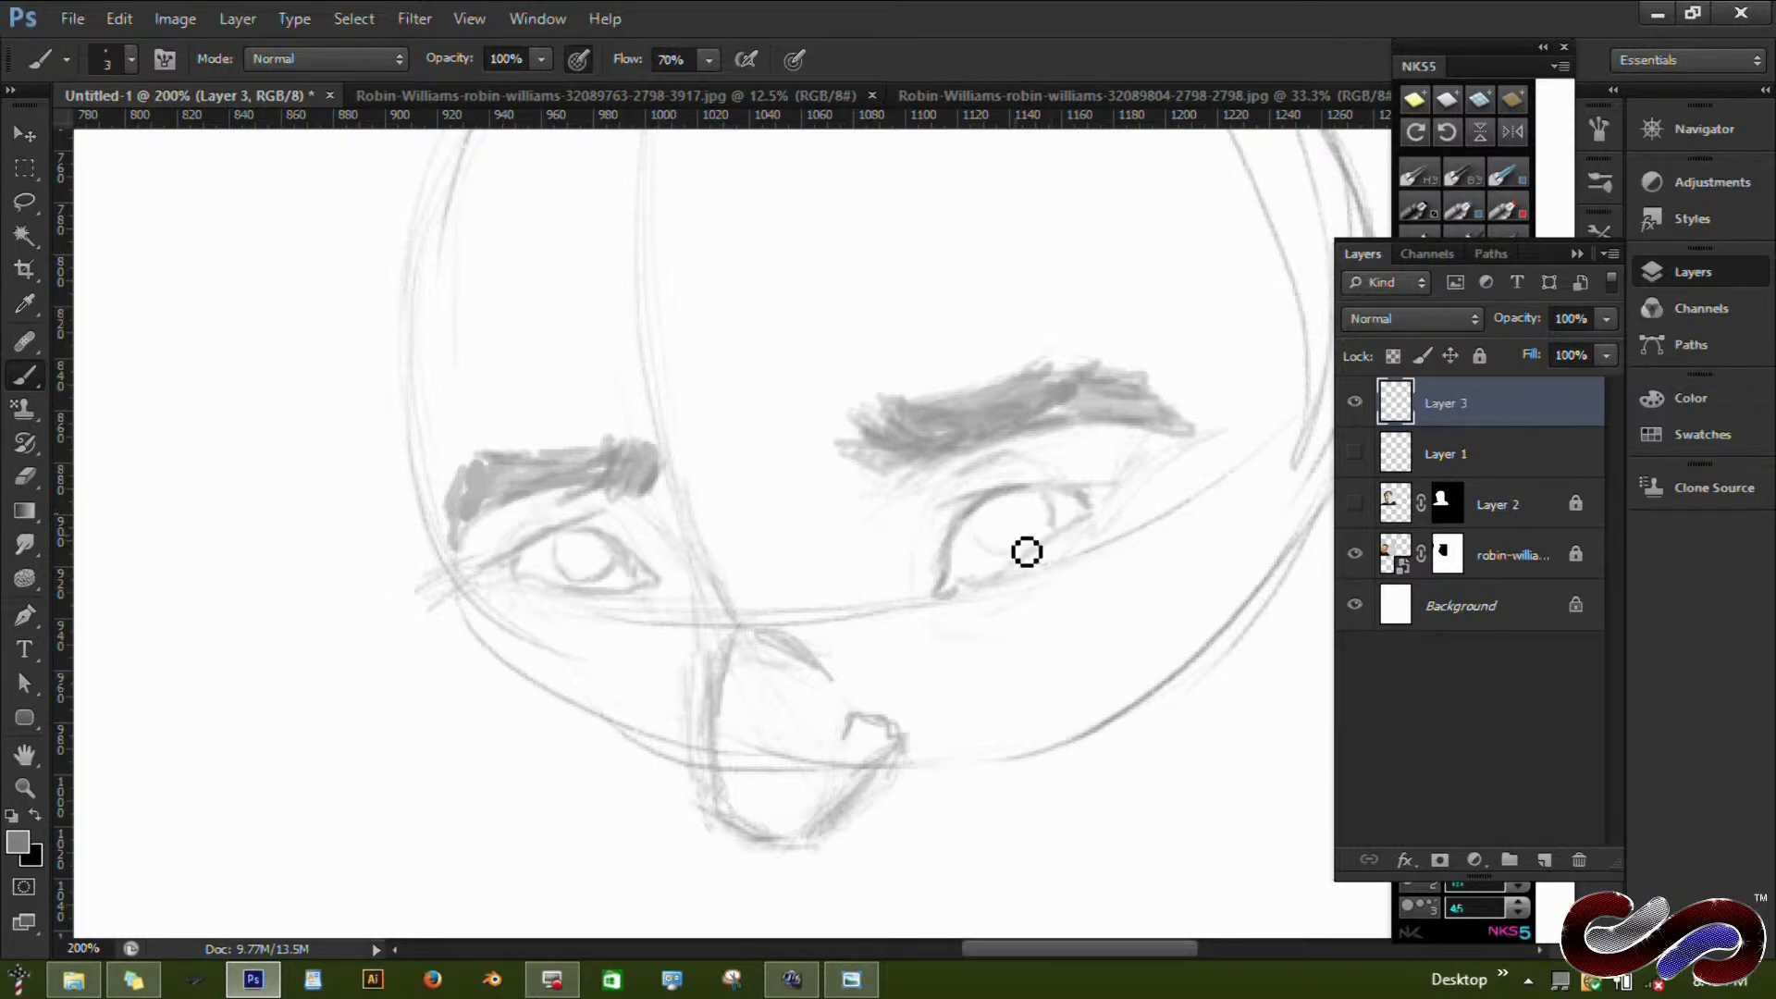
drag(982, 520, 1037, 548)
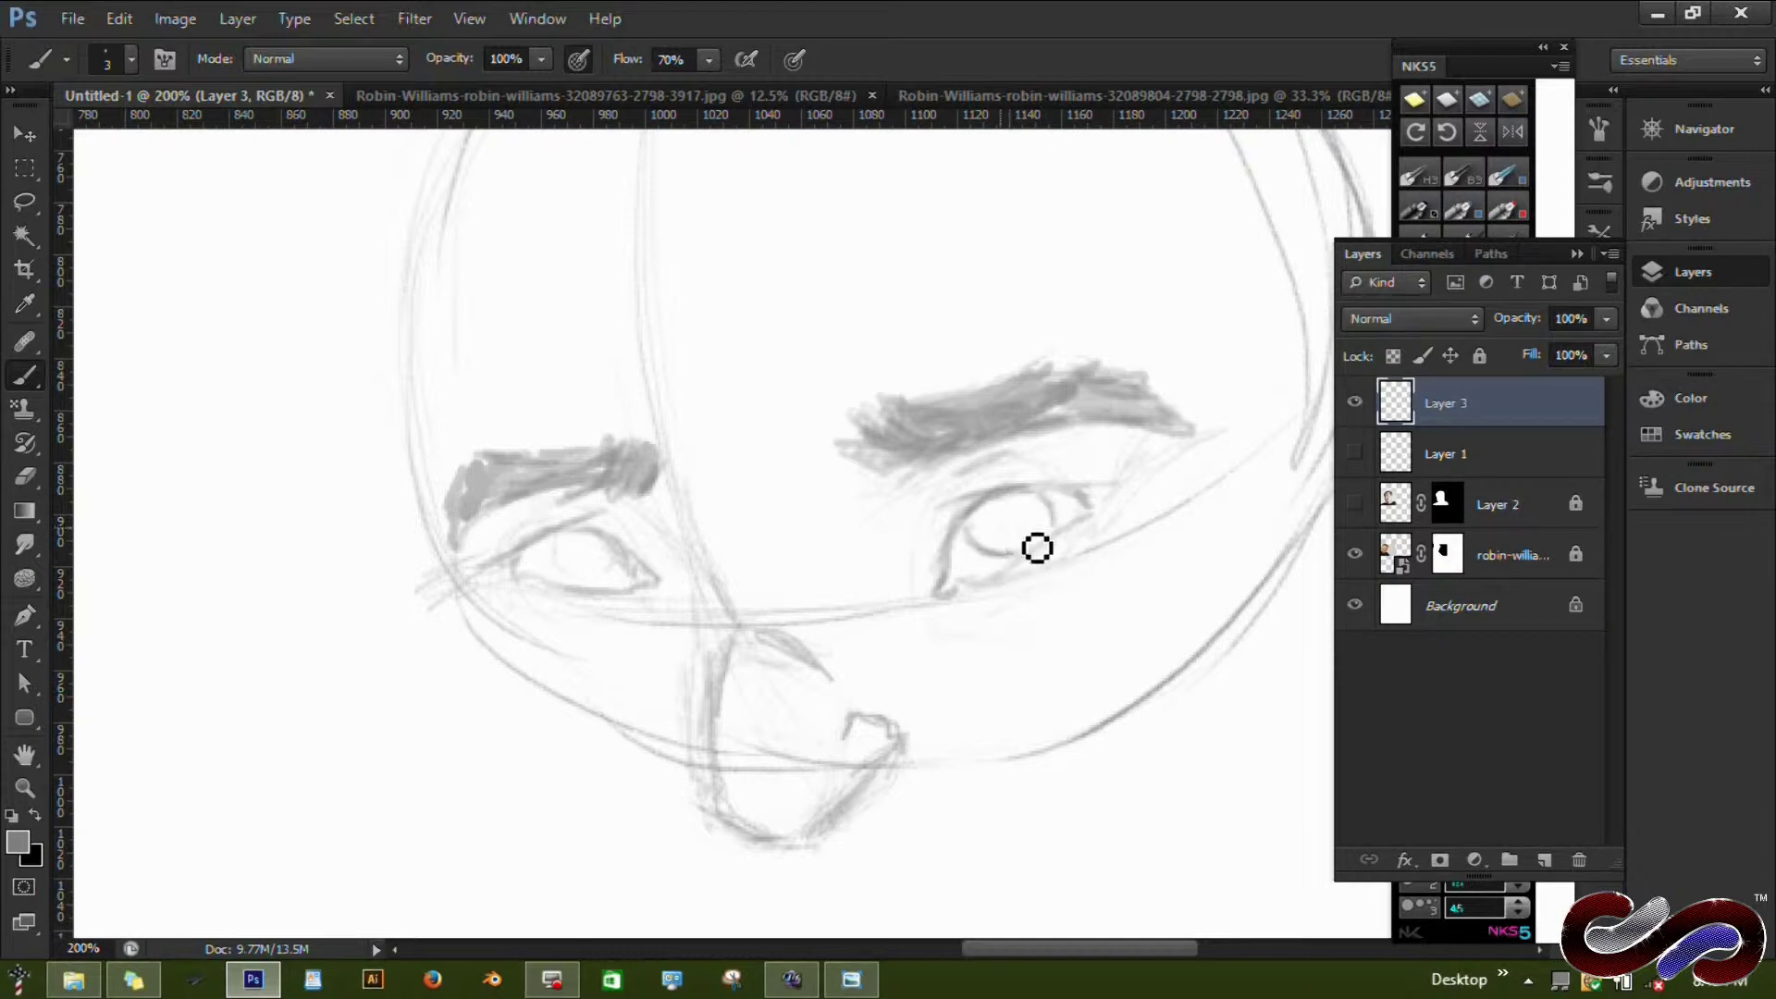
drag(555, 566, 597, 578)
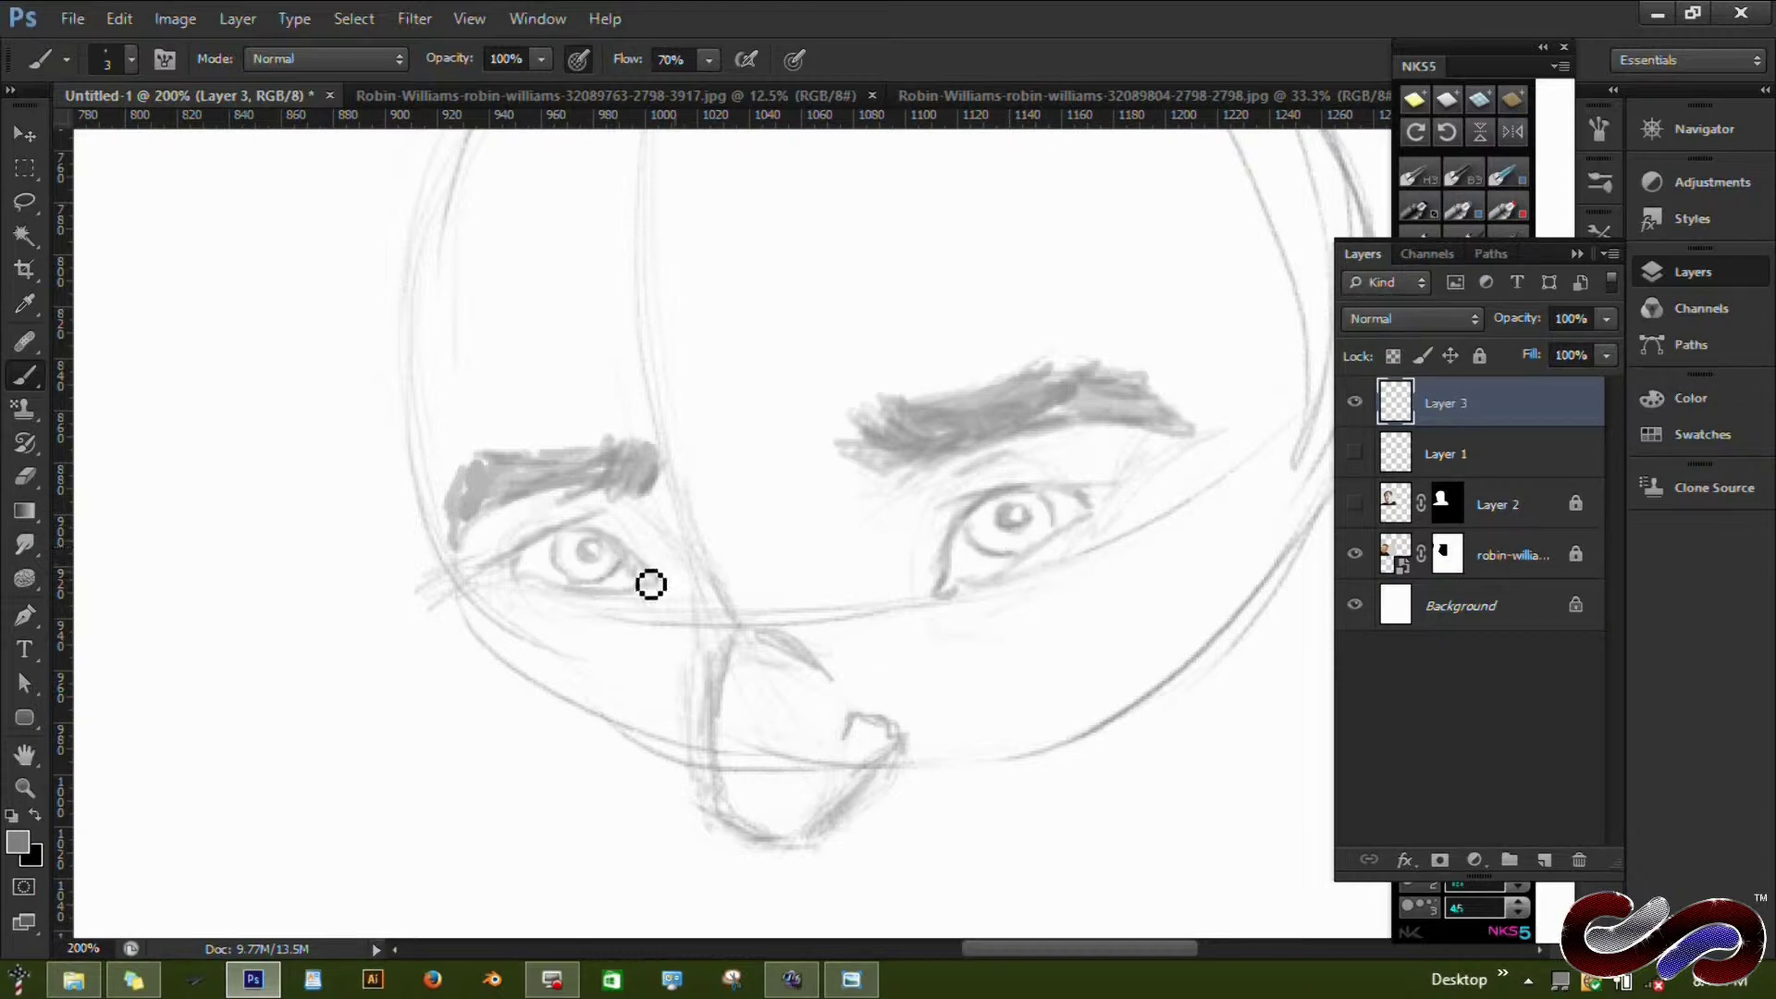
drag(1165, 495, 1121, 515)
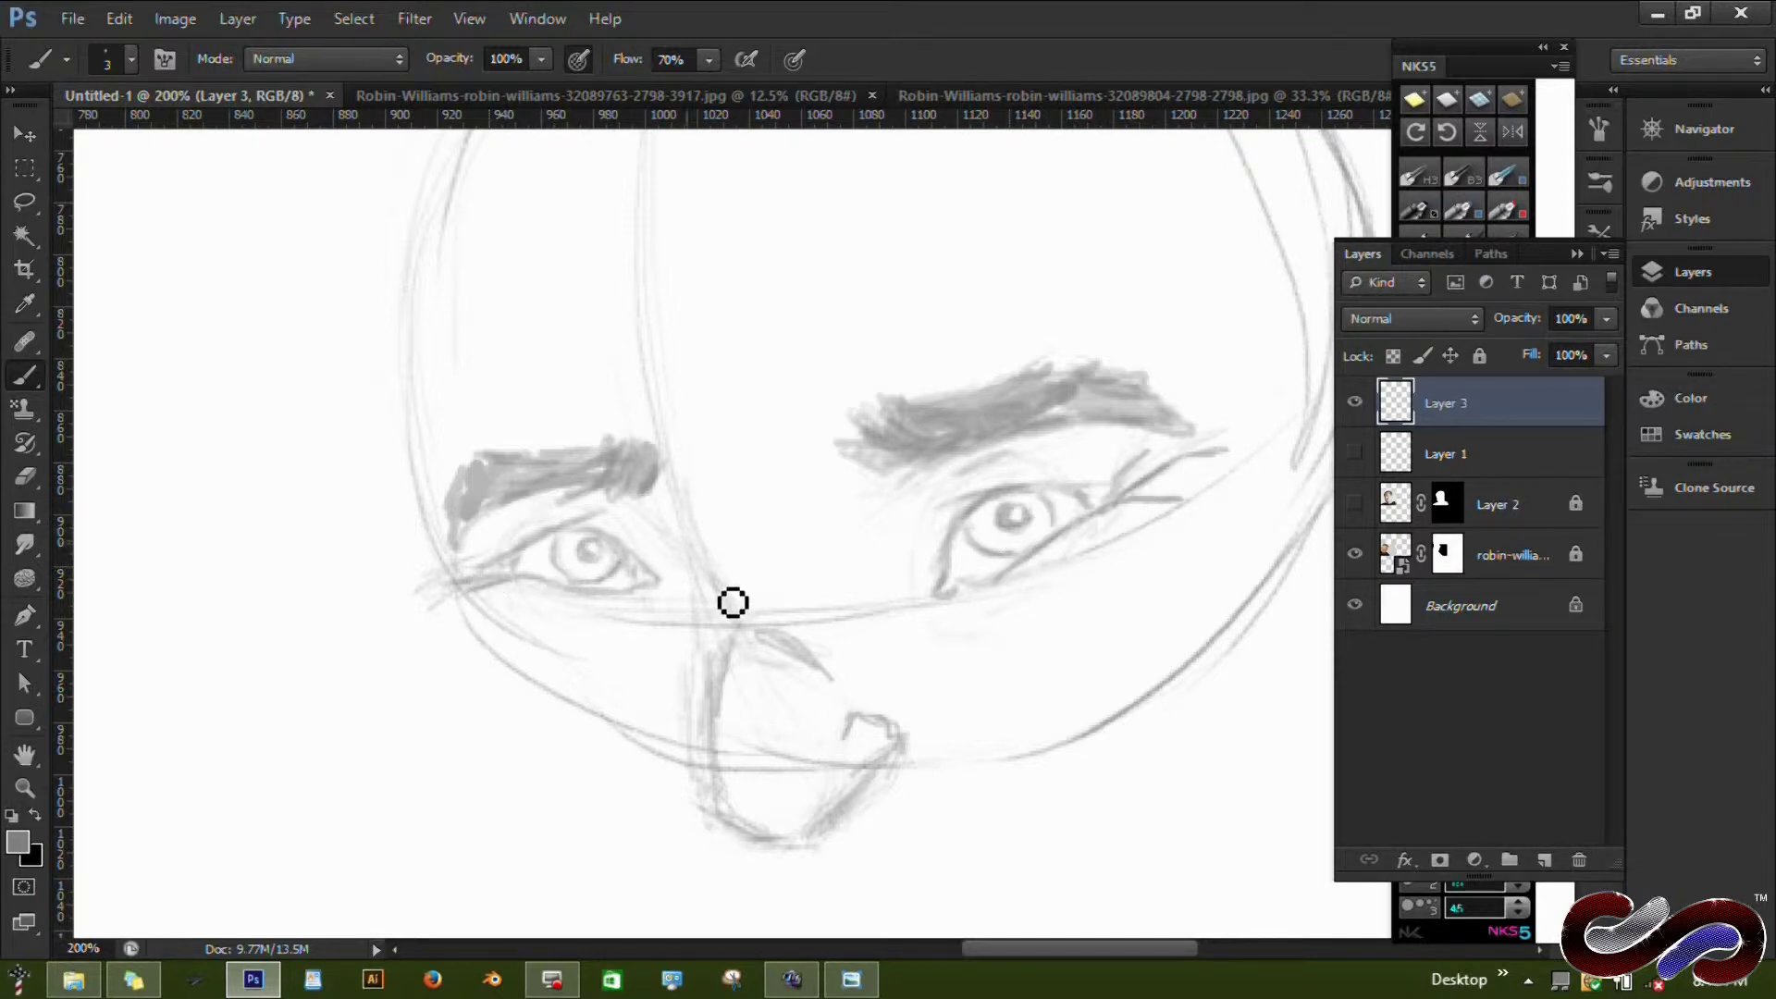
drag(733, 603, 740, 740)
scroll(739, 740, down, 3)
mouse_move(769, 531)
mouse_down()
mouse_move(822, 695)
mouse_move(875, 581)
mouse_up()
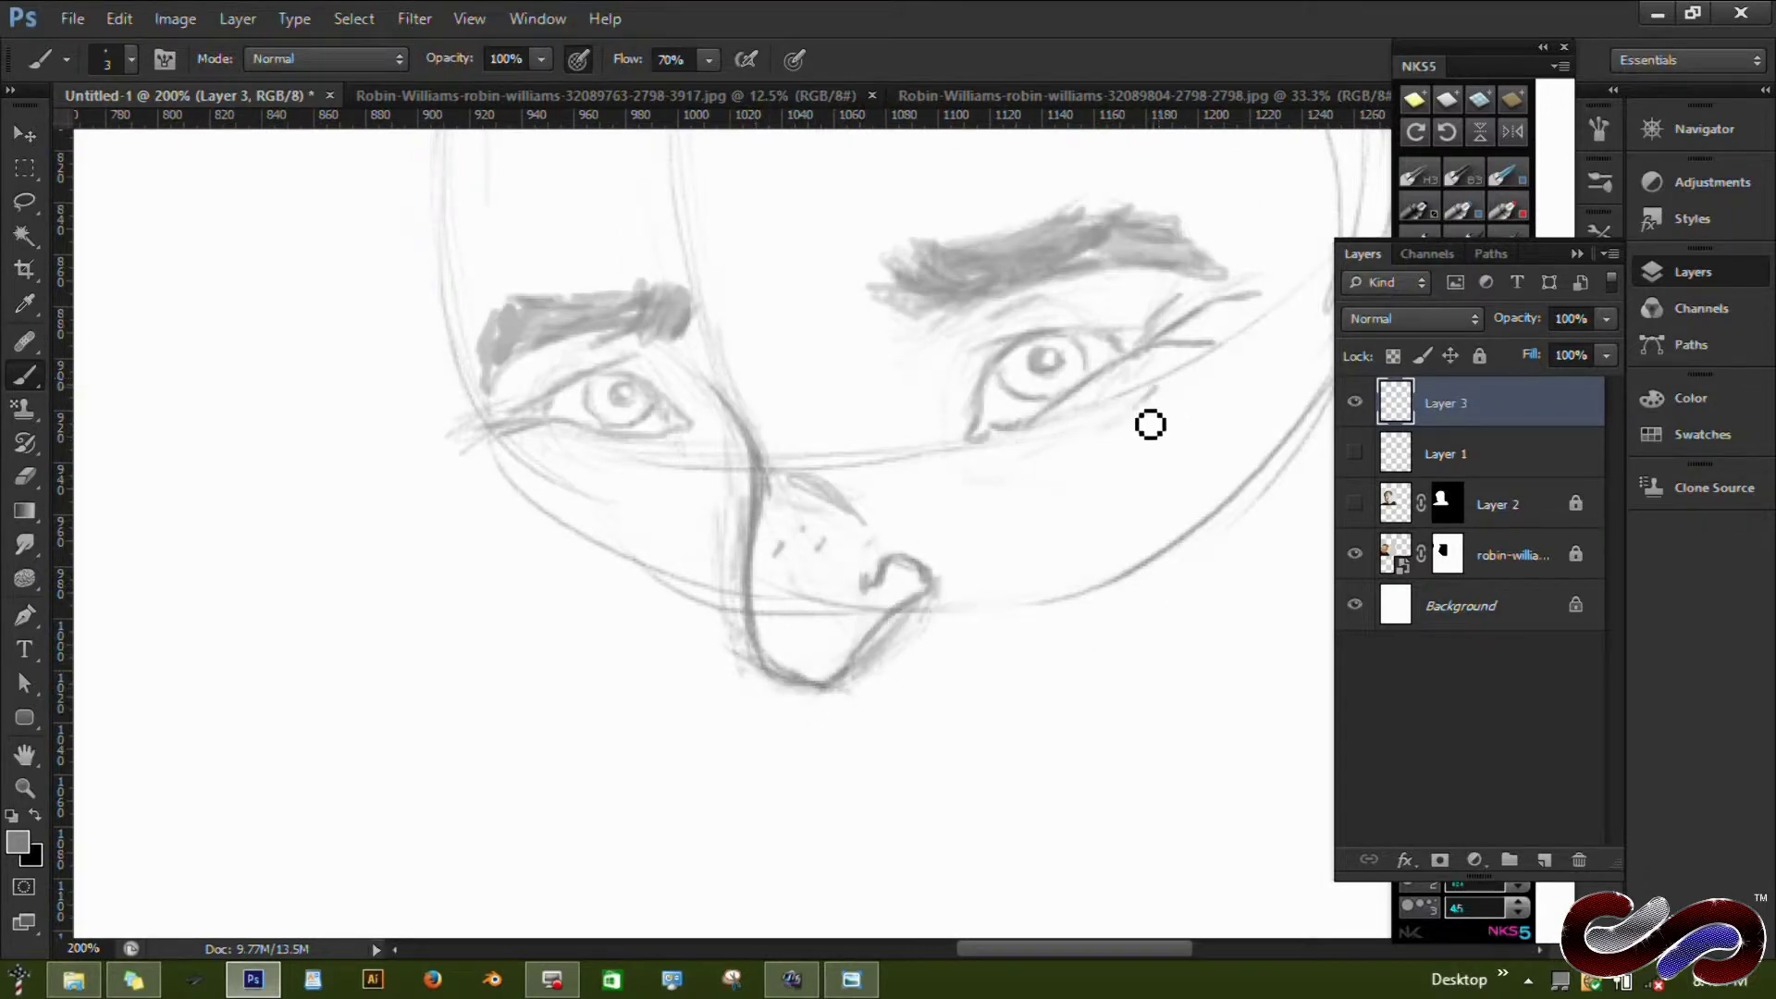
Sketch the jaw line under the nose, short chin strokes and the cheek line.
key(ctrl+minus)
key(e)
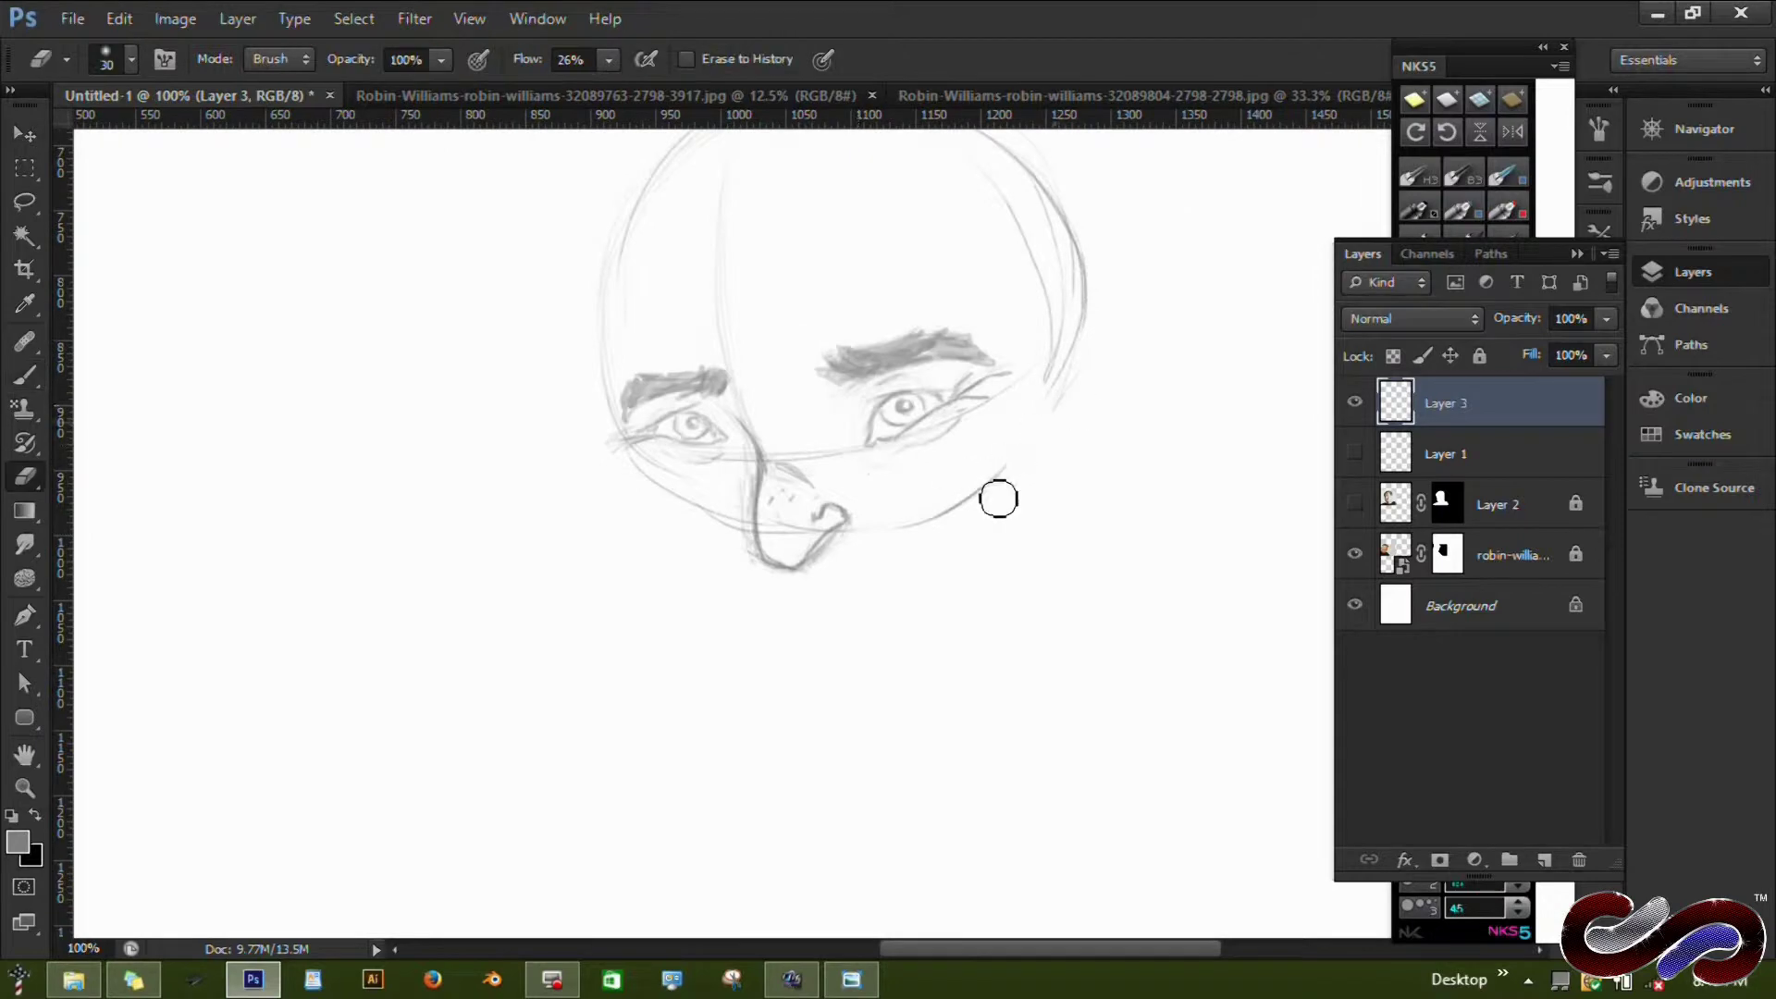
key(ctrl+plus)
key(b)
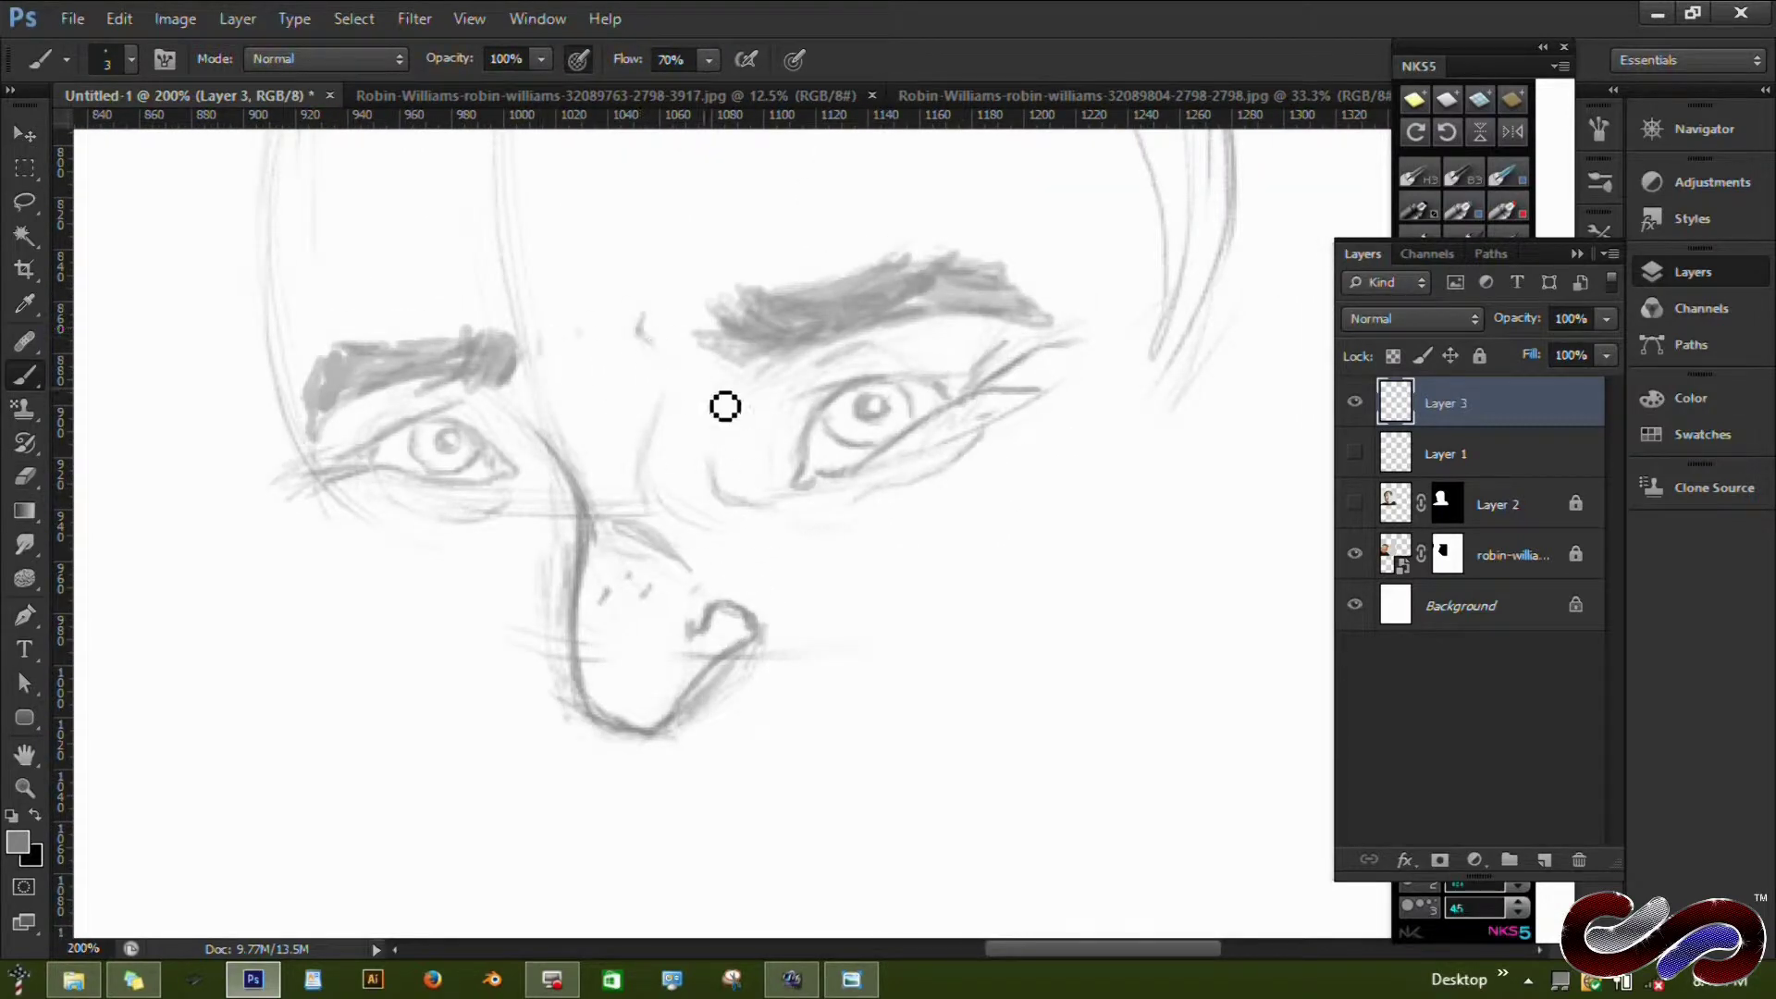
key(ctrl+minus)
mouse_move(689, 523)
mouse_down()
mouse_move(647, 533)
mouse_move(685, 583)
mouse_up()
mouse_move(793, 522)
mouse_down()
mouse_move(867, 485)
mouse_move(911, 499)
mouse_up()
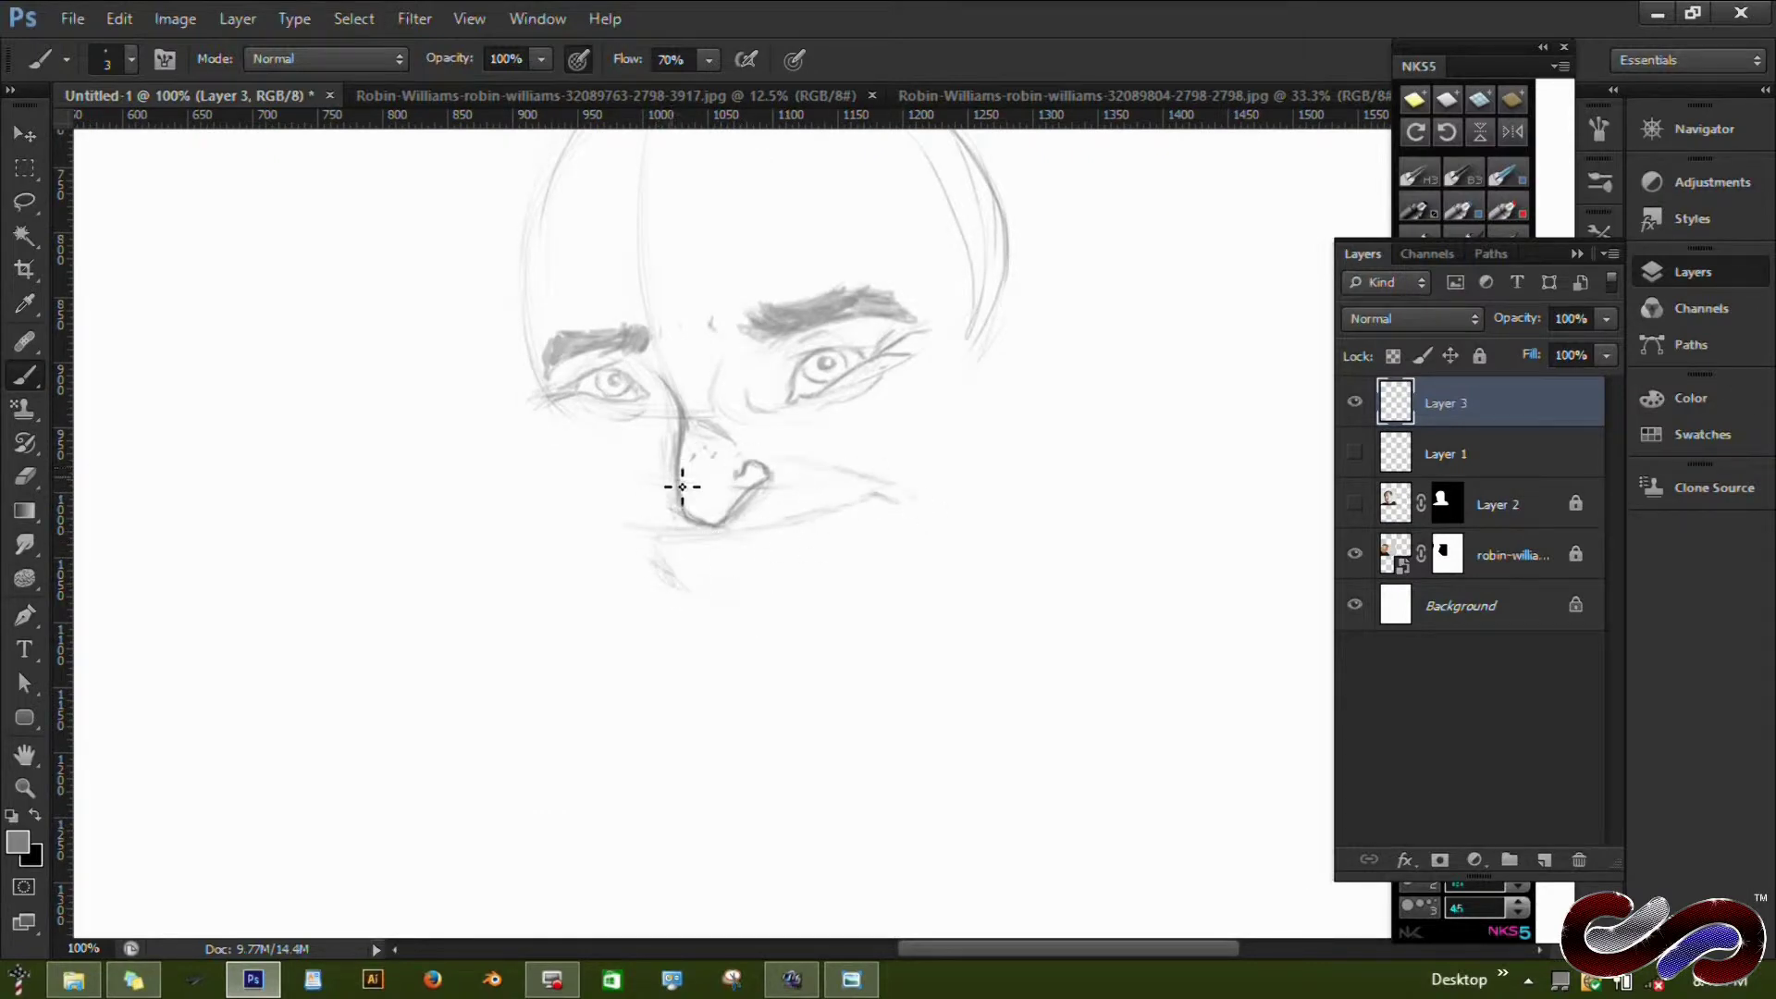
drag(683, 480, 746, 480)
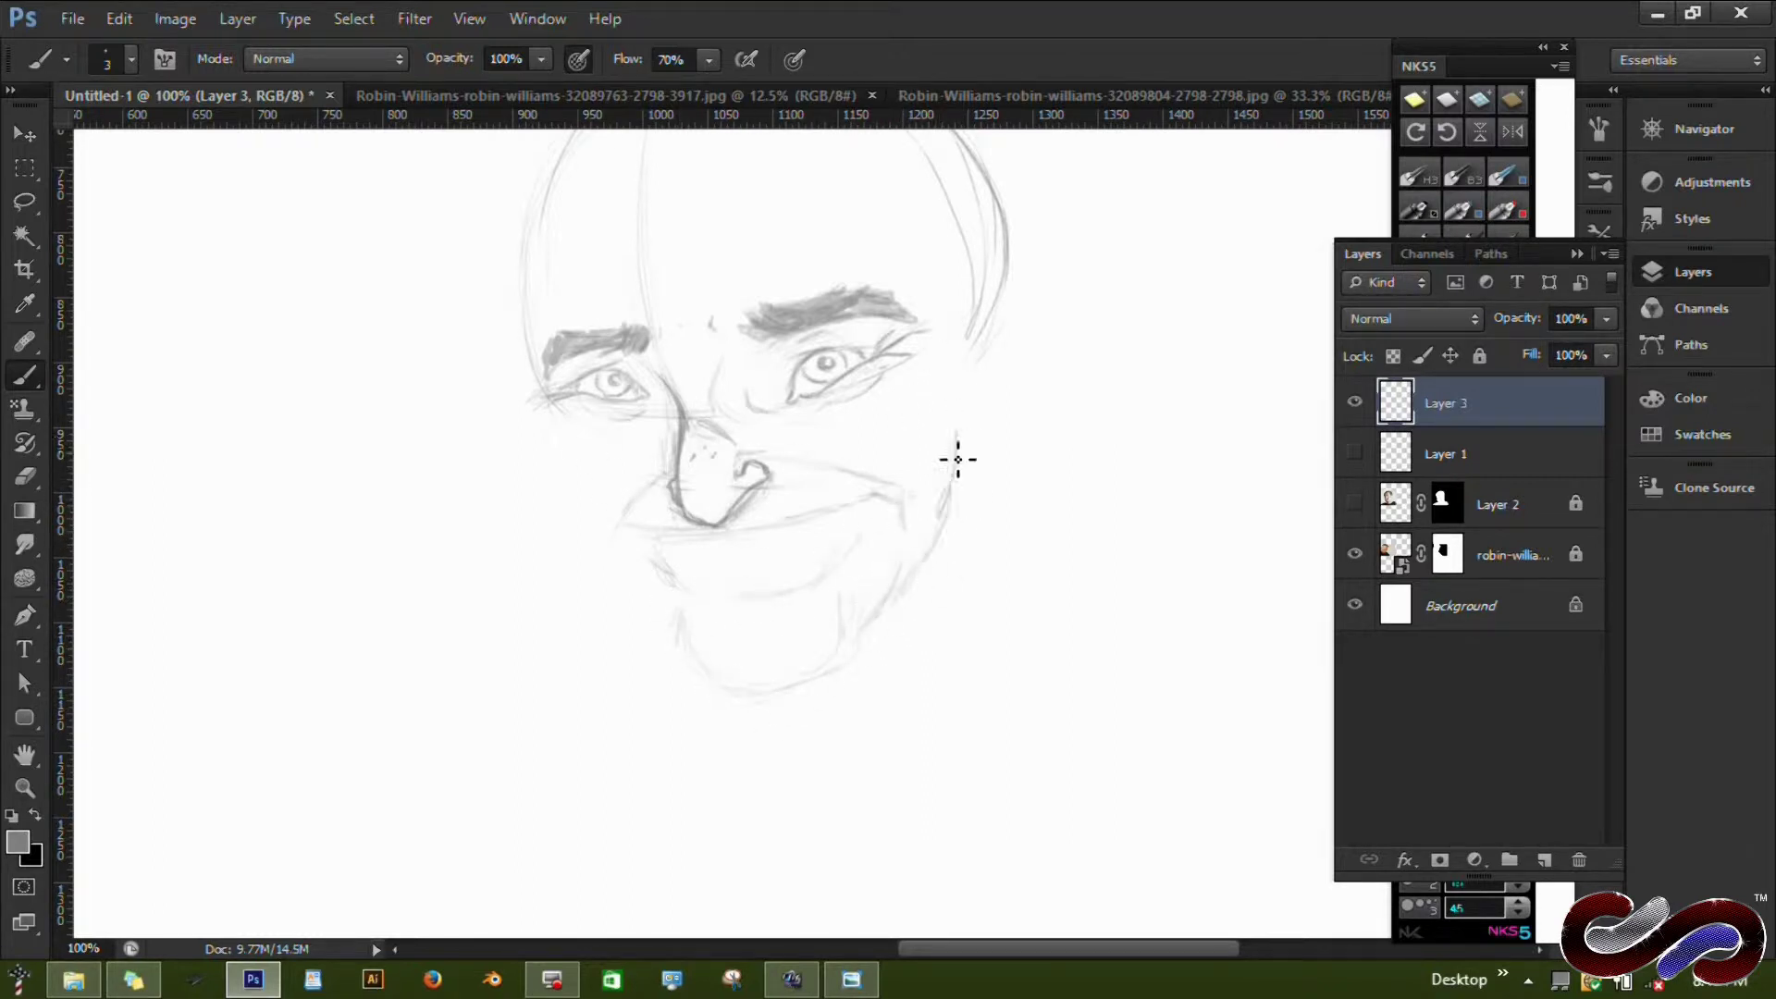
Draw the long grinning mouth with upper and lower lips and creases at both corners.
drag(957, 458, 819, 437)
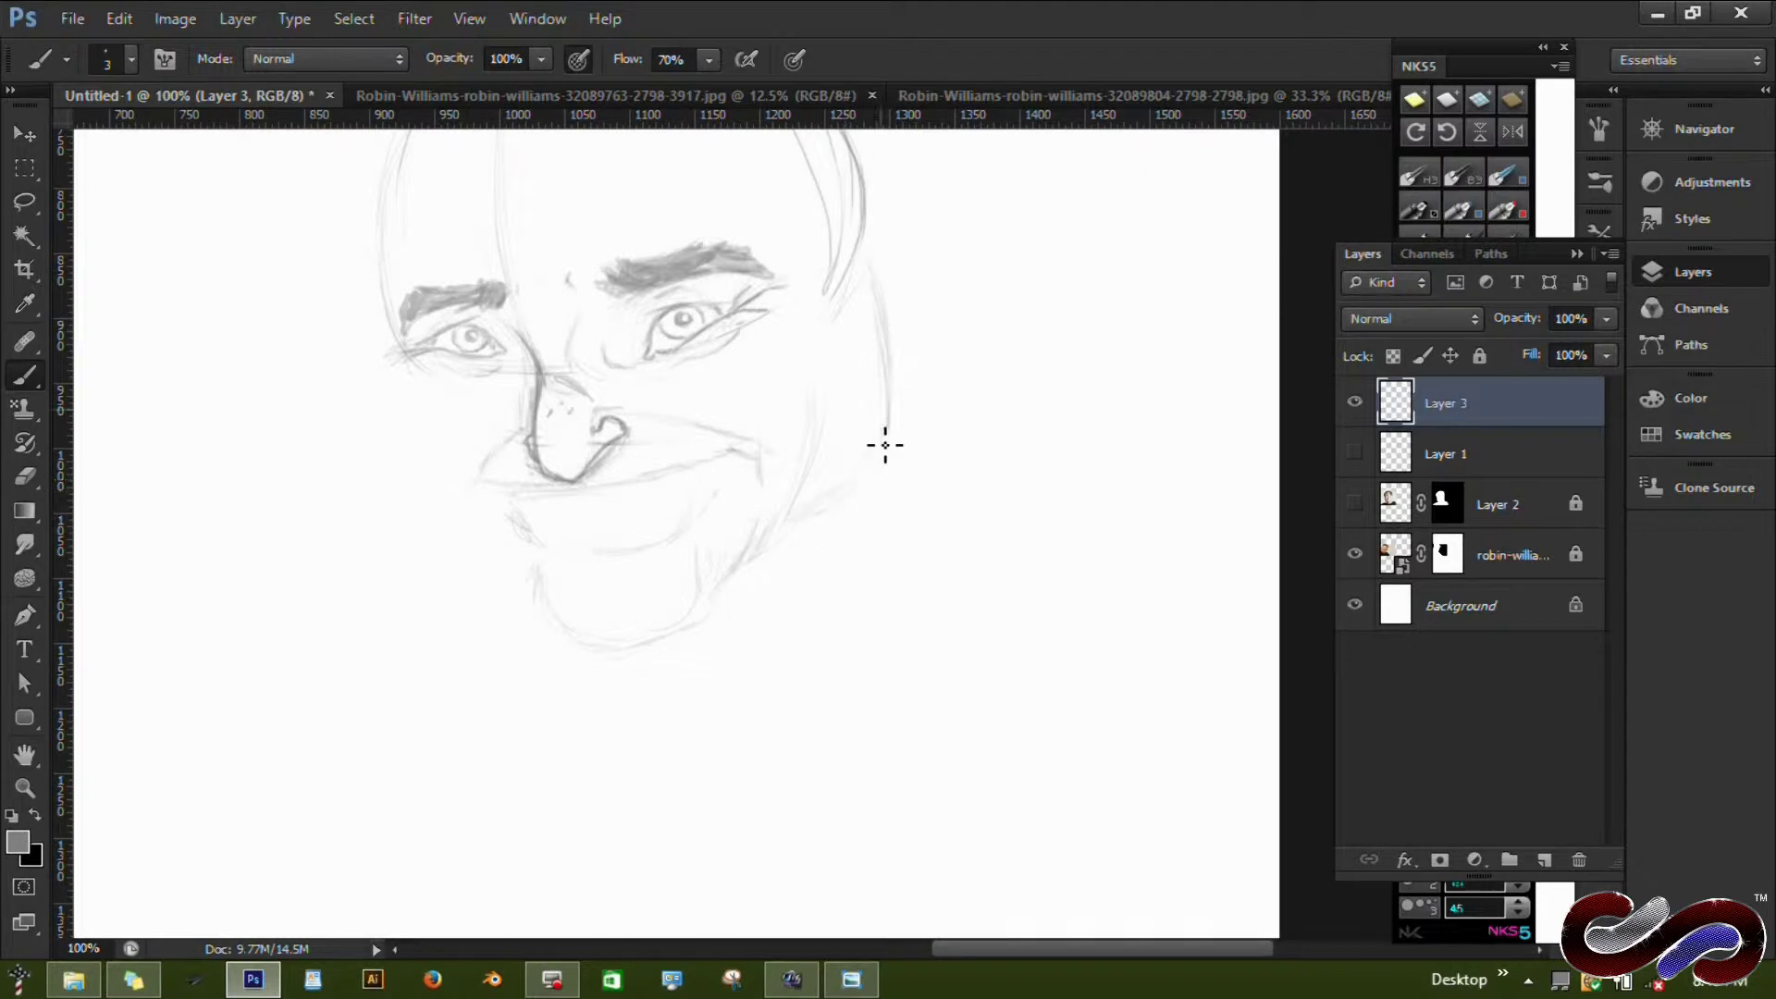
key(ctrl+plus)
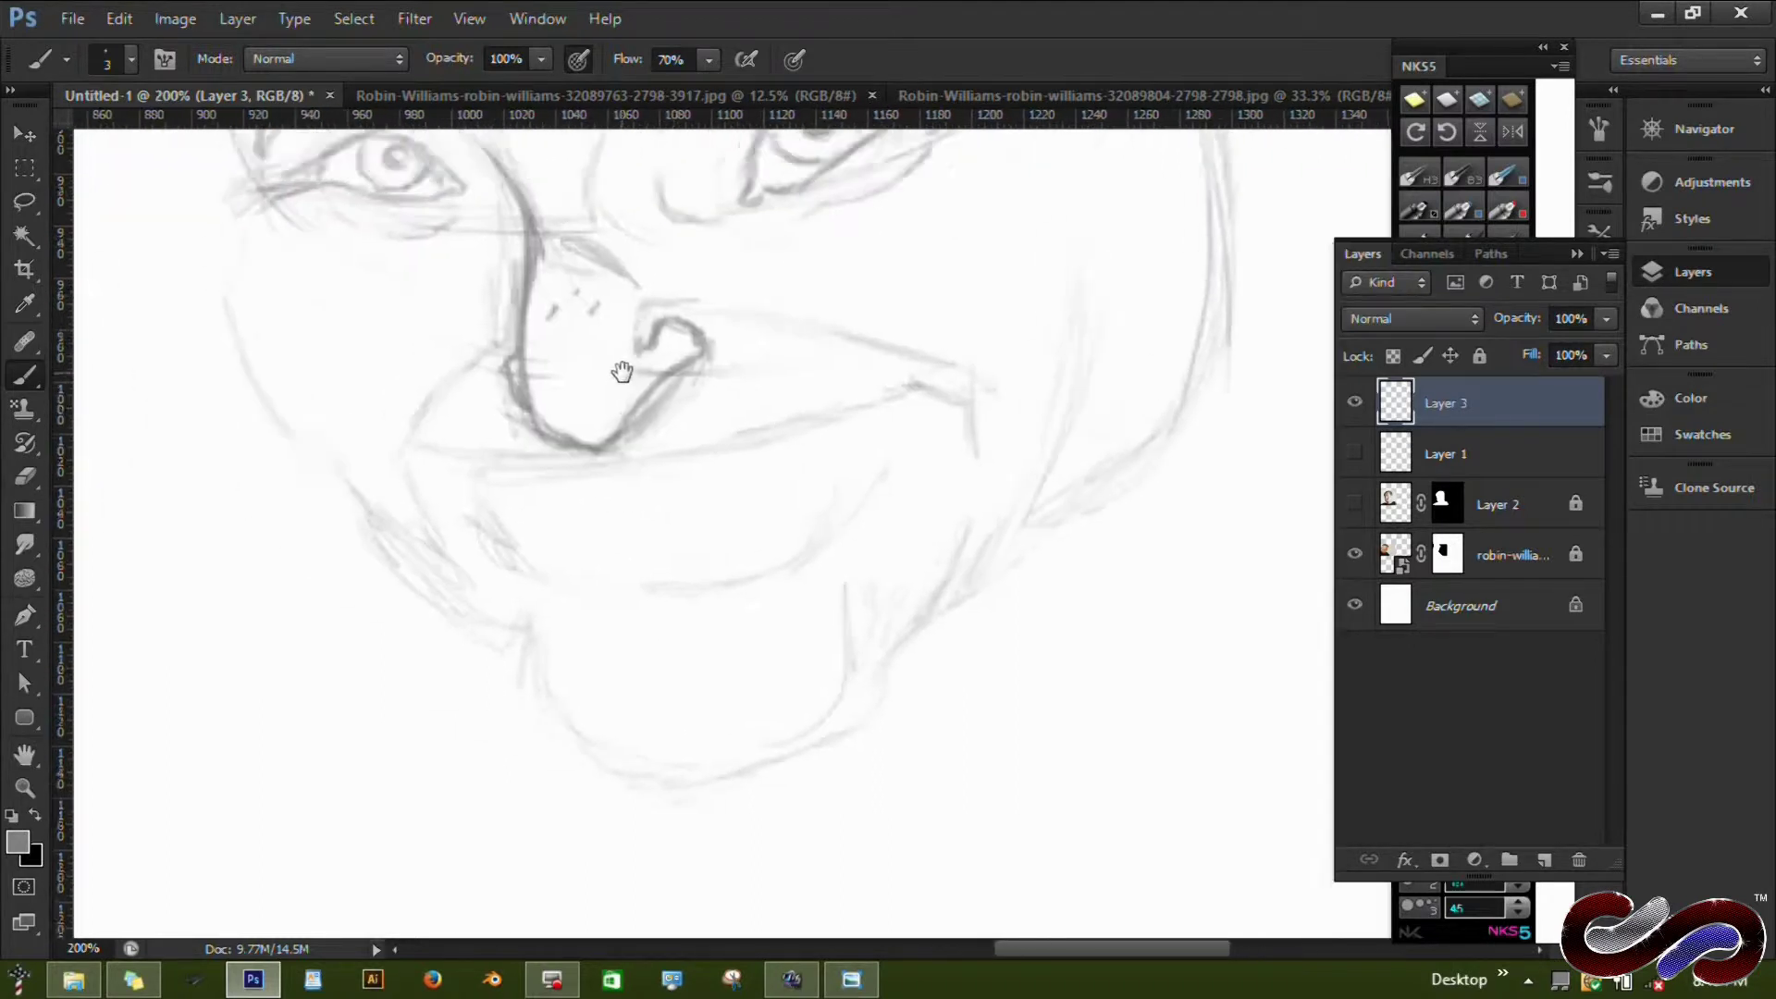
mouse_move(479, 535)
mouse_down()
mouse_move(591, 539)
mouse_move(877, 486)
mouse_up()
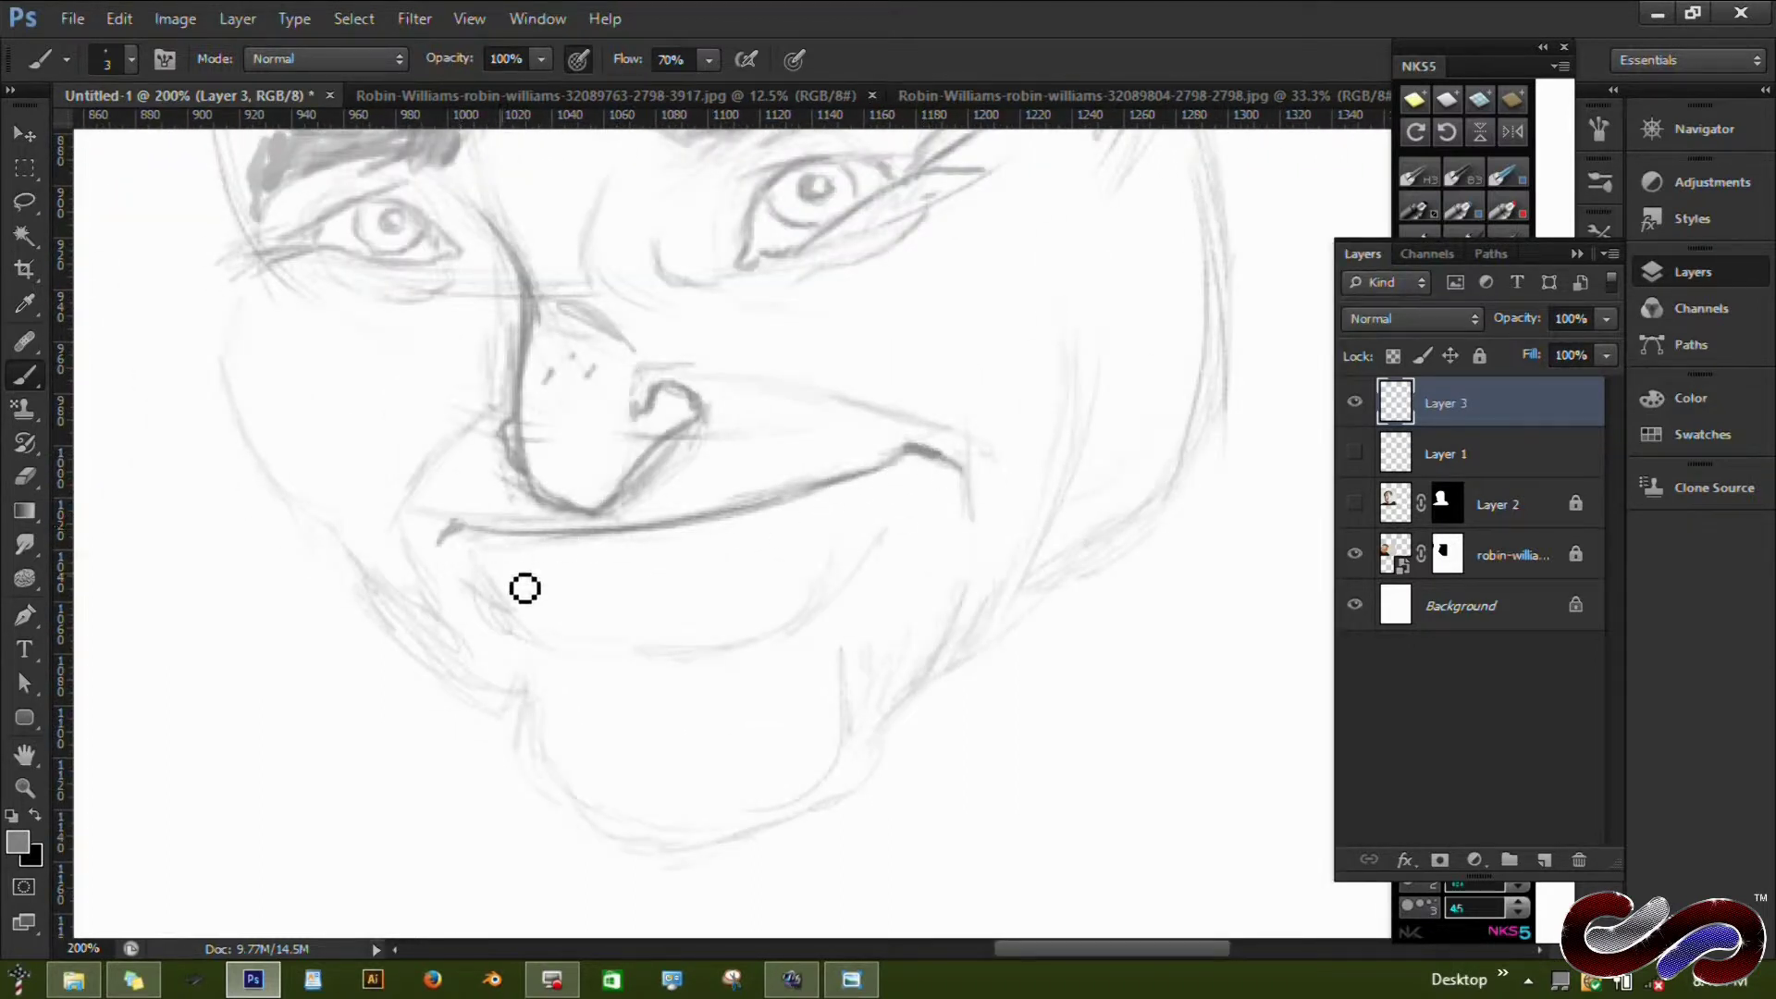
drag(518, 405, 411, 507)
mouse_move(638, 372)
mouse_down()
mouse_move(969, 458)
mouse_move(983, 522)
mouse_up()
mouse_move(413, 490)
mouse_down()
mouse_move(428, 535)
mouse_move(537, 640)
mouse_up()
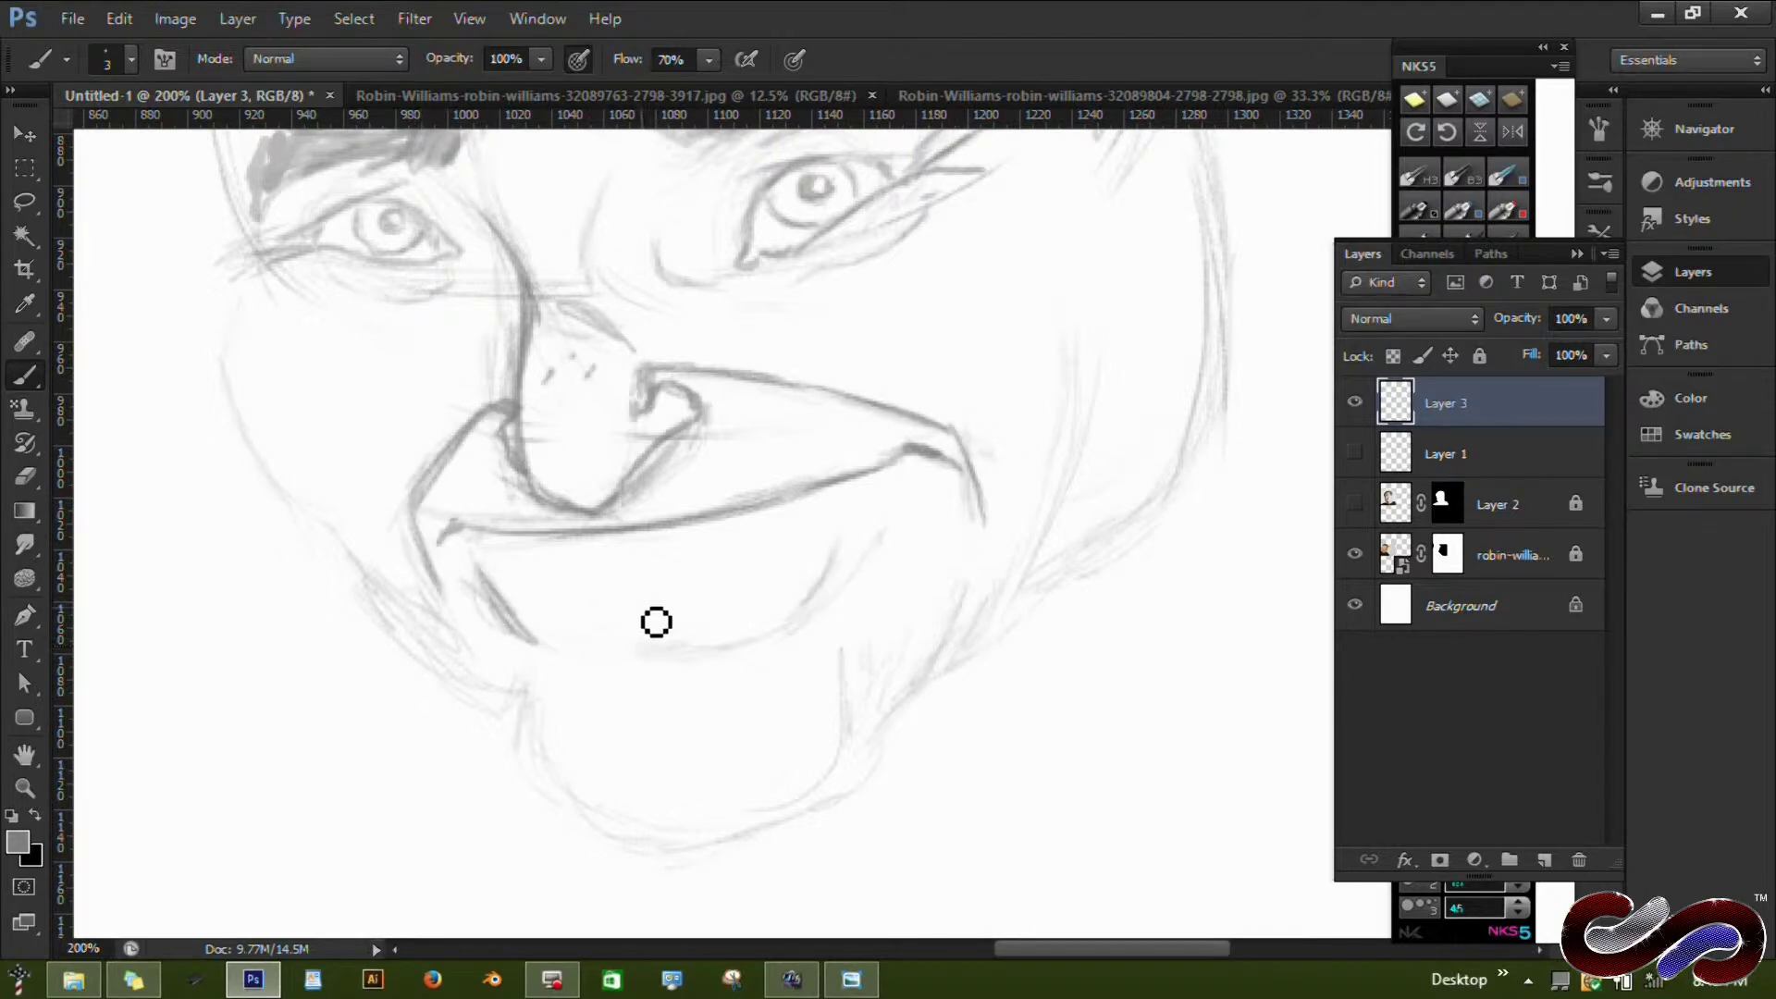
drag(712, 525, 555, 555)
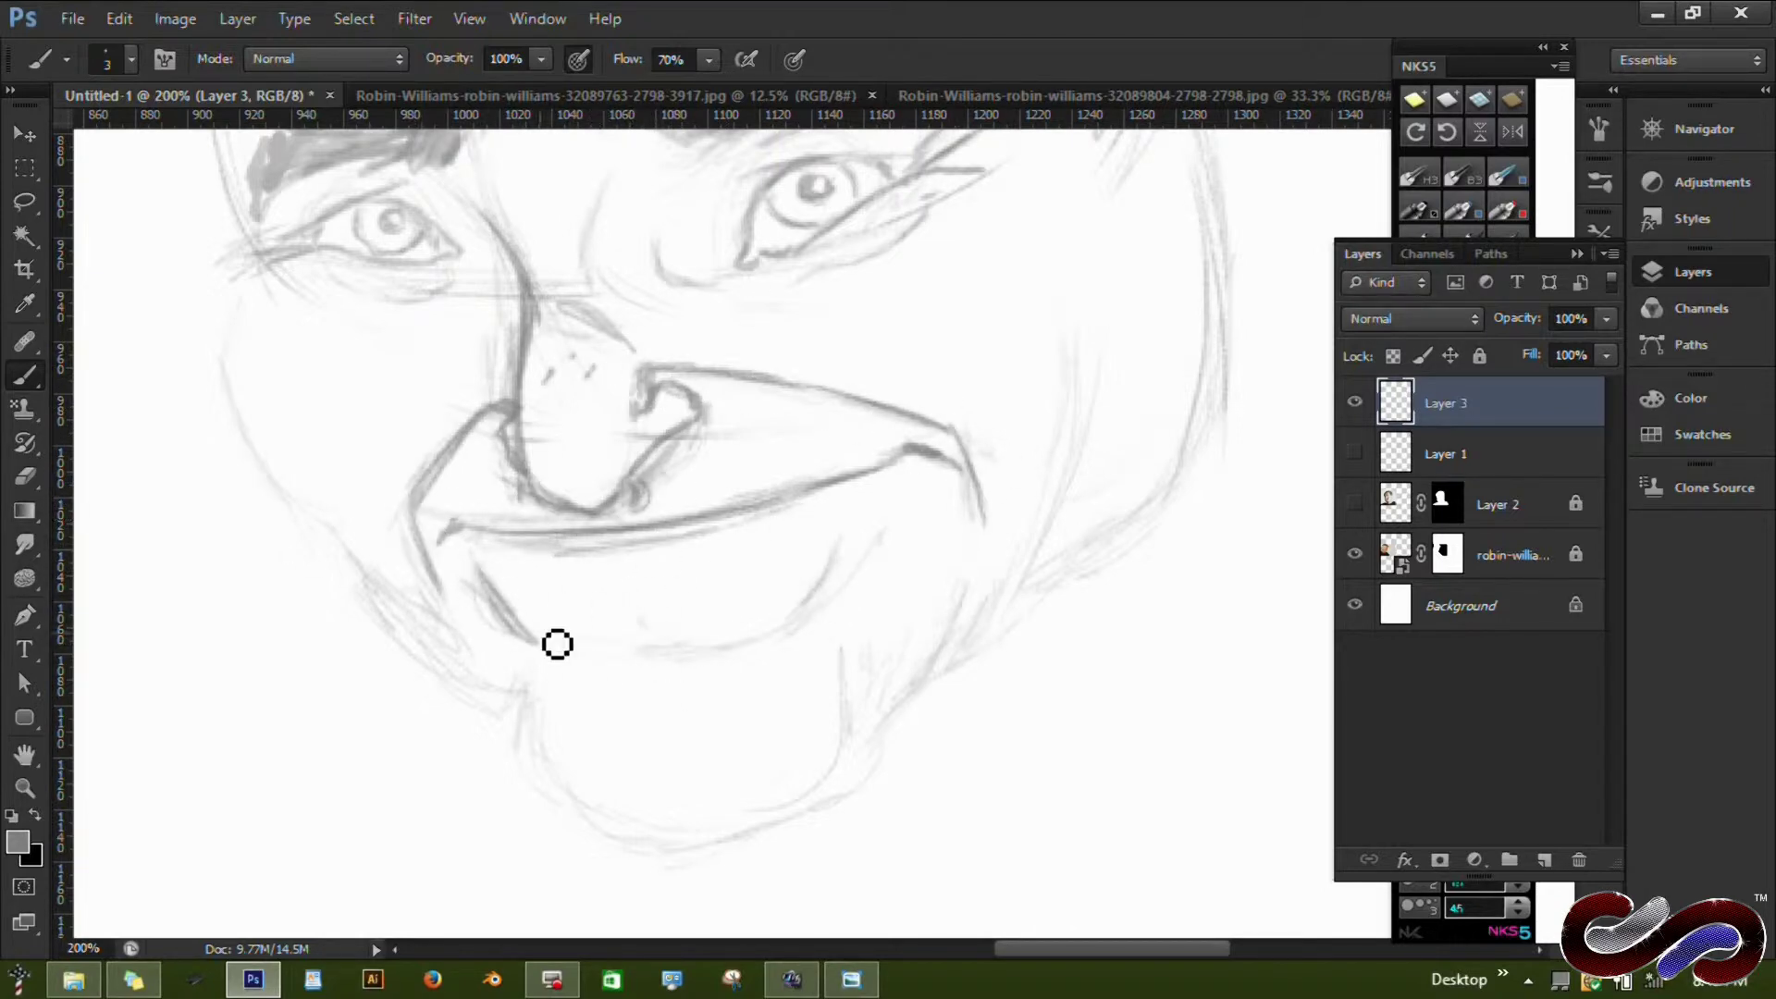
Add strokes on both chin sides and refine the left jaw and chin contour.
drag(542, 727, 610, 832)
mouse_move(860, 658)
mouse_down()
mouse_move(777, 832)
mouse_move(776, 677)
mouse_move(737, 720)
mouse_up()
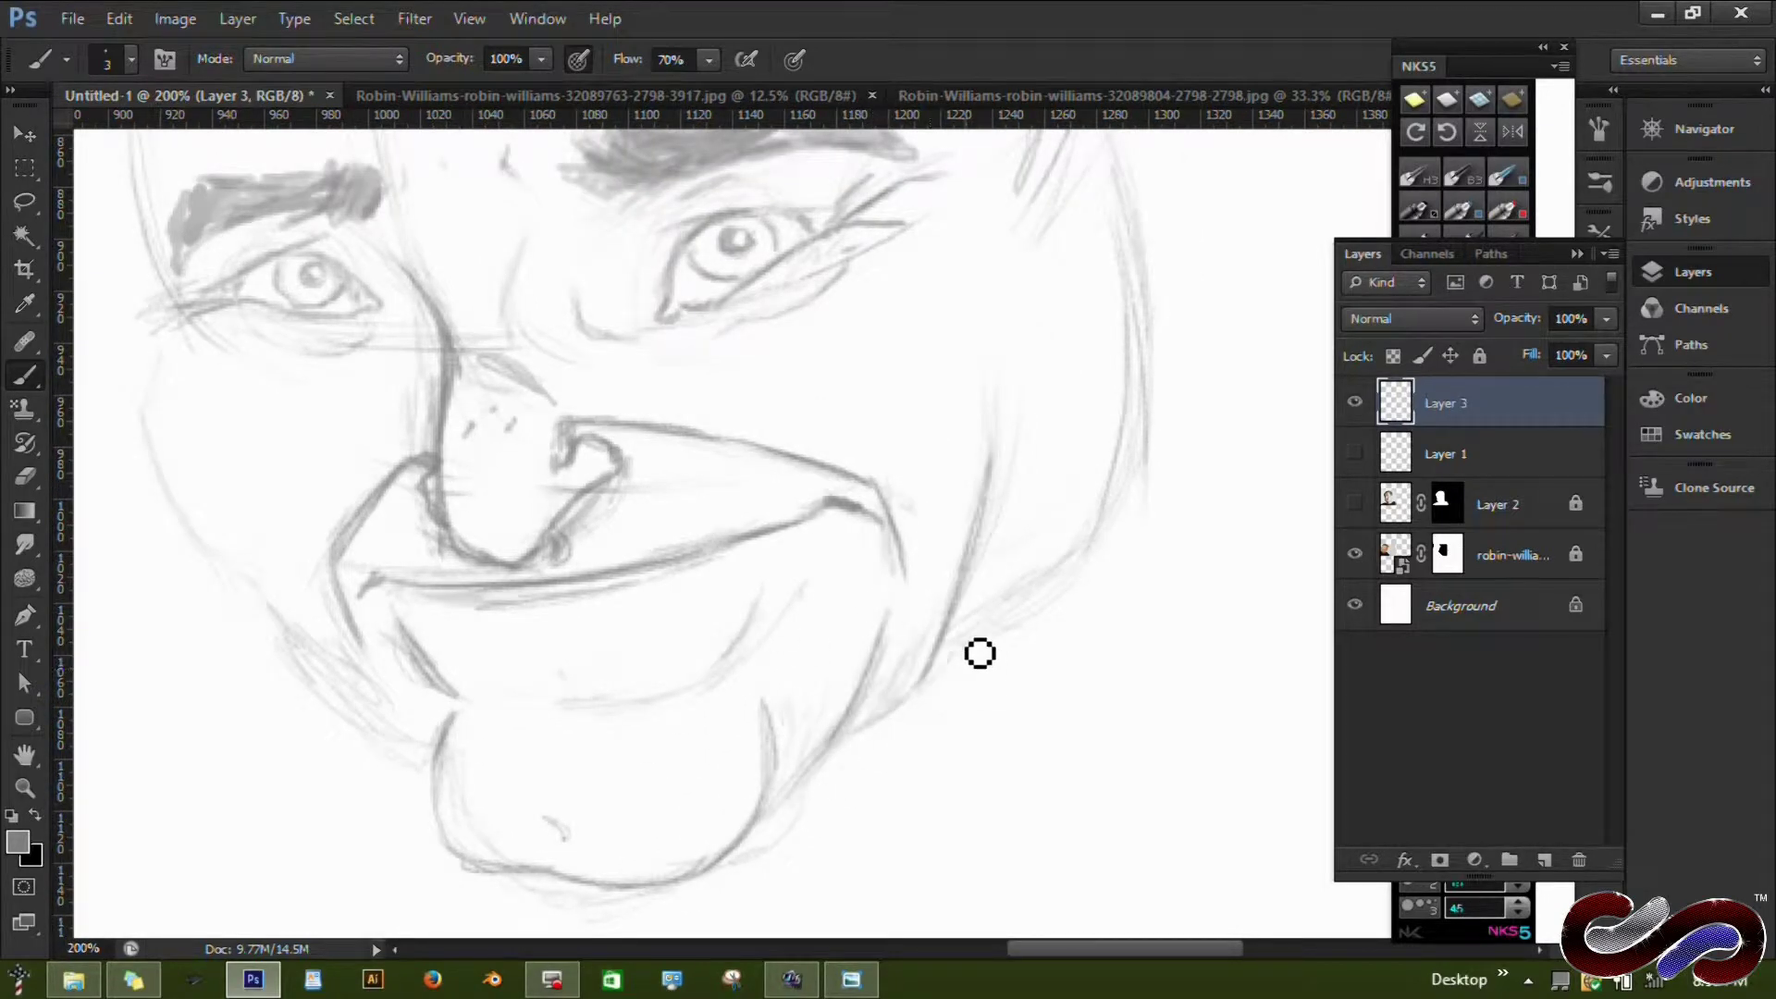
drag(957, 615, 1068, 574)
drag(370, 652, 421, 731)
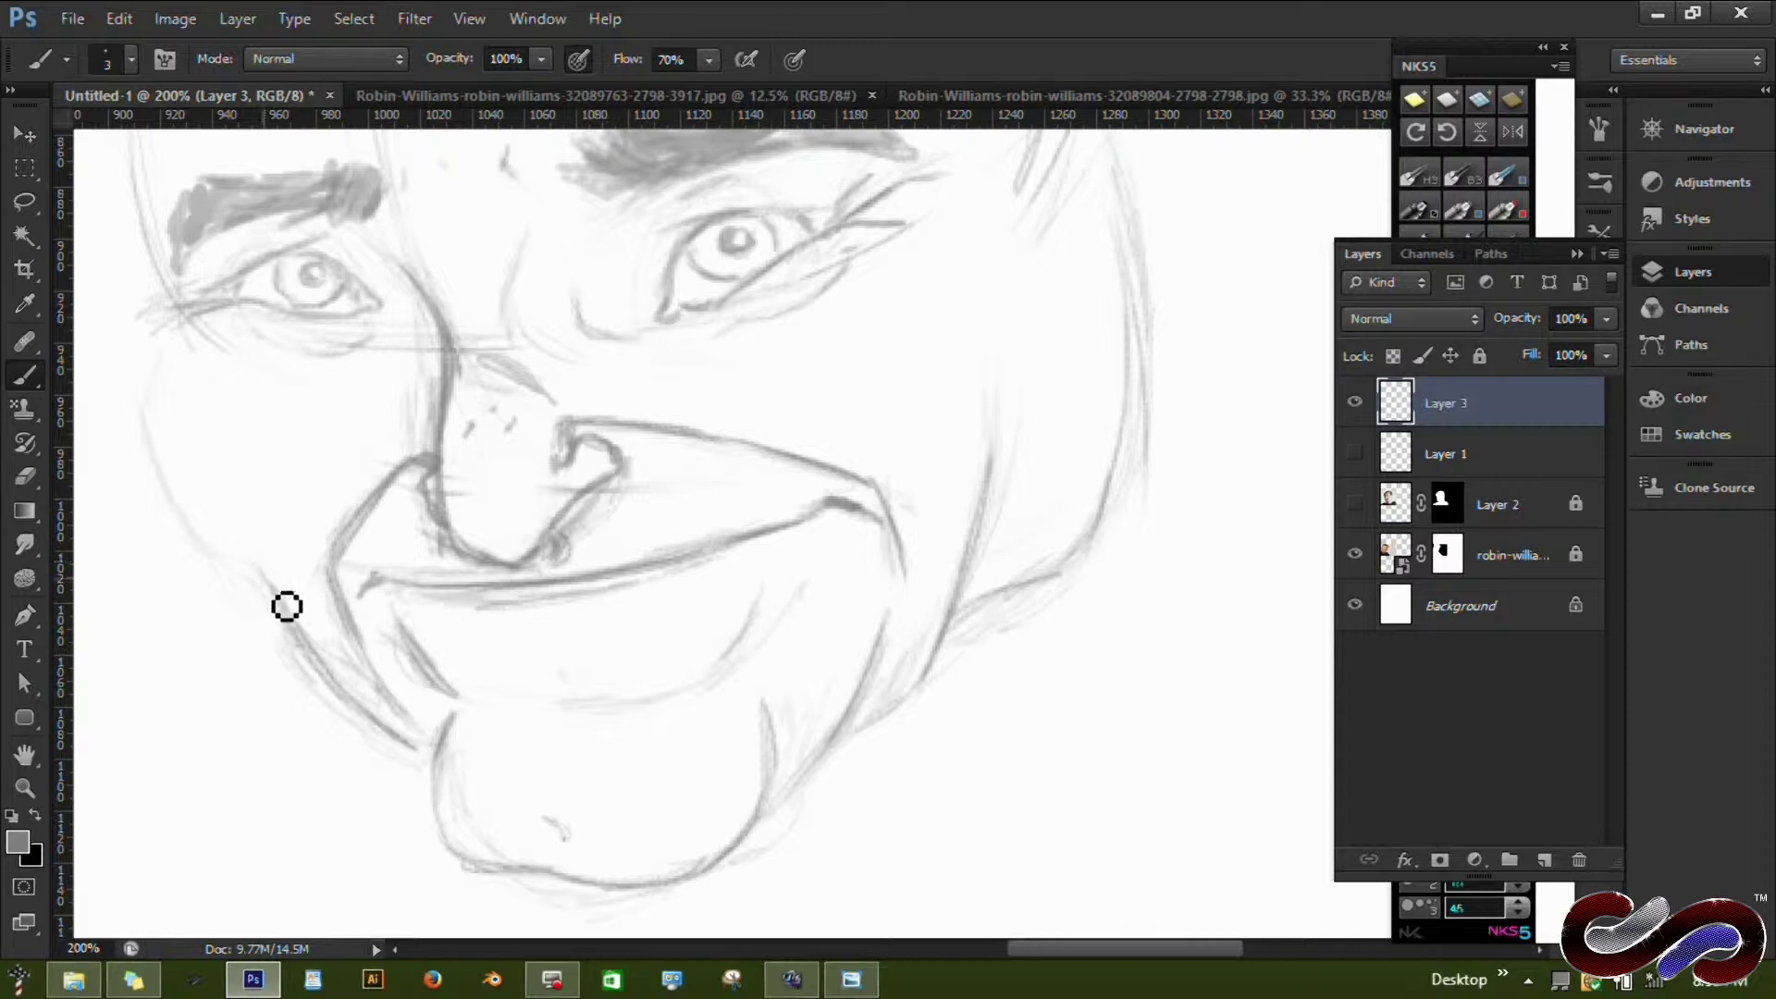
Erase the guide line running across the nose bridge.
key(e)
mouse_move(499, 350)
mouse_down()
mouse_move(185, 344)
mouse_move(190, 479)
mouse_move(272, 561)
mouse_up()
key(b)
scroll(981, 417, right, 3)
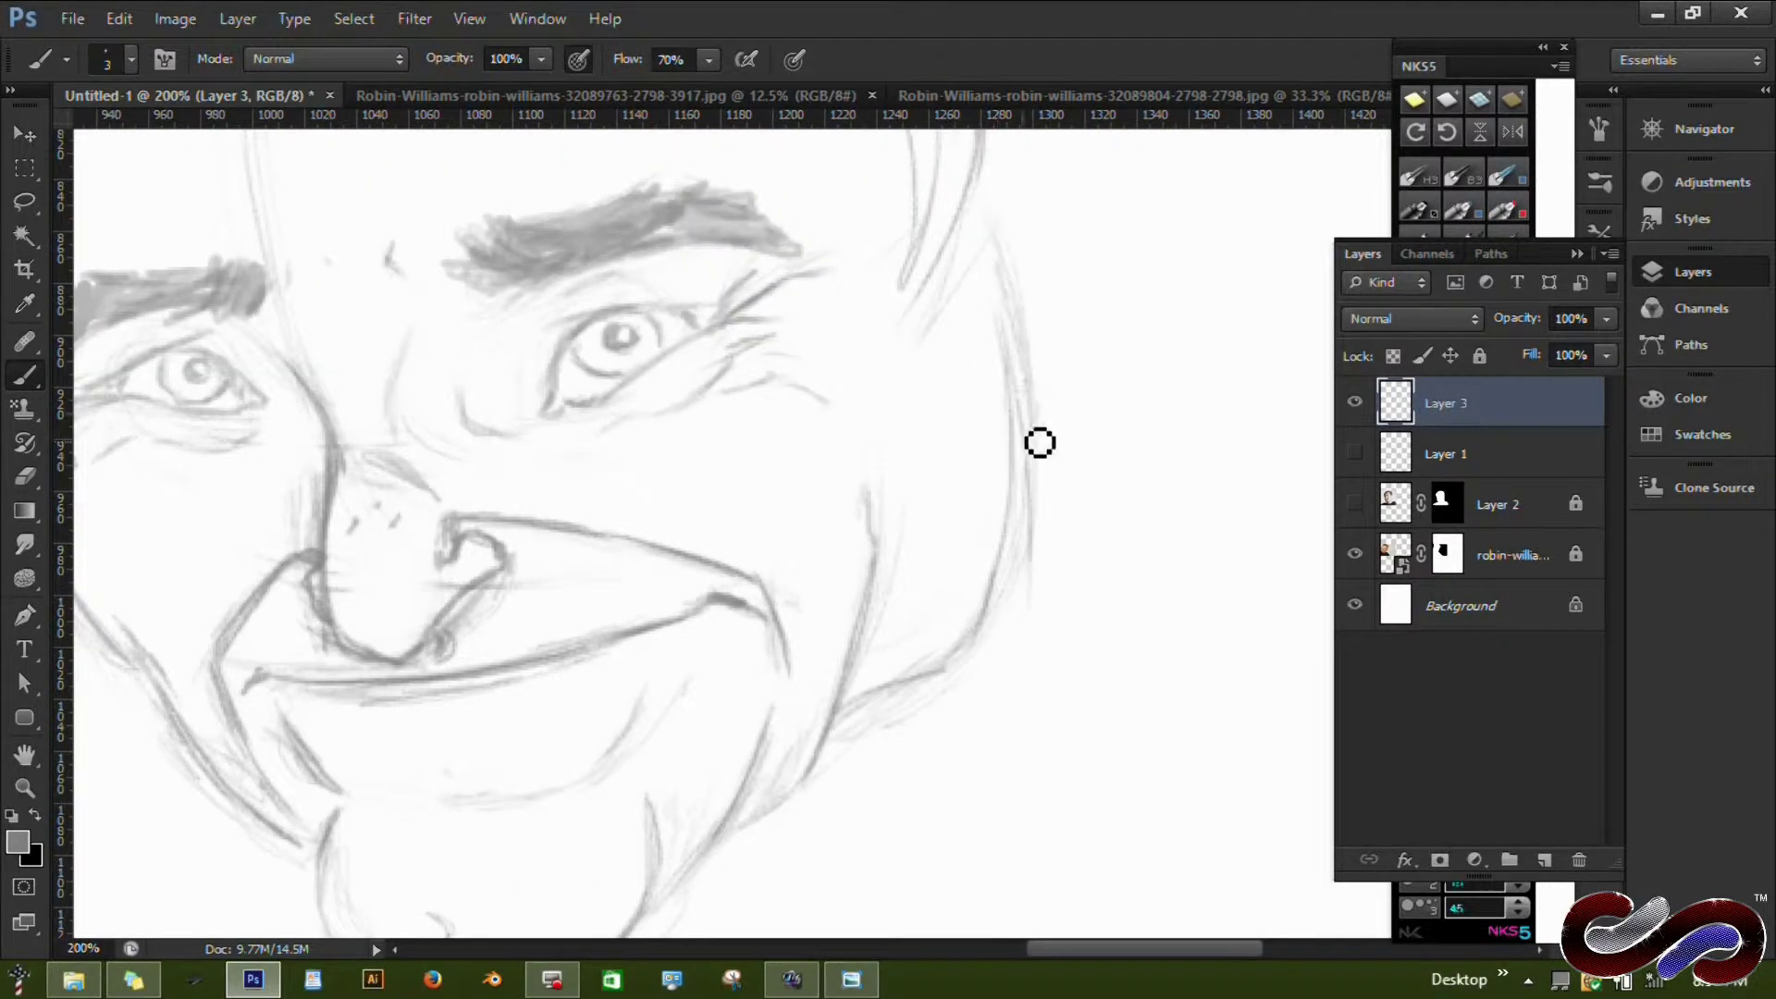
Erase part of the right face contour and draw the inner curve of the ear.
key(e)
scroll(944, 654, up, 5)
scroll(905, 434, down, 4)
mouse_move(915, 353)
mouse_down()
mouse_move(915, 737)
mouse_move(837, 800)
mouse_up()
key(b)
scroll(883, 382, up, 2)
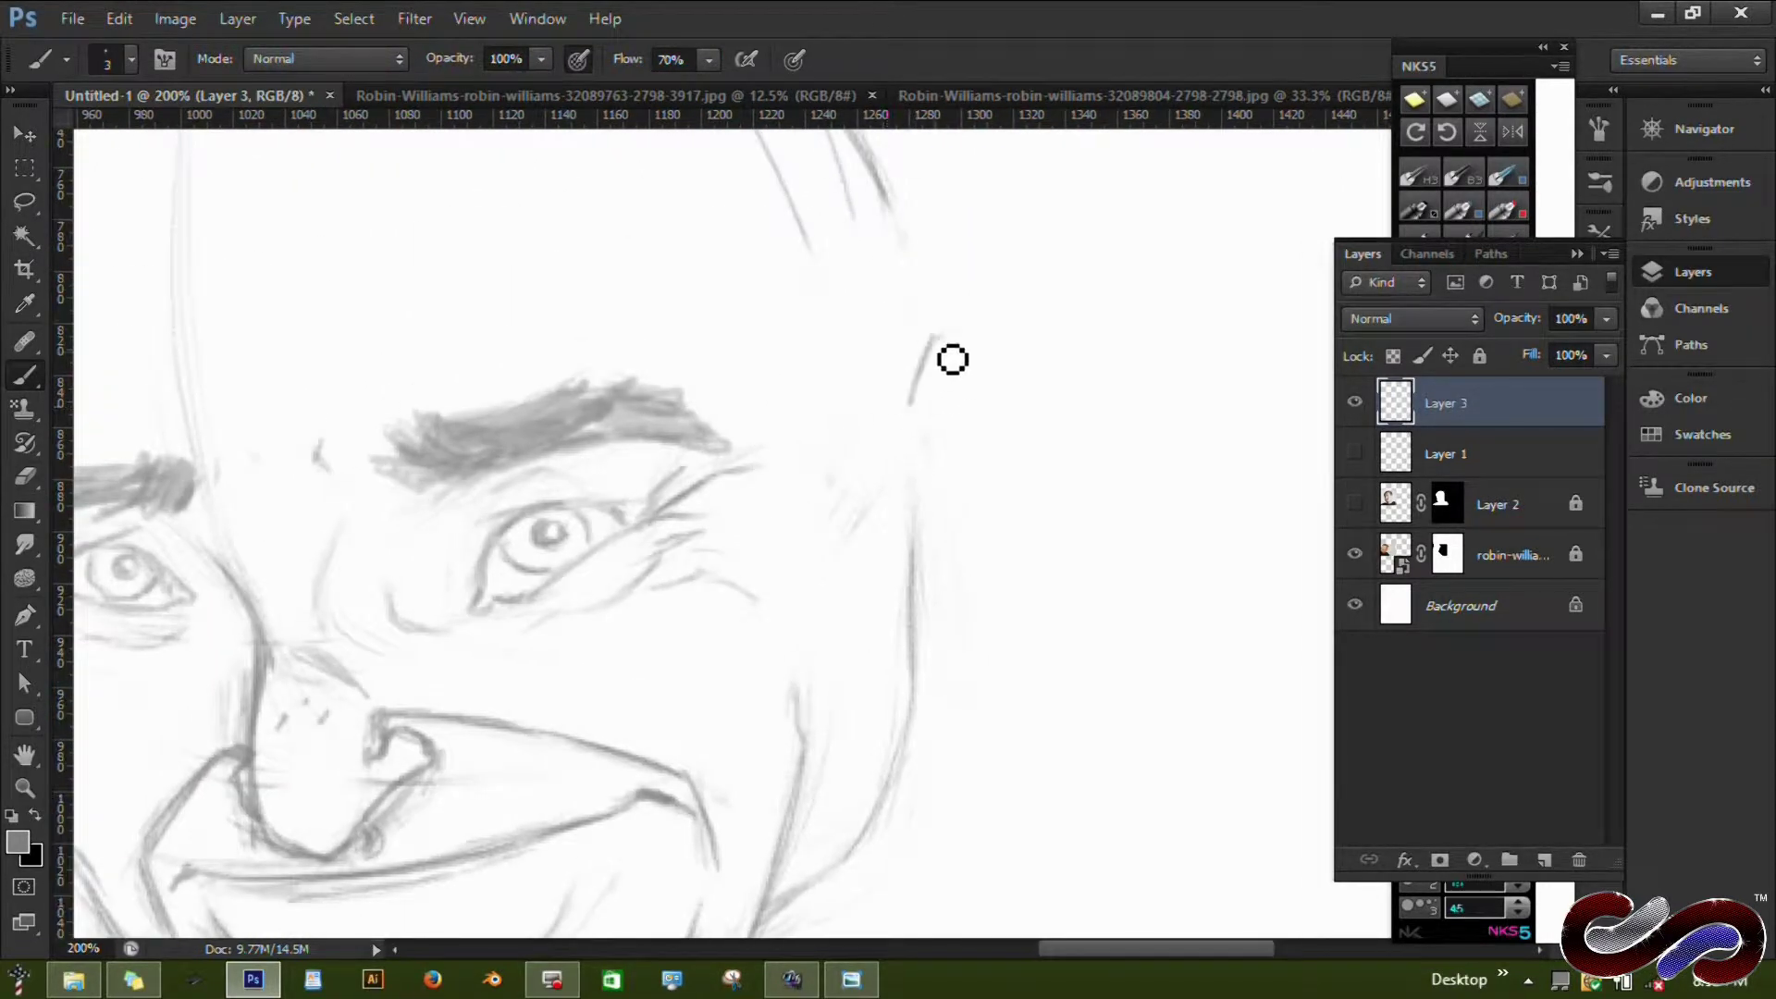
scroll(999, 527, left, 10)
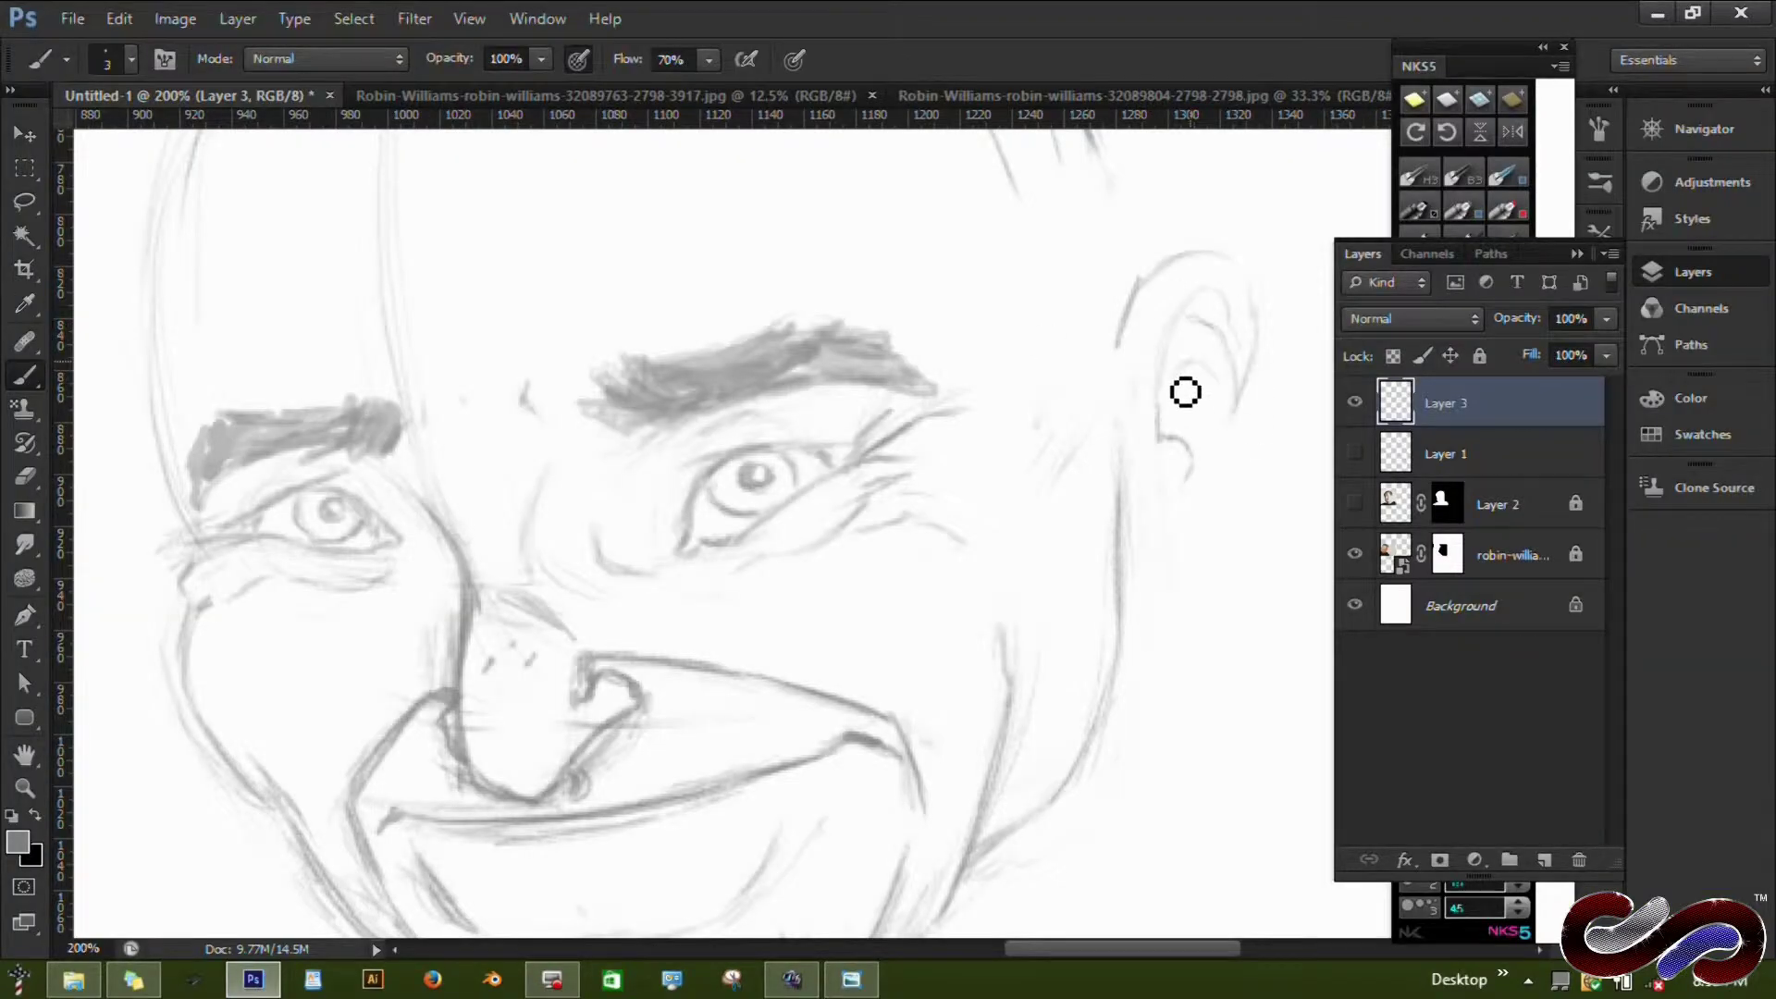
drag(1212, 301, 1173, 422)
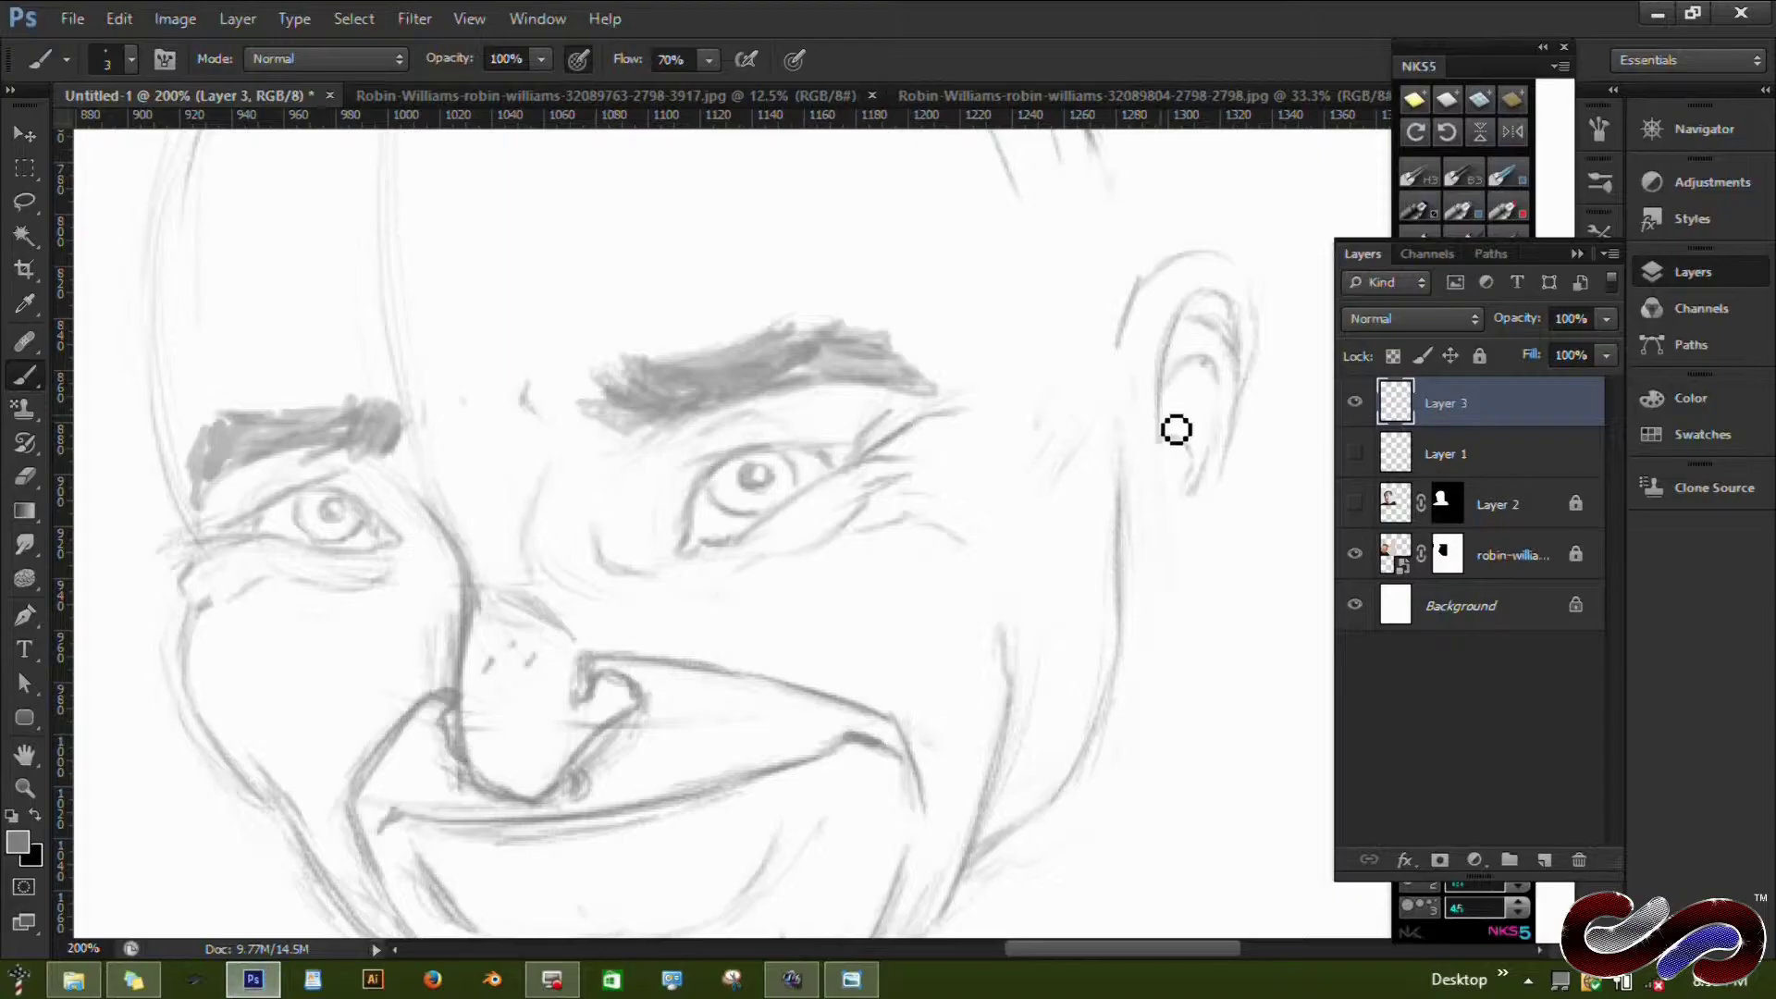
Draw the ear lobe and pan up to the forehead and hairline area.
key(e)
key(b)
drag(1229, 524, 1161, 559)
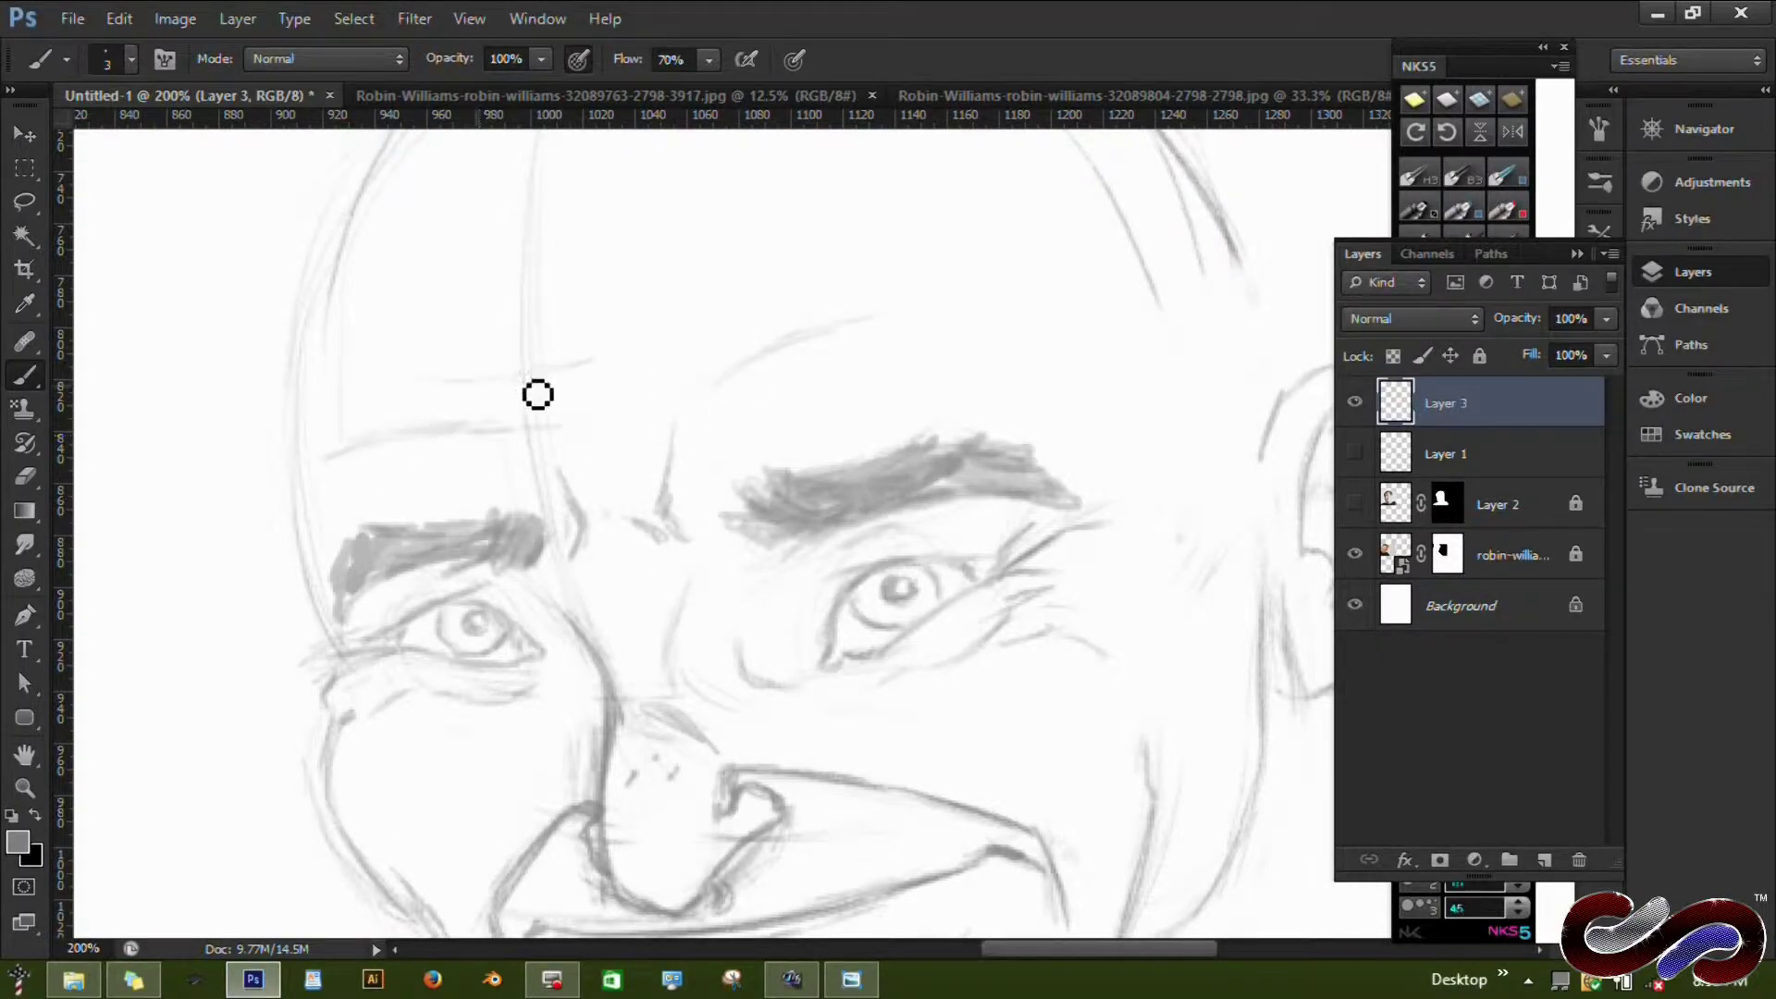
drag(848, 199, 837, 374)
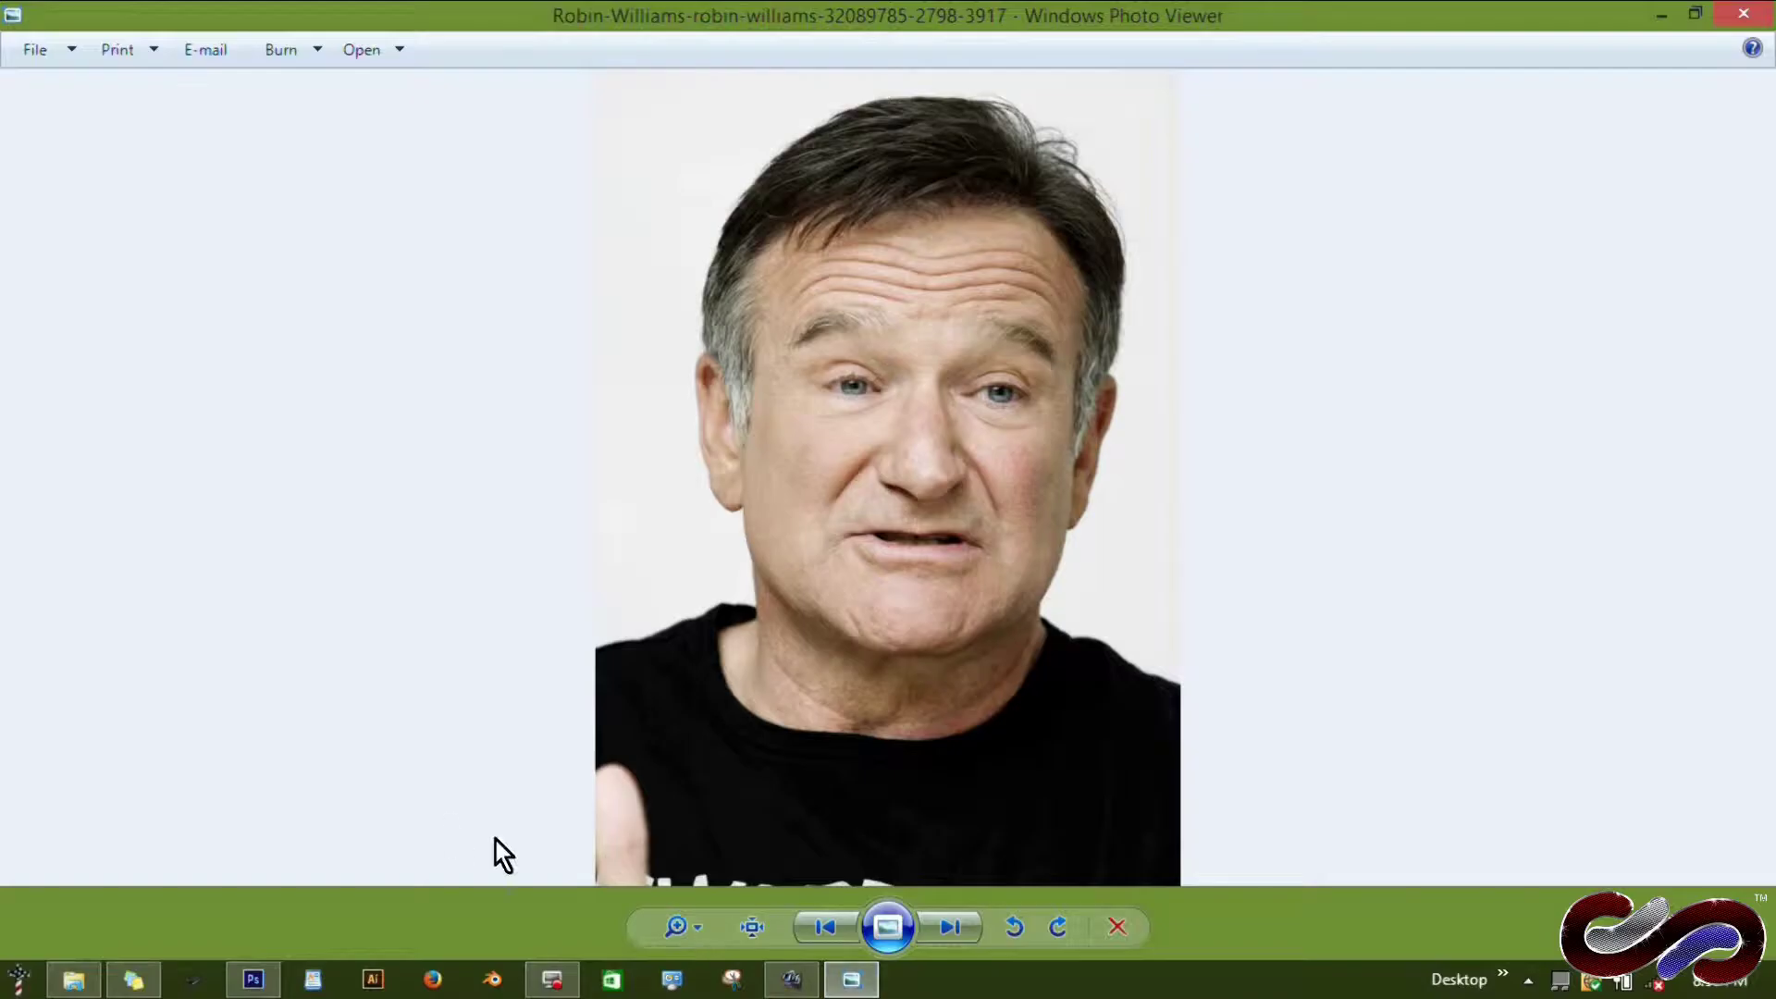
Sweep hair strands across the top of the head and down to the left temple.
click(253, 979)
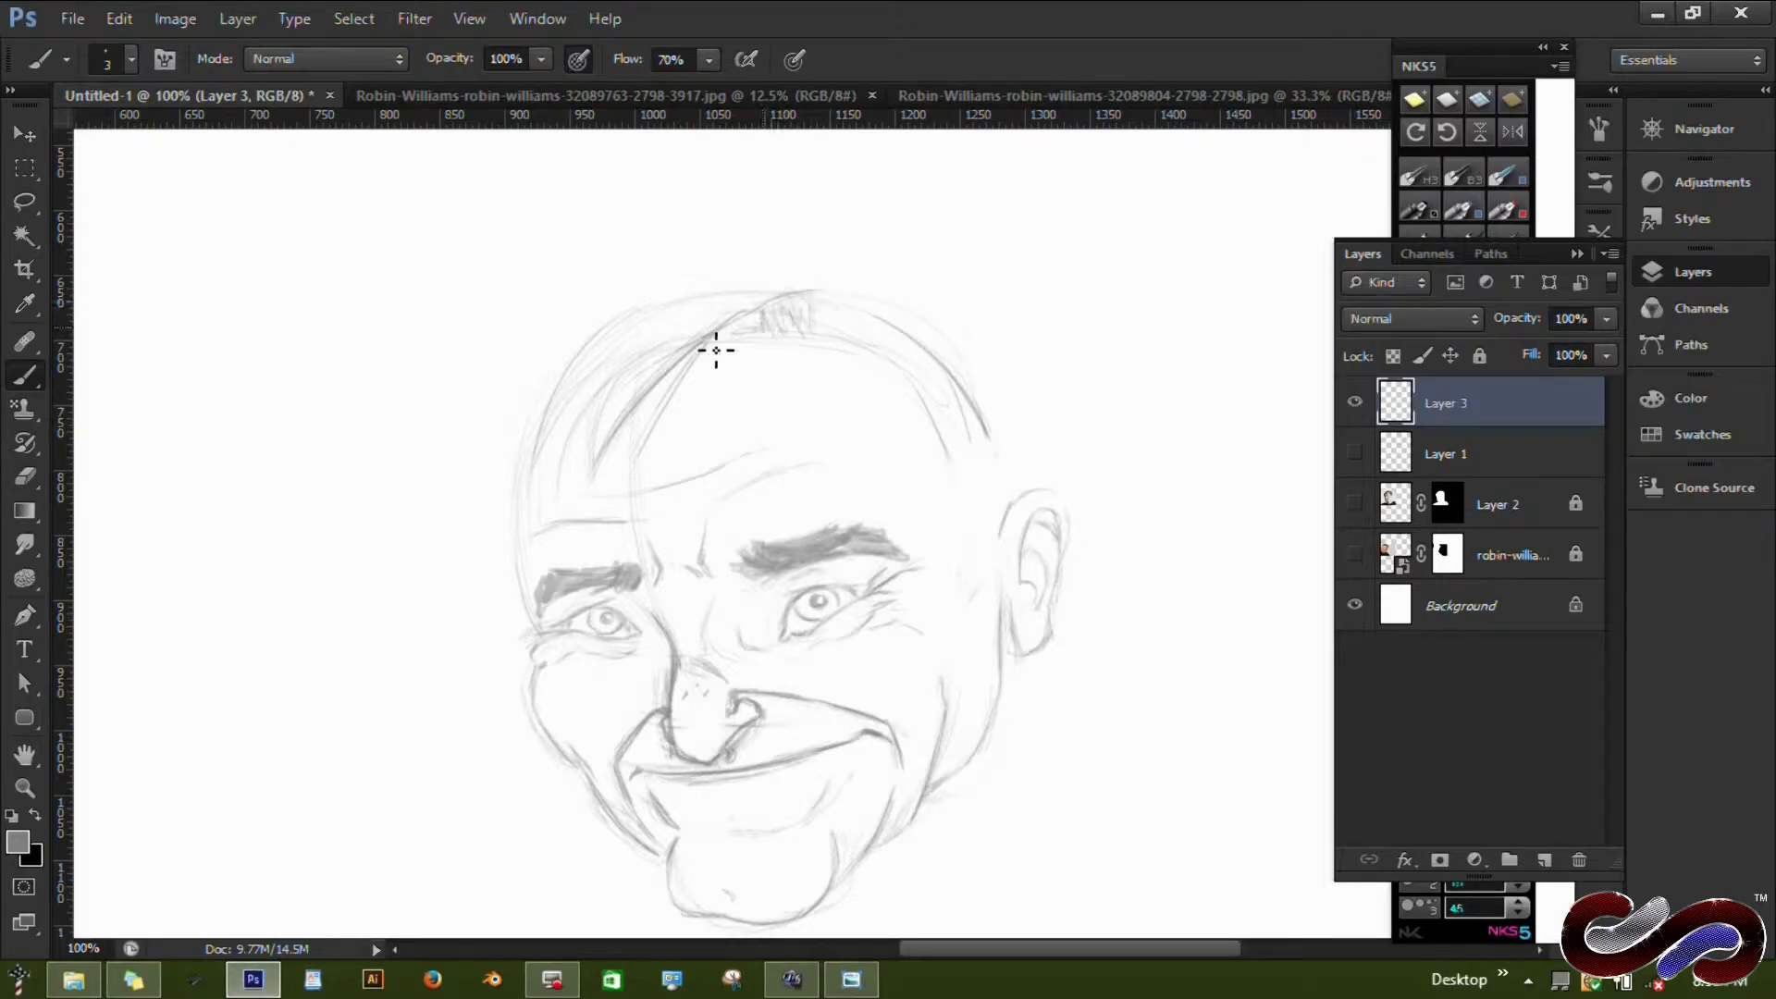
drag(578, 425, 799, 291)
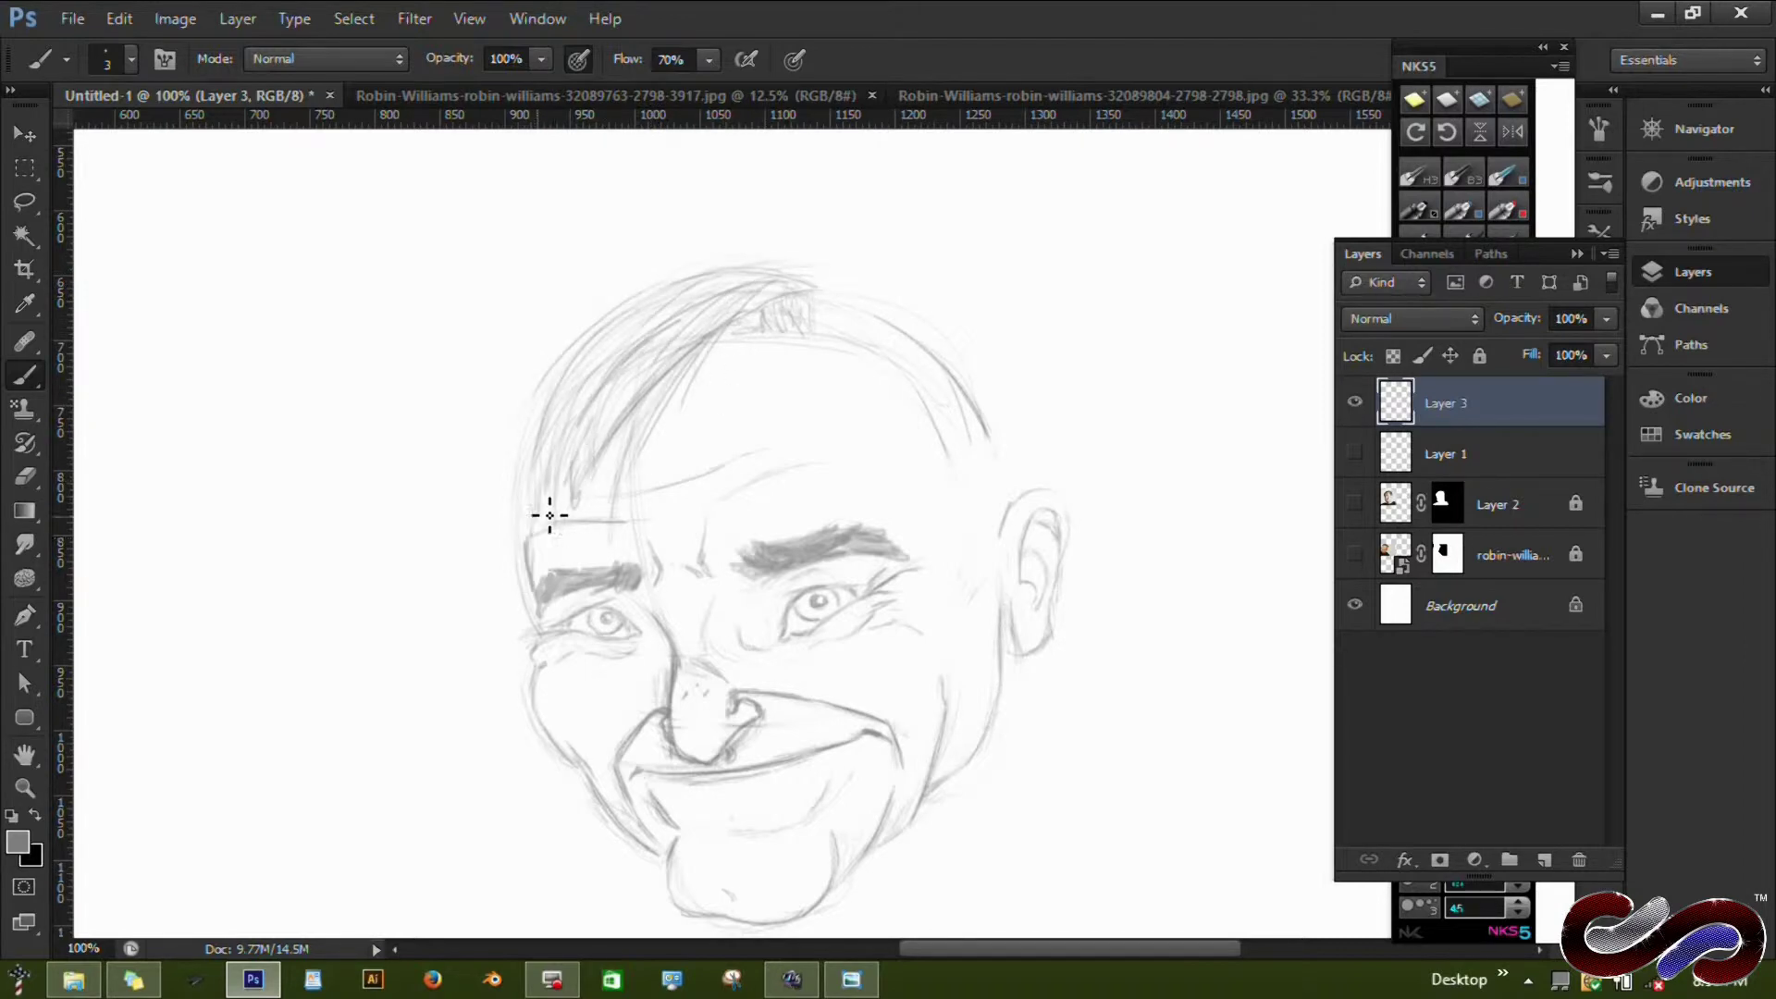
drag(535, 566, 523, 486)
mouse_move(846, 239)
mouse_down()
mouse_move(508, 491)
mouse_move(540, 488)
mouse_up()
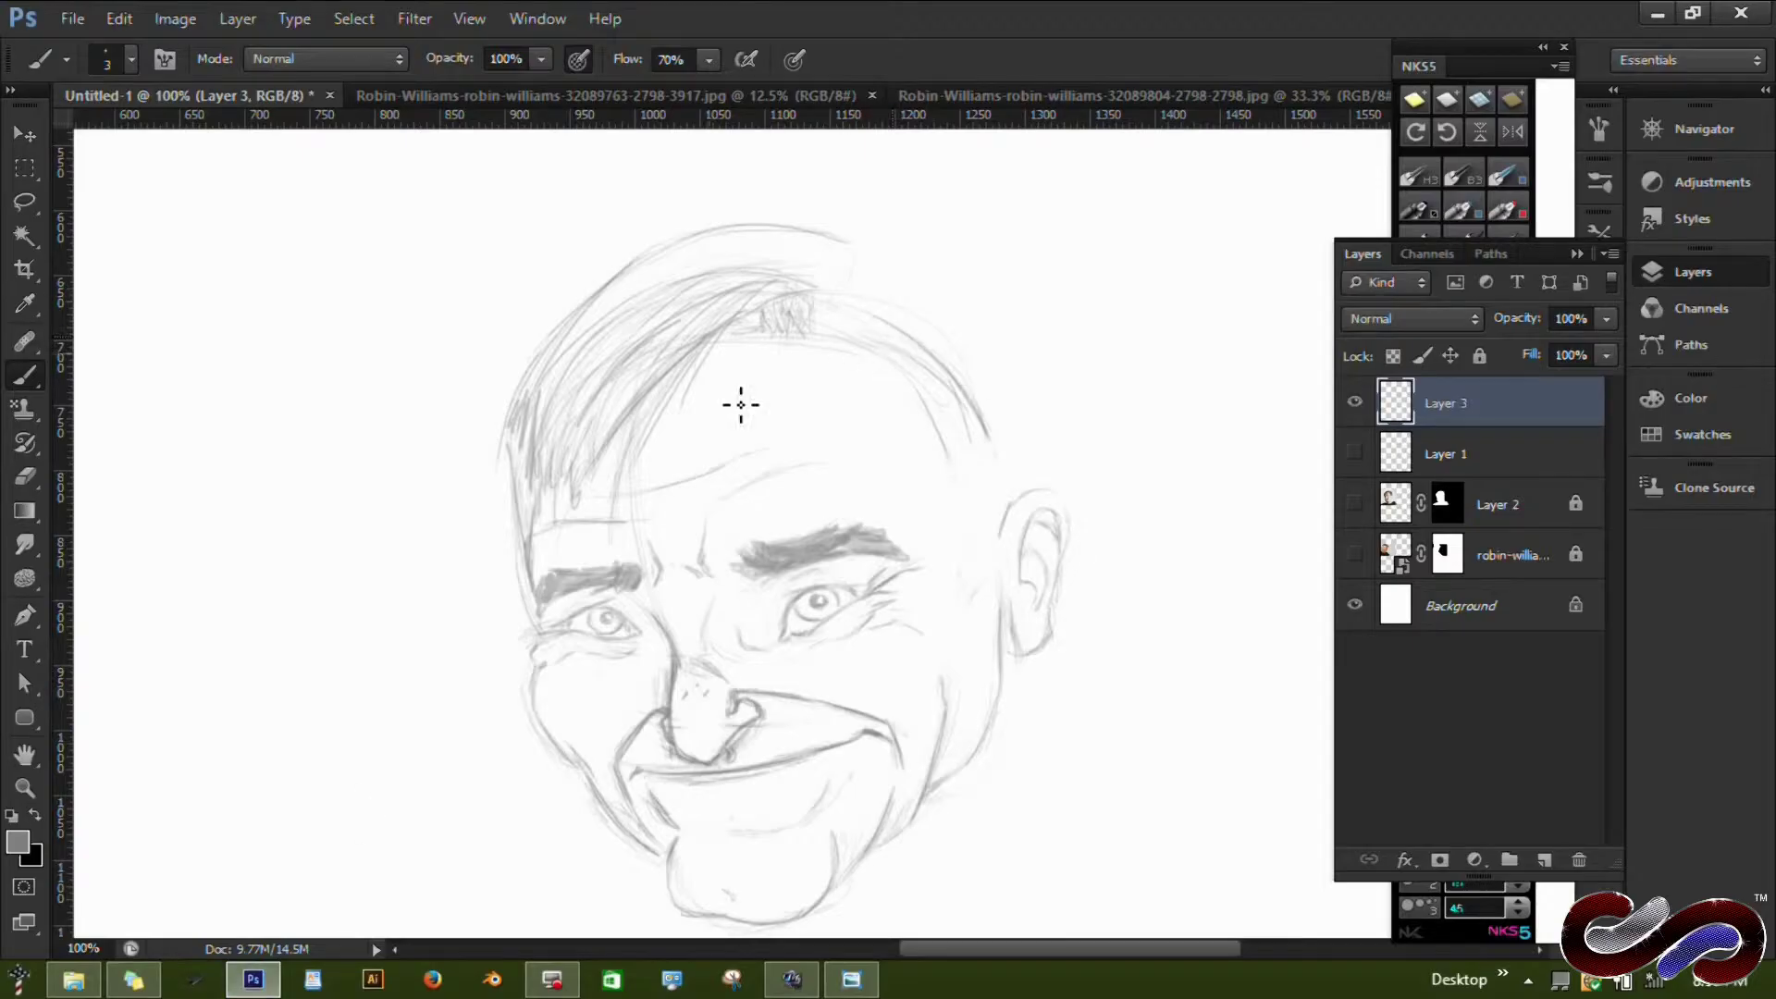
drag(741, 404, 860, 429)
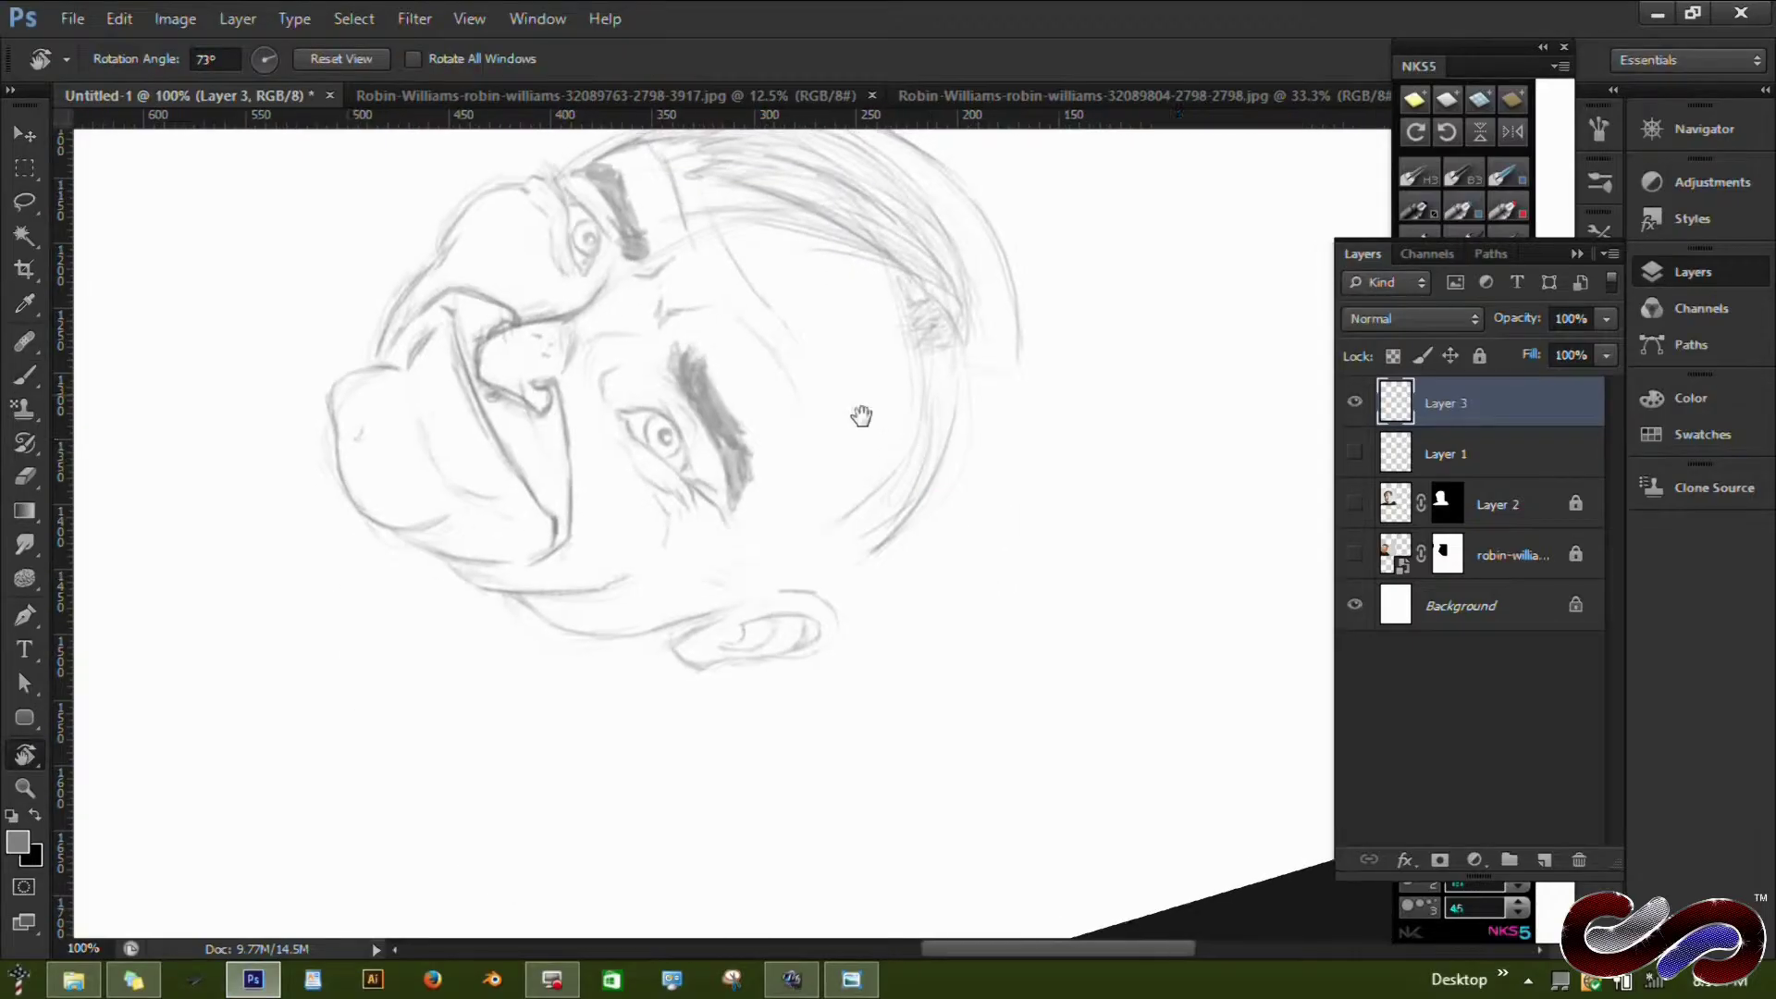
mouse_move(745, 365)
mouse_down()
mouse_move(757, 448)
mouse_move(707, 555)
mouse_move(742, 424)
mouse_move(546, 586)
mouse_move(678, 579)
mouse_move(610, 545)
mouse_up()
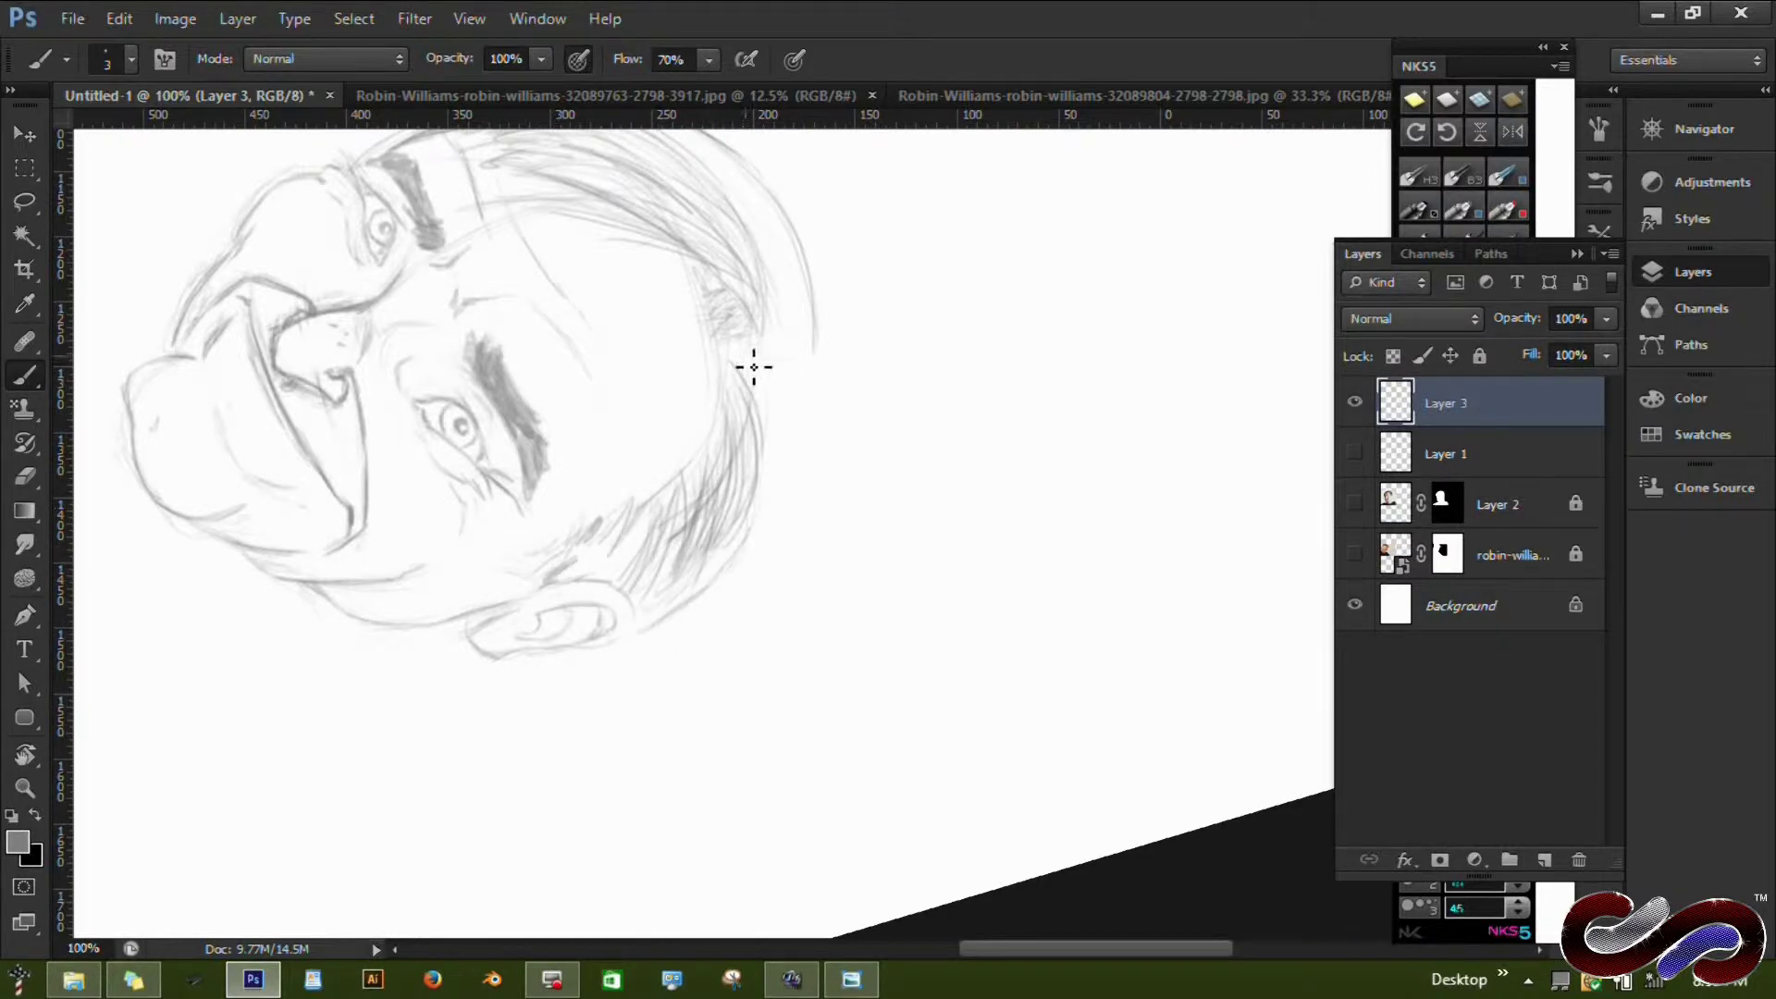
Hatch more strands along the right hair edge and jaw, rotating the view as needed.
mouse_move(797, 504)
mouse_down()
mouse_move(675, 635)
mouse_move(790, 574)
mouse_up()
drag(787, 372, 725, 495)
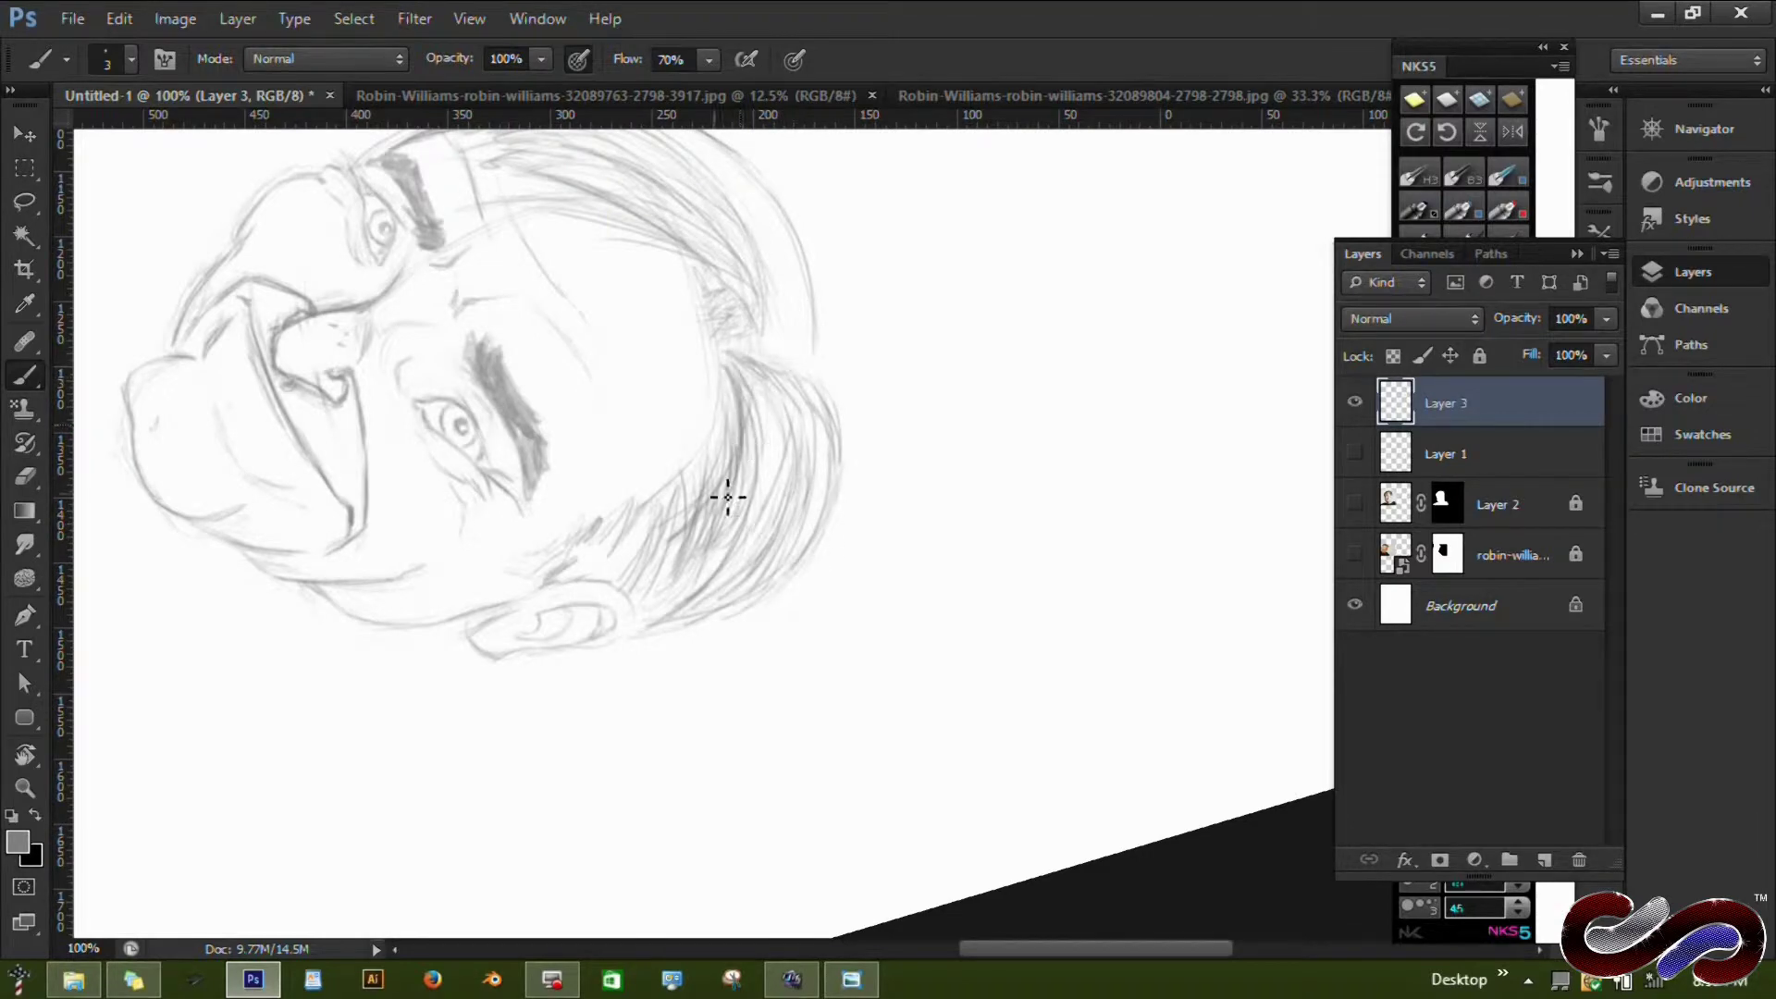
drag(716, 425, 668, 592)
drag(726, 416, 745, 583)
key(r)
key(Escape)
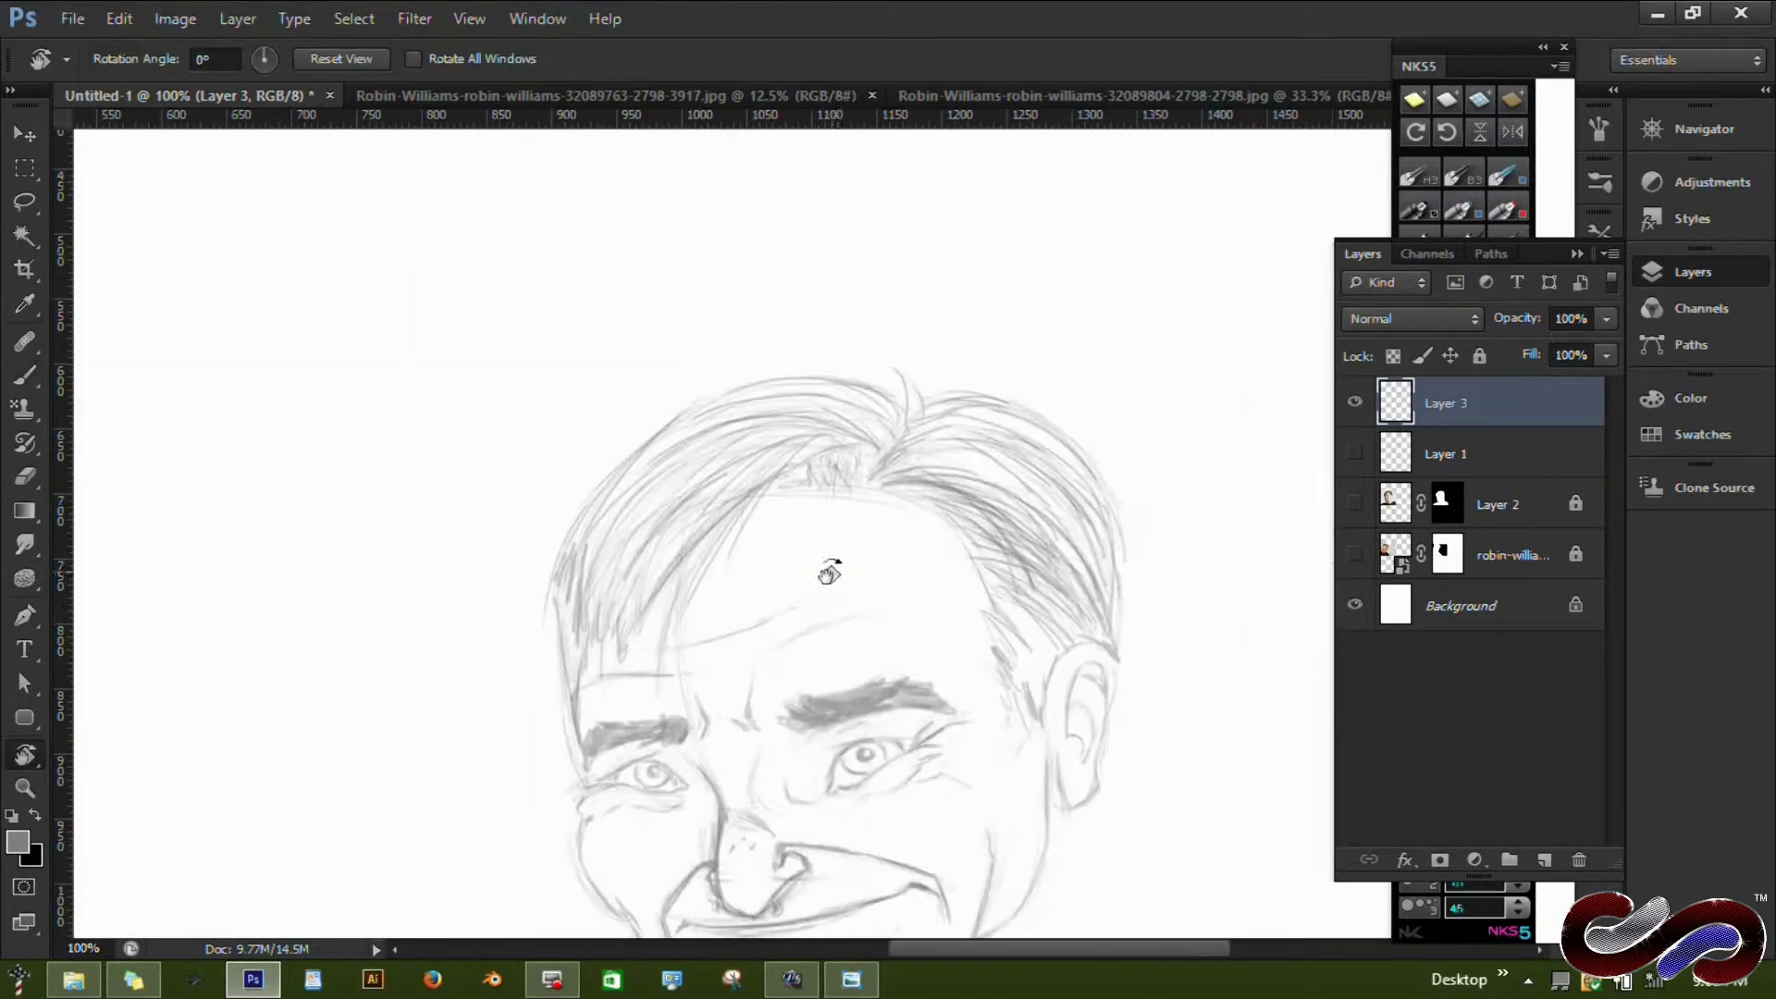
key(ctrl+plus)
key(b)
Choose a soft 45 px brush tip from the brush presets.
click(1599, 182)
drag(1559, 248, 1540, 392)
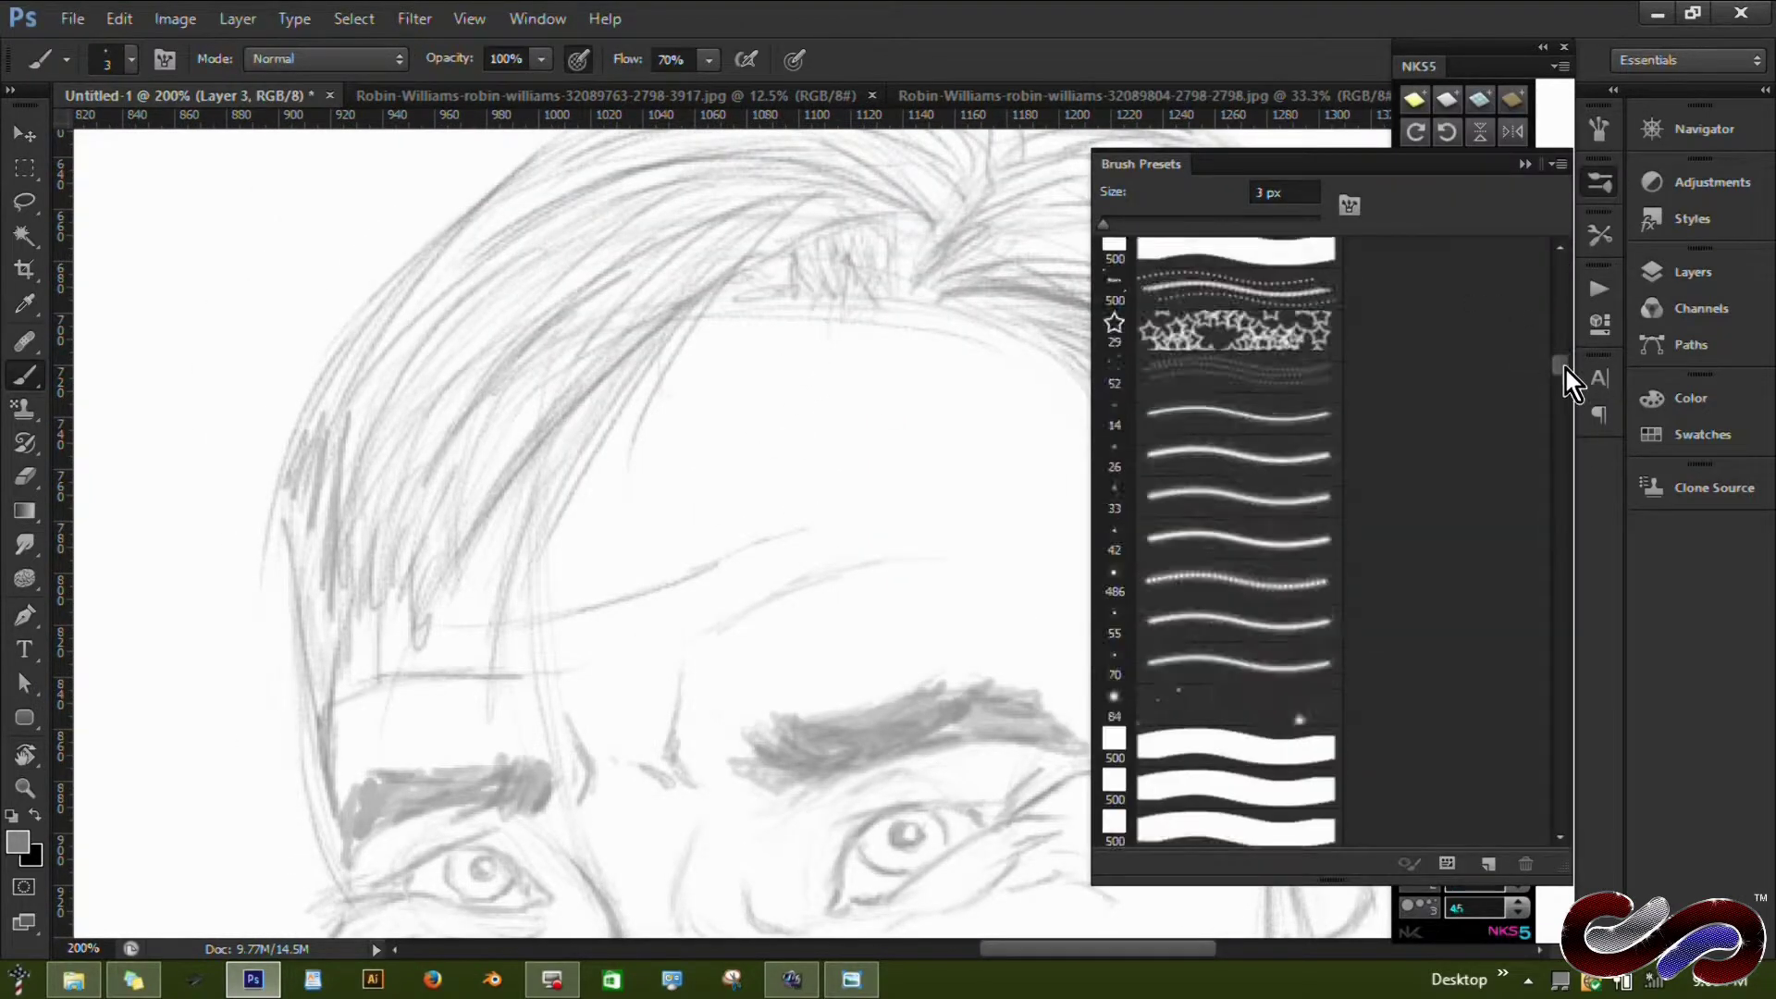
click(1599, 182)
click(1599, 130)
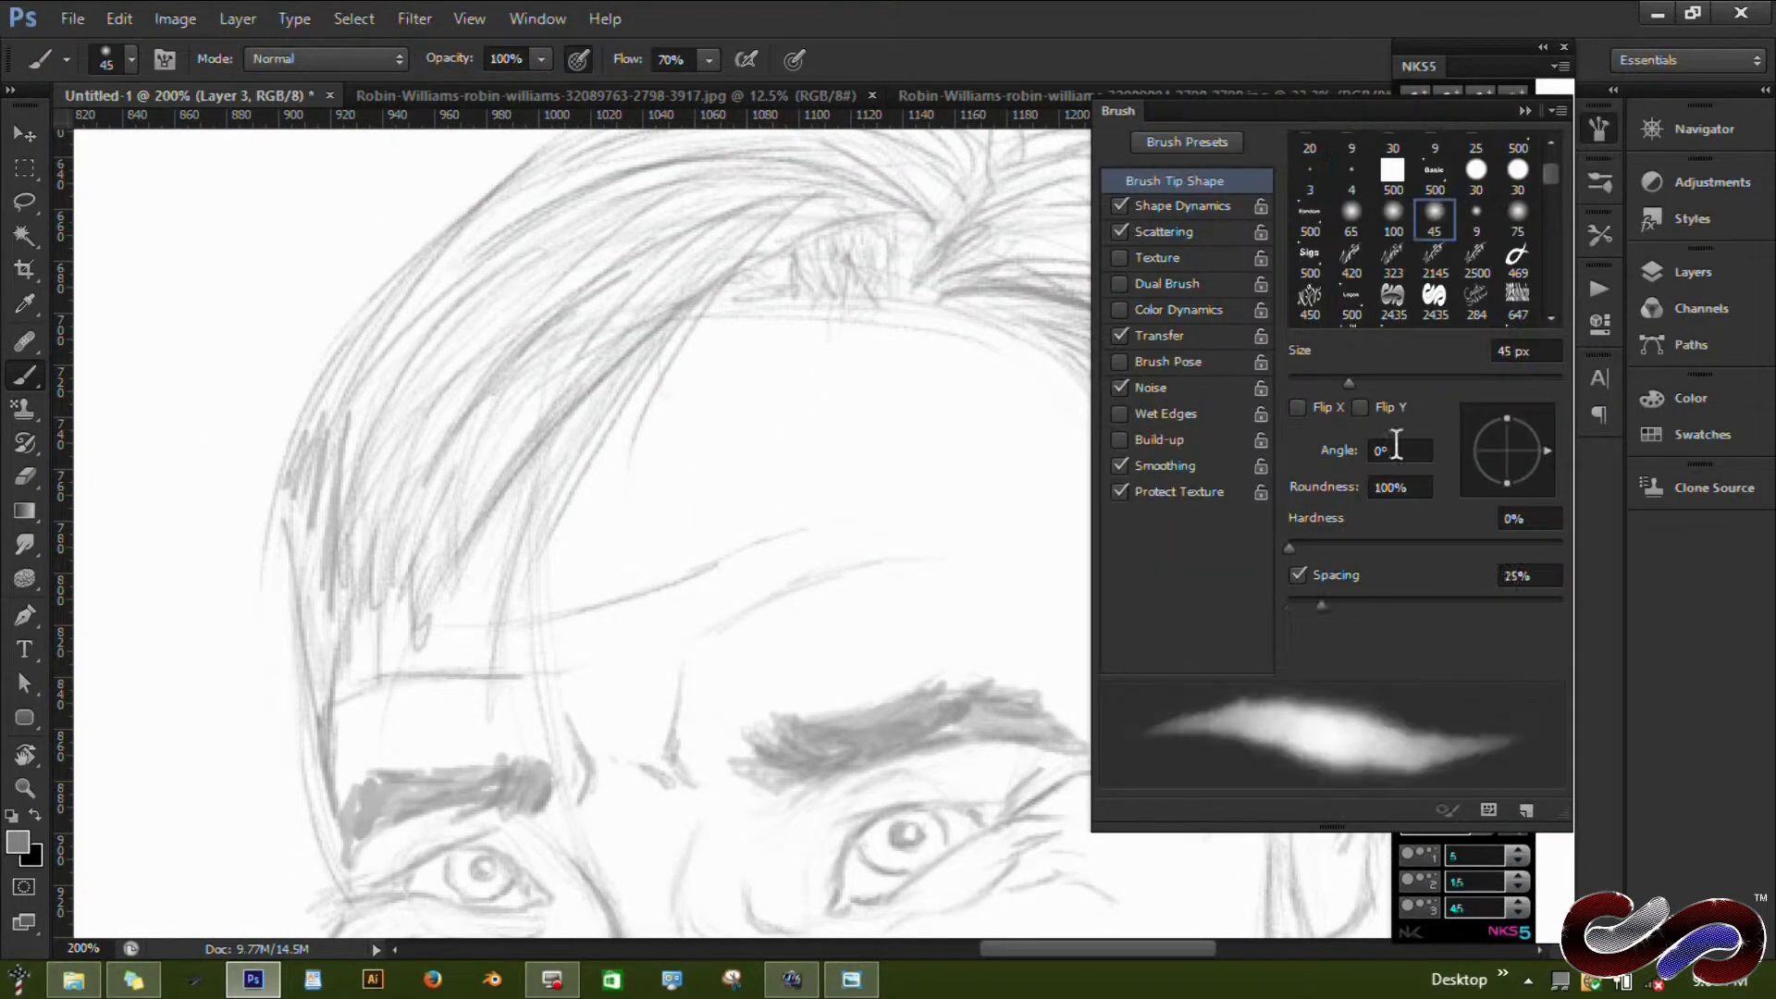
click(1599, 130)
Hatch strands near the parting and lower the brush opacity to 46%.
mouse_move(814, 268)
mouse_down()
mouse_move(793, 296)
mouse_move(876, 319)
mouse_move(851, 230)
mouse_move(615, 374)
mouse_up()
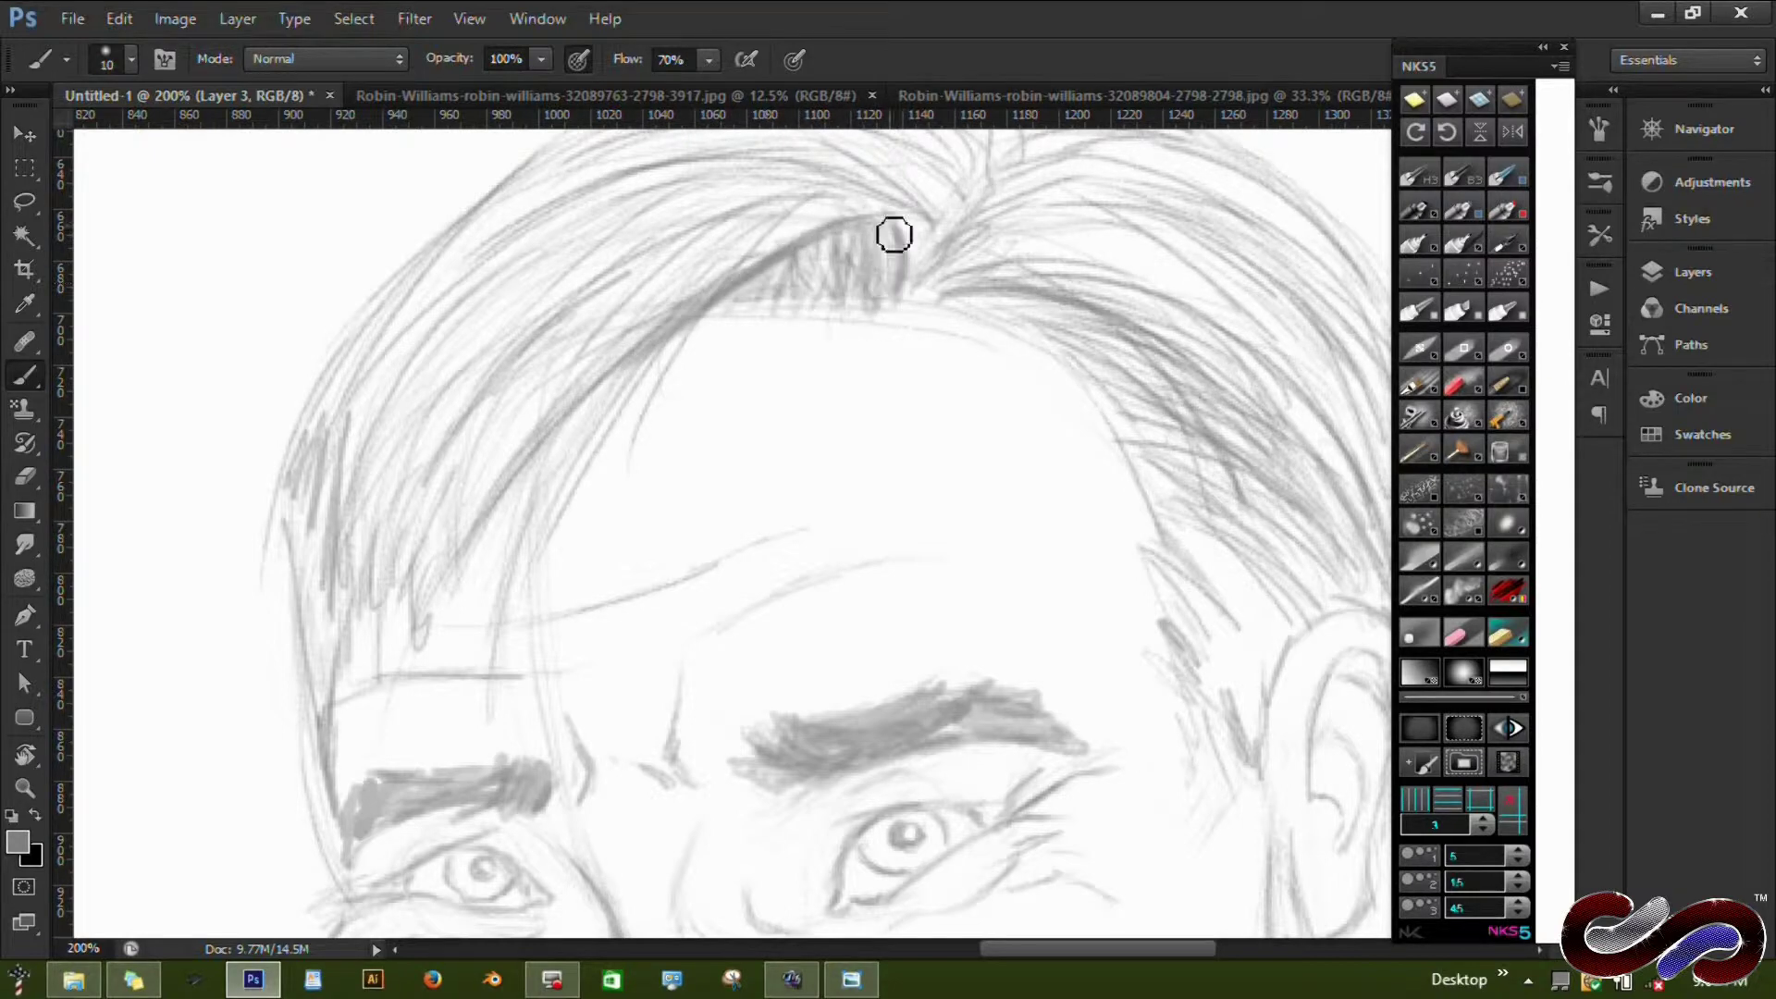
drag(891, 238, 812, 352)
drag(685, 333, 593, 477)
key(4)
key(6)
mouse_move(761, 207)
mouse_down()
mouse_move(554, 425)
mouse_move(796, 345)
mouse_up()
Shade the sweeping fringe band and darken strands across the top and parting.
drag(740, 435, 518, 638)
mouse_move(663, 460)
mouse_down()
mouse_move(555, 591)
mouse_move(579, 635)
mouse_up()
mouse_move(601, 444)
mouse_down()
mouse_move(505, 620)
mouse_move(471, 626)
mouse_up()
drag(763, 310, 567, 413)
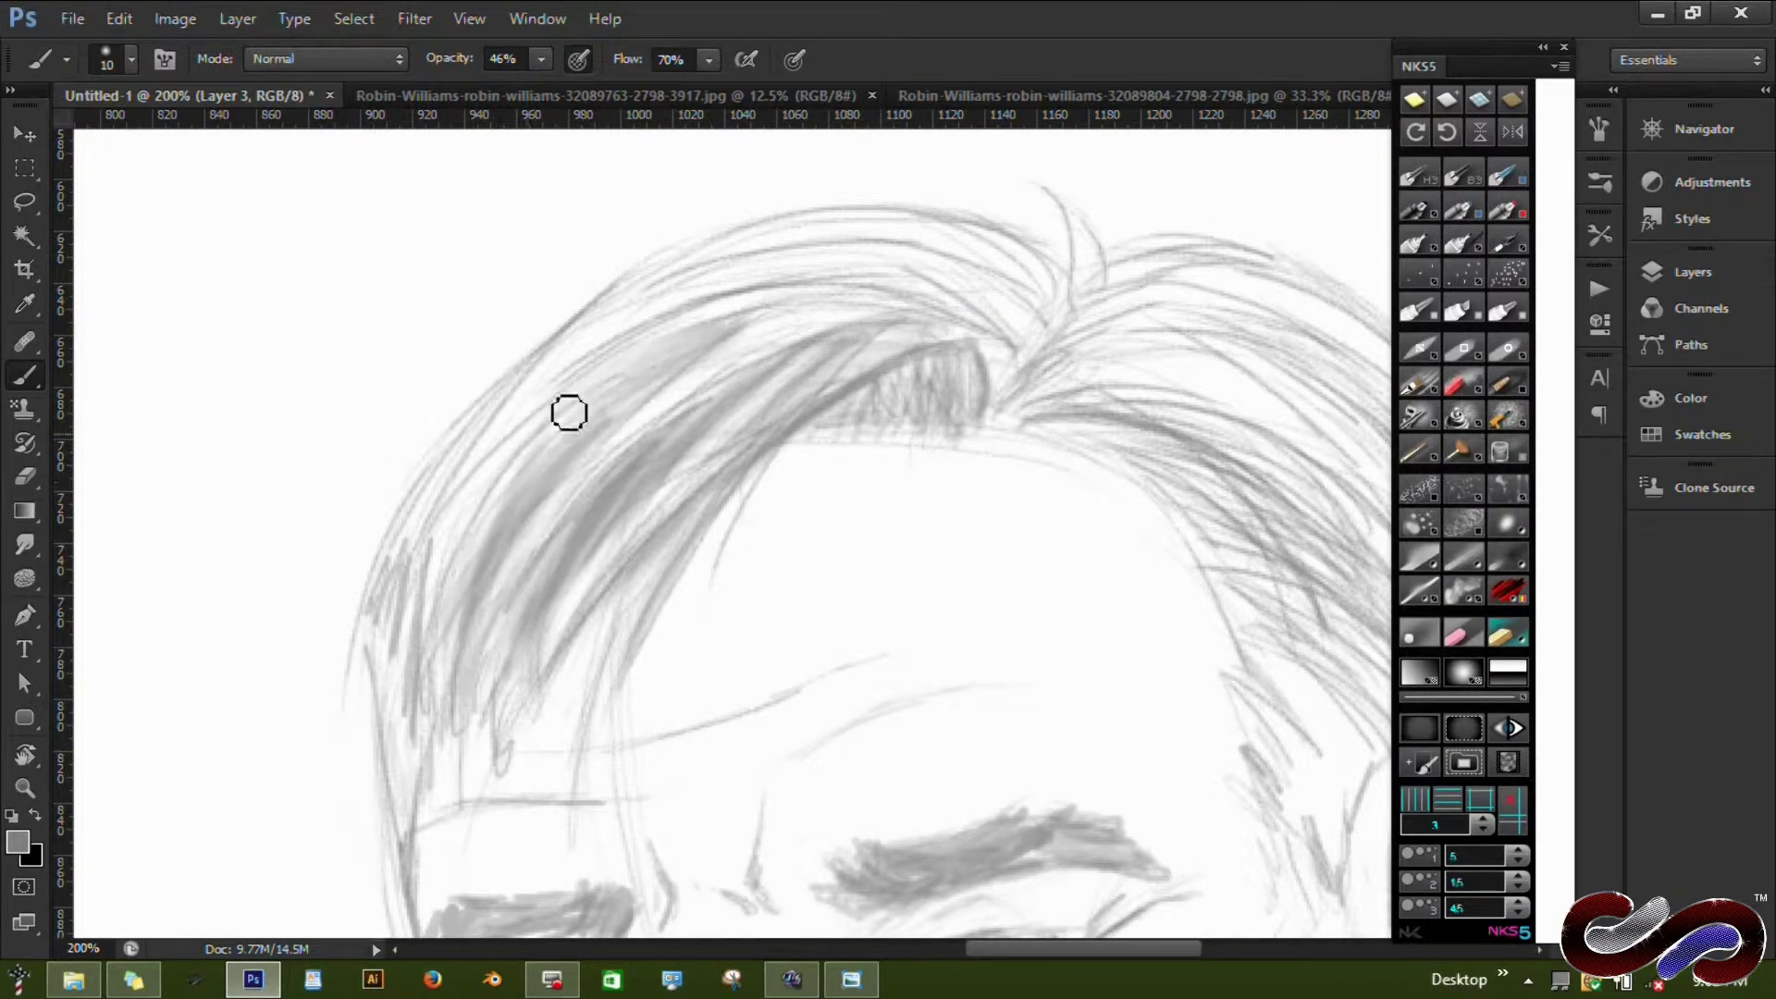
drag(851, 286, 484, 515)
mouse_move(592, 379)
mouse_down()
mouse_move(966, 326)
mouse_move(634, 302)
mouse_move(452, 559)
mouse_up()
mouse_move(1014, 391)
mouse_down()
mouse_move(1054, 305)
mouse_move(712, 243)
mouse_up()
drag(1074, 234, 1064, 317)
Rotate the view to about -111° and paint darker hair strands with an 8 px brush.
drag(375, 647, 539, 515)
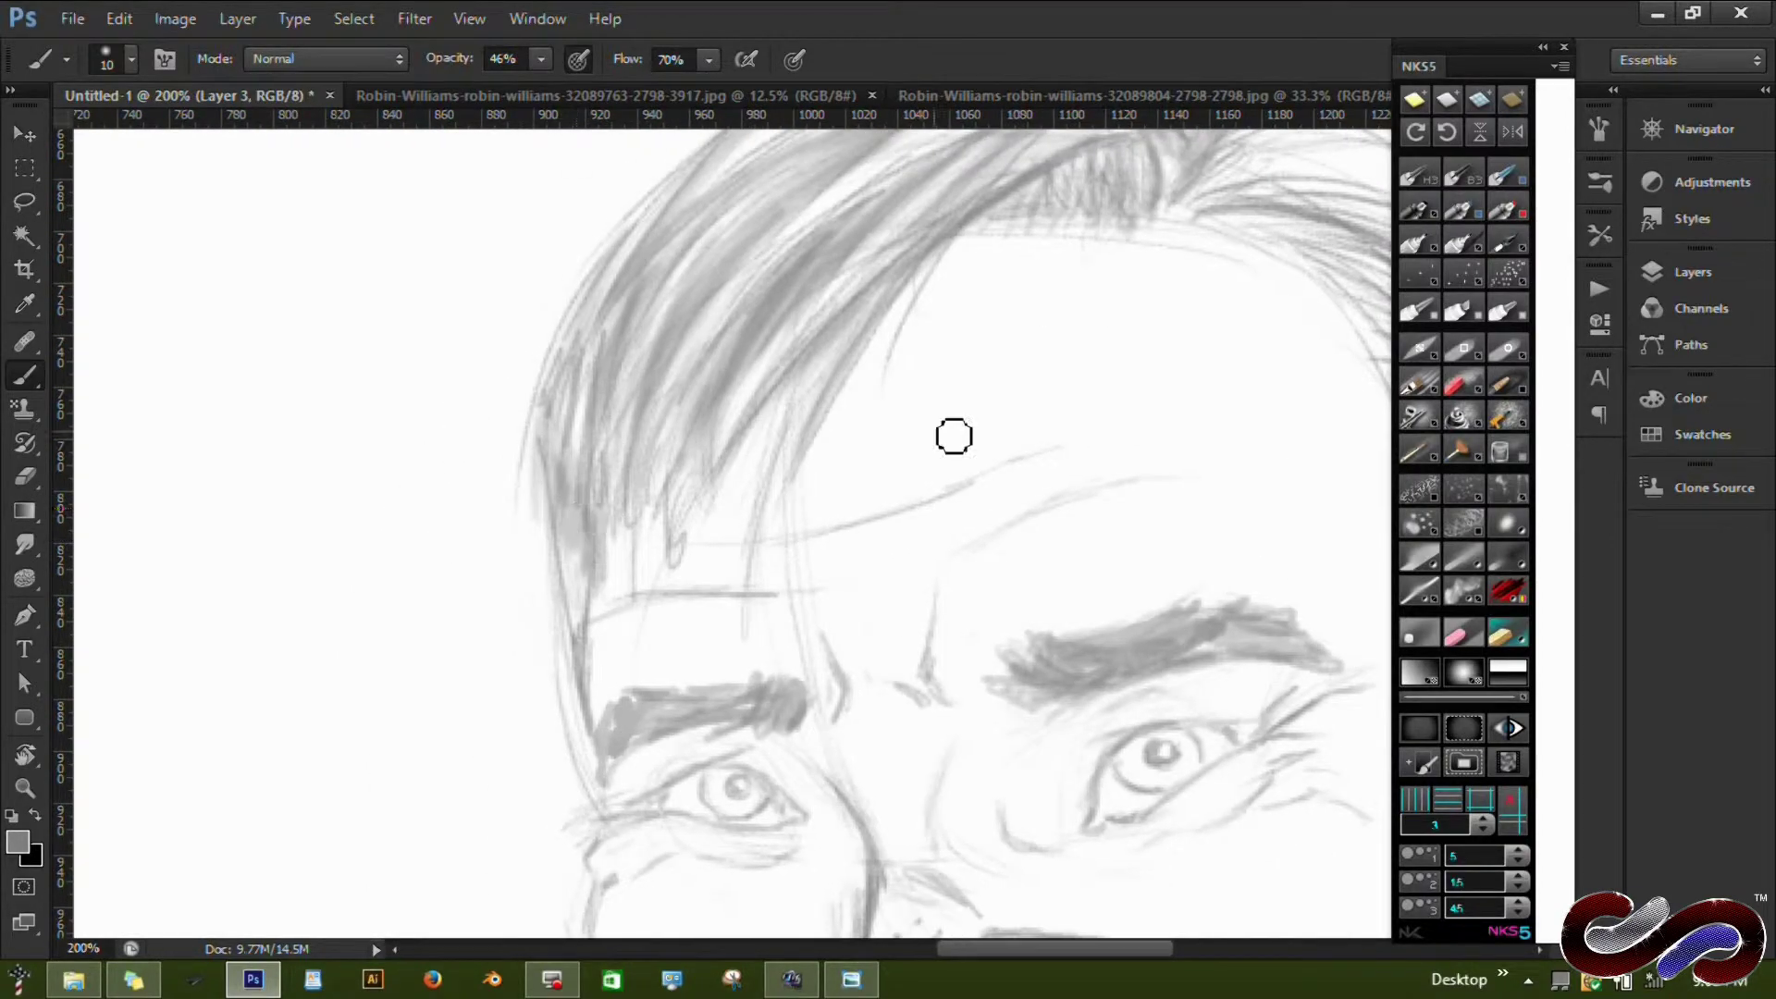
key(r)
drag(682, 388, 615, 333)
mouse_move(545, 555)
mouse_down()
mouse_move(570, 697)
mouse_move(574, 448)
mouse_move(642, 508)
mouse_move(647, 286)
mouse_move(527, 562)
mouse_move(491, 392)
mouse_move(512, 582)
mouse_up()
mouse_move(512, 610)
mouse_down()
mouse_move(595, 500)
mouse_move(564, 618)
mouse_move(536, 309)
mouse_move(508, 531)
mouse_move(601, 453)
mouse_up()
key(bracketleft)
key(bracketleft)
drag(607, 250, 518, 370)
drag(659, 324, 506, 554)
drag(583, 323, 500, 361)
Add hair strokes under the ear and switch to a 3 px tip at 88% opacity.
drag(647, 301, 663, 400)
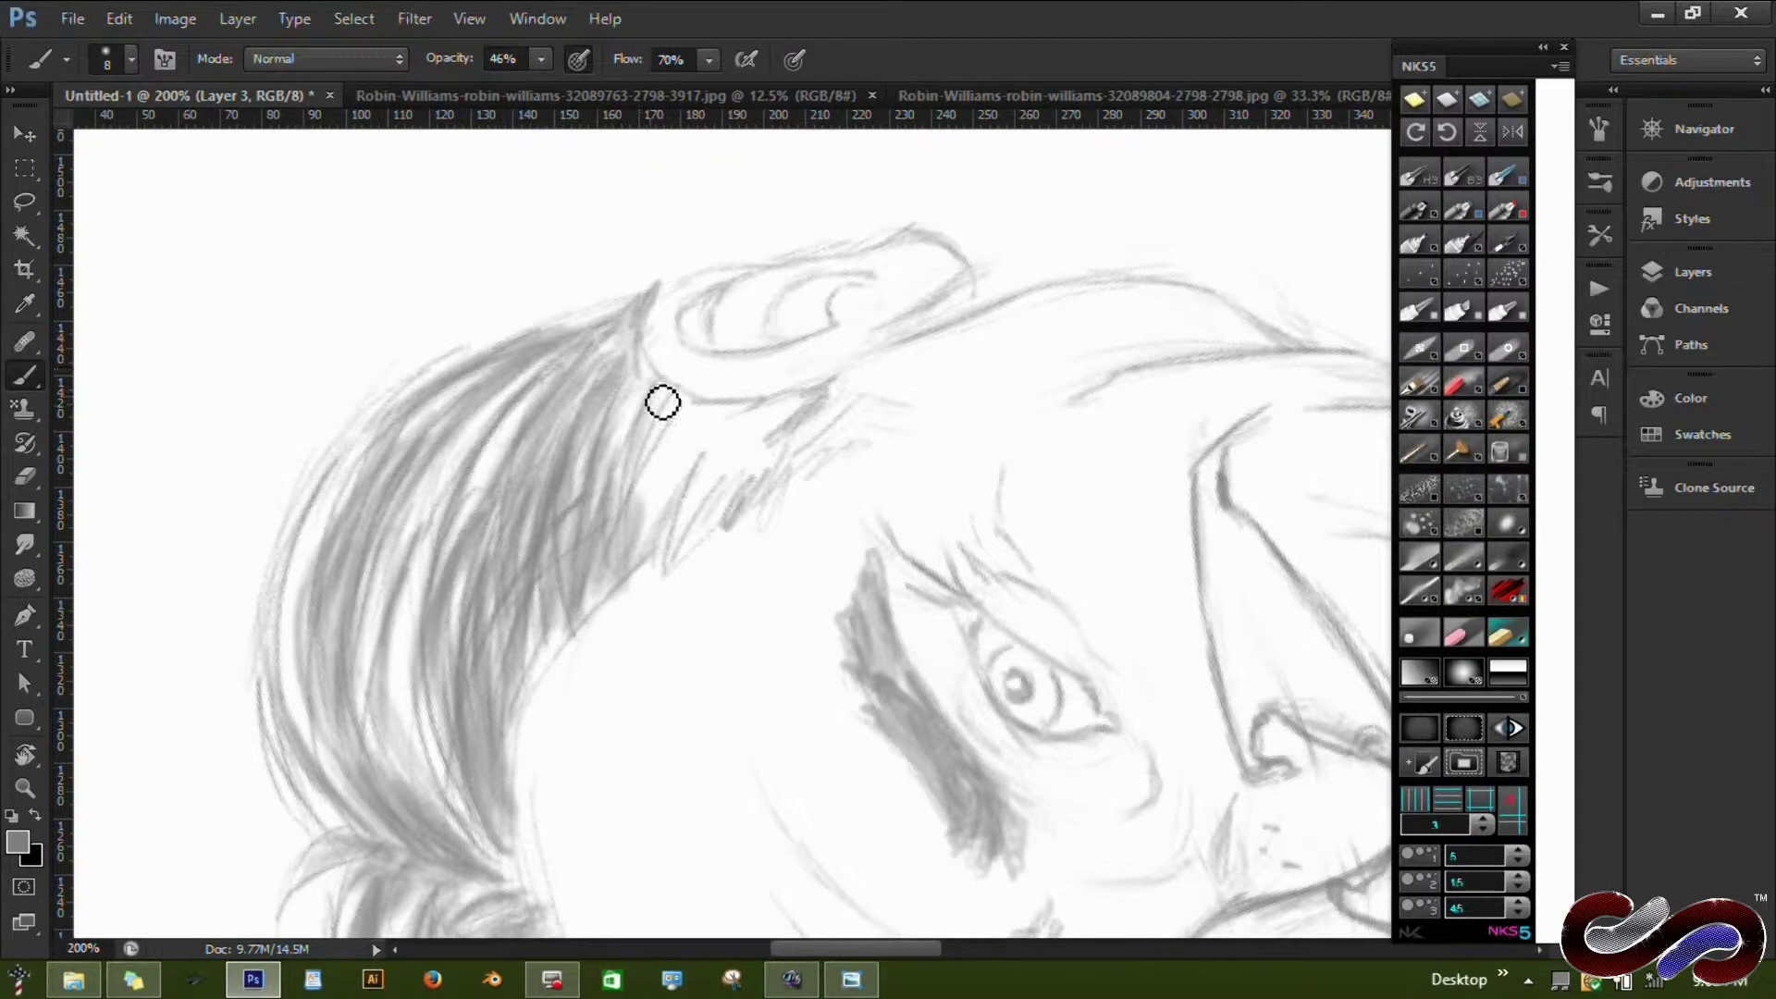
mouse_move(703, 592)
mouse_down()
mouse_move(674, 404)
mouse_move(780, 409)
mouse_up()
click(1599, 181)
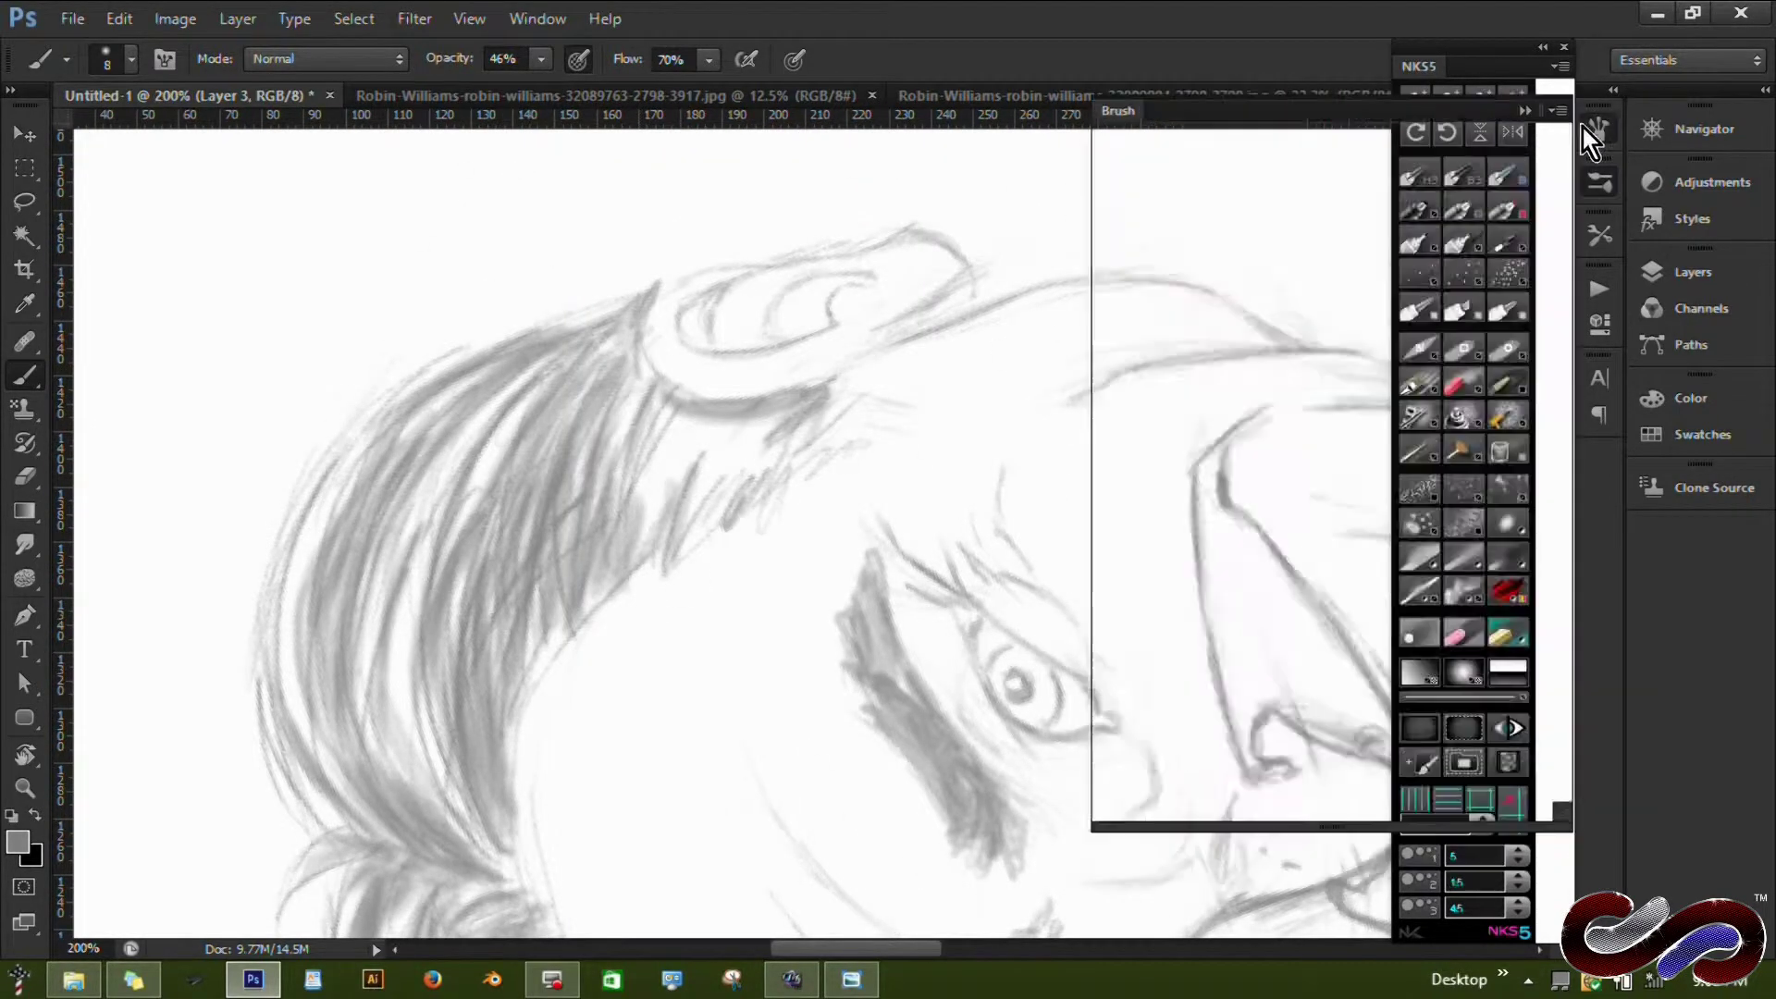
click(1392, 231)
click(1599, 181)
key(8)
key(8)
Darken the ear's inner and outer contours and the hair beside it.
mouse_move(712, 435)
mouse_down()
mouse_move(769, 508)
mouse_move(912, 389)
mouse_move(791, 343)
mouse_move(721, 278)
mouse_move(986, 301)
mouse_up()
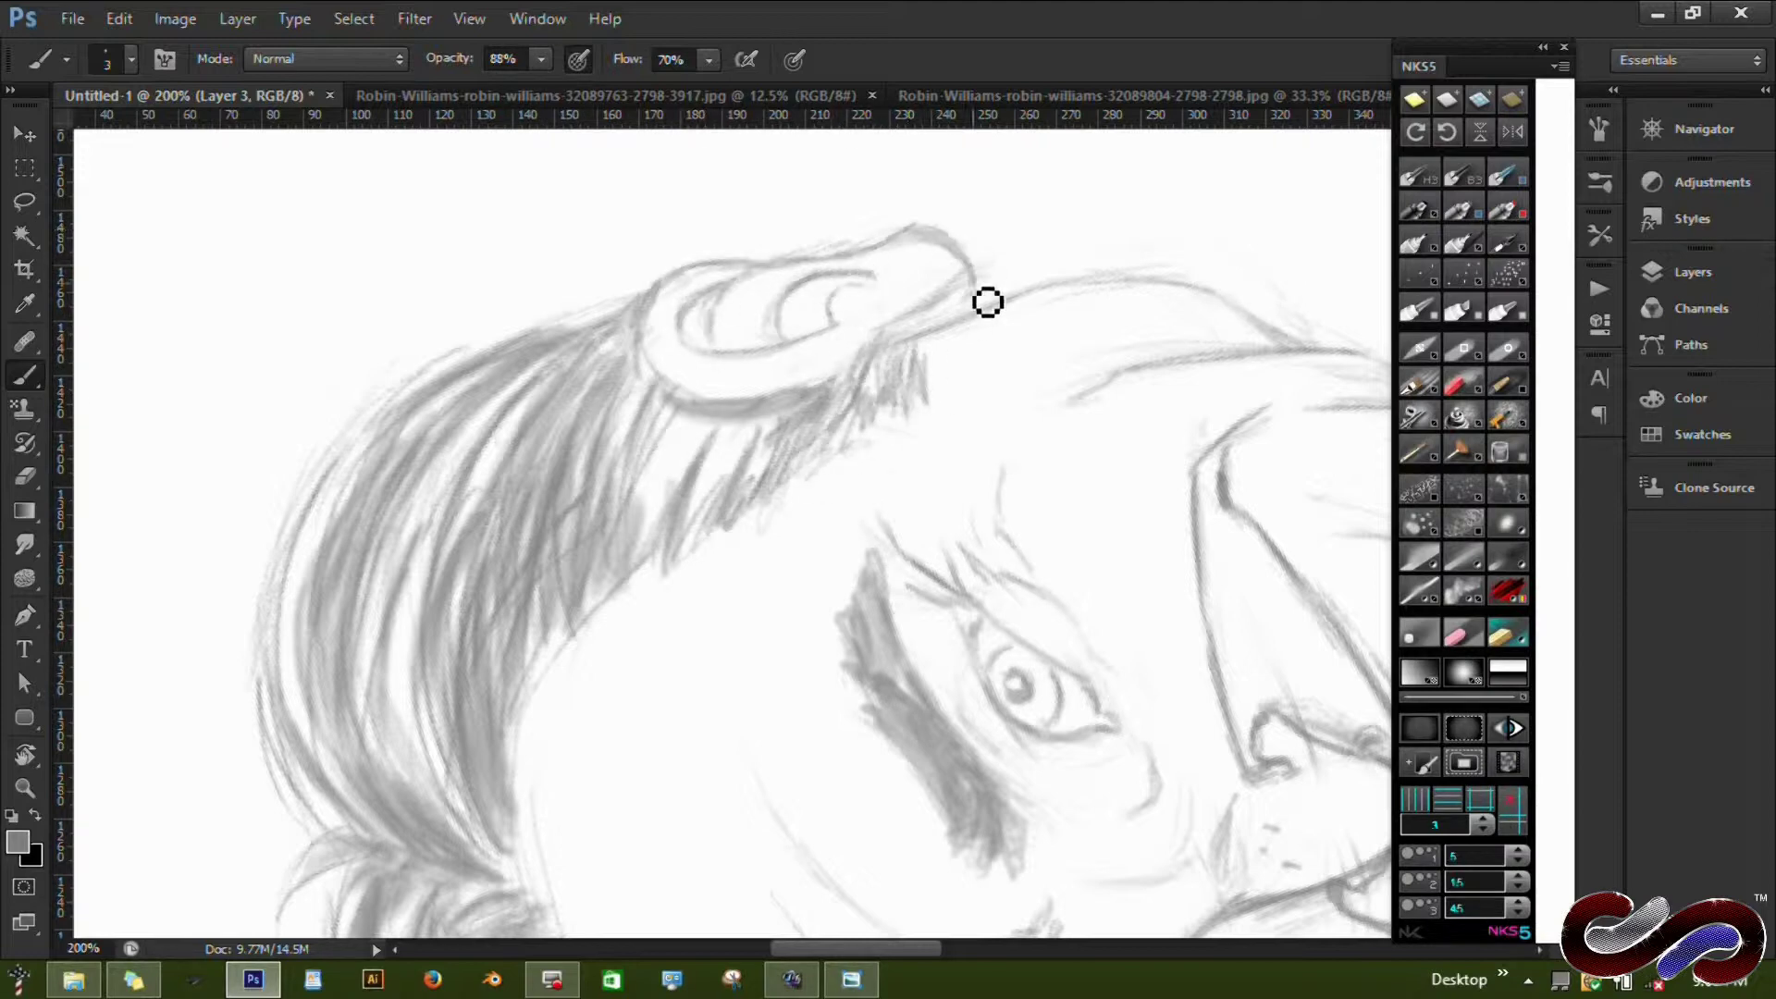
drag(703, 555, 931, 395)
drag(925, 324, 1056, 286)
drag(801, 607, 856, 359)
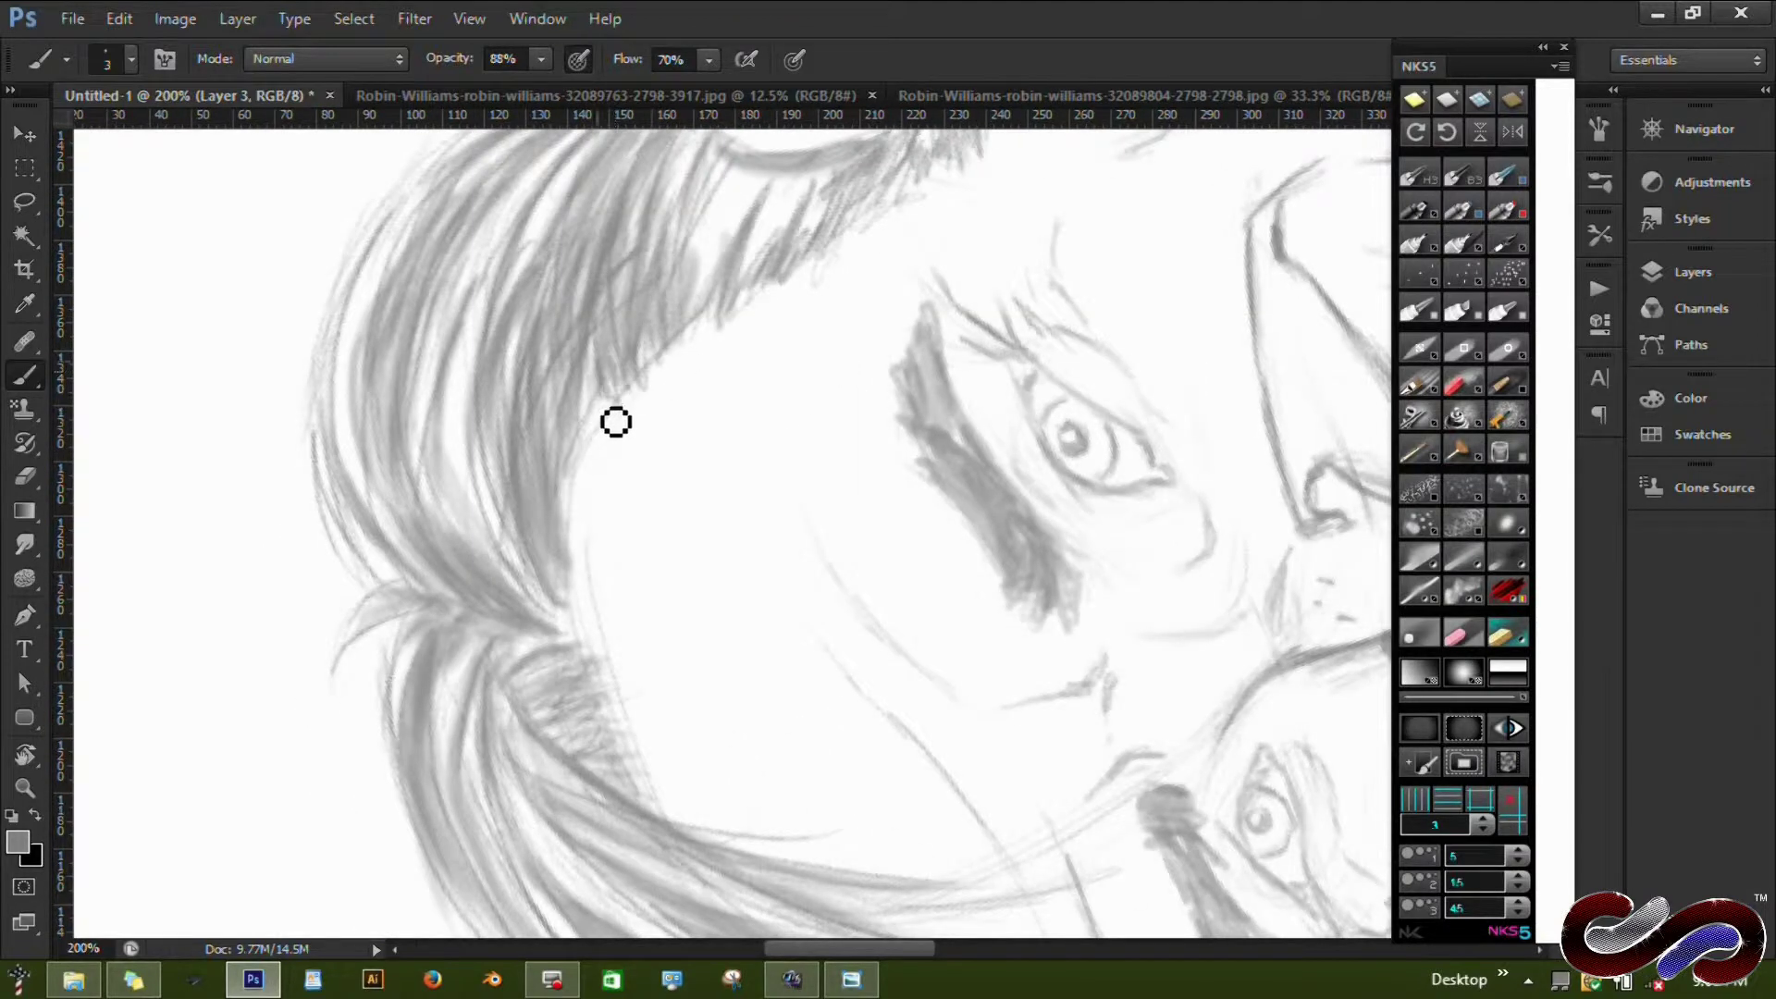
drag(841, 615, 907, 503)
drag(712, 280, 725, 441)
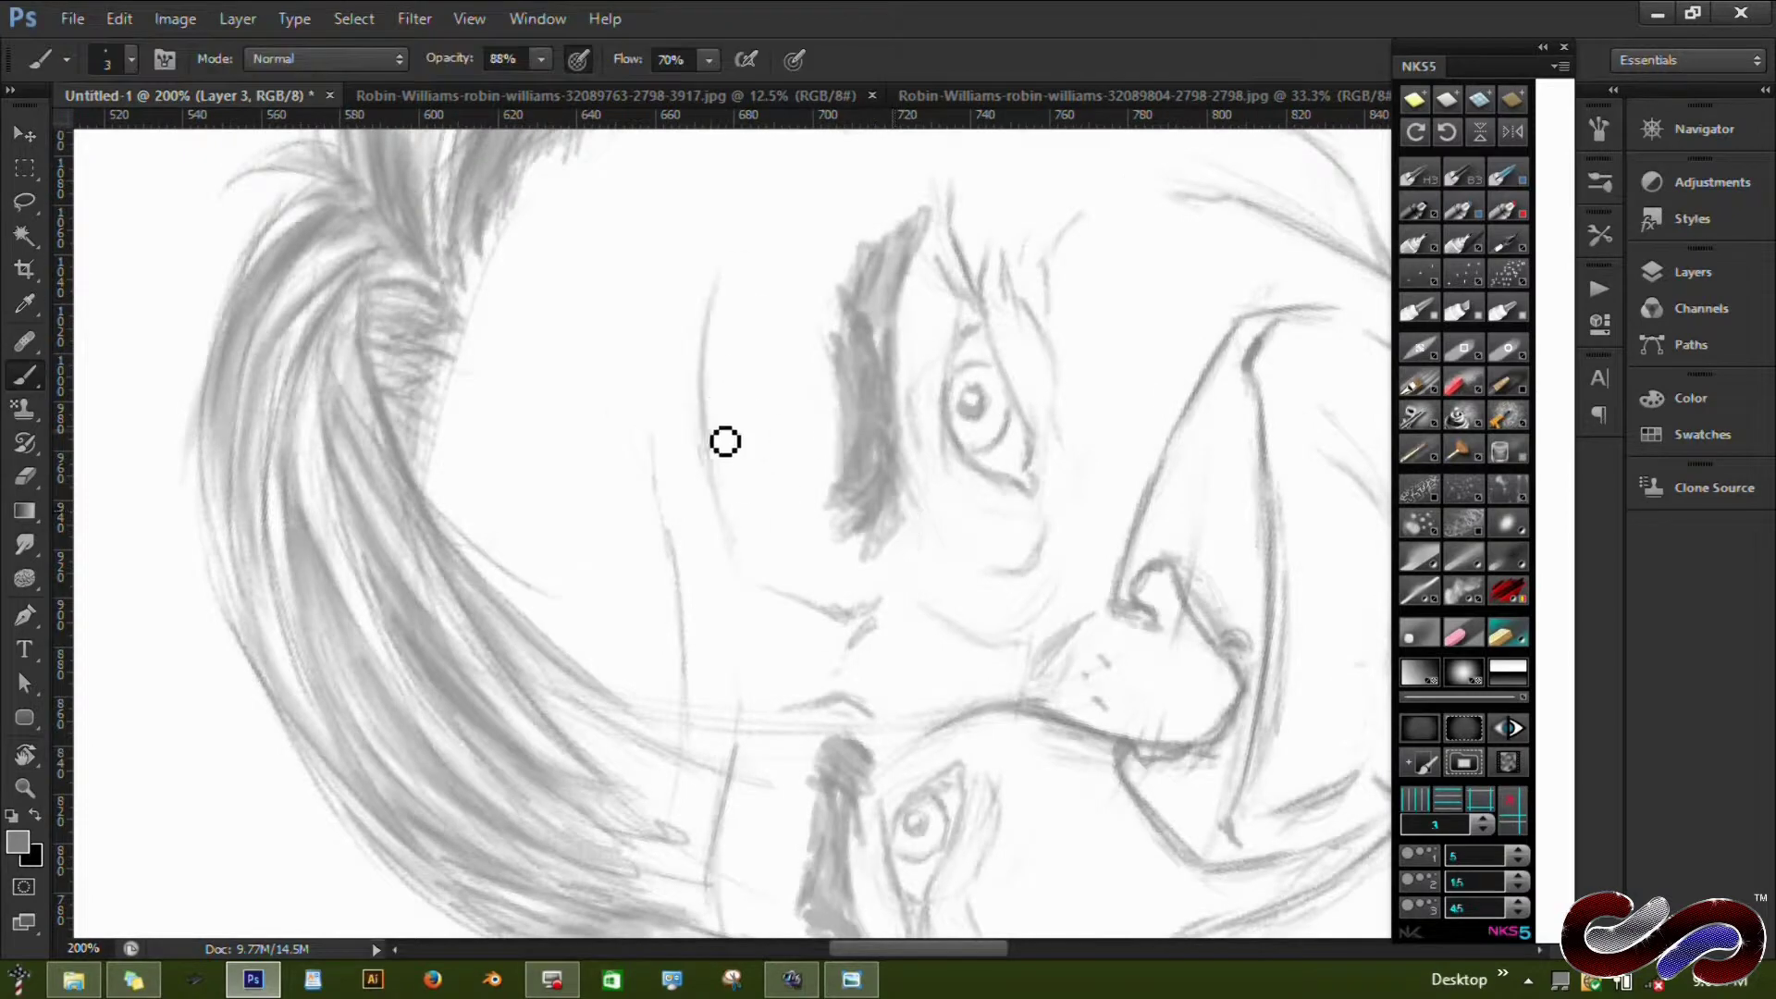
Darken the eyebrow above the second eye and raise opacity to 100%.
drag(704, 724, 636, 619)
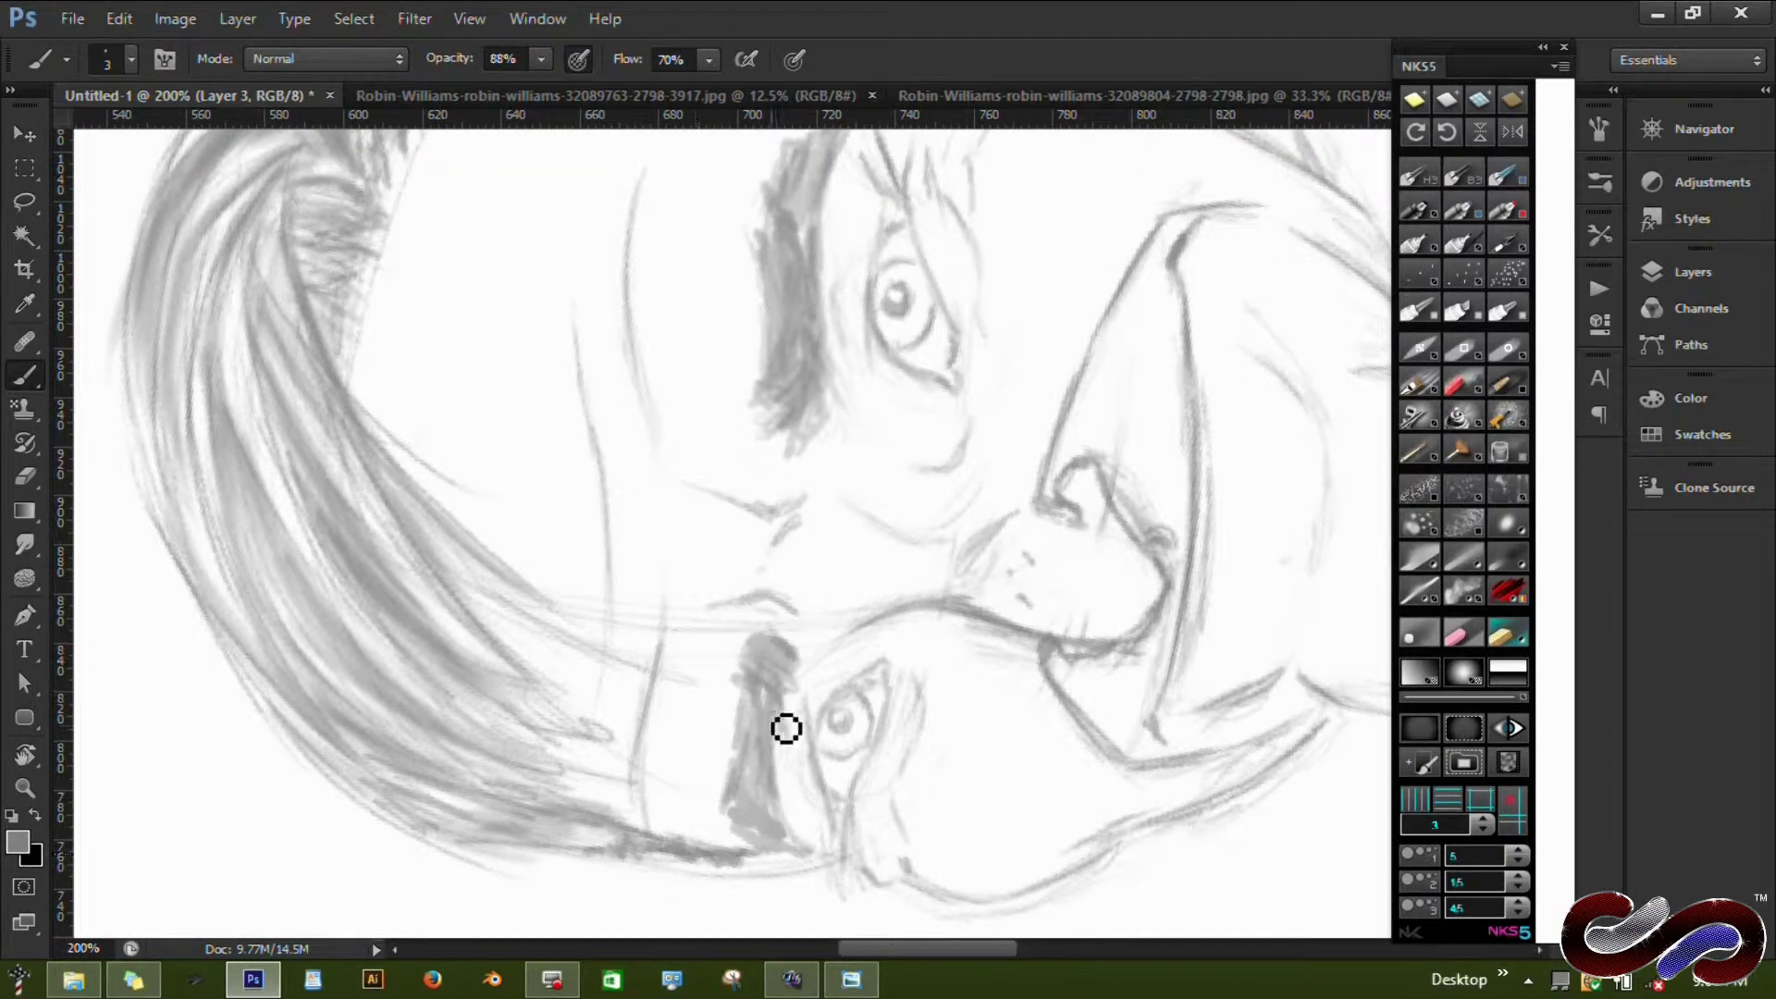
drag(785, 725, 776, 828)
drag(790, 752, 781, 502)
key(0)
Duplicate Layer 3 as Layer 3 copy and switch to a 31 px soft brush.
key(ctrl+j)
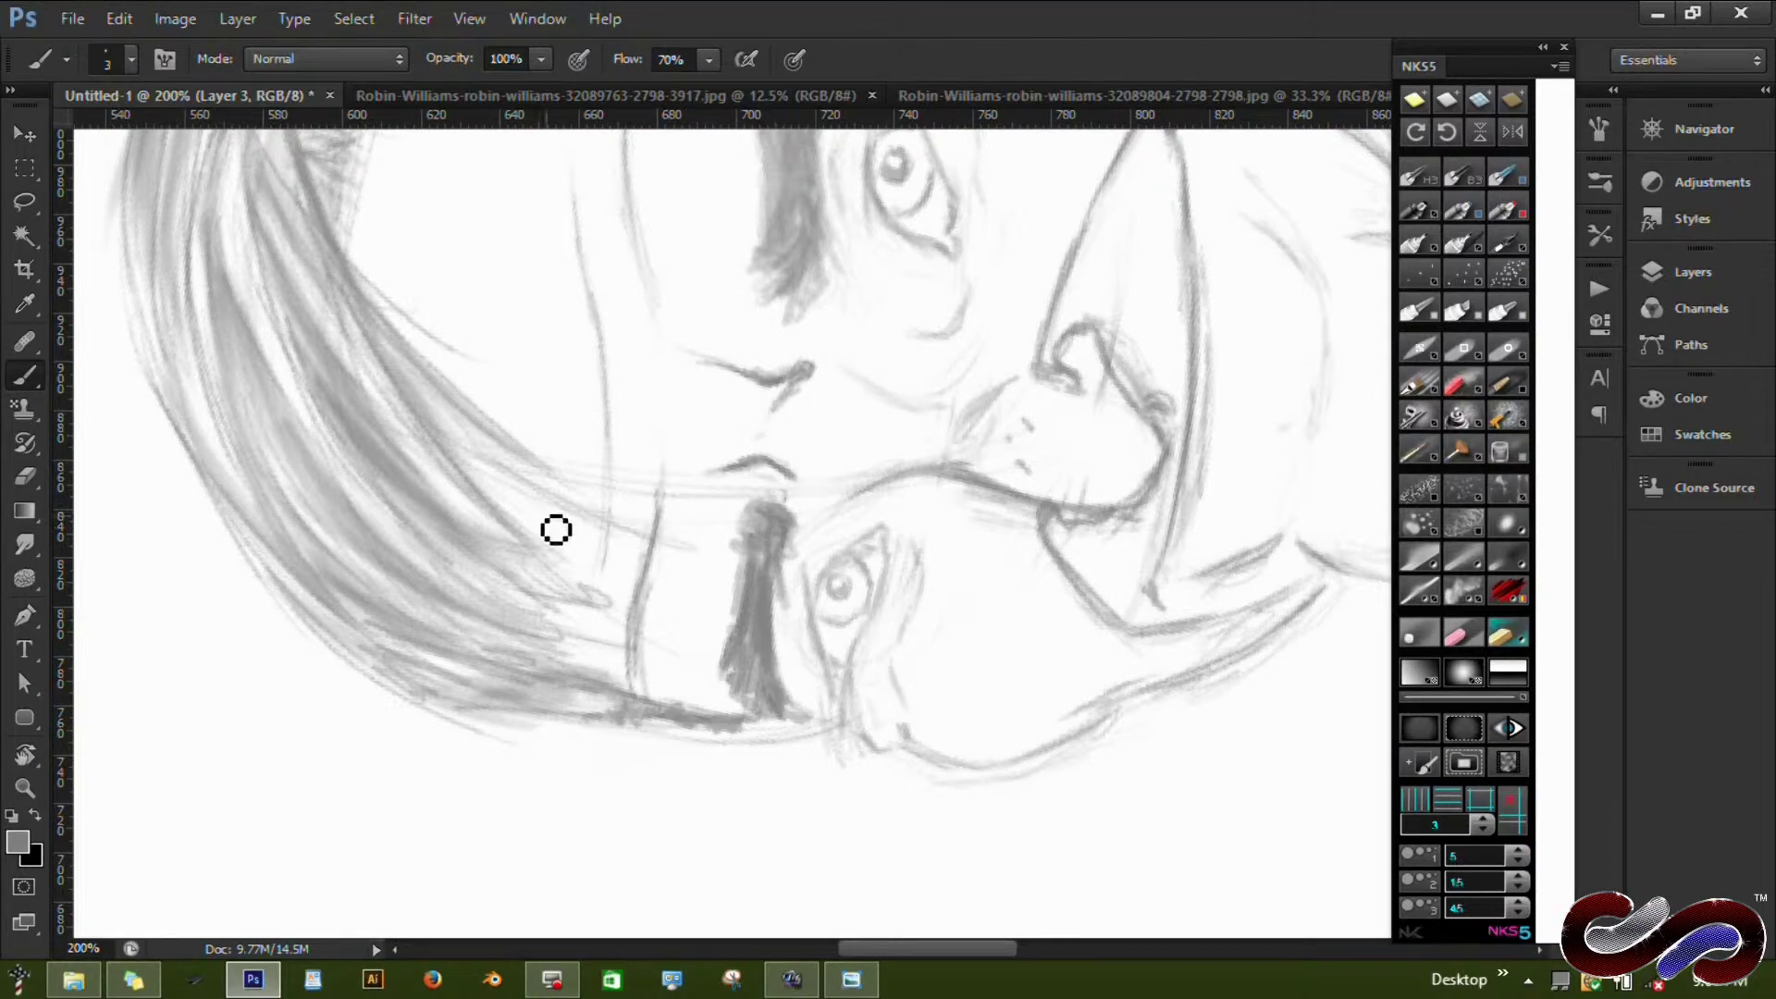
drag(797, 241, 852, 503)
click(1693, 272)
click(1599, 182)
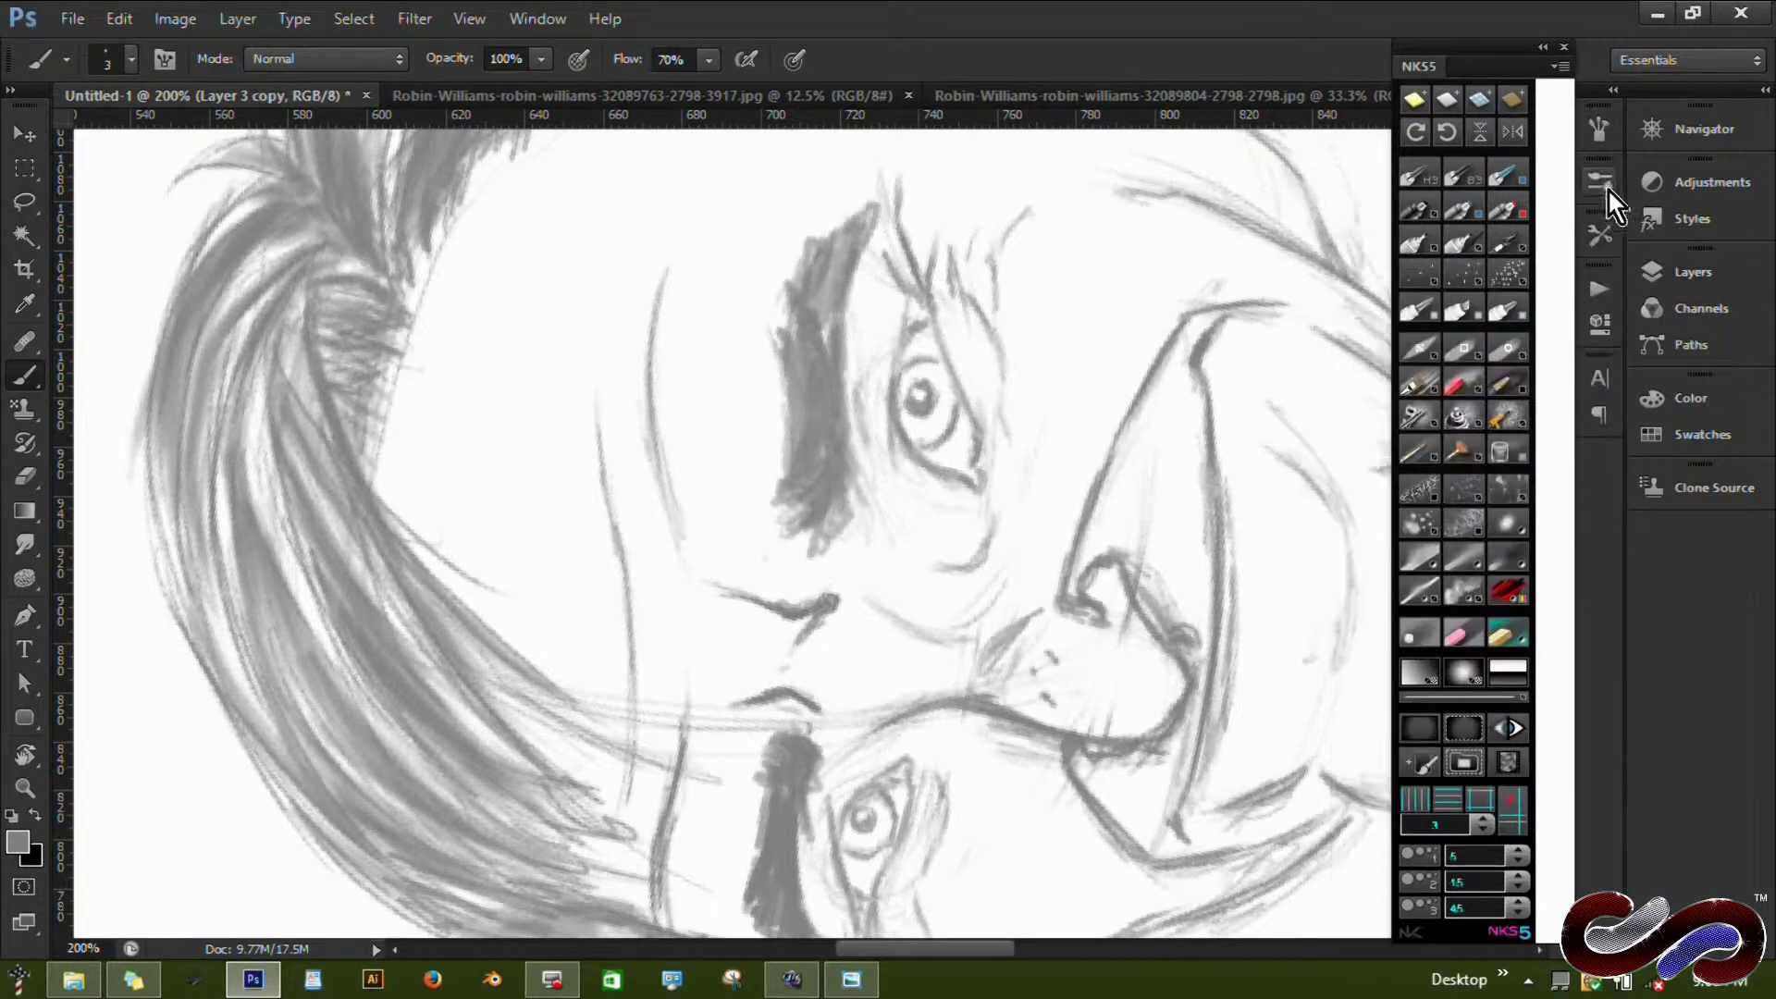
scroll(376, 139, up, 2)
key(r)
key(Escape)
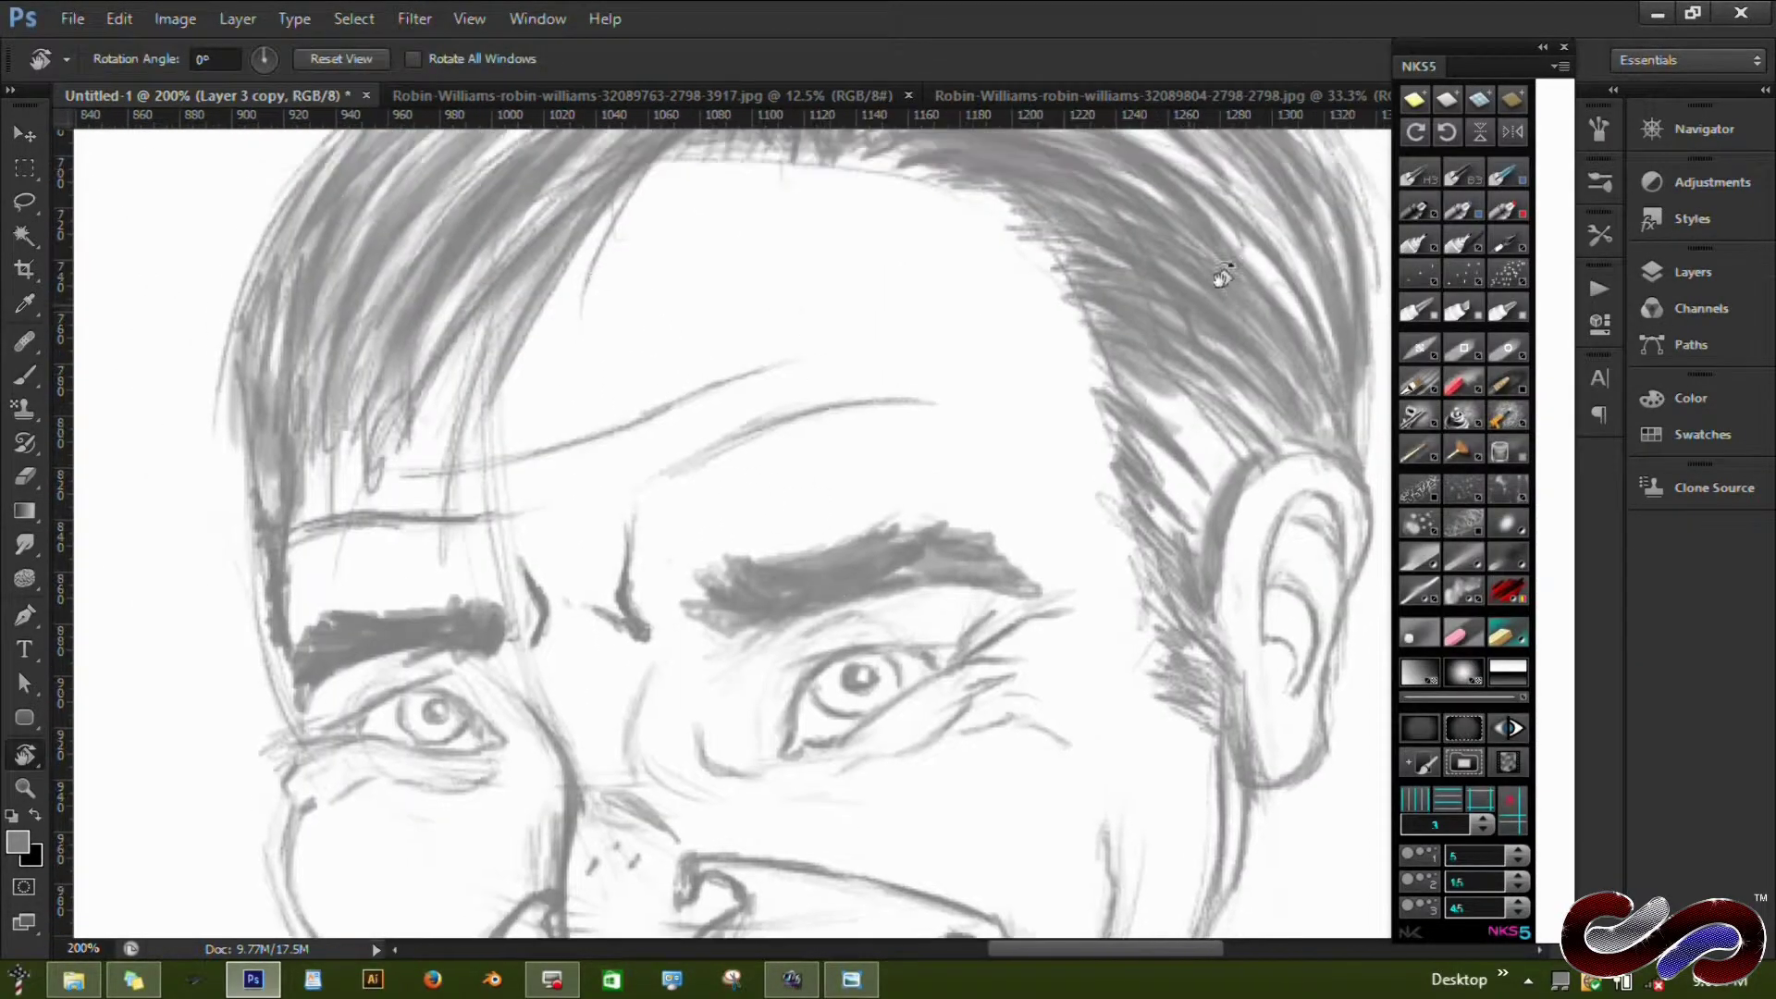
Set the brush to 25% opacity, dismiss the locked-layer alert and make Layer 3 active.
key(b)
key(2)
key(5)
click(936, 182)
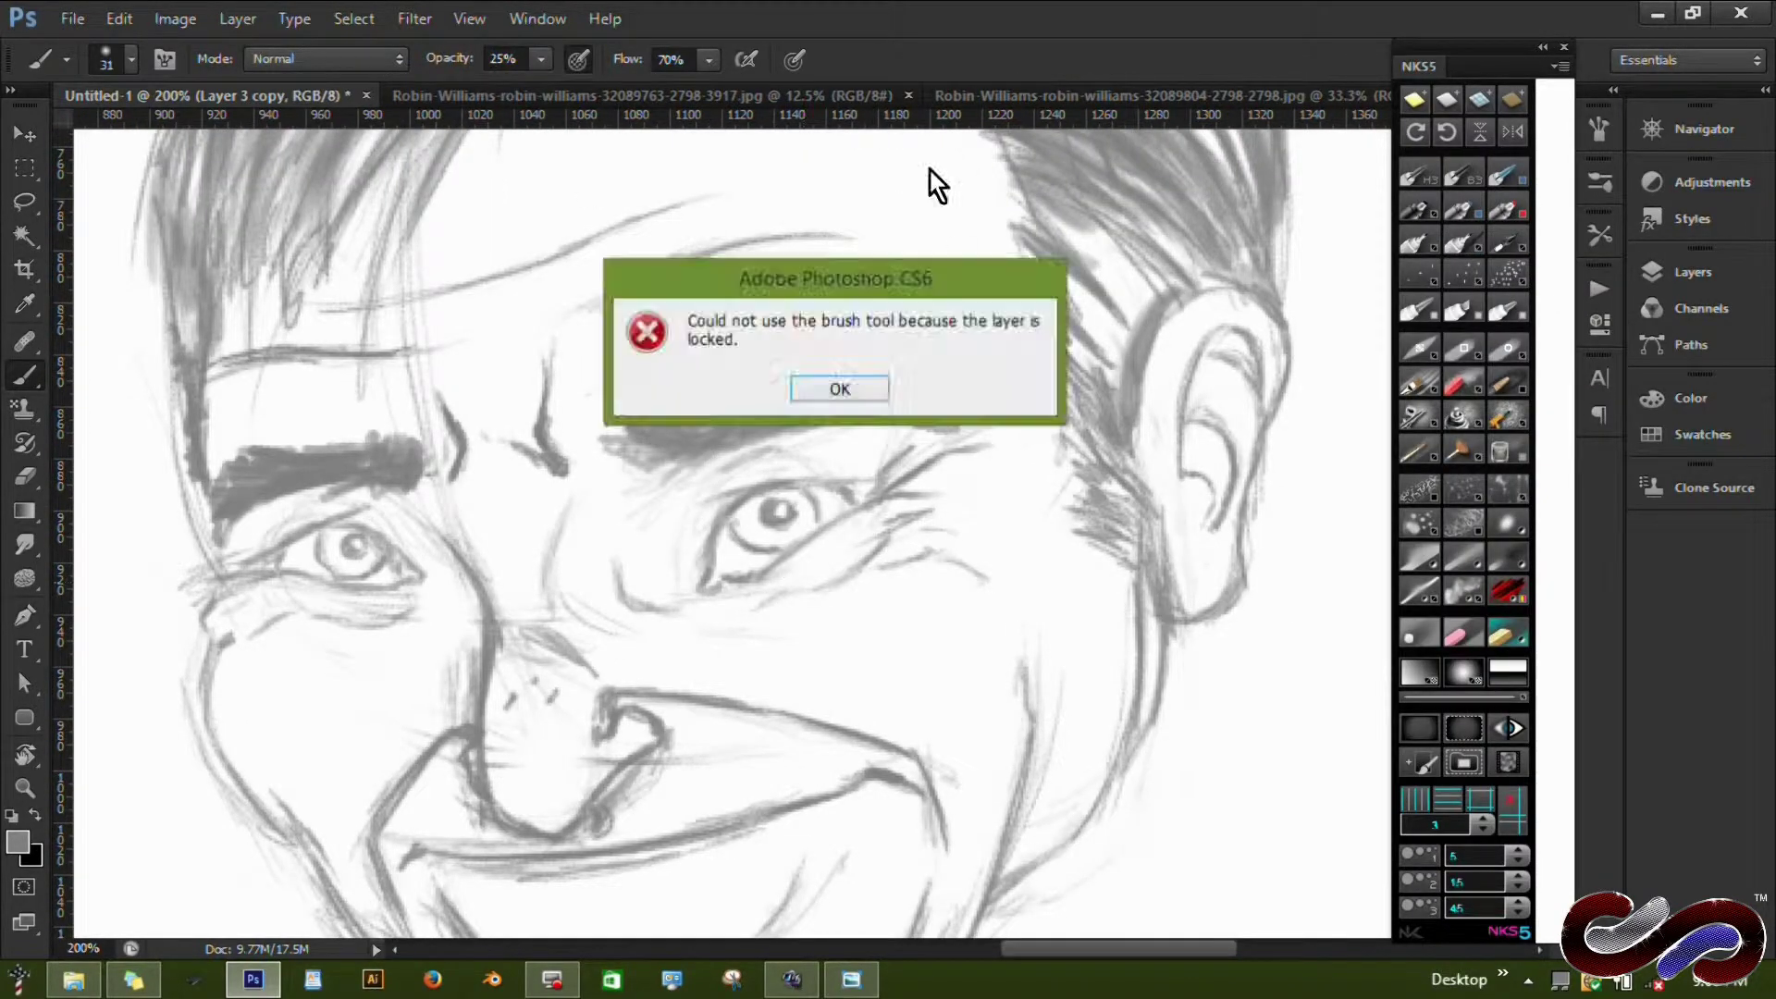
key(Return)
click(1693, 272)
click(1476, 460)
Paint soft grey shading around the eye, cheek, upper lip, nose side and smile line.
mouse_move(622, 500)
mouse_down()
mouse_move(675, 586)
mouse_move(586, 468)
mouse_move(535, 586)
mouse_move(703, 647)
mouse_move(991, 515)
mouse_move(931, 567)
mouse_move(843, 456)
mouse_up()
mouse_move(891, 555)
mouse_down()
mouse_move(1022, 504)
mouse_move(796, 605)
mouse_move(555, 592)
mouse_move(666, 610)
mouse_move(537, 666)
mouse_move(740, 648)
mouse_up()
drag(555, 647, 763, 597)
drag(537, 573, 518, 675)
drag(684, 499, 703, 592)
mouse_move(518, 647)
mouse_down()
mouse_move(512, 720)
mouse_move(592, 814)
mouse_up()
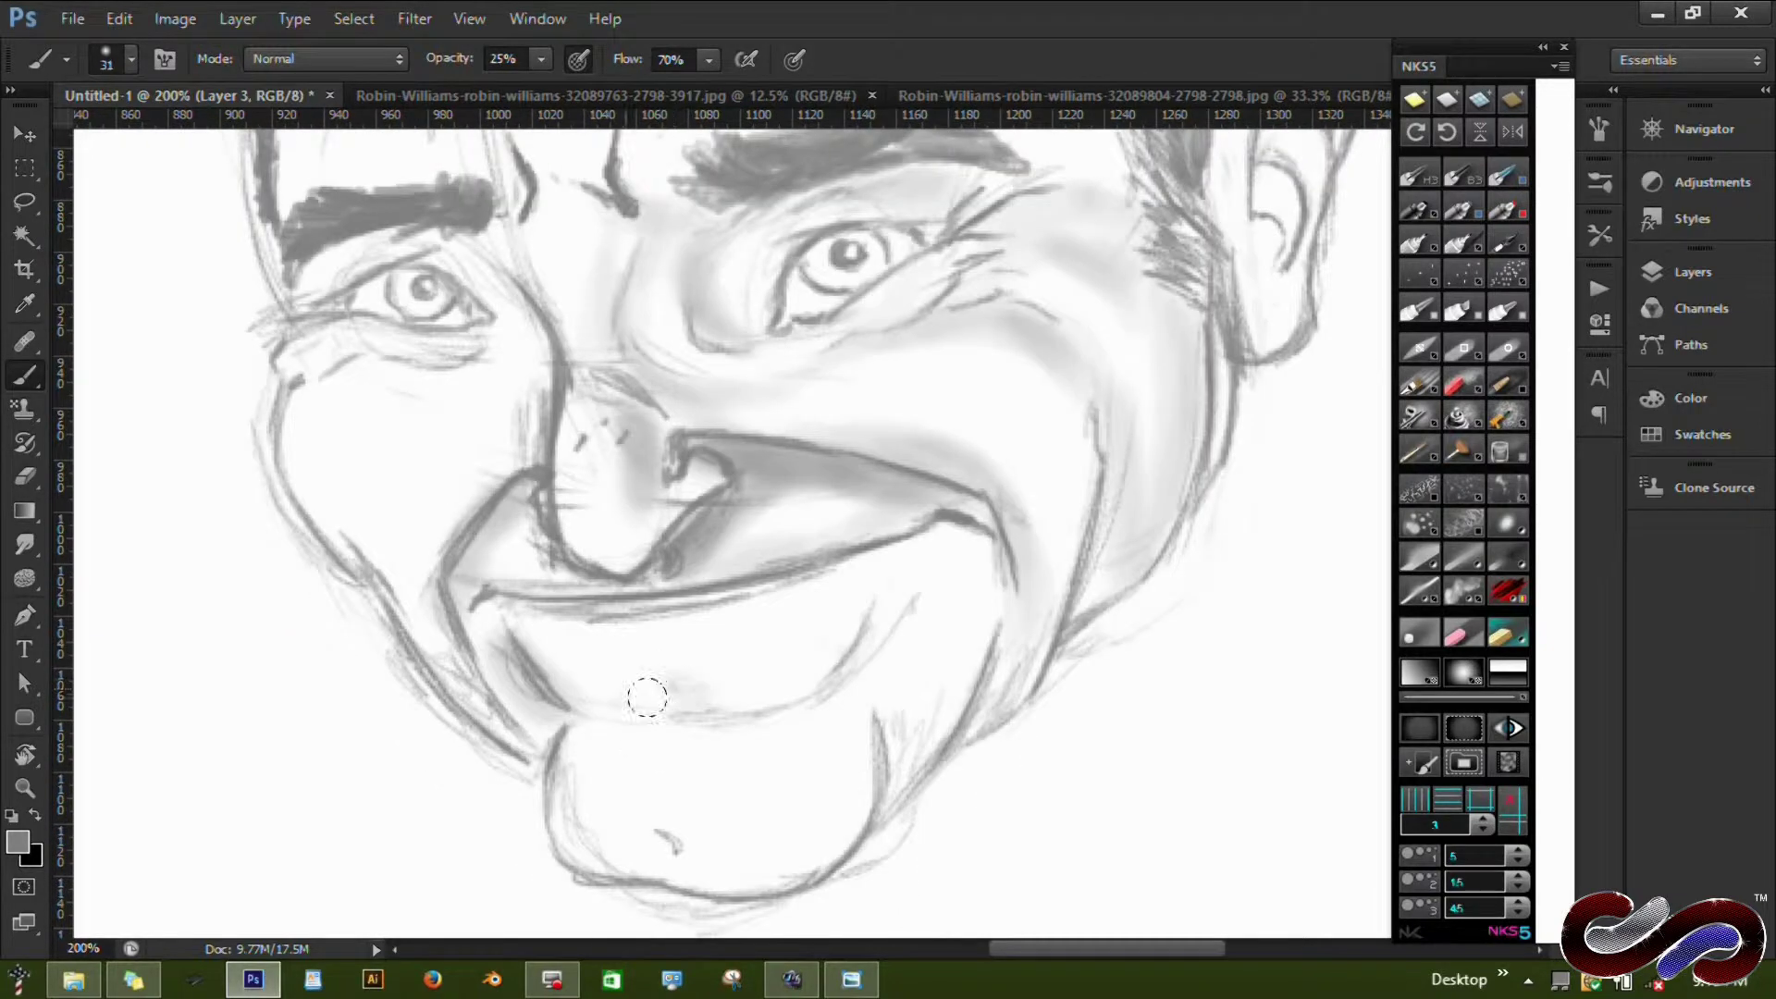
Shade along the smile line, cheek fold, chin and jaw.
drag(646, 693, 860, 601)
drag(592, 703, 973, 537)
mouse_move(904, 781)
mouse_down()
mouse_move(971, 555)
mouse_move(936, 425)
mouse_up()
mouse_move(833, 592)
mouse_down()
mouse_move(706, 725)
mouse_move(567, 713)
mouse_up()
mouse_move(518, 620)
mouse_down()
mouse_move(608, 733)
mouse_move(735, 626)
mouse_move(795, 648)
mouse_up()
Add soft shading around the other eye and cheek.
scroll(536, 662, up, 1)
scroll(502, 565, up, 2)
scroll(503, 565, left, 3)
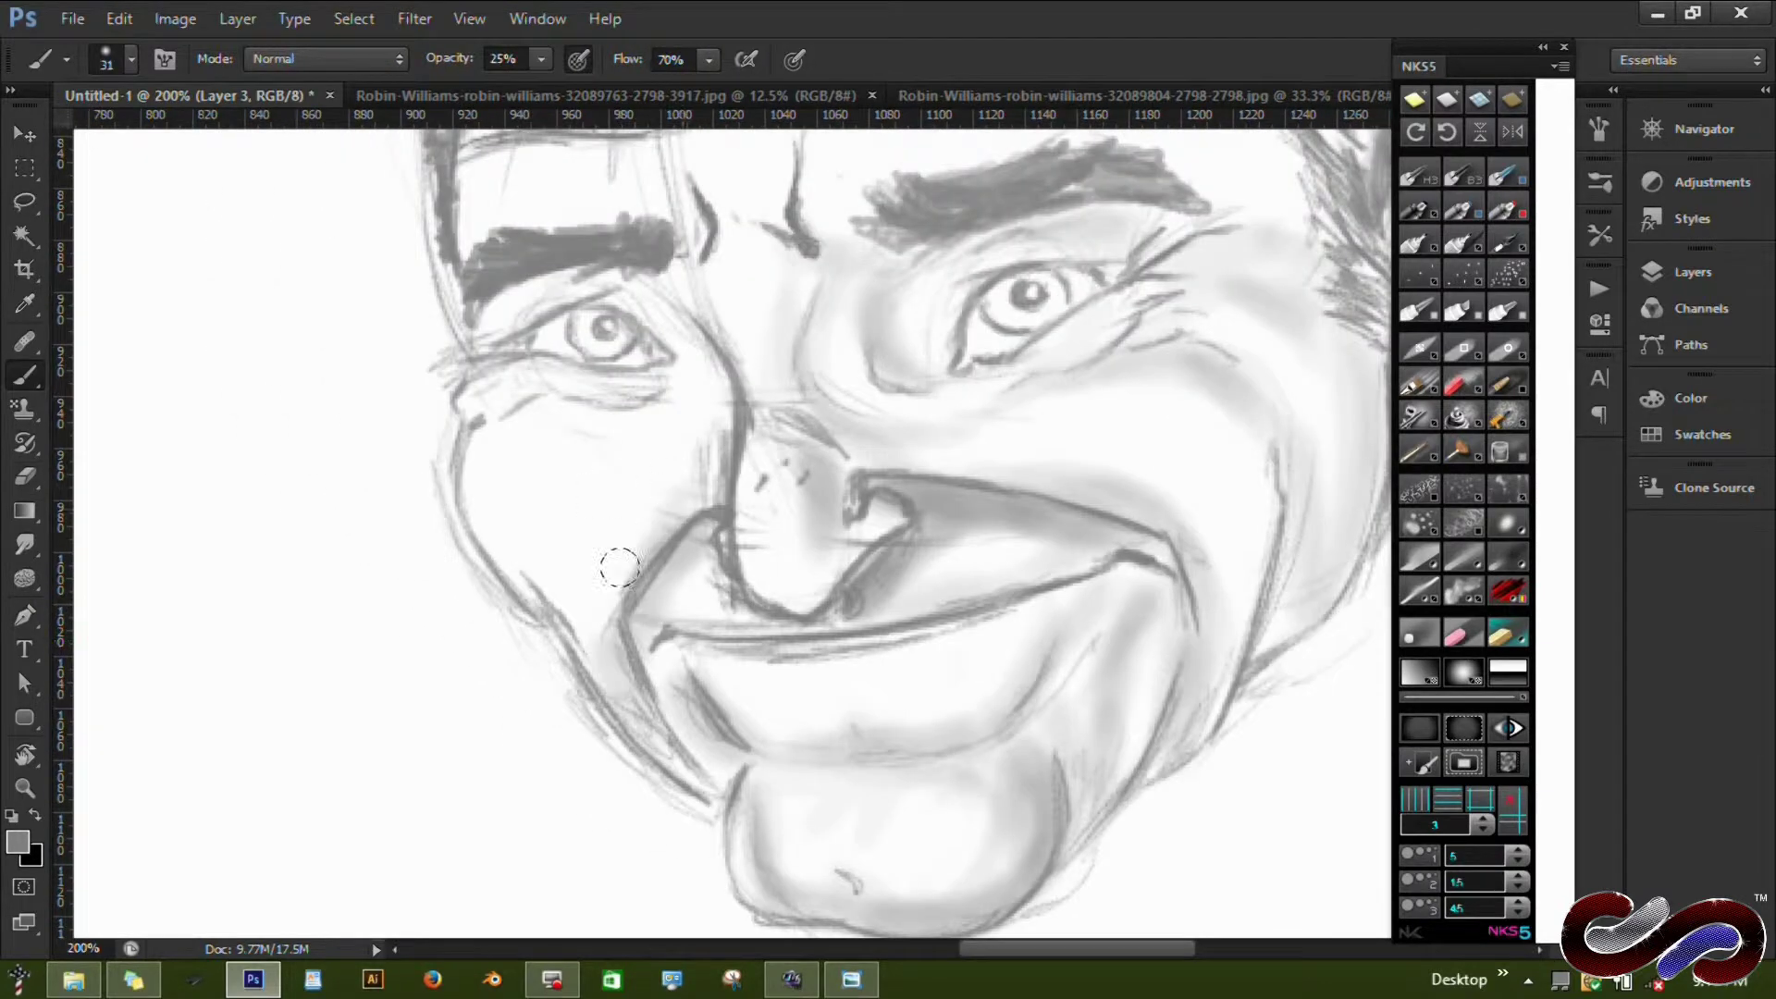
mouse_move(568, 480)
mouse_down()
mouse_move(682, 329)
mouse_move(481, 296)
mouse_up()
drag(481, 462, 537, 610)
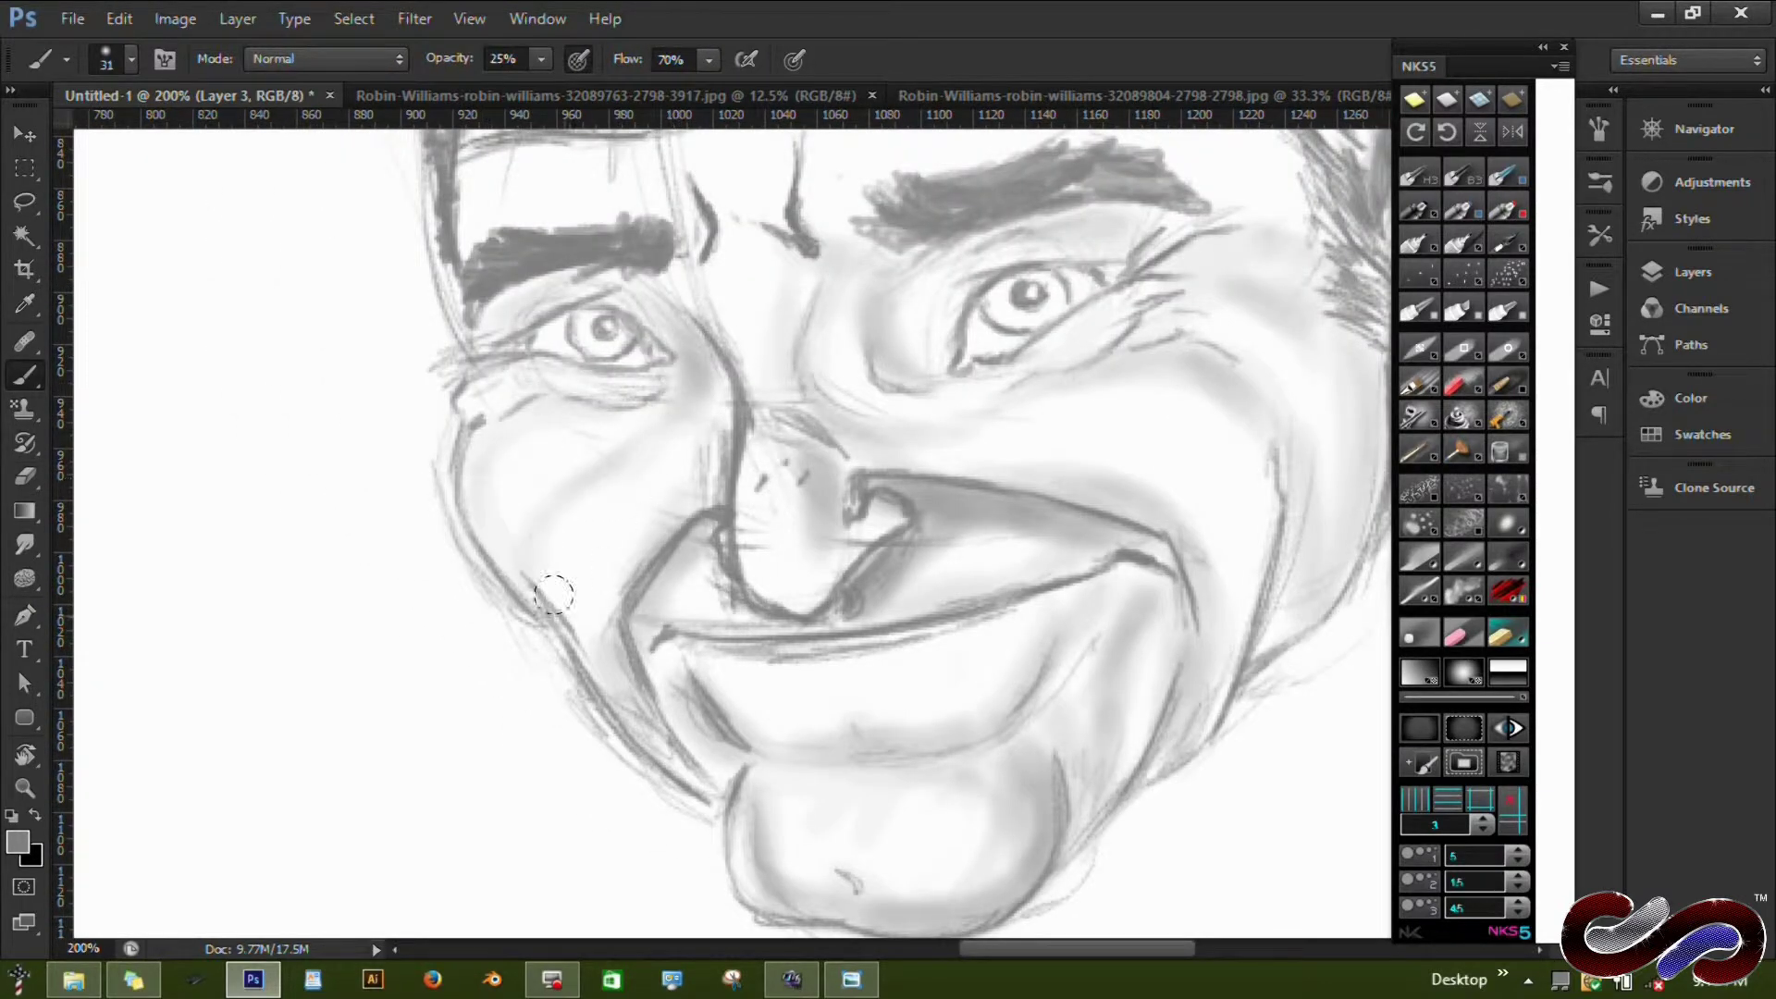
drag(546, 527, 573, 638)
drag(775, 458, 764, 498)
Shade along the forehead wrinkles with soft grey strokes.
scroll(793, 246, up, 2)
scroll(647, 416, right, 3)
scroll(648, 416, up, 2)
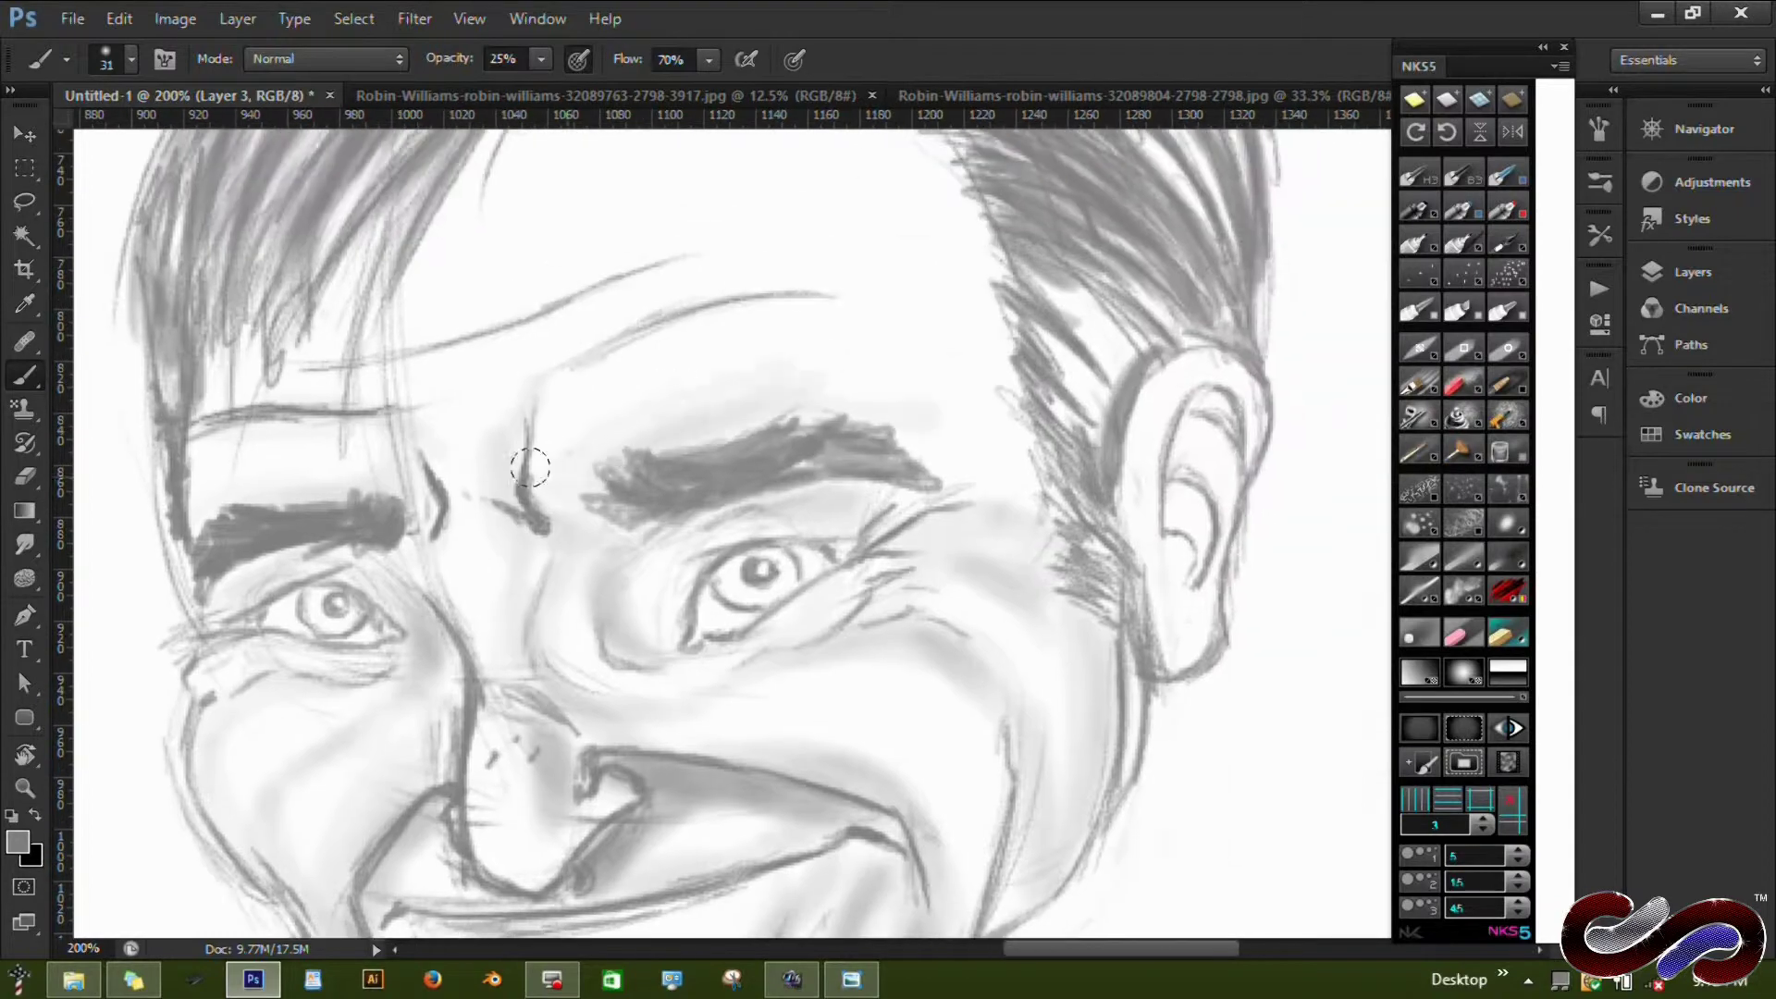
mouse_move(545, 349)
mouse_down()
mouse_move(444, 357)
mouse_move(924, 296)
mouse_up()
drag(952, 408, 1018, 500)
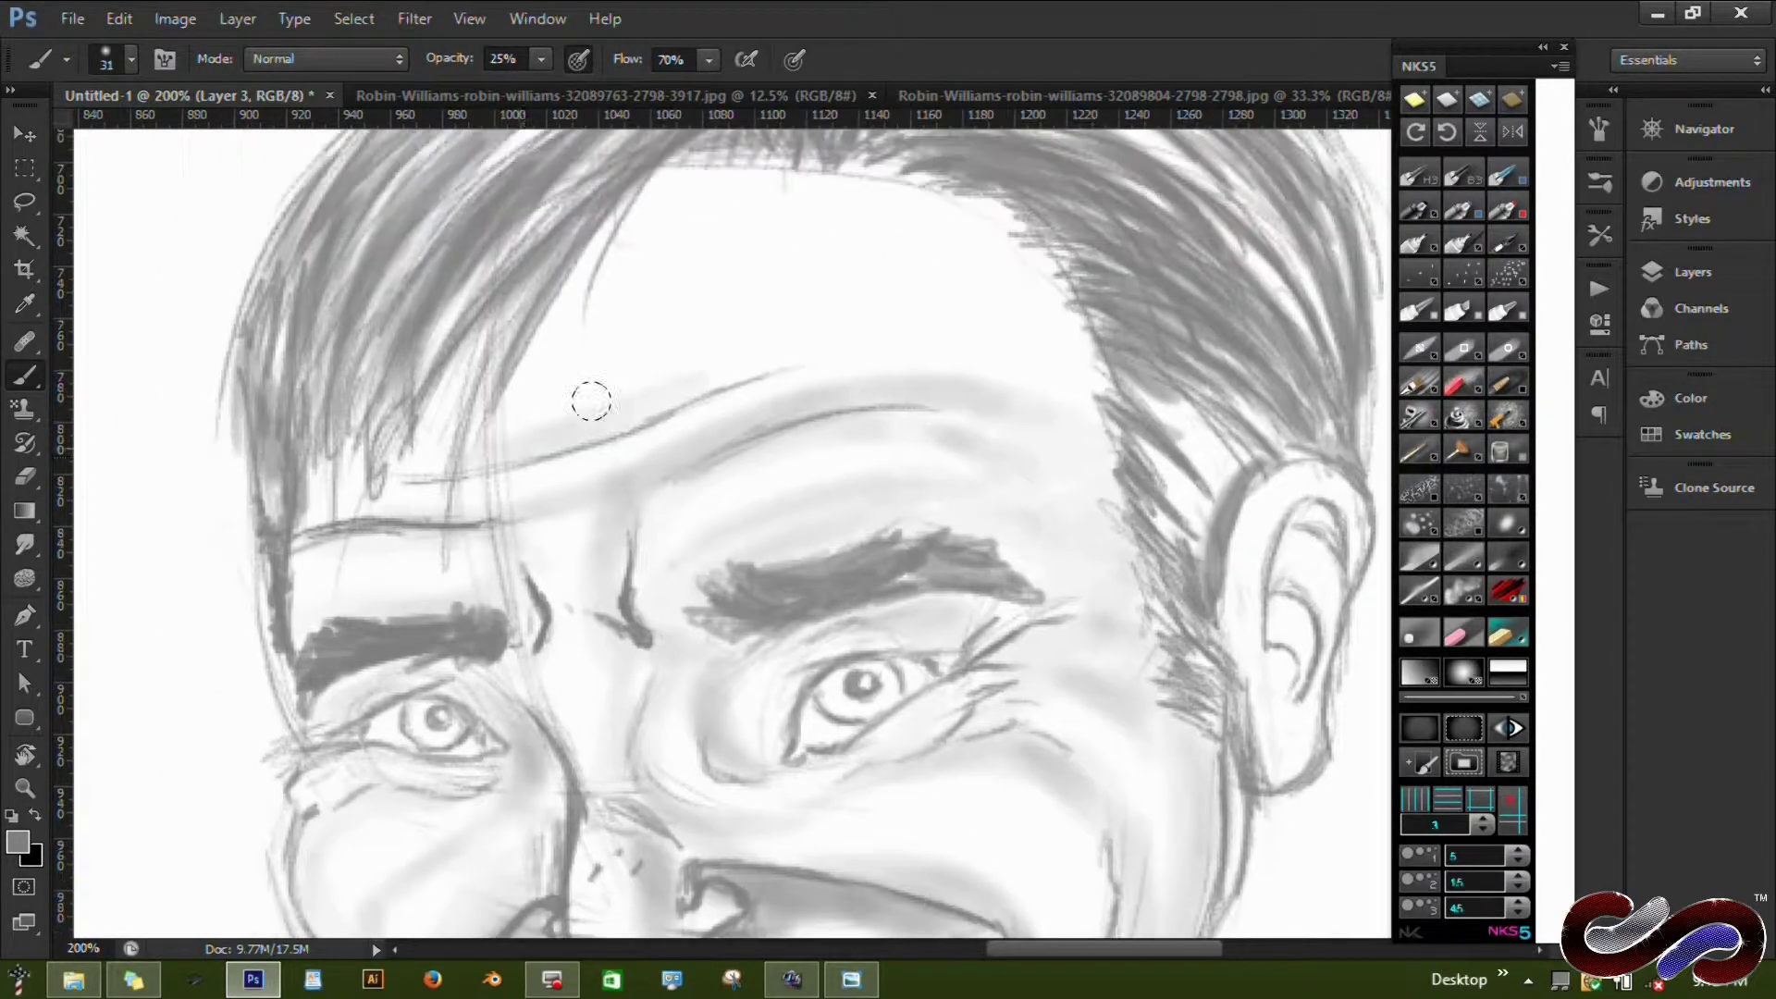
scroll(587, 396, up, 2)
scroll(587, 397, left, 2)
drag(586, 425, 709, 338)
Faintly shade the hair and forehead at 9% opacity.
key(0)
key(9)
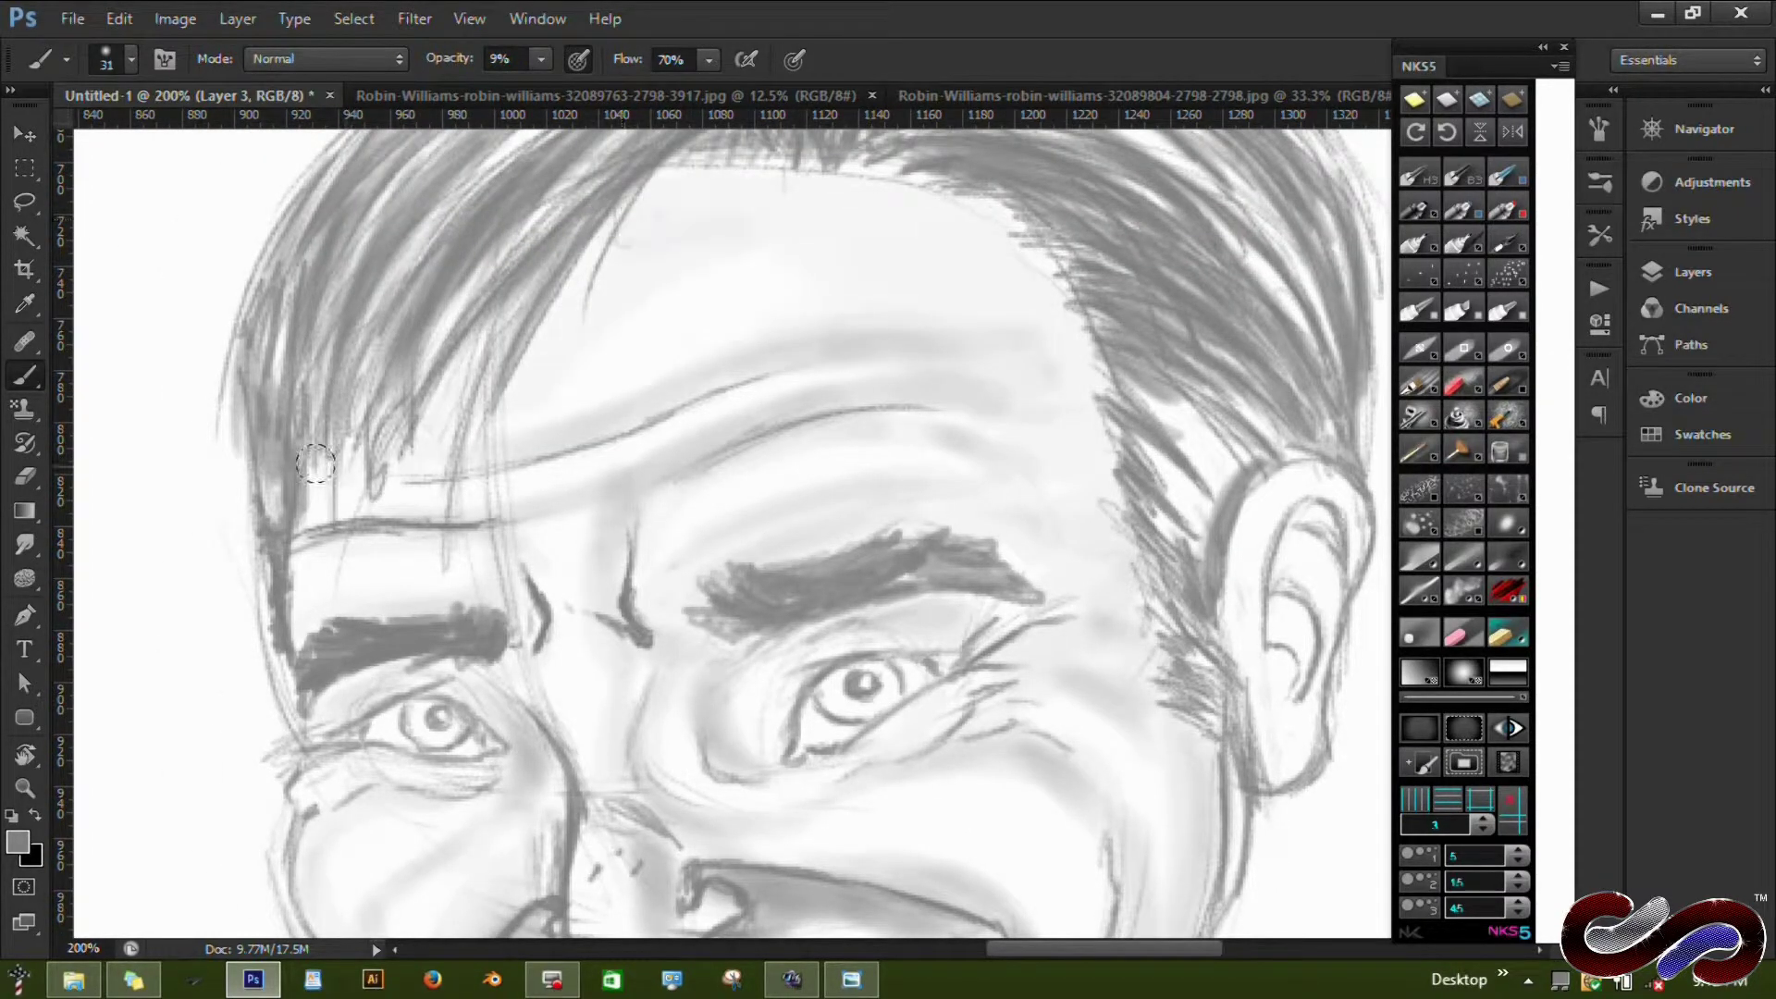
drag(925, 352, 682, 167)
drag(1064, 388, 814, 166)
scroll(515, 396, right, 2)
scroll(516, 396, up, 1)
drag(875, 369, 906, 502)
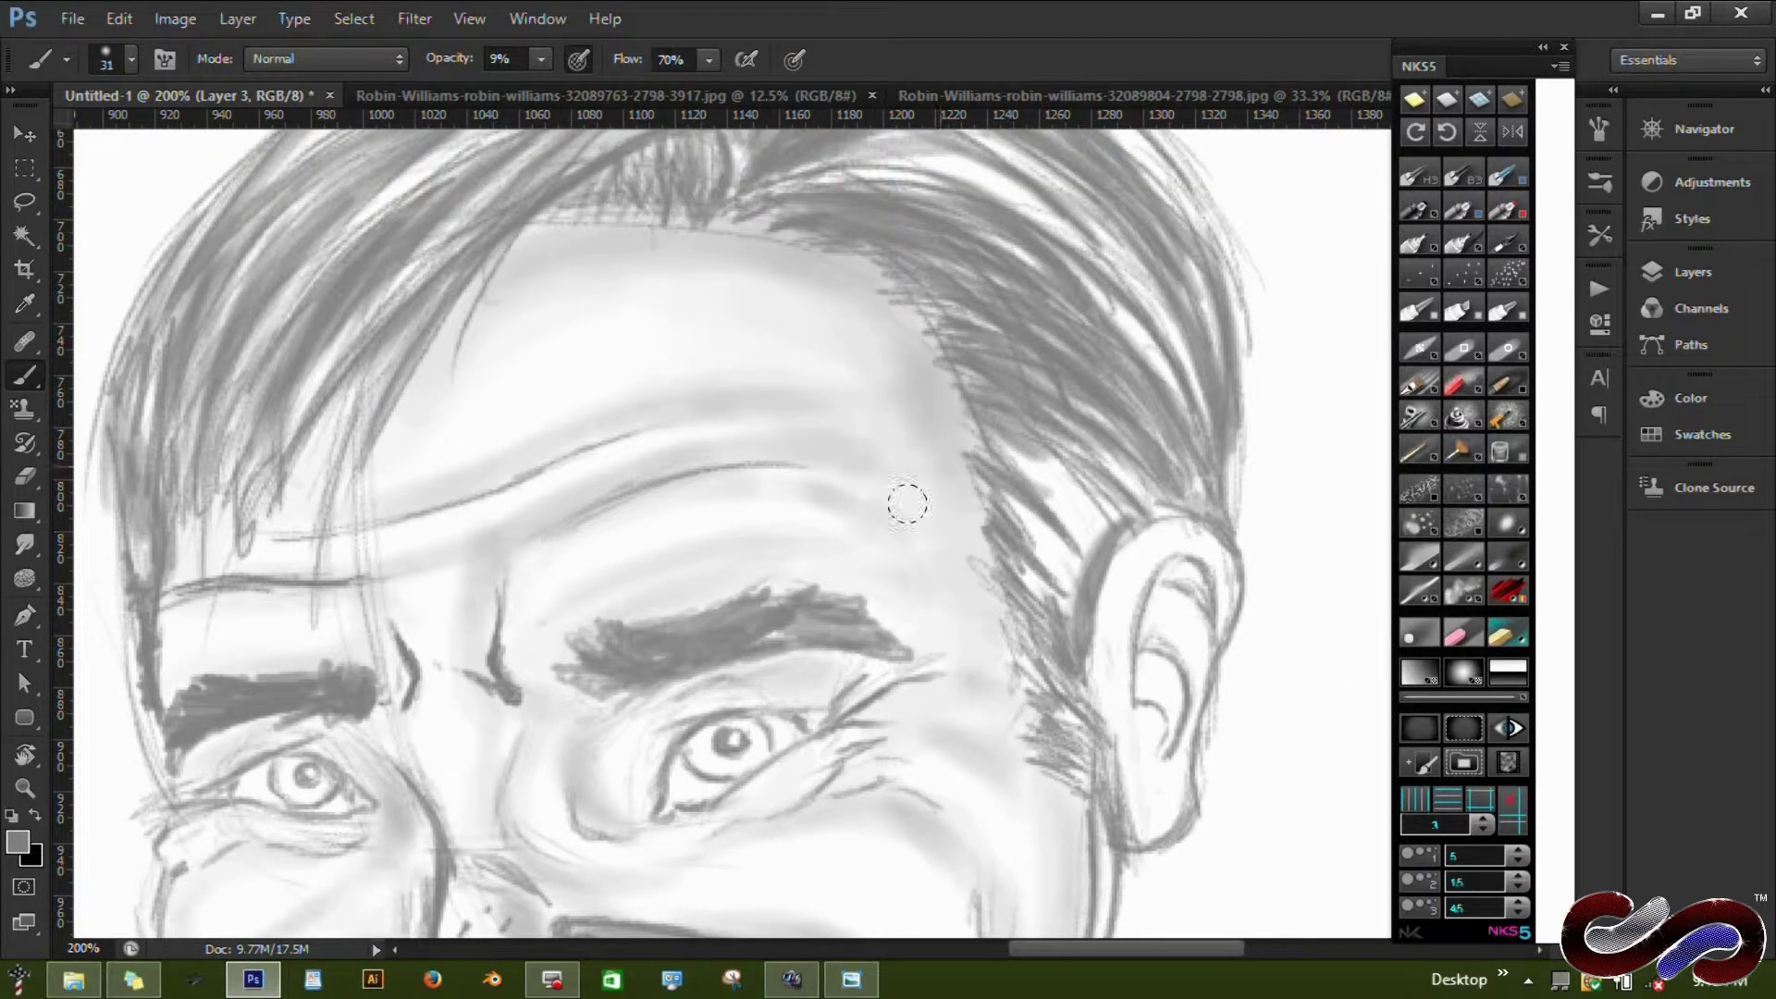
key(2)
key(5)
key(bracketleft)
key(bracketleft)
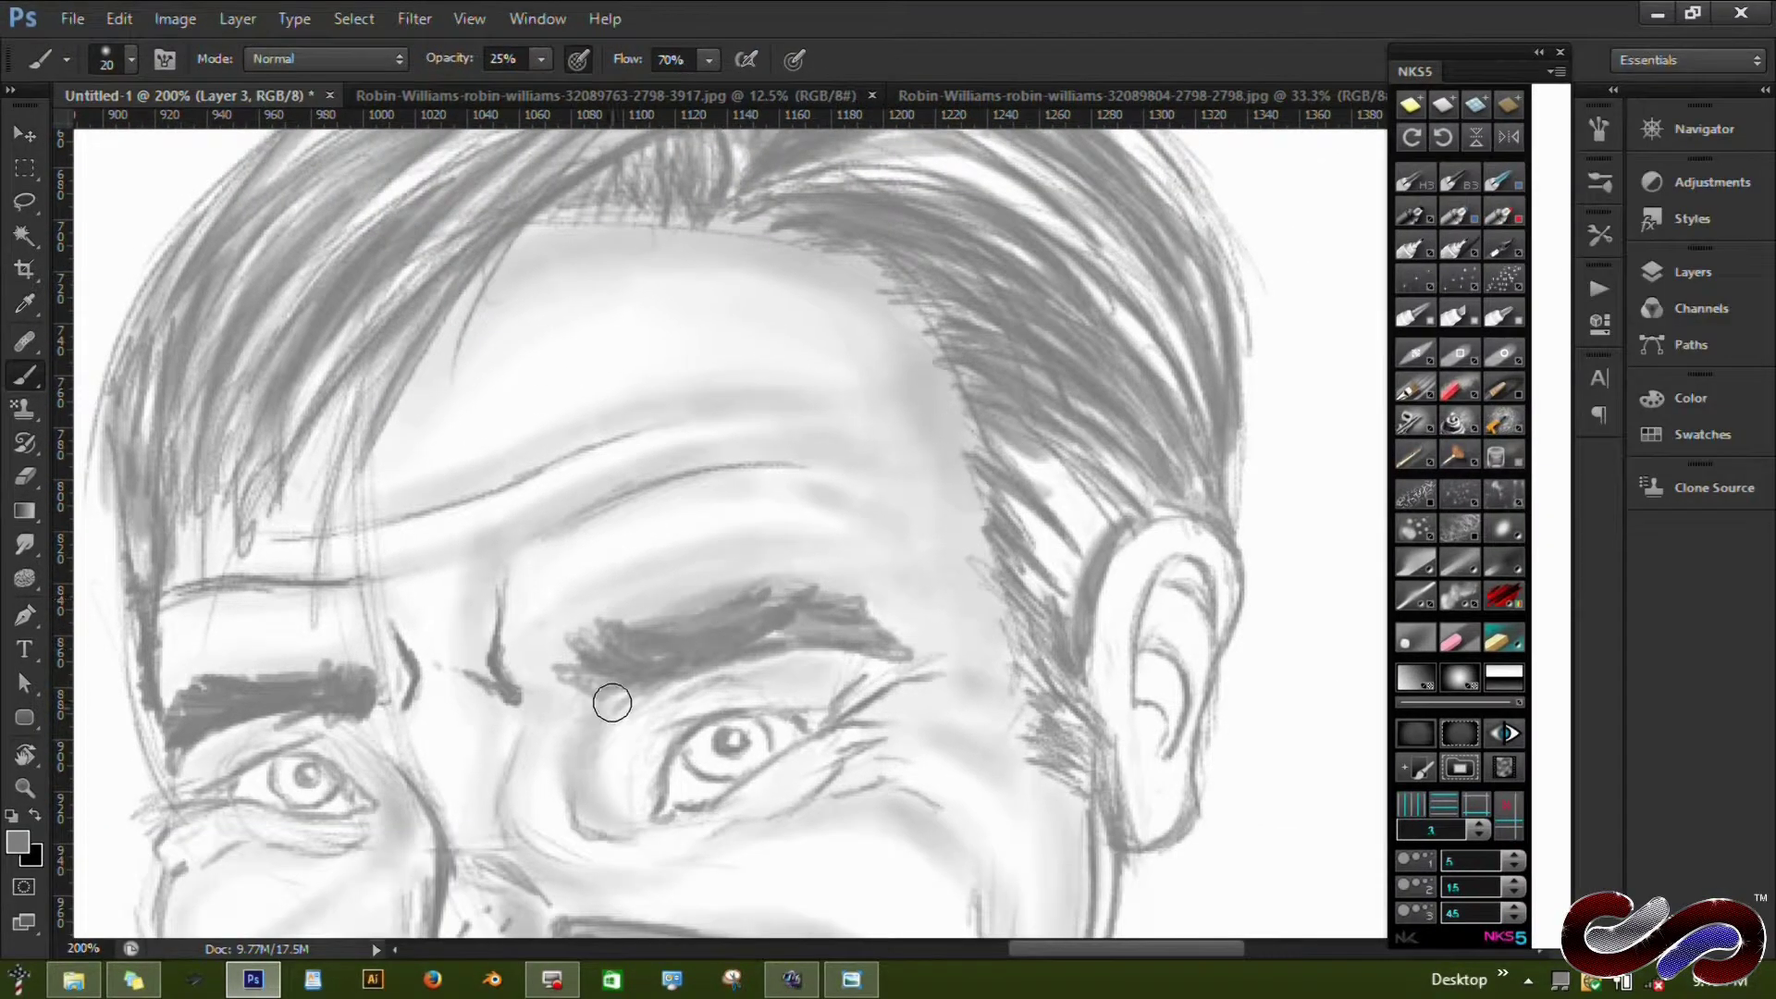
Lightly shade around the eyebrow, forehead and along the hairline.
drag(611, 703, 555, 638)
drag(647, 481, 484, 297)
mouse_move(417, 407)
mouse_down()
mouse_move(511, 258)
mouse_move(879, 278)
mouse_up()
drag(236, 518, 238, 541)
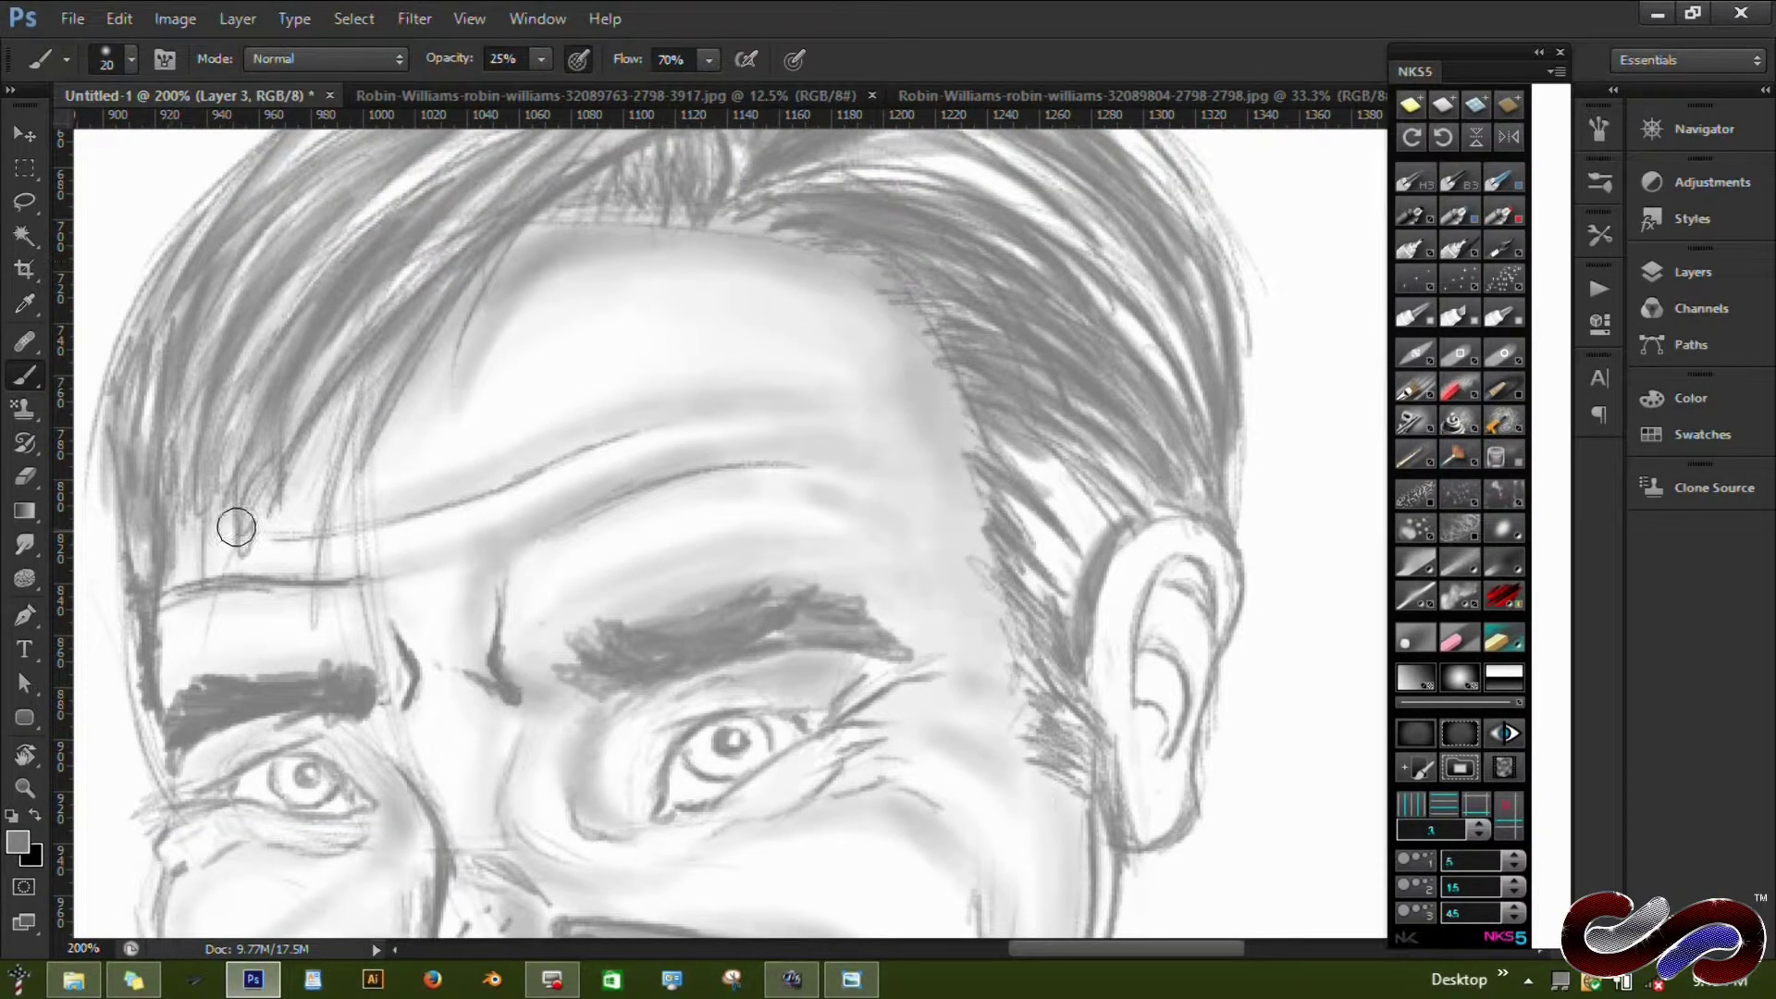
scroll(586, 444, down, 3)
scroll(436, 614, down, 2)
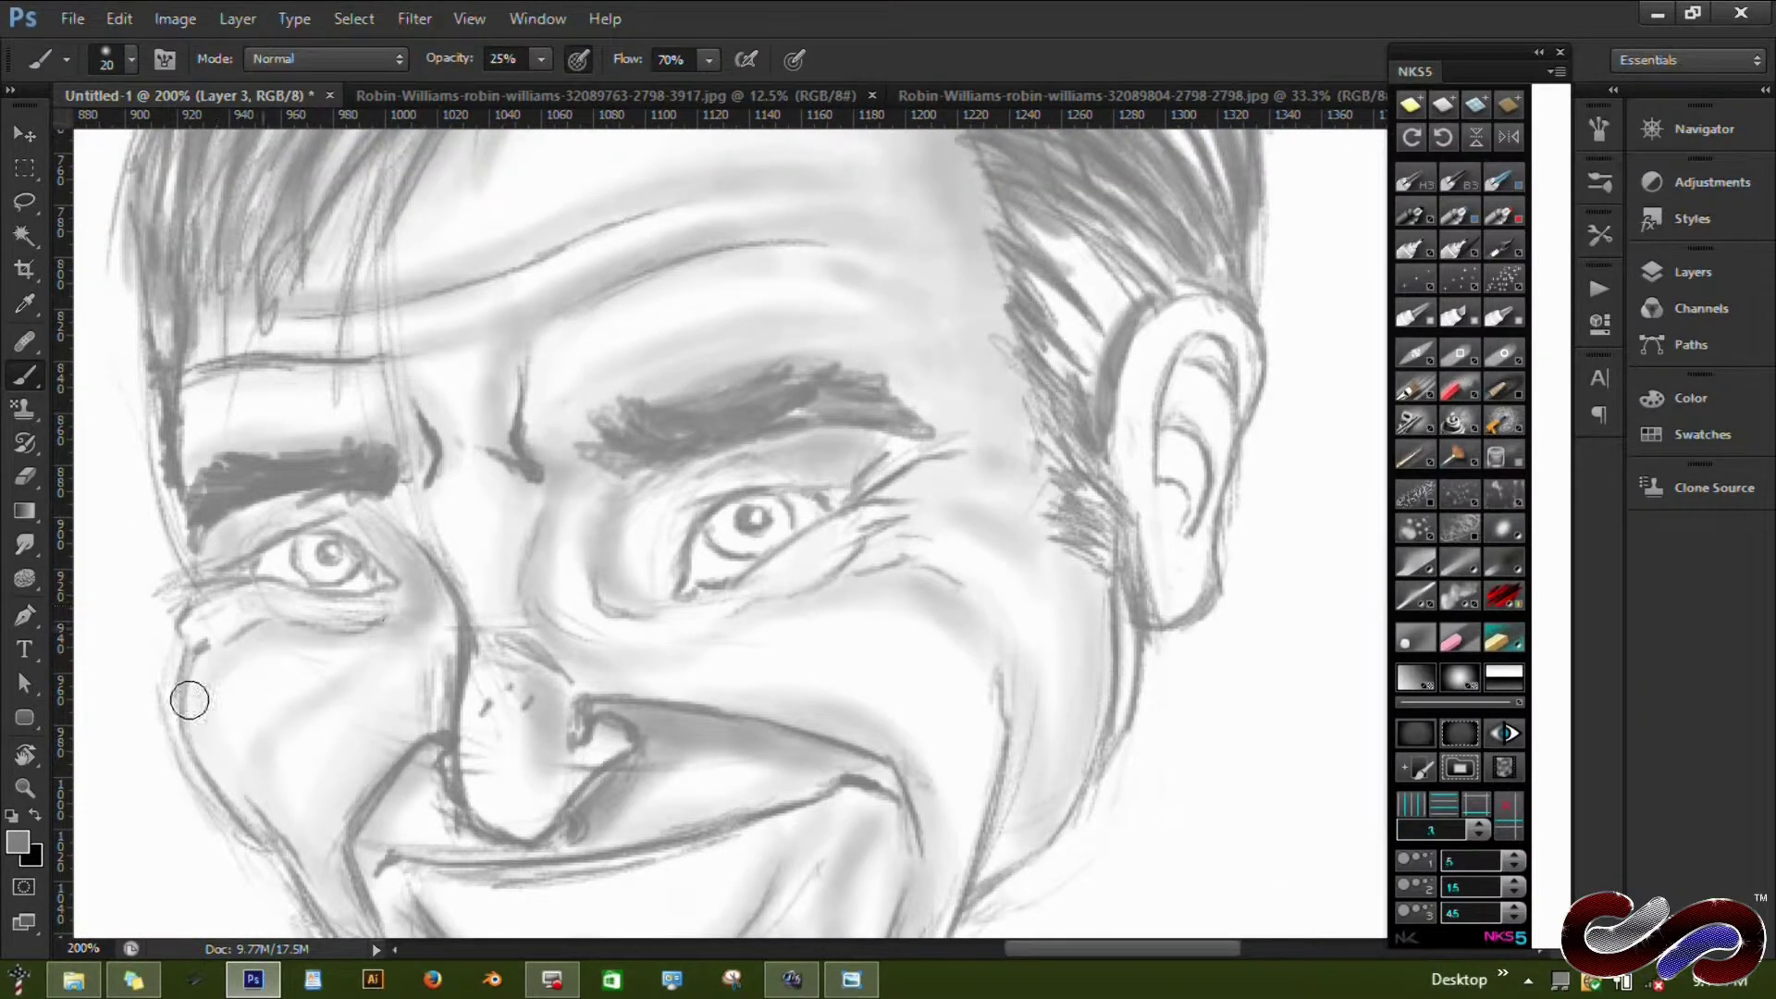
Shade the left cheek, beside the nose, under the nostril and eye, the right cheek and inside the ear.
drag(444, 622, 329, 820)
drag(443, 702, 389, 777)
mouse_move(560, 721)
mouse_down()
mouse_move(536, 805)
mouse_move(603, 761)
mouse_up()
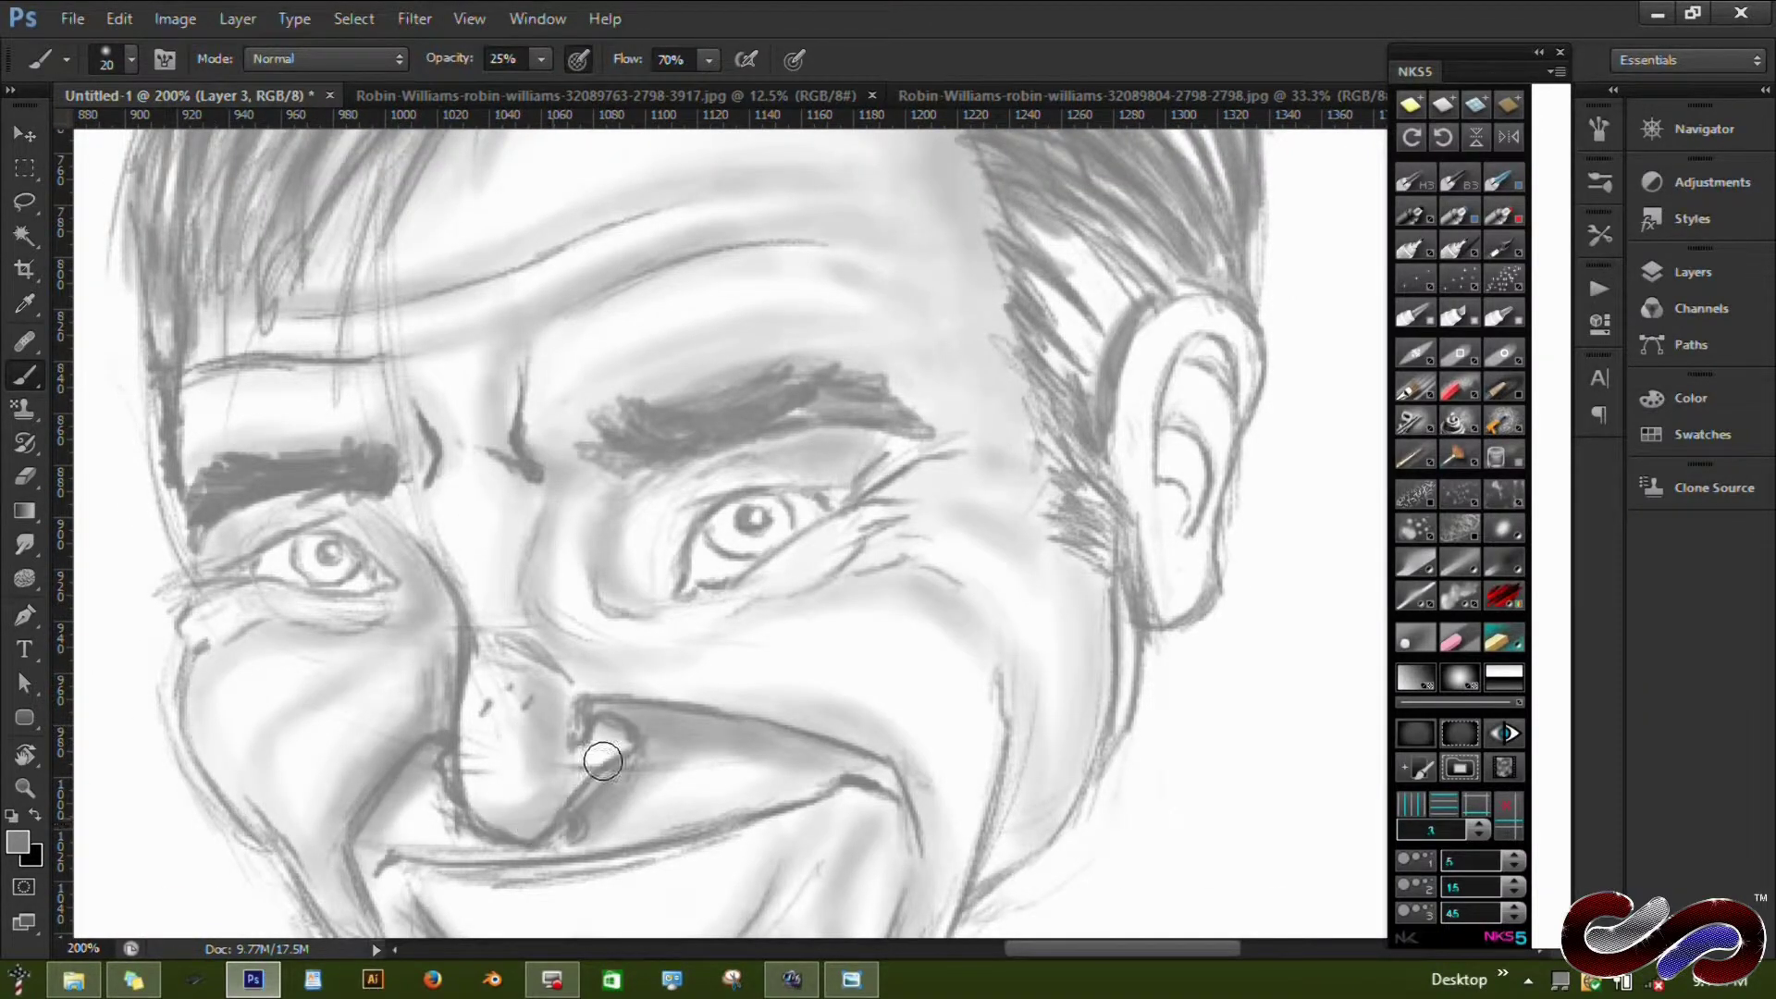
drag(638, 656, 879, 535)
drag(647, 583, 685, 485)
drag(980, 504, 1119, 675)
mouse_move(1147, 305)
mouse_down()
mouse_move(1174, 450)
mouse_move(1252, 397)
mouse_move(1173, 407)
mouse_move(1189, 551)
mouse_up()
With a 10 px brush, shade the smile, under the nose, both cheeks and beside the nose bridge.
key(bracketleft)
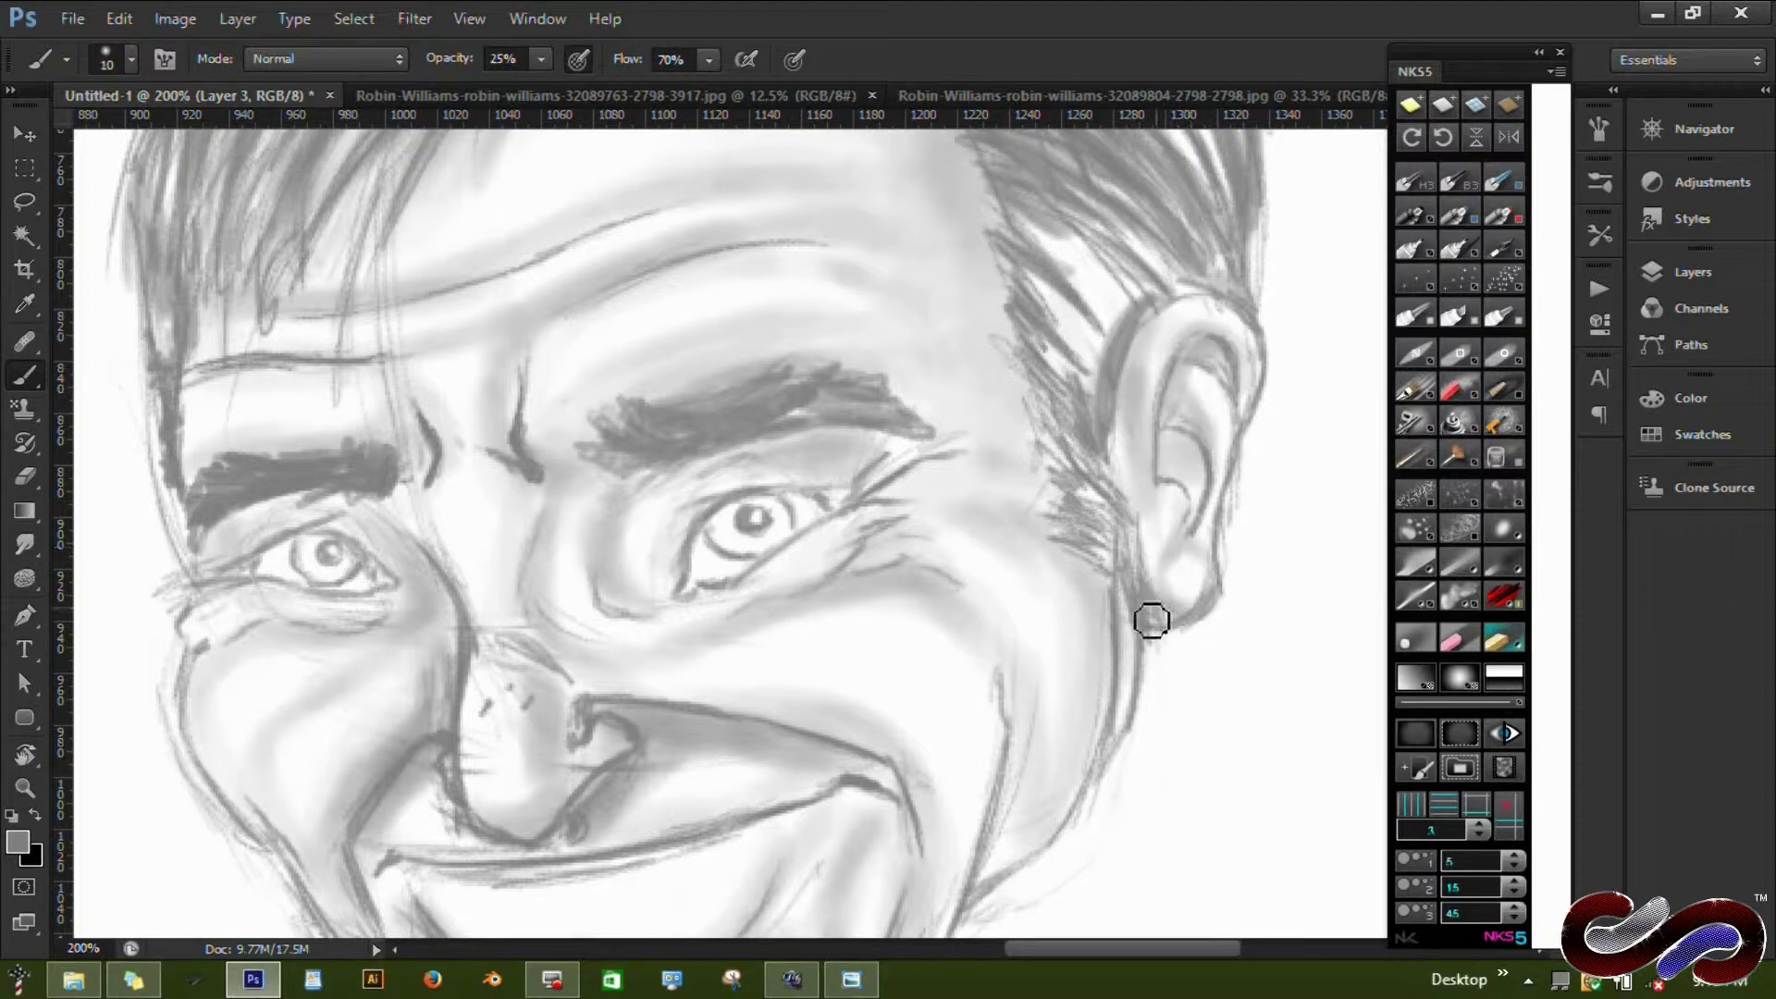
drag(940, 599, 1102, 387)
drag(1036, 559, 1071, 726)
drag(555, 648, 623, 761)
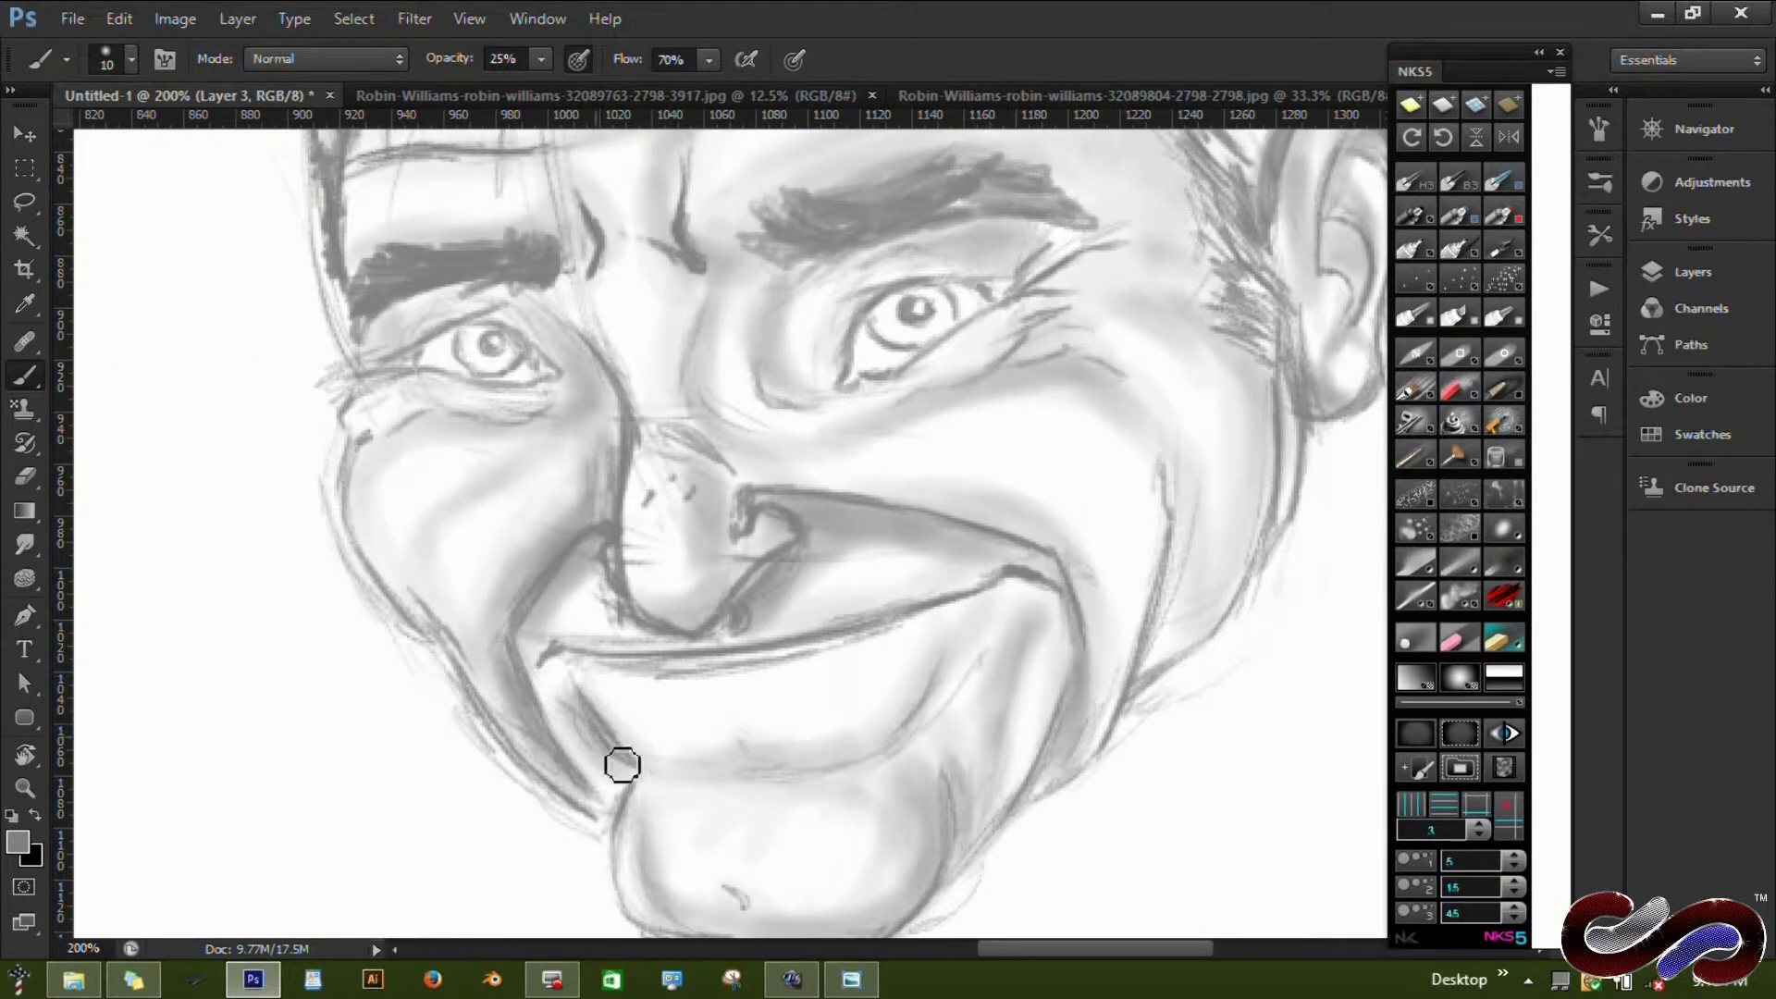
drag(722, 601, 658, 626)
drag(370, 481, 662, 408)
drag(722, 269, 777, 389)
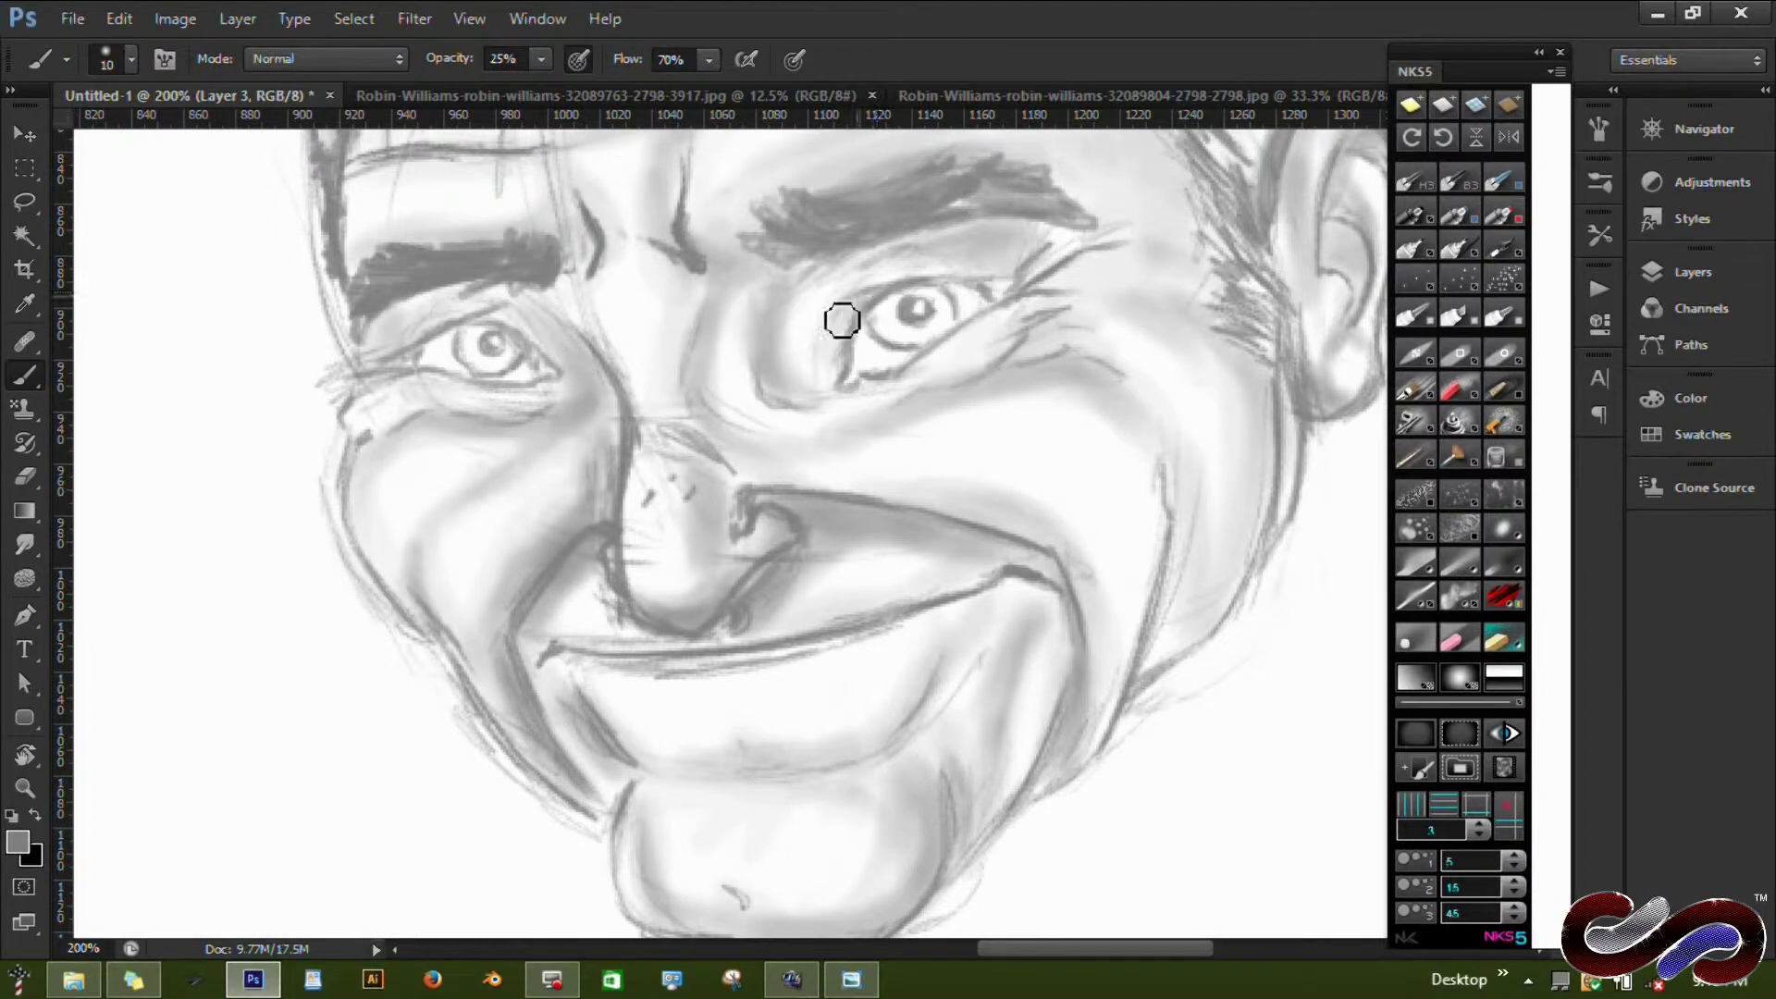
Darken the left iris, add crow's-feet at the right eye, and shade the chin, jaw and left cheek.
drag(495, 335, 397, 314)
drag(999, 319, 1071, 272)
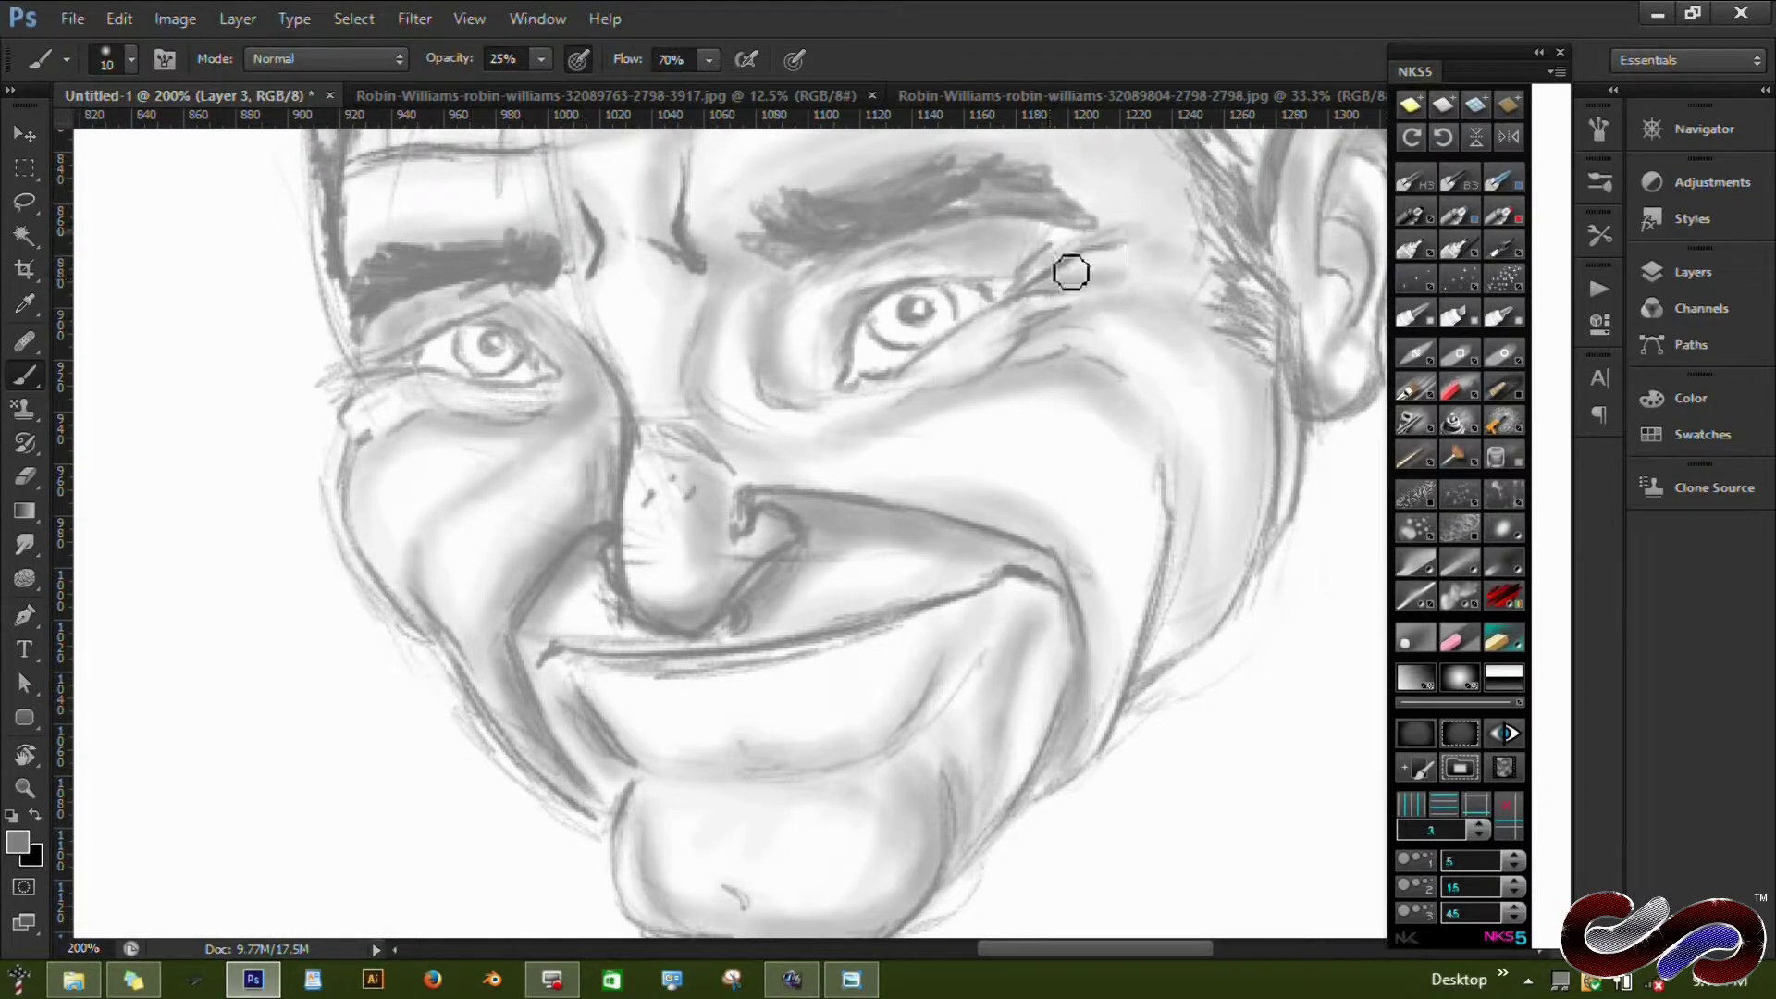
mouse_move(828, 777)
mouse_down()
mouse_move(950, 730)
mouse_move(852, 682)
mouse_move(777, 741)
mouse_up()
scroll(951, 729, down, 3)
mouse_move(777, 742)
mouse_down()
mouse_move(806, 795)
mouse_move(924, 782)
mouse_up()
scroll(844, 355, up, 2)
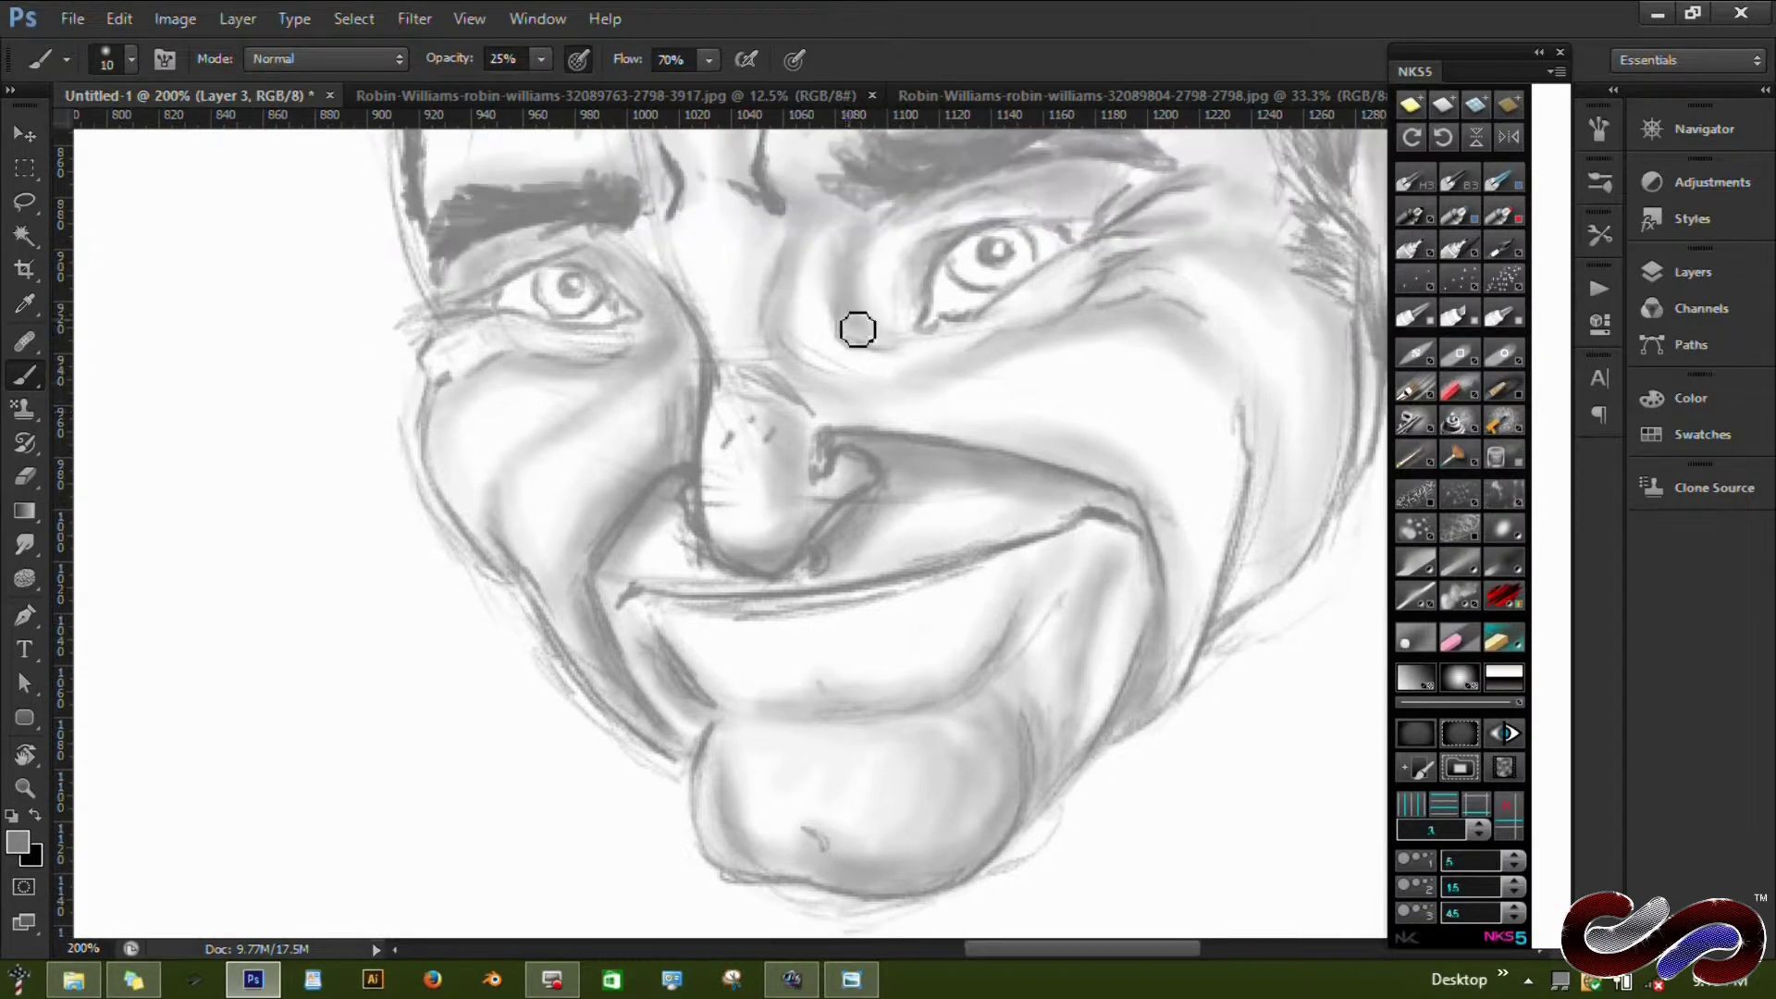
drag(515, 421, 583, 471)
key(e)
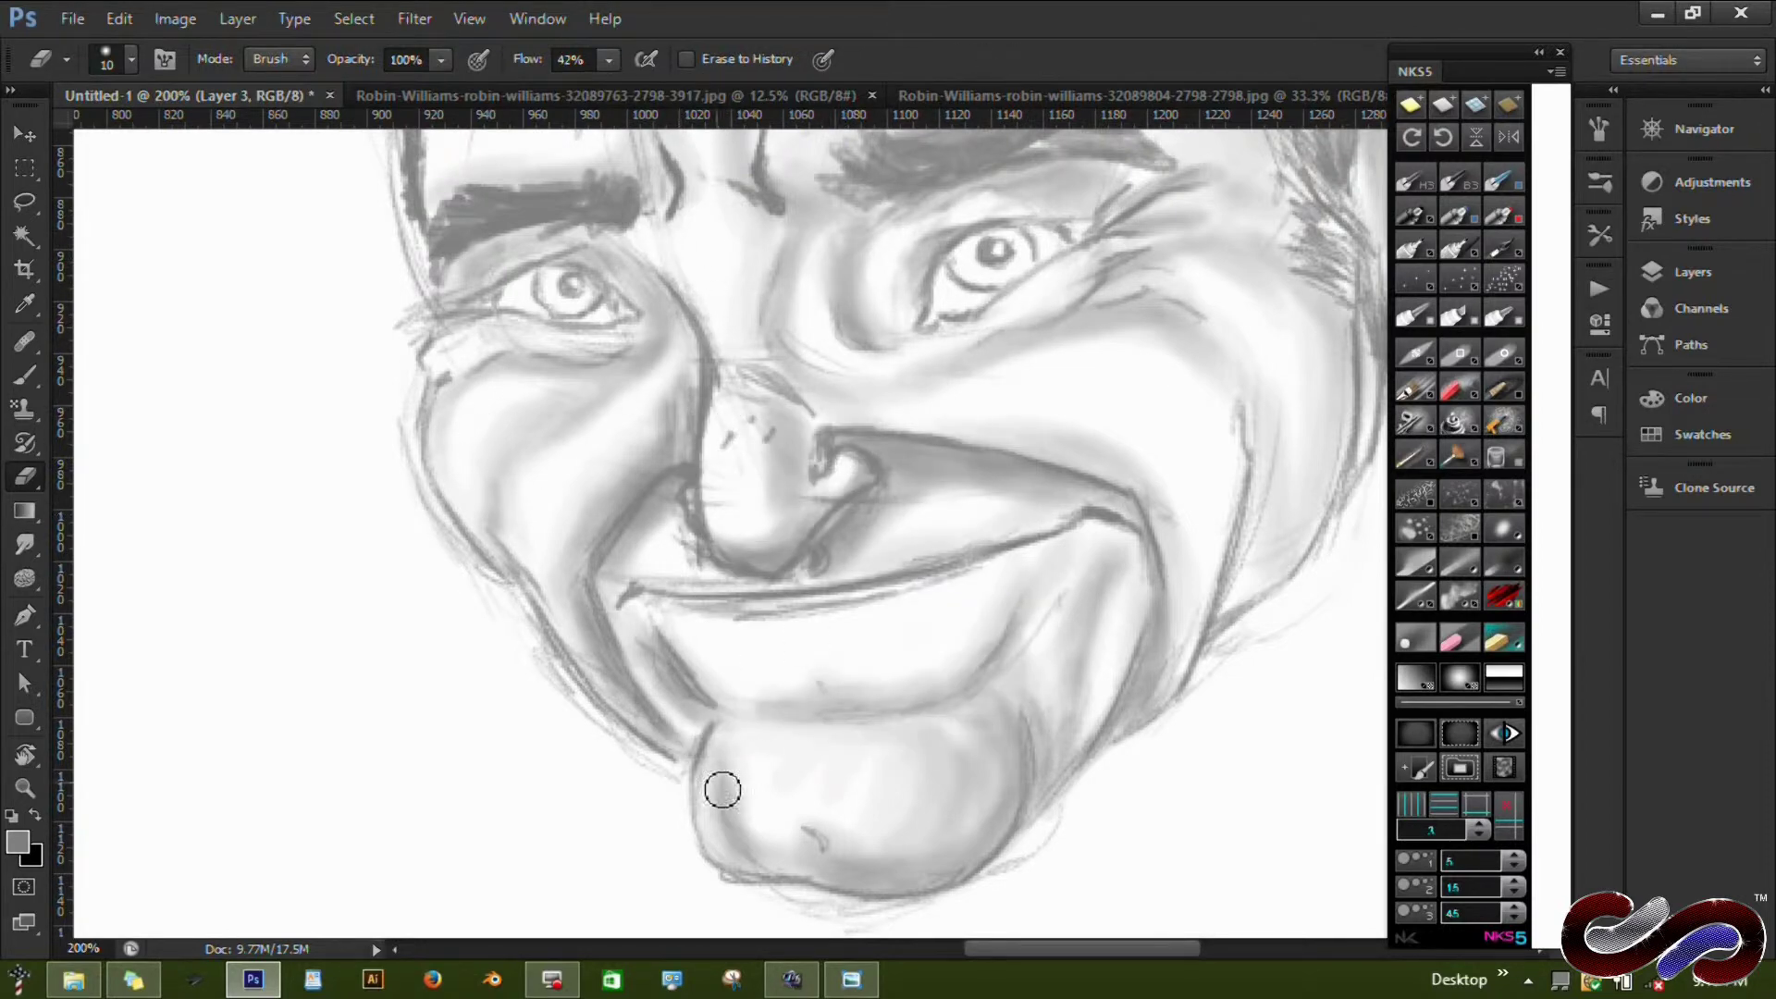
Erase to lighten the chin edge and refine the lines under the left eye at 100% opacity.
drag(722, 789, 851, 842)
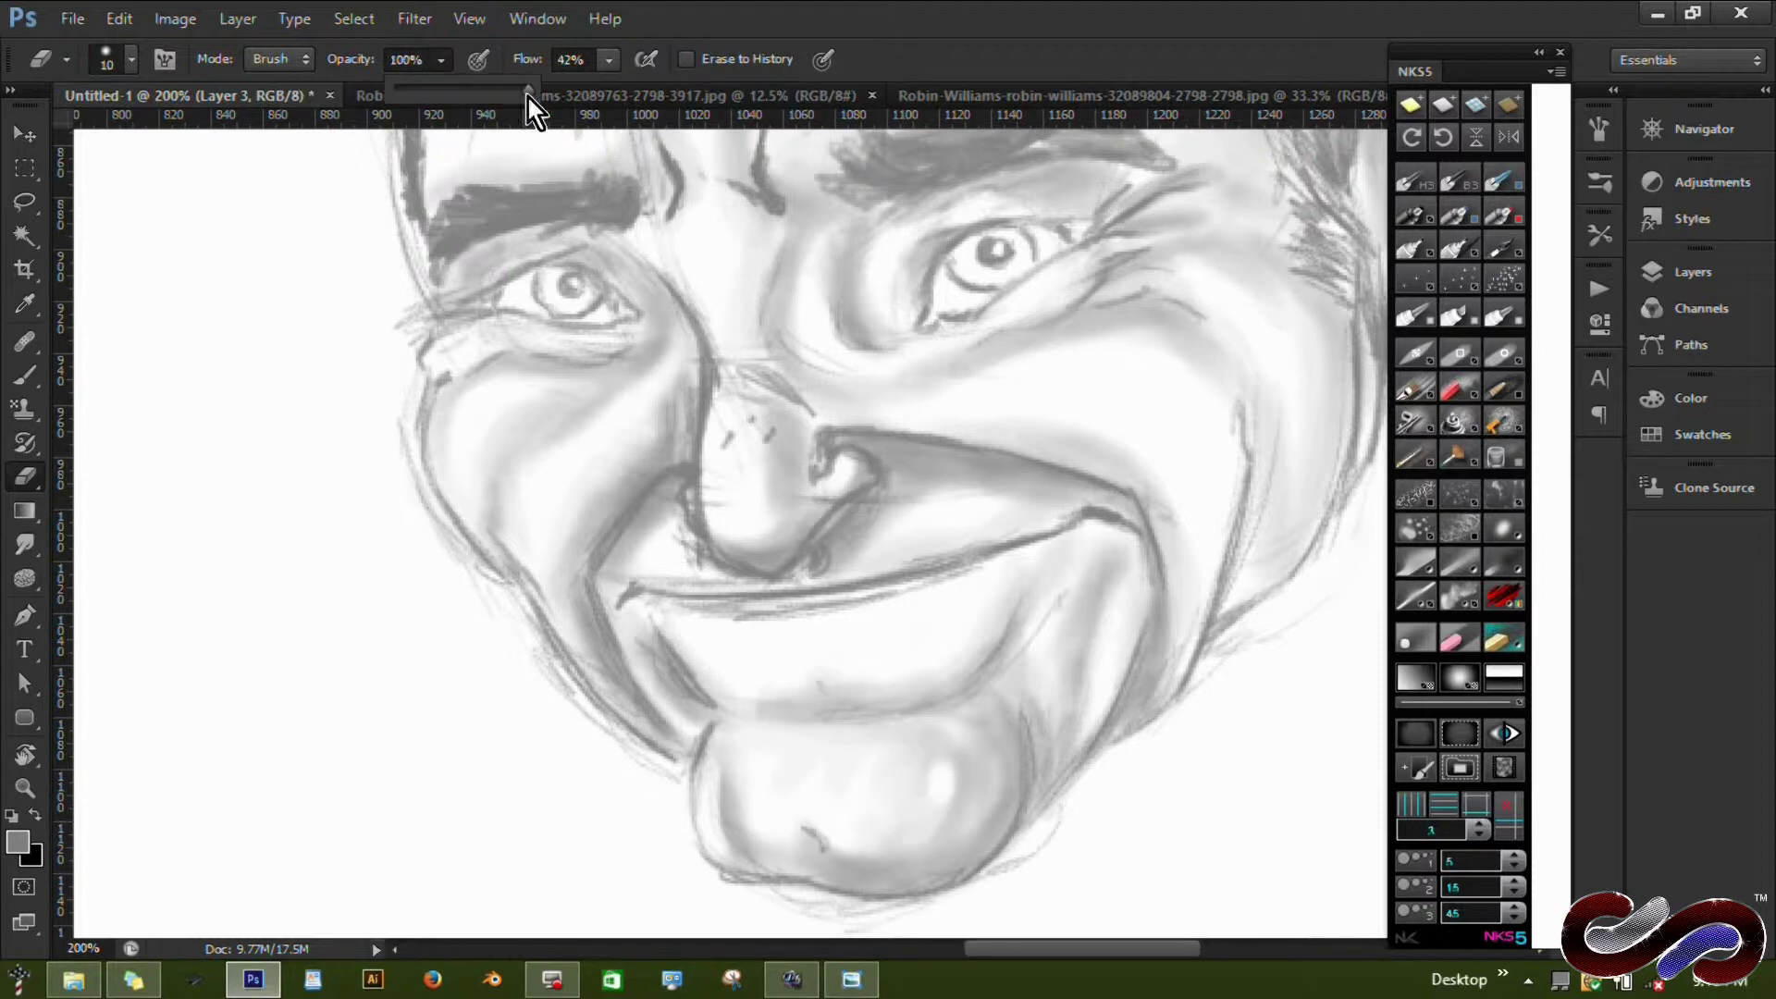
drag(529, 98, 494, 98)
key(0)
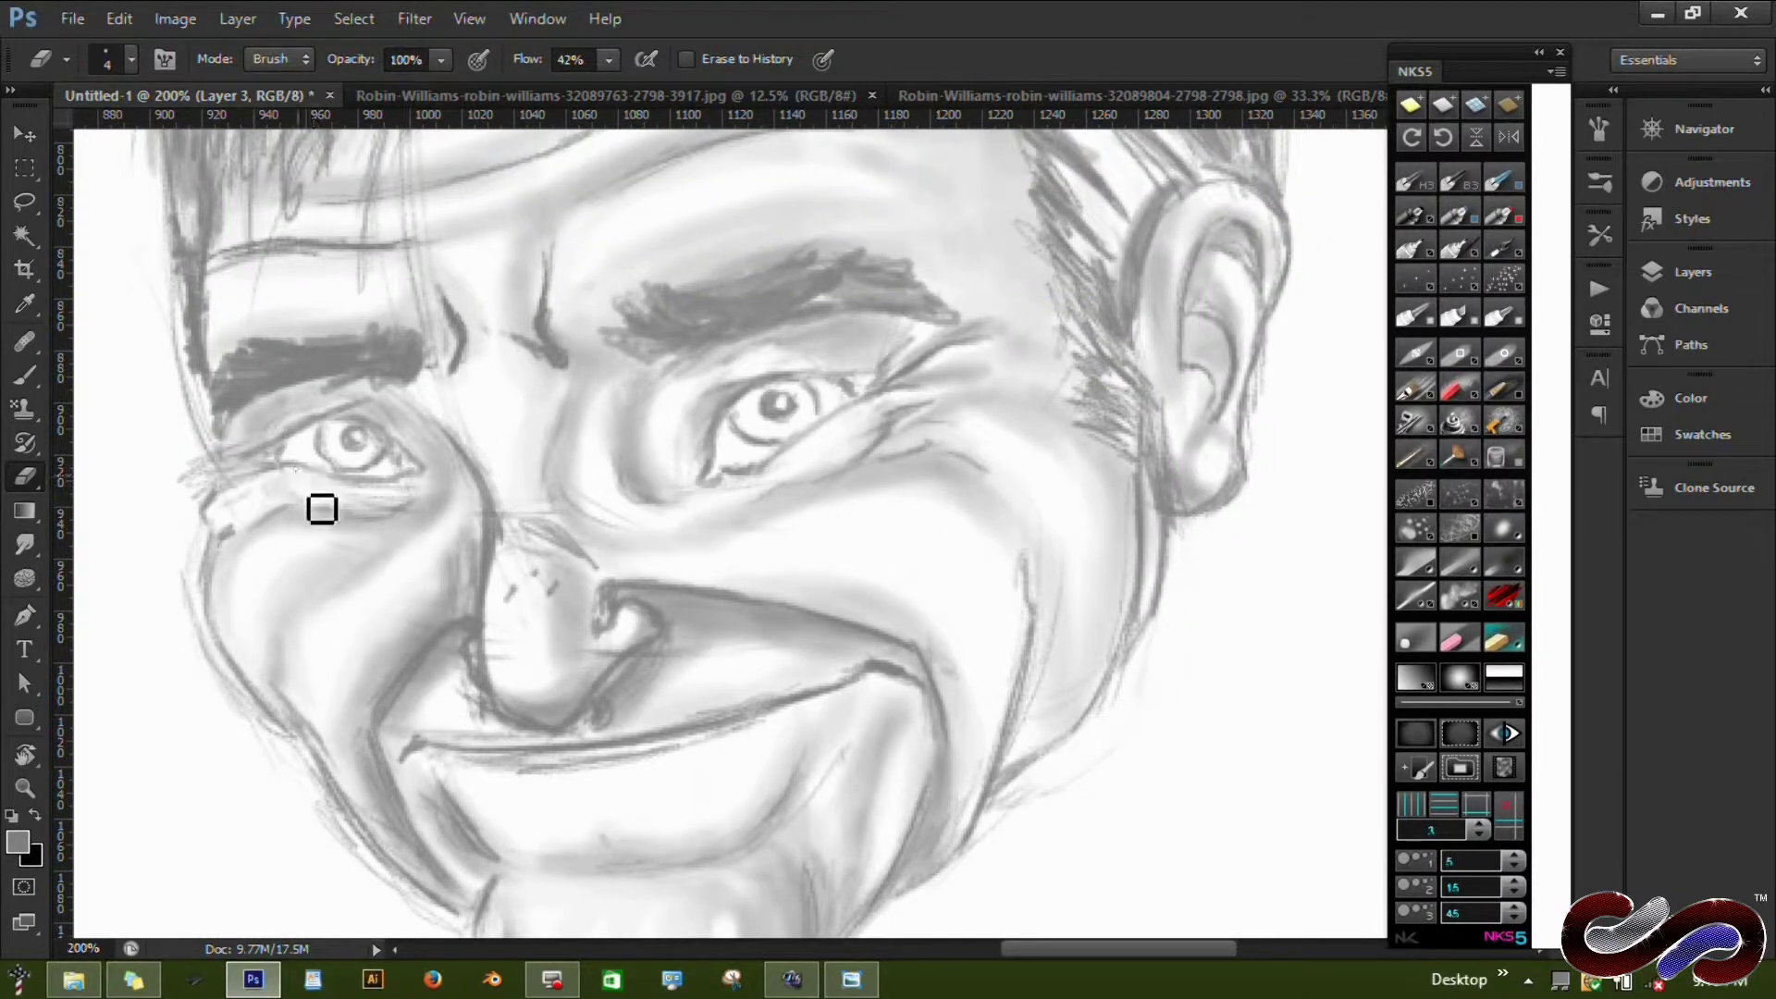
drag(321, 508, 345, 416)
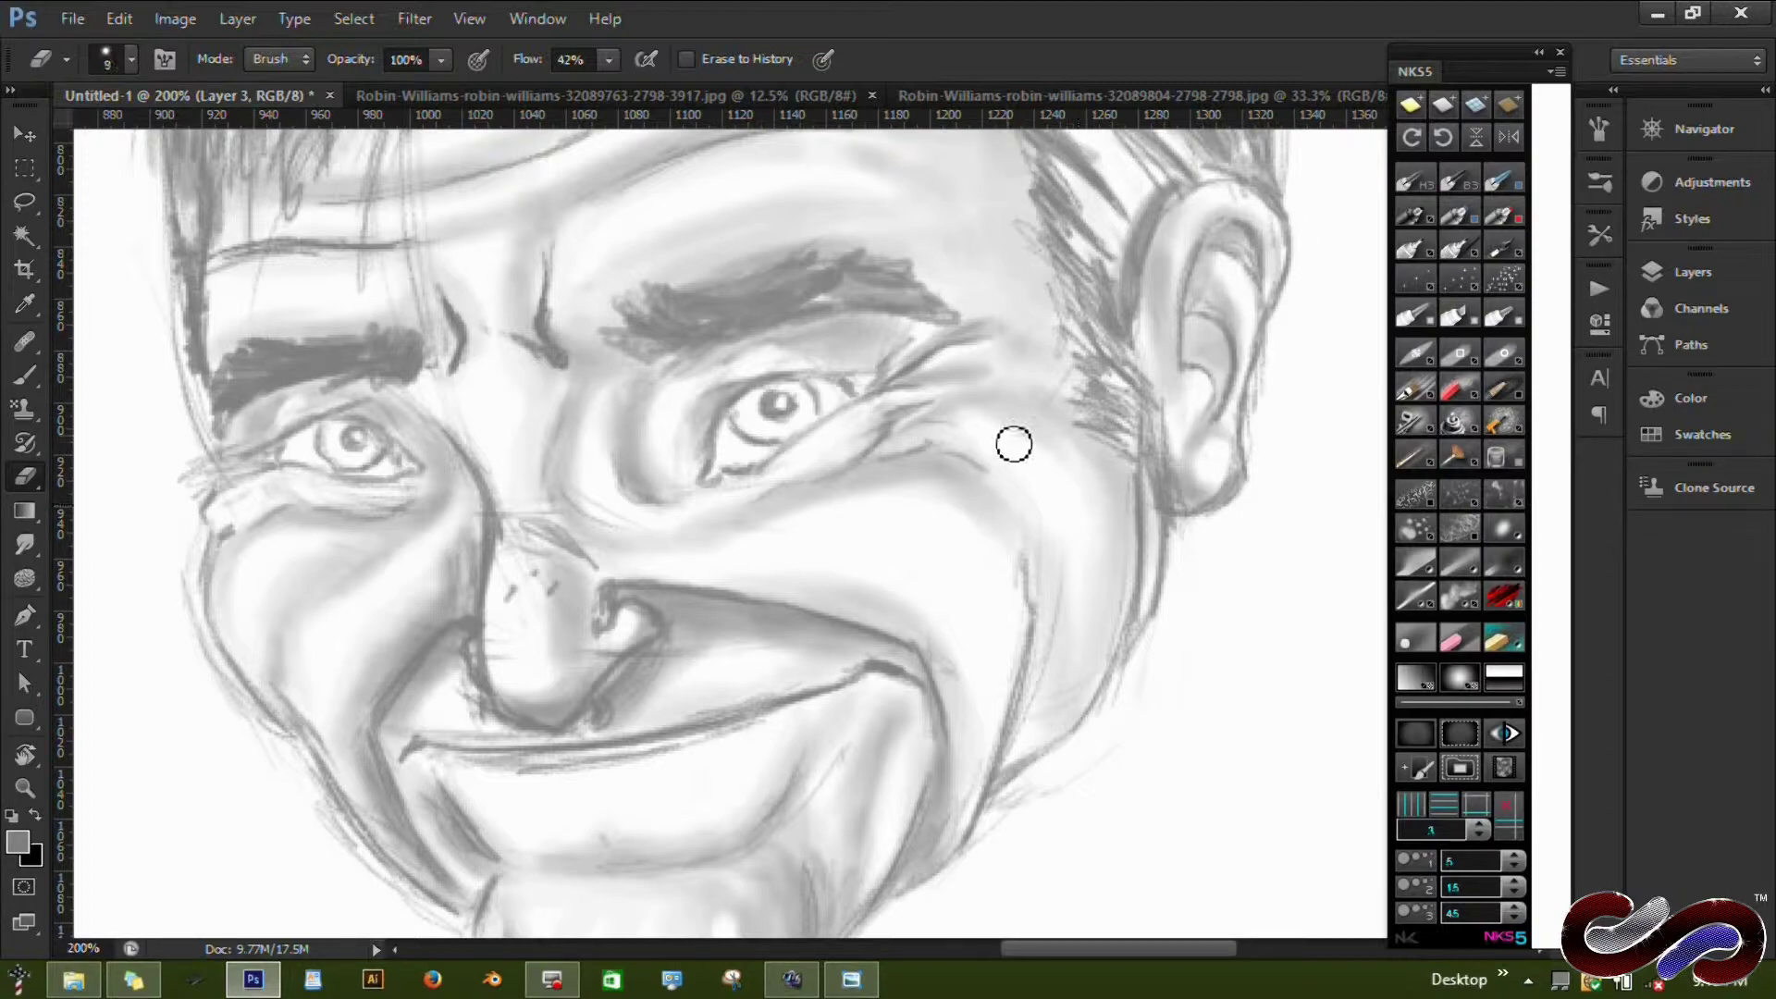
drag(829, 279, 930, 437)
scroll(599, 351, up, 3)
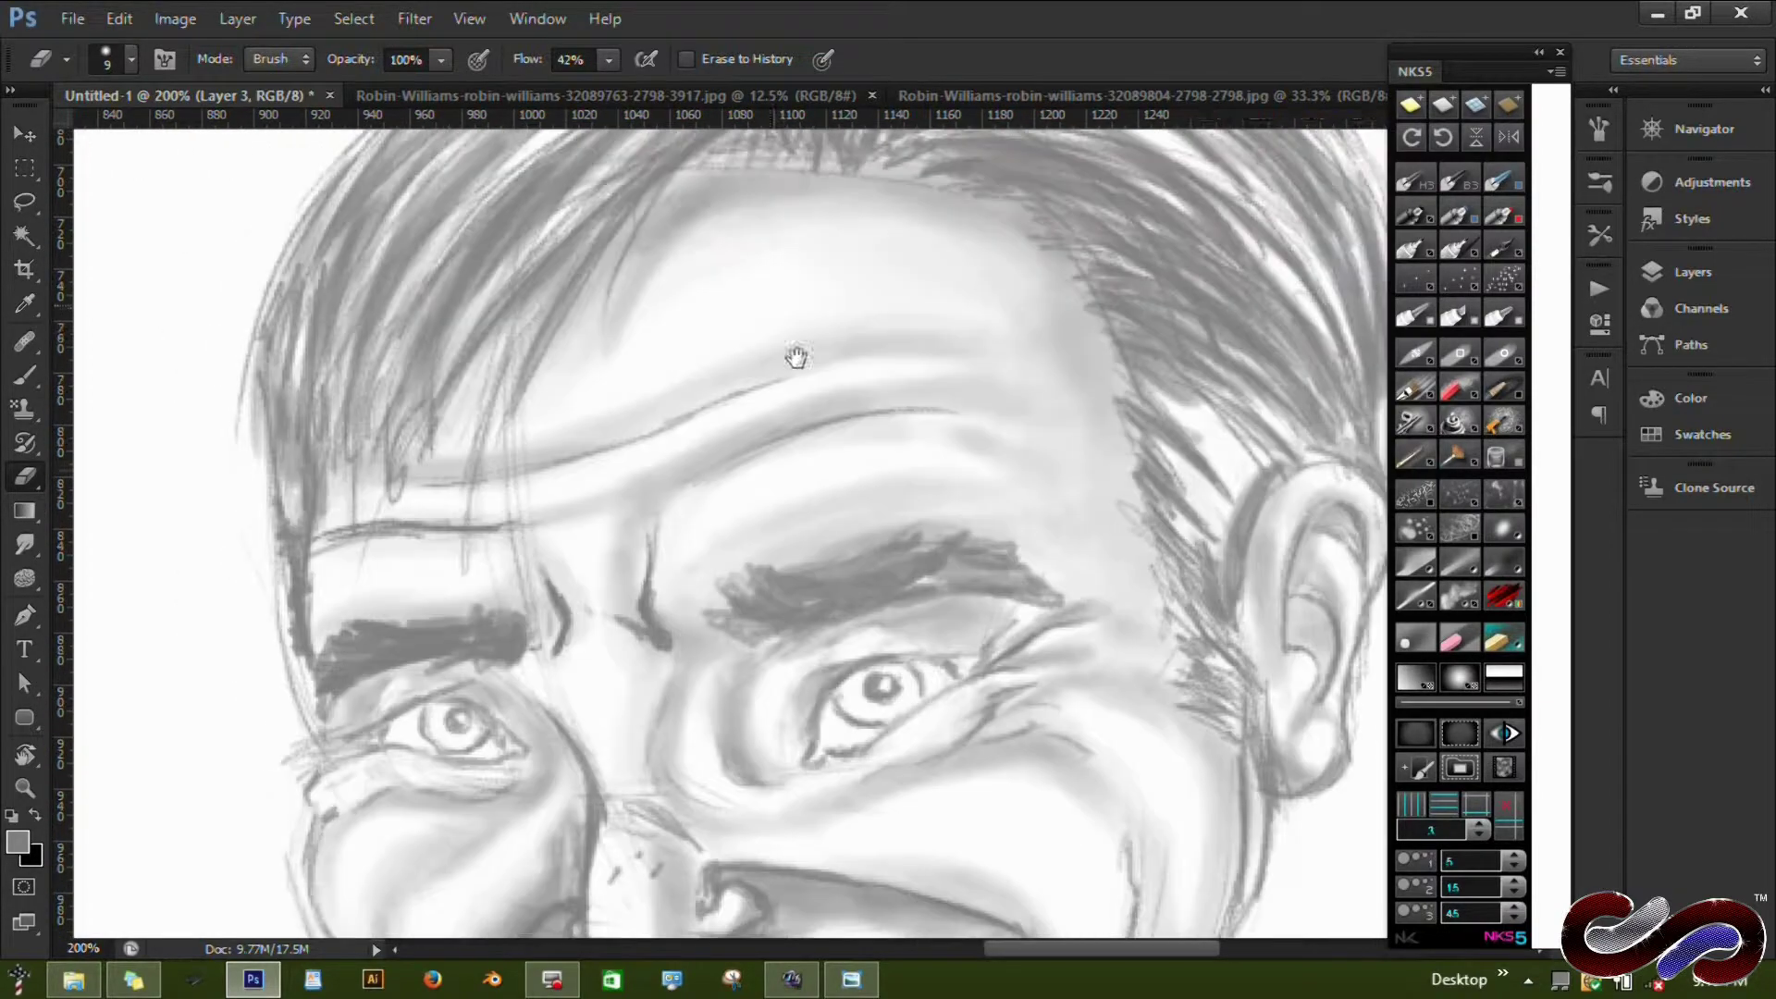
key(bracketright)
key(bracketright)
key(bracketright)
scroll(851, 383, down, 4)
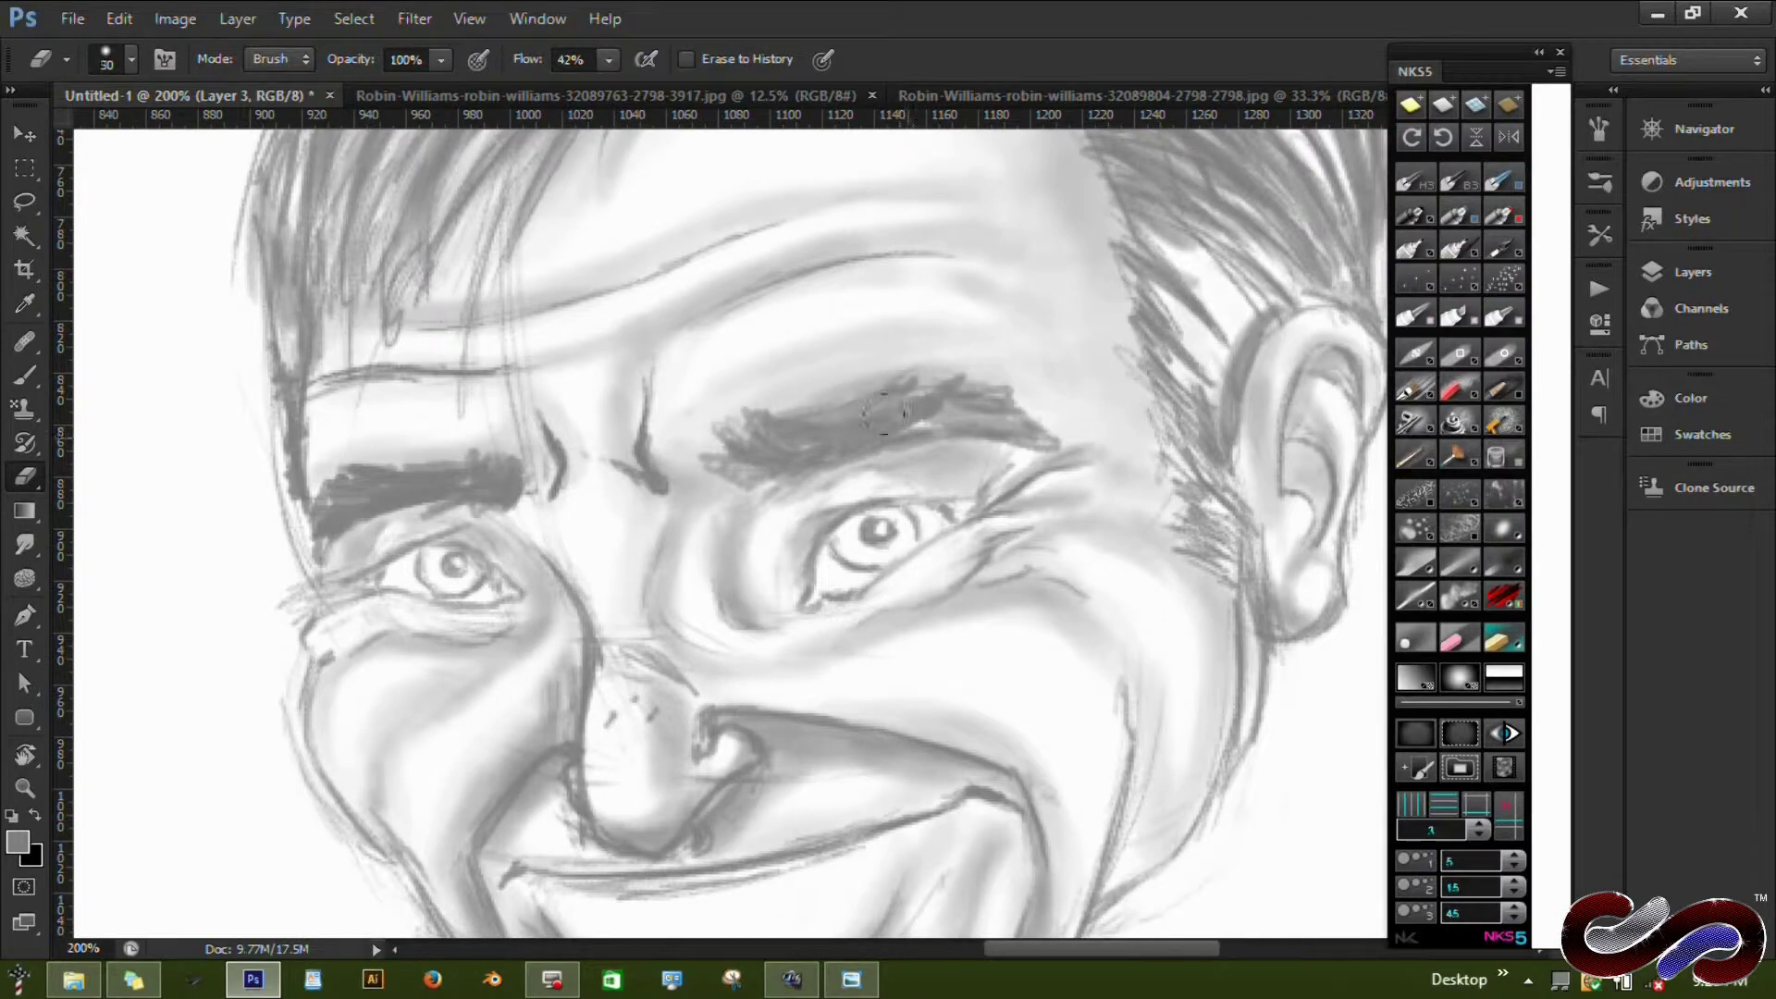
Darken the shading around the eye, then erase bright highlights into both irises.
key(b)
scroll(925, 464, up, 2)
scroll(814, 500, up, 1)
mouse_move(893, 418)
mouse_down()
mouse_move(959, 503)
mouse_move(848, 519)
mouse_move(781, 472)
mouse_move(864, 558)
mouse_move(832, 507)
mouse_move(851, 527)
mouse_up()
key(e)
mouse_move(748, 448)
mouse_down()
mouse_move(813, 523)
mouse_move(828, 595)
mouse_up()
drag(1058, 519, 1136, 544)
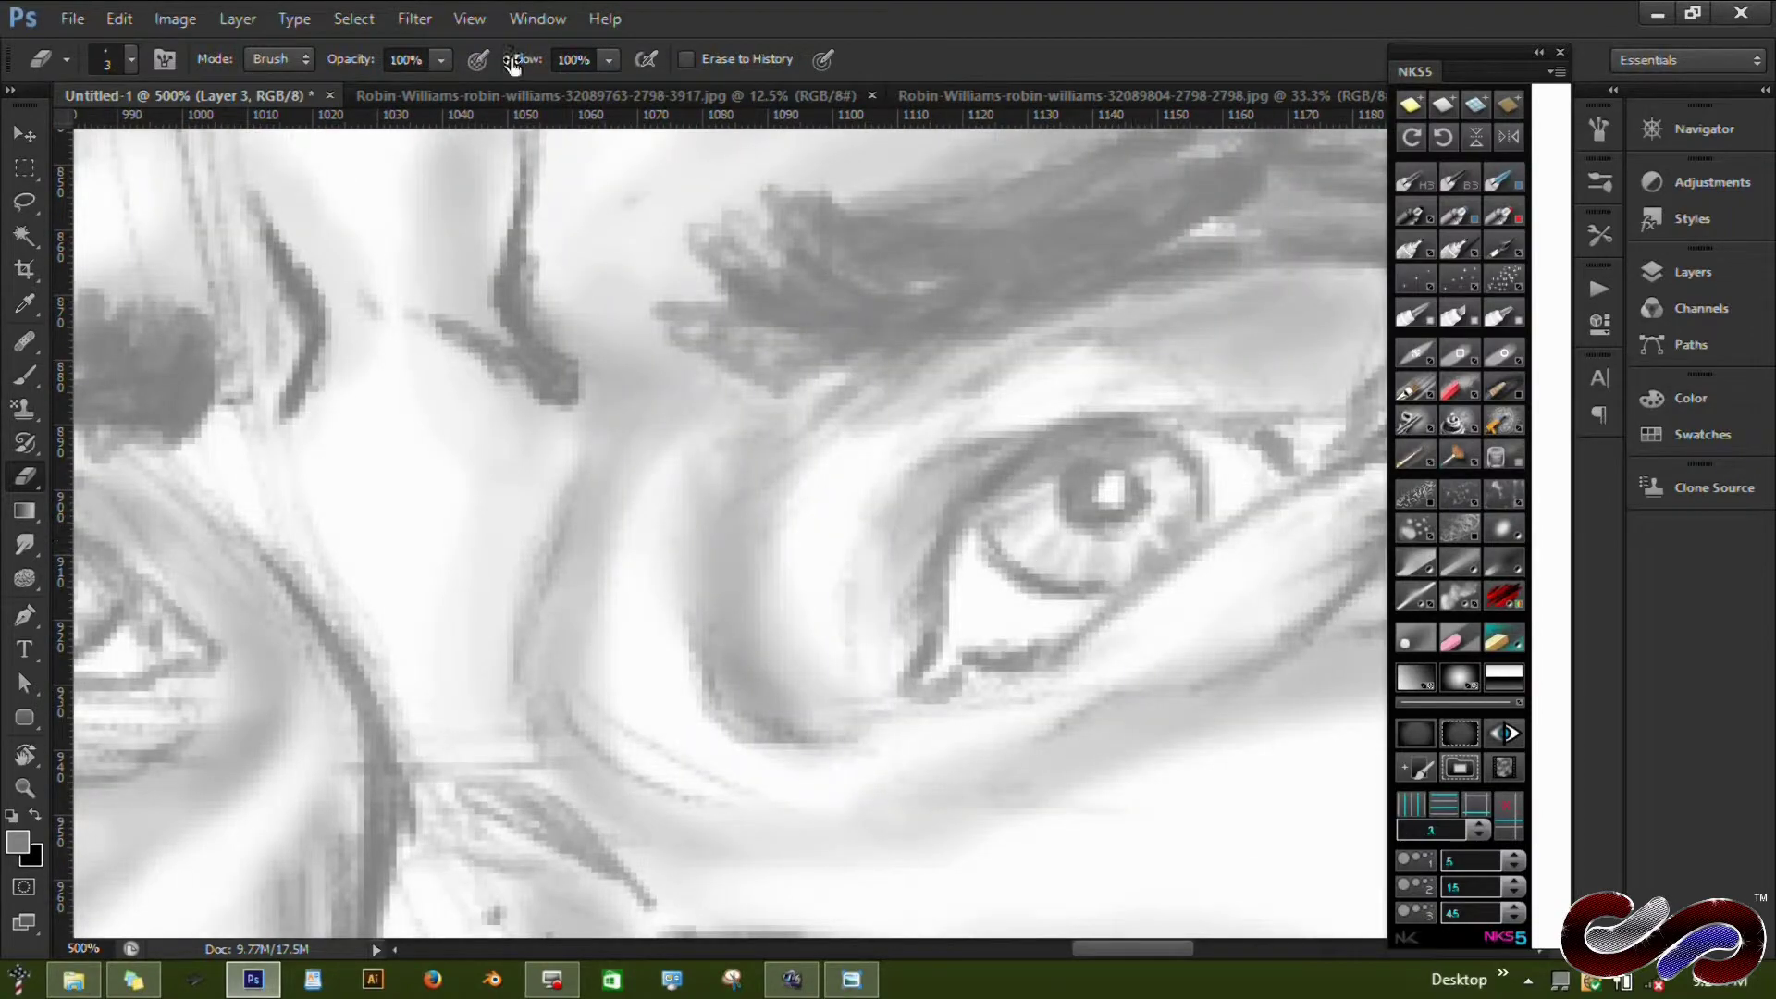
Duplicate Layer 3 copy as Layer 3 copy 2 and hide Layer 3 copy and Layer 3.
key(ctrl+1)
key(F7)
click(1461, 404)
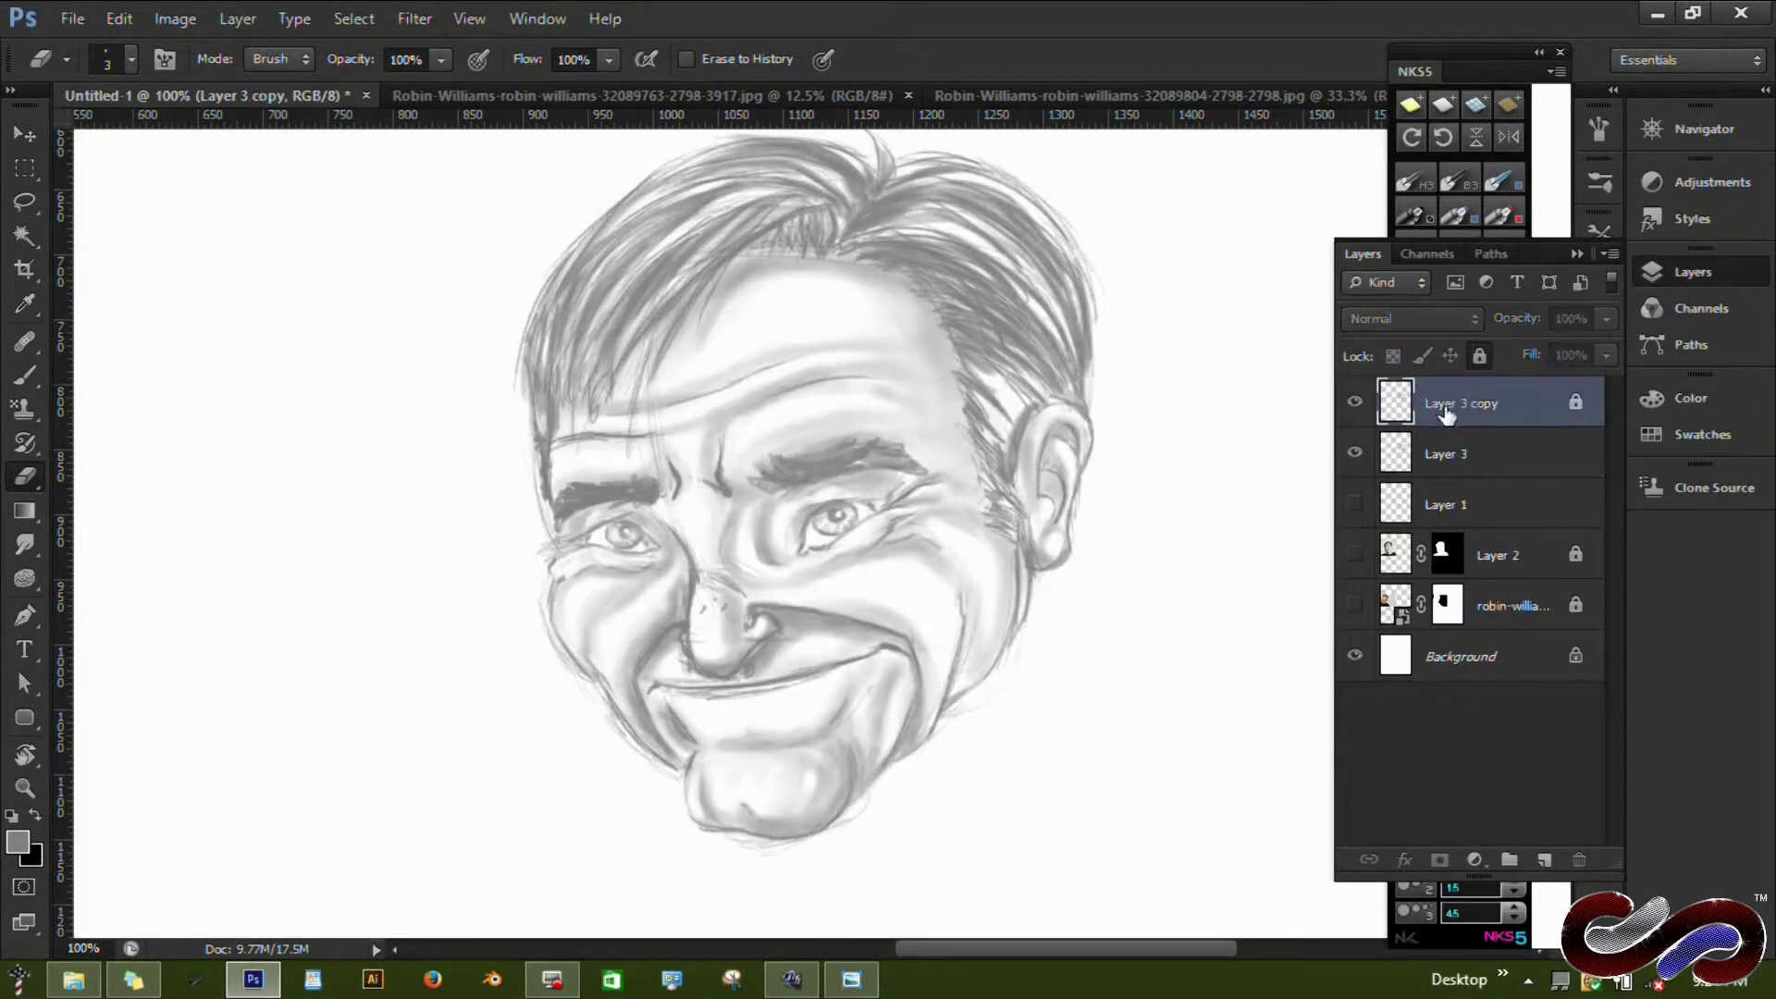
key(ctrl+j)
click(1353, 453)
click(1354, 504)
Zoom in on the right eye and review the brush Shape Dynamics settings.
key(ctrl+plus)
key(ctrl+plus)
key(ctrl+plus)
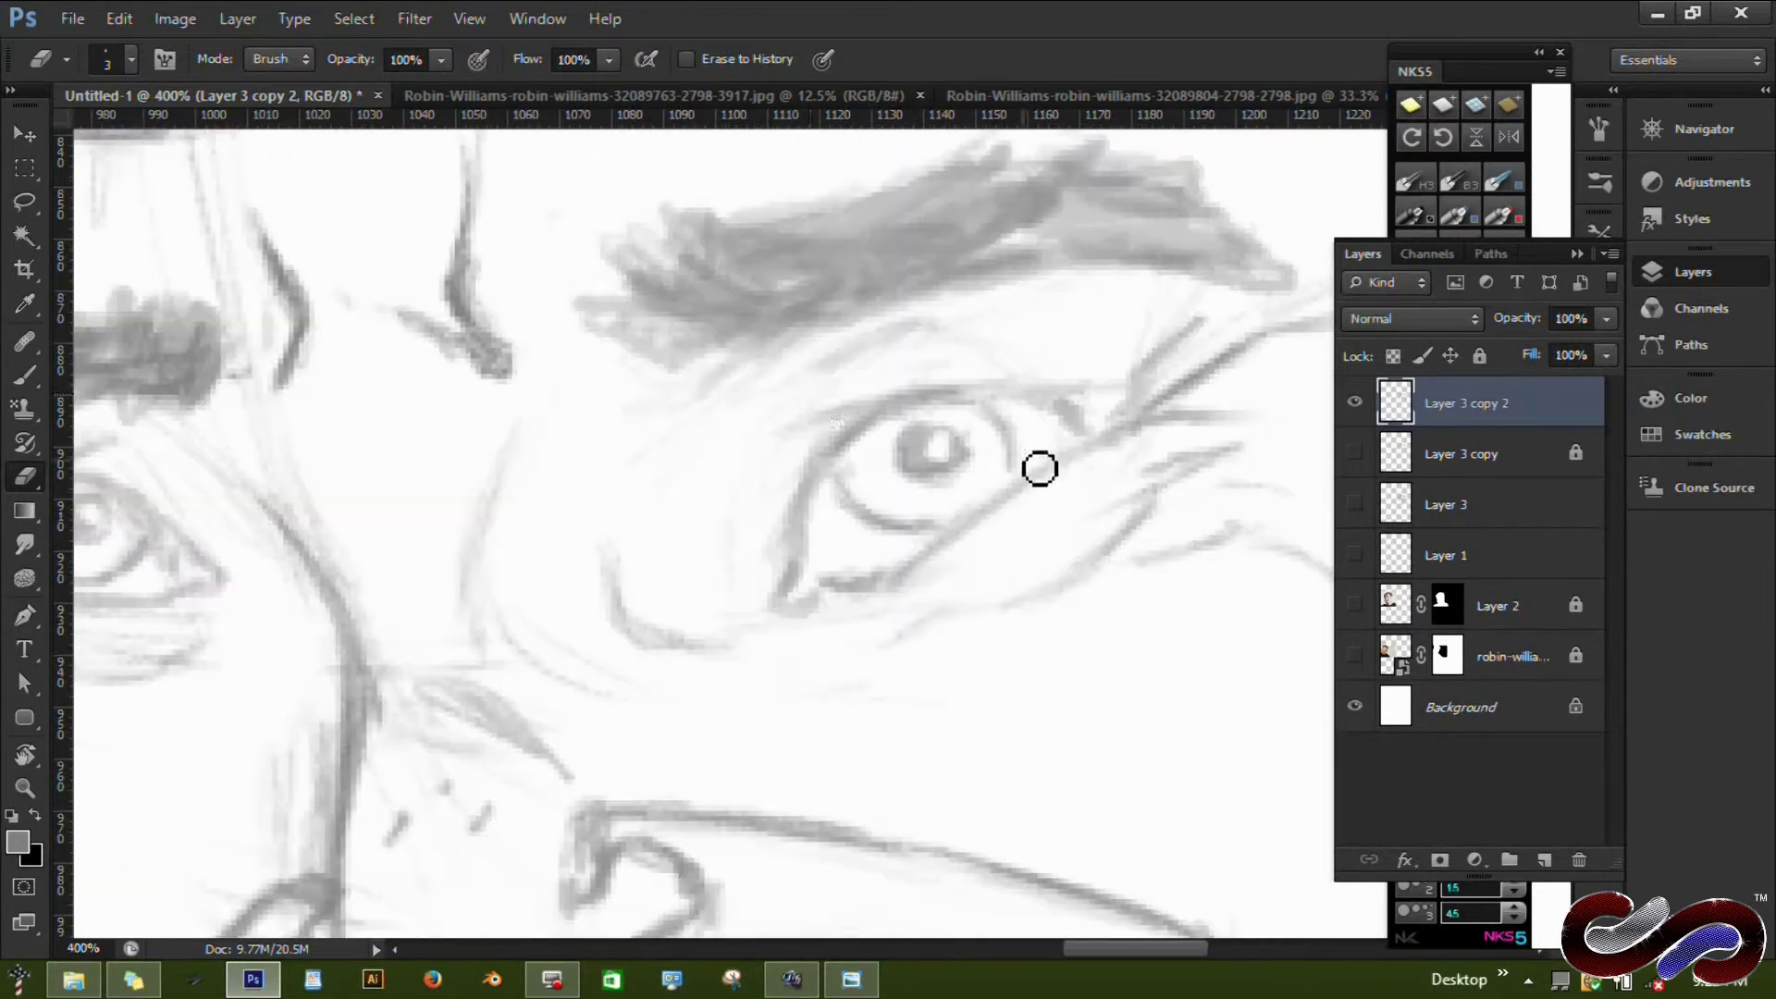
key(F5)
click(1181, 205)
click(1526, 112)
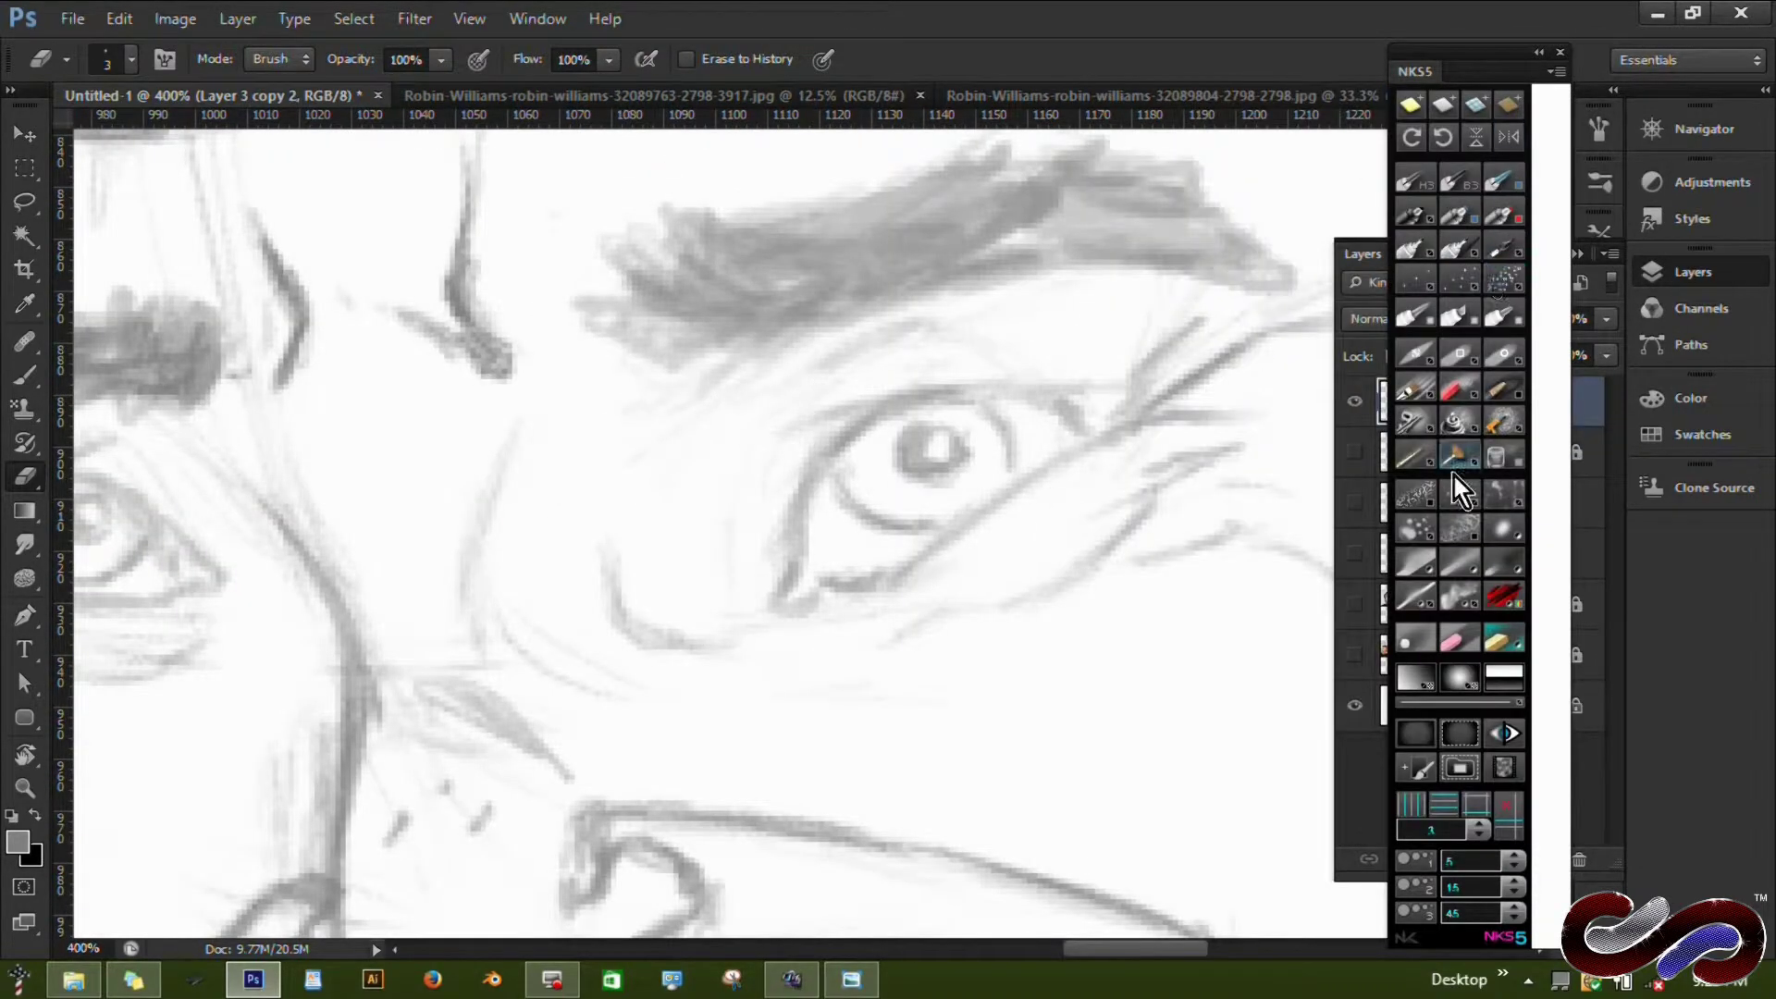
key(F5)
Shrink the eraser tip to 9 px in the Brush panel and bring the eyes into view.
click(1156, 191)
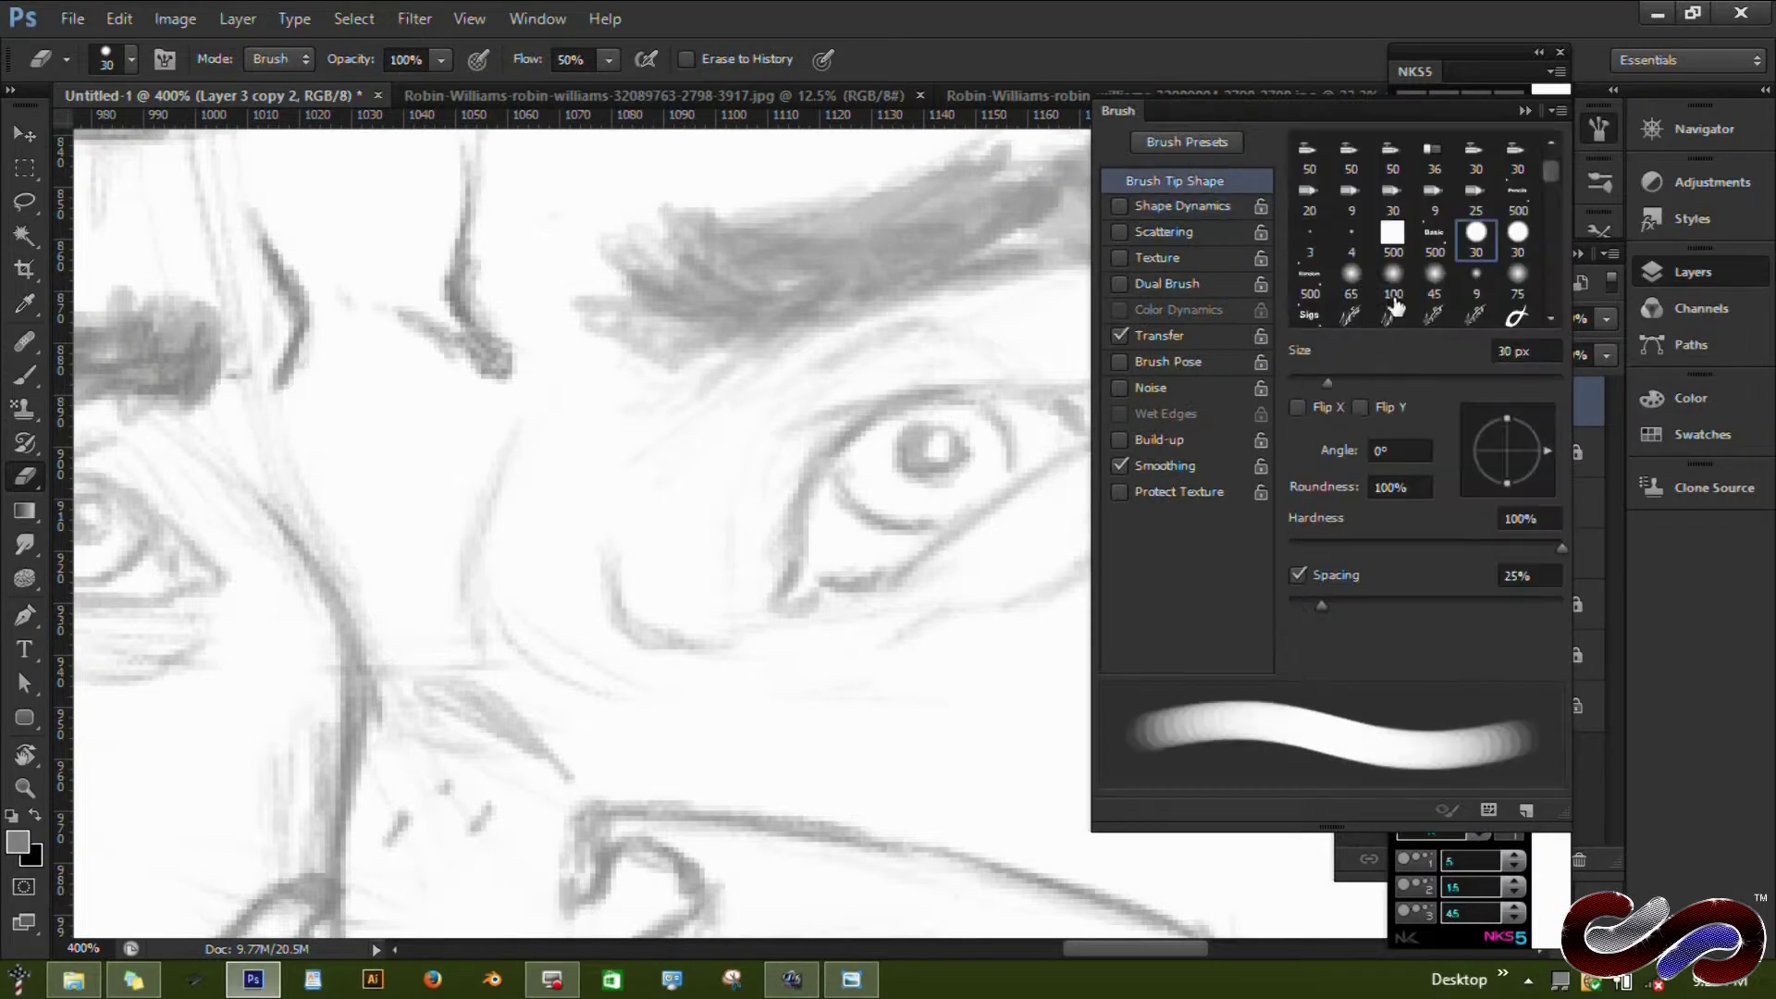
click(1394, 231)
key(F5)
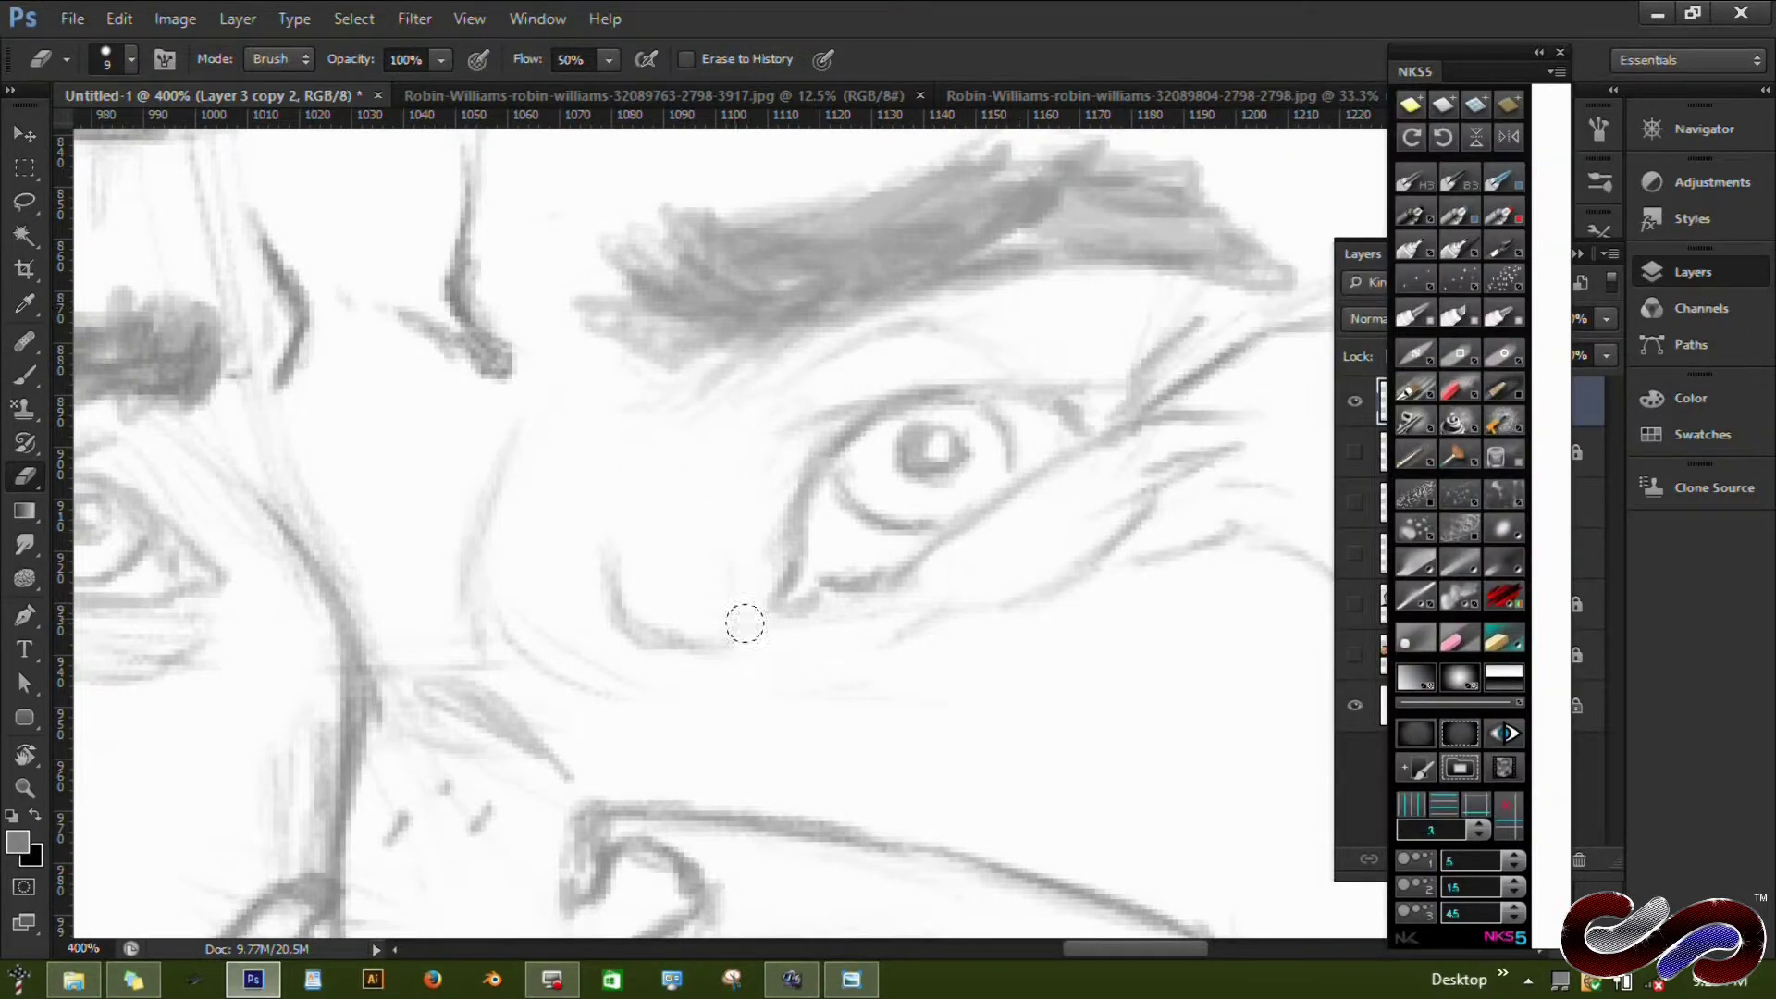
drag(450, 544, 658, 484)
drag(508, 686, 813, 673)
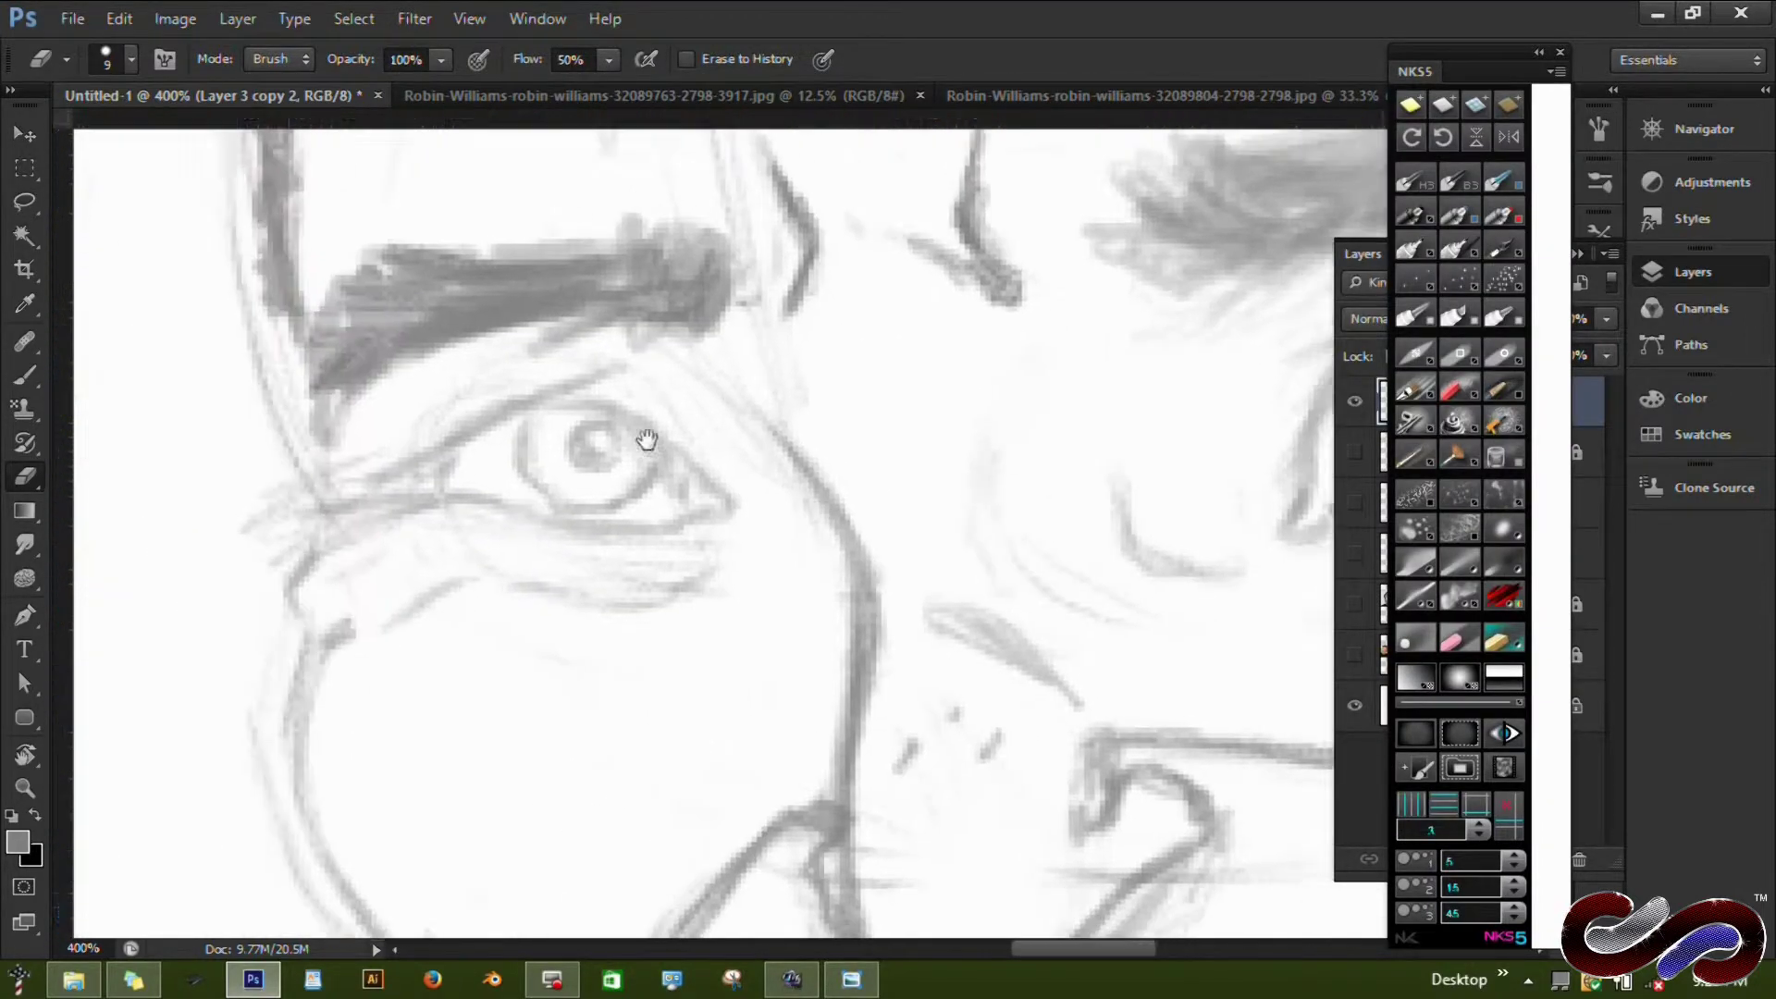
scroll(647, 504, down, 5)
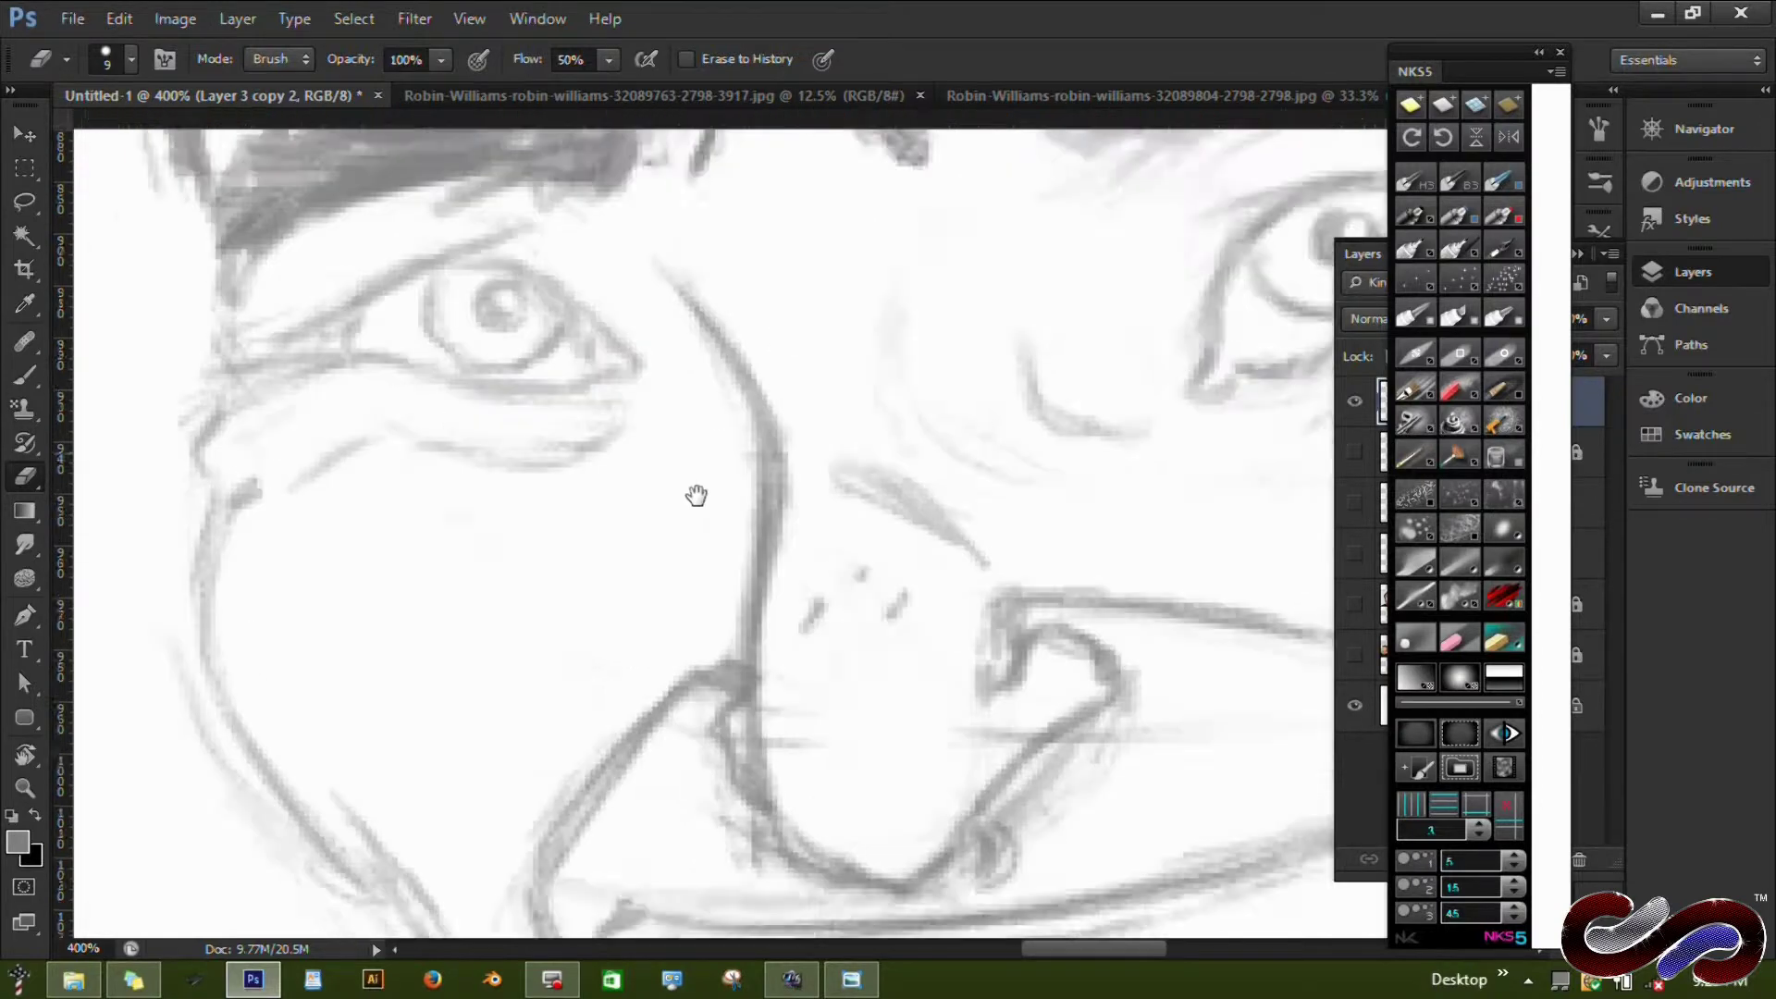
Erase faint stray strokes around the nose, lip and chin while panning the zoomed view.
mouse_move(792, 663)
mouse_down()
mouse_move(952, 615)
mouse_move(520, 695)
mouse_up()
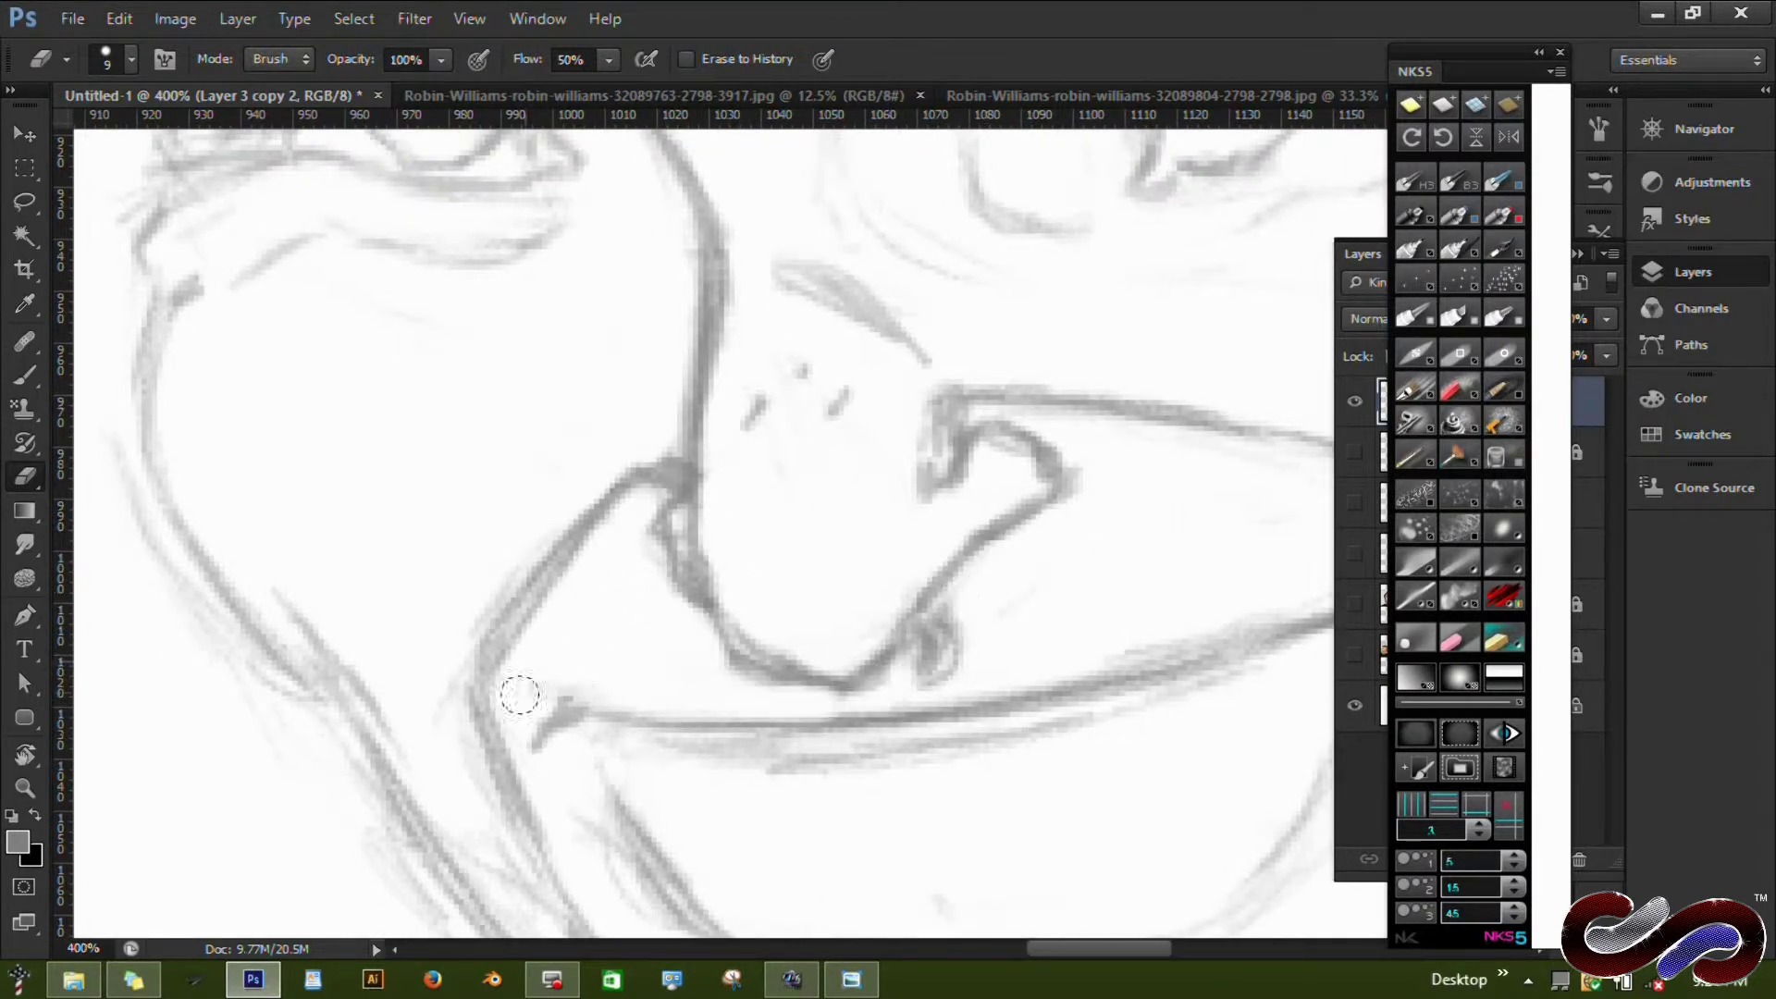
scroll(388, 463, down, 3)
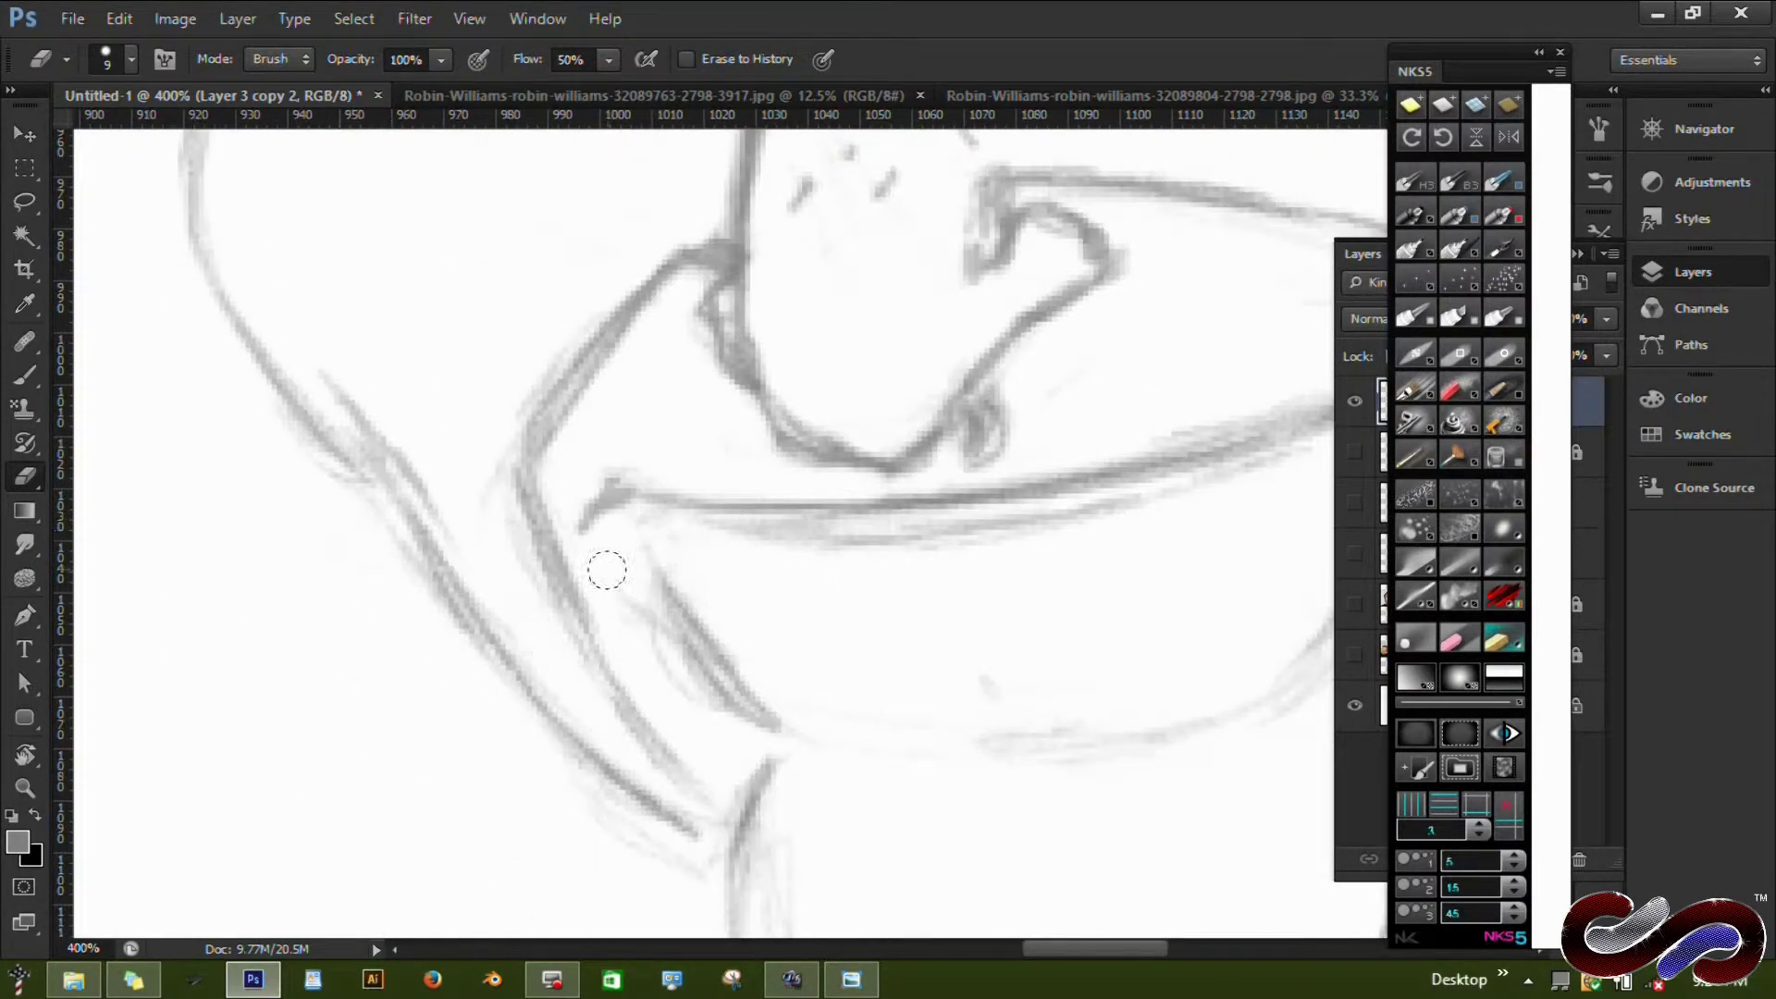
scroll(615, 610, down, 2)
scroll(703, 545, down, 2)
scroll(808, 788, right, 3)
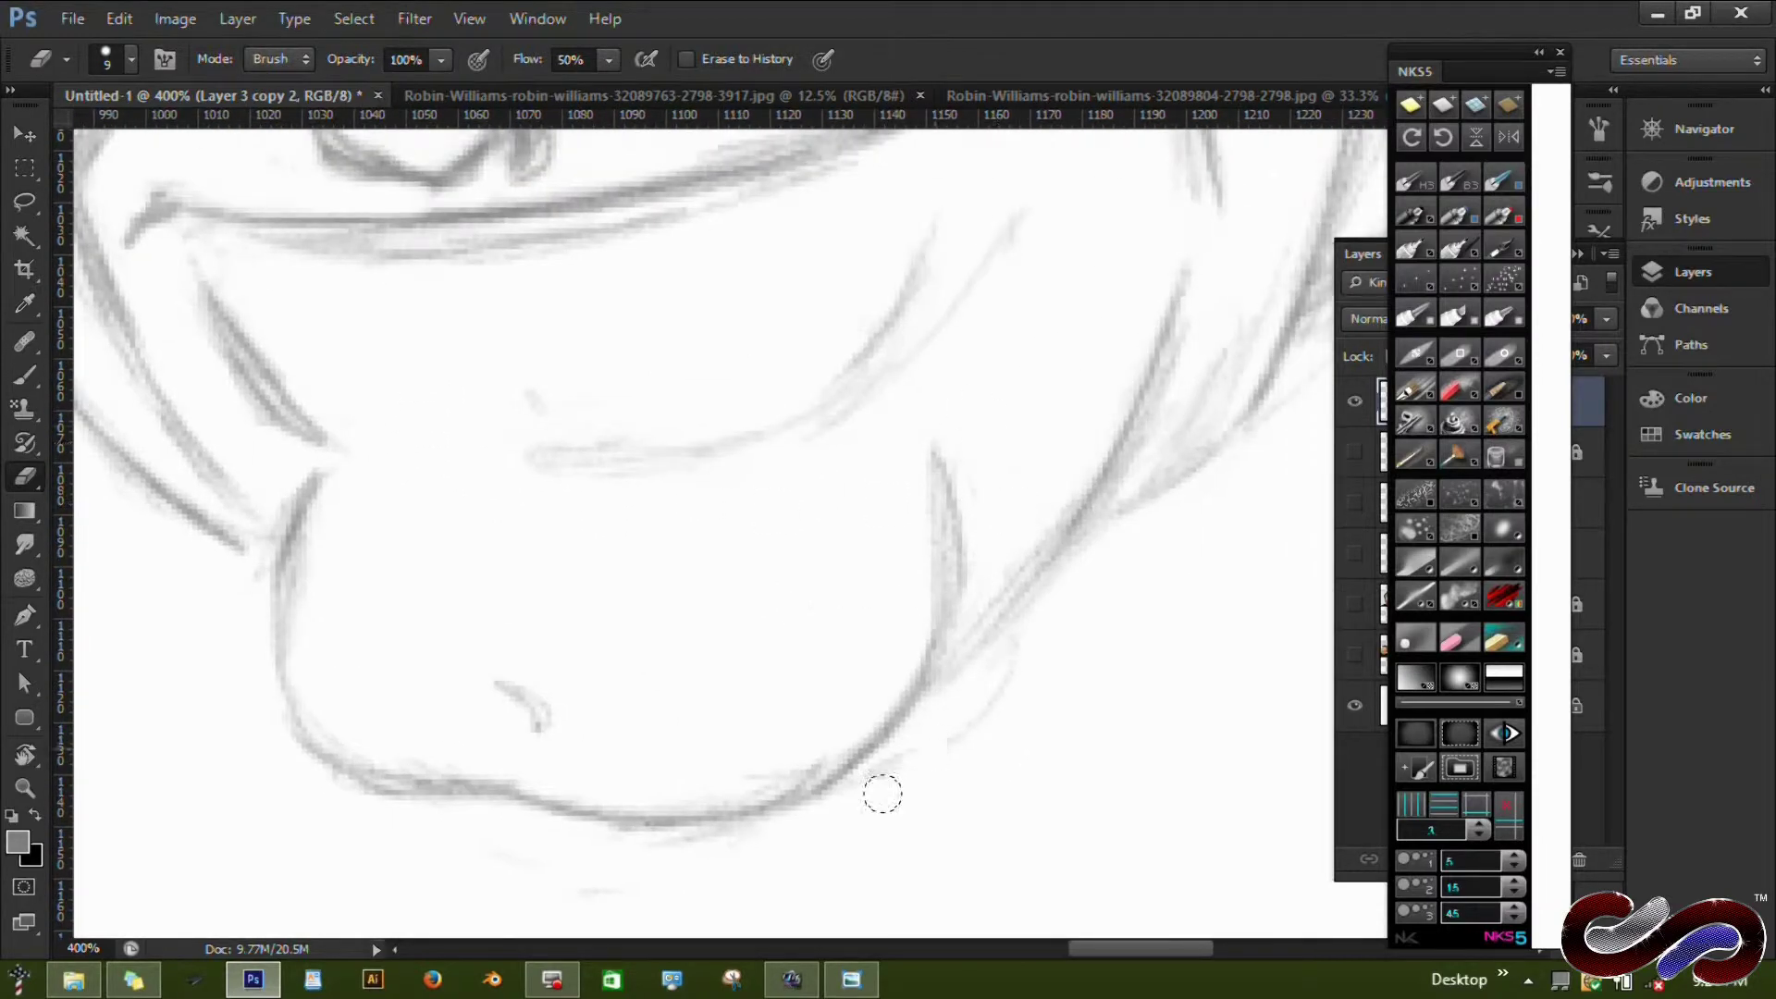
scroll(954, 671, up, 2)
scroll(1029, 550, up, 2)
scroll(1136, 357, down, 2)
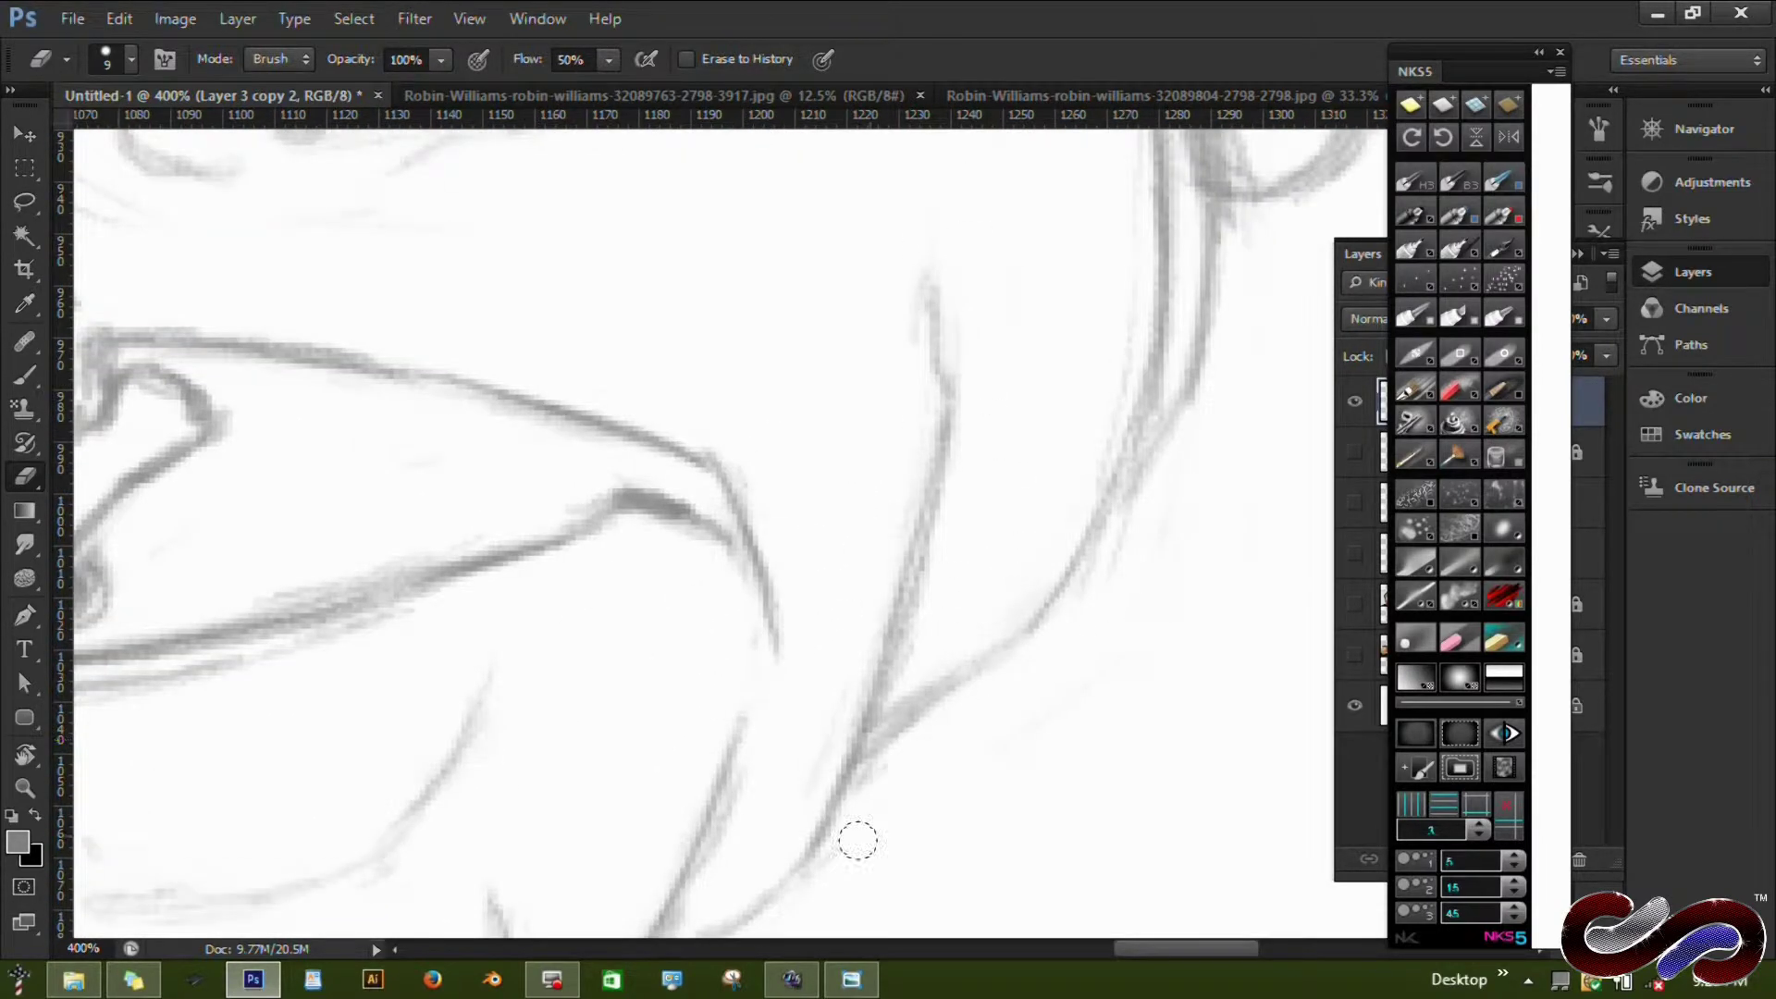
scroll(852, 840, up, 3)
scroll(1106, 397, right, 2)
scroll(983, 571, up, 2)
scroll(1047, 271, down, 2)
scroll(755, 385, left, 3)
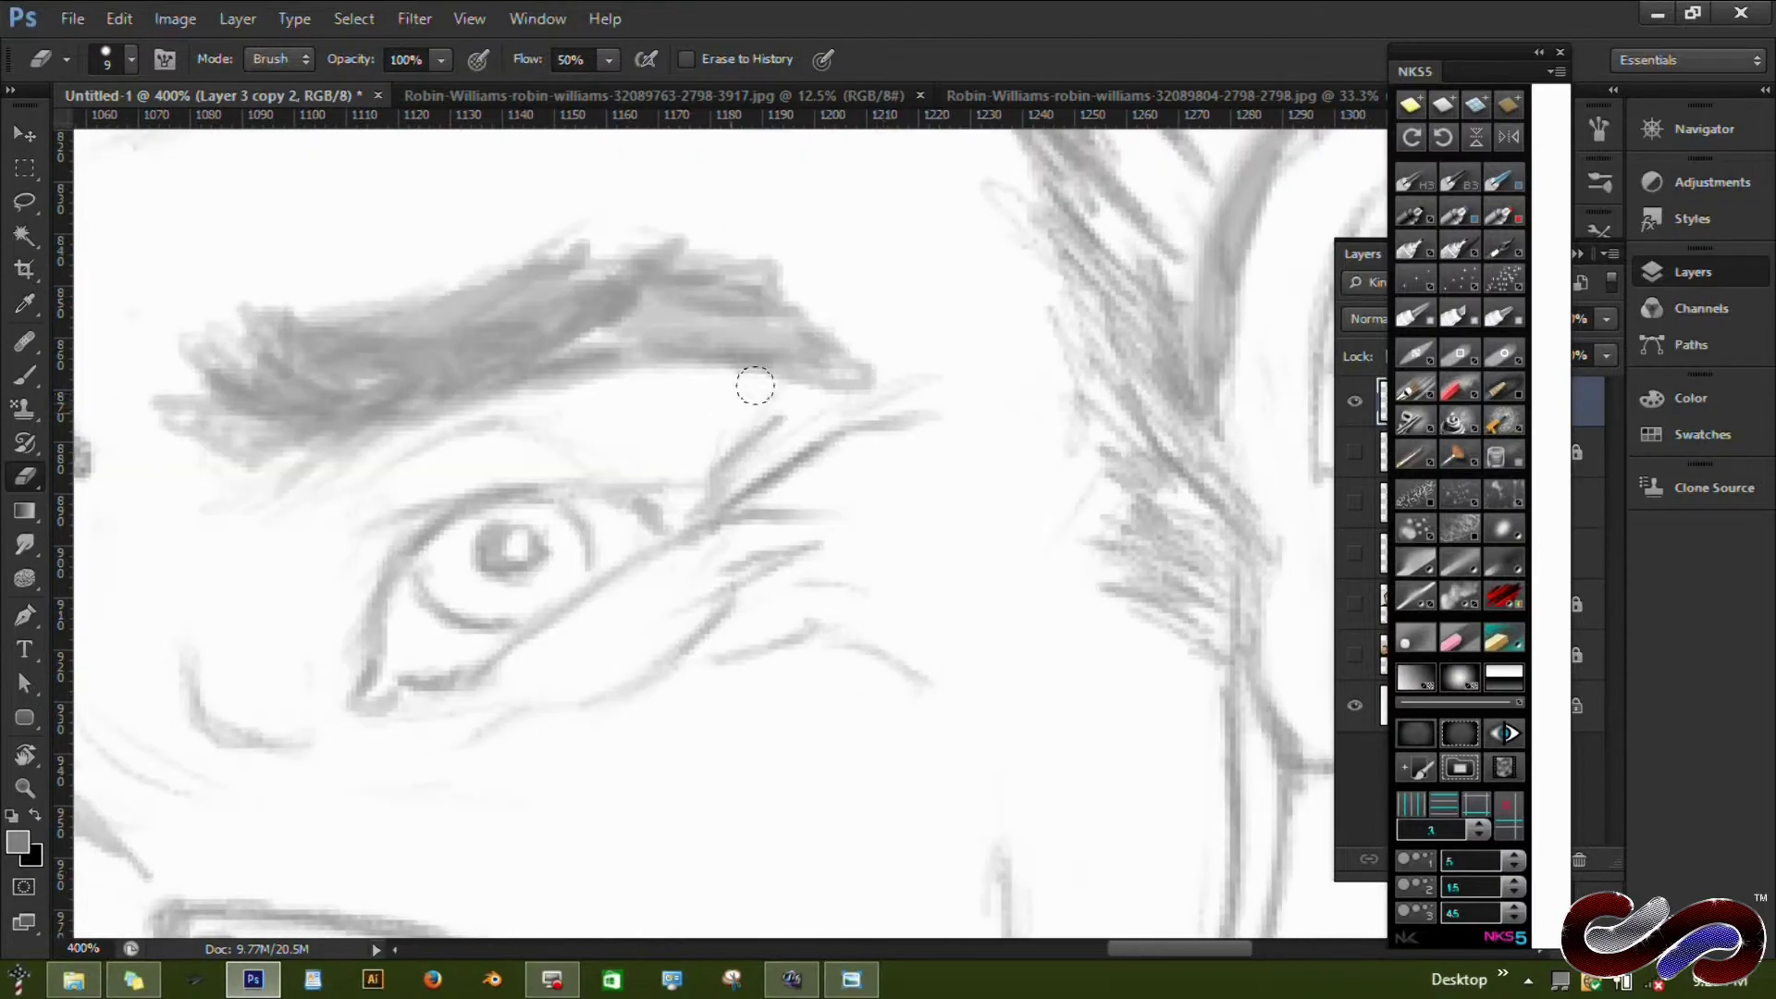
scroll(600, 410, left, 3)
Pan across the face and zoom back out to 100% with the Eraser active.
key(b)
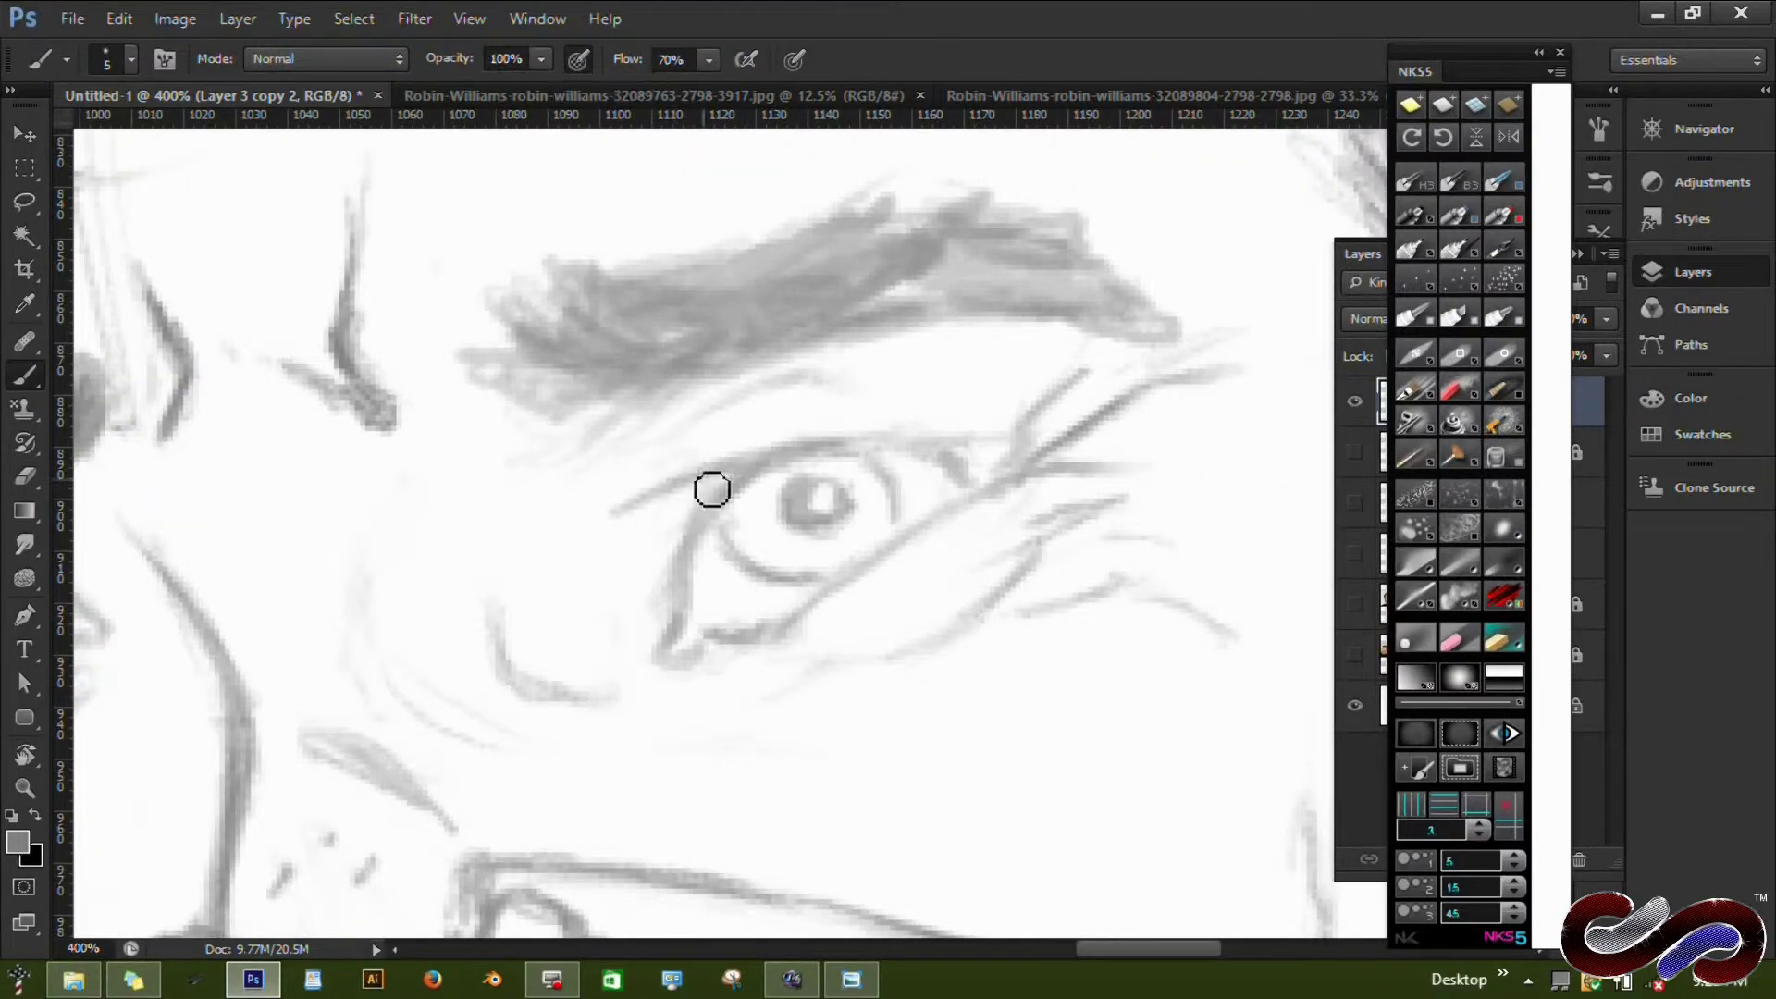
scroll(1138, 396, up, 1)
scroll(567, 515, up, 2)
scroll(777, 456, right, 2)
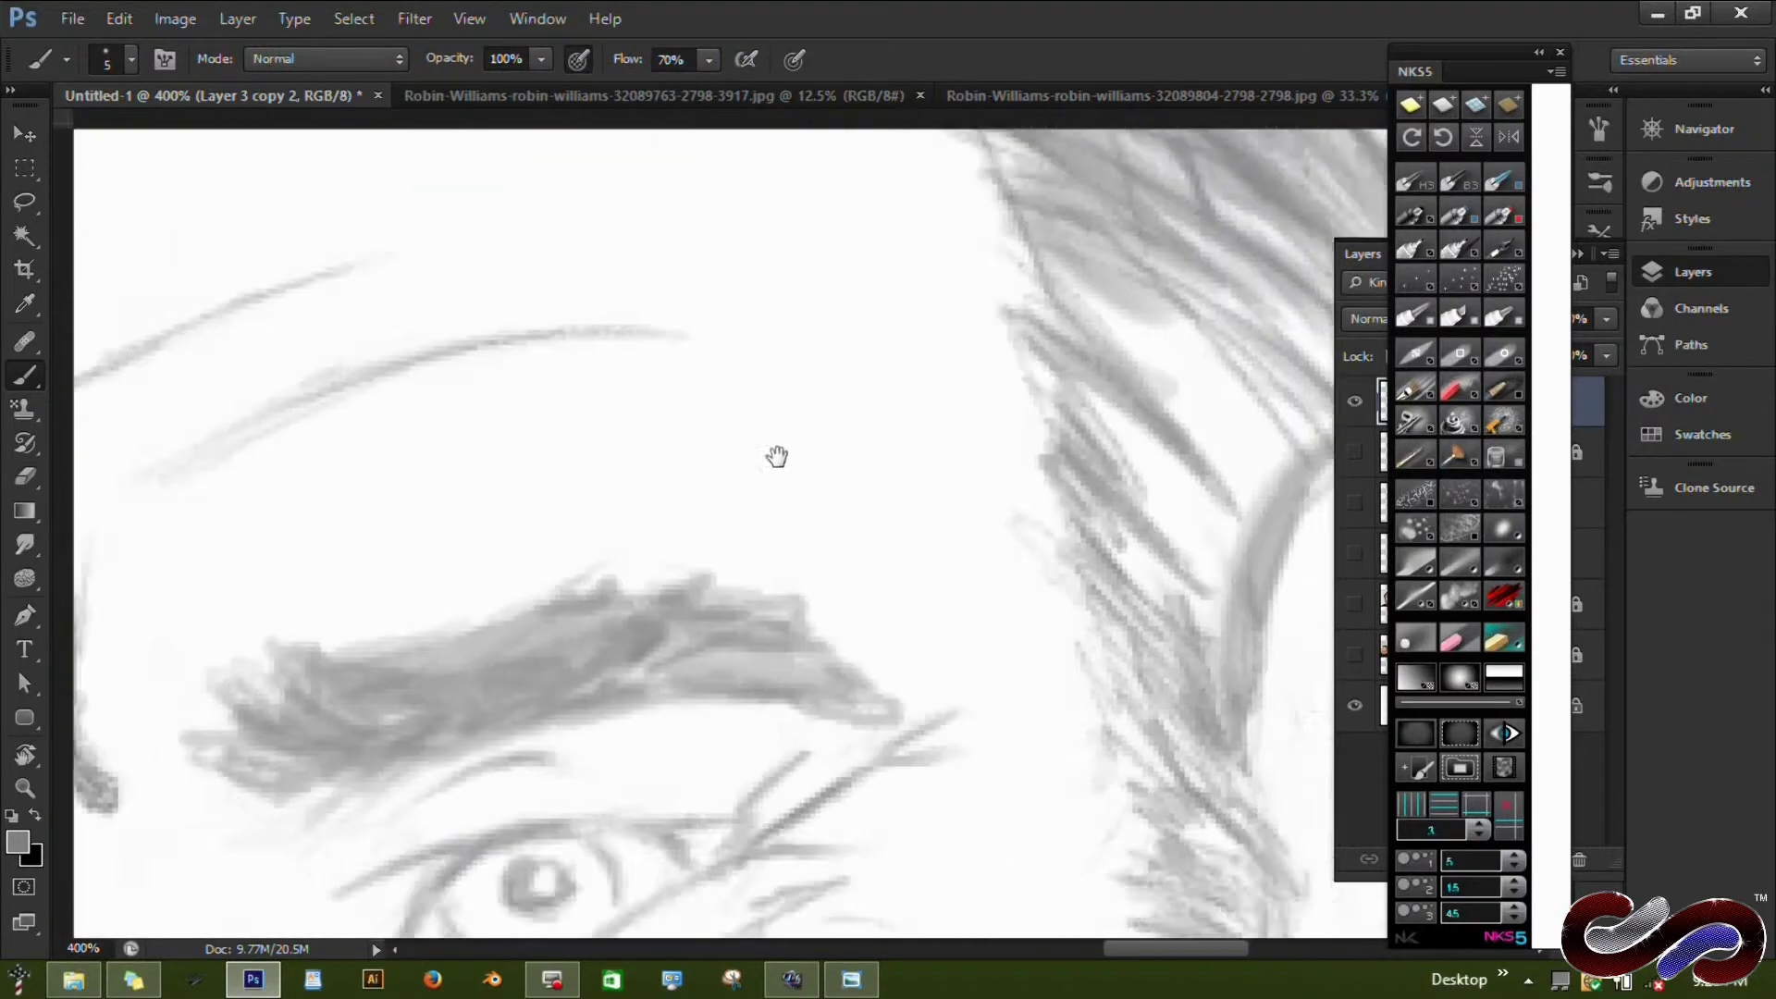
scroll(777, 456, up, 3)
key(e)
key(ctrl+minus)
key(ctrl+minus)
key(ctrl+minus)
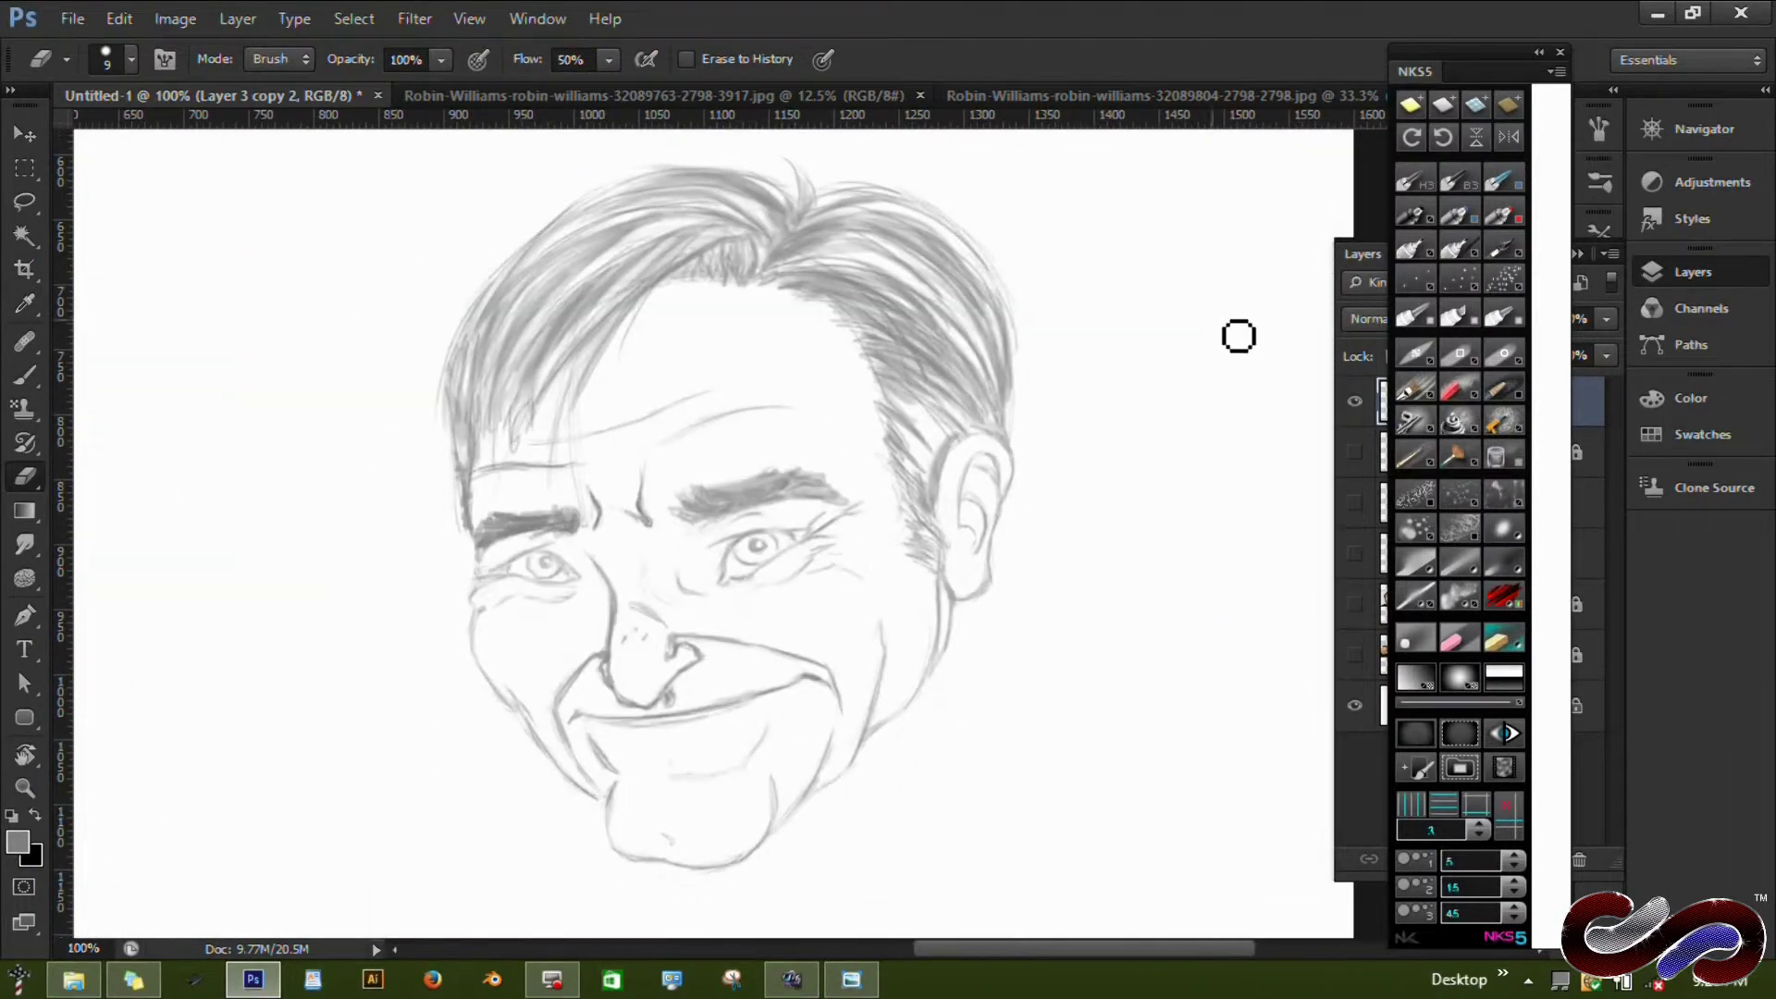
Show Layer 3, duplicate it, and colour-label the selected layers green.
click(1652, 274)
click(1355, 504)
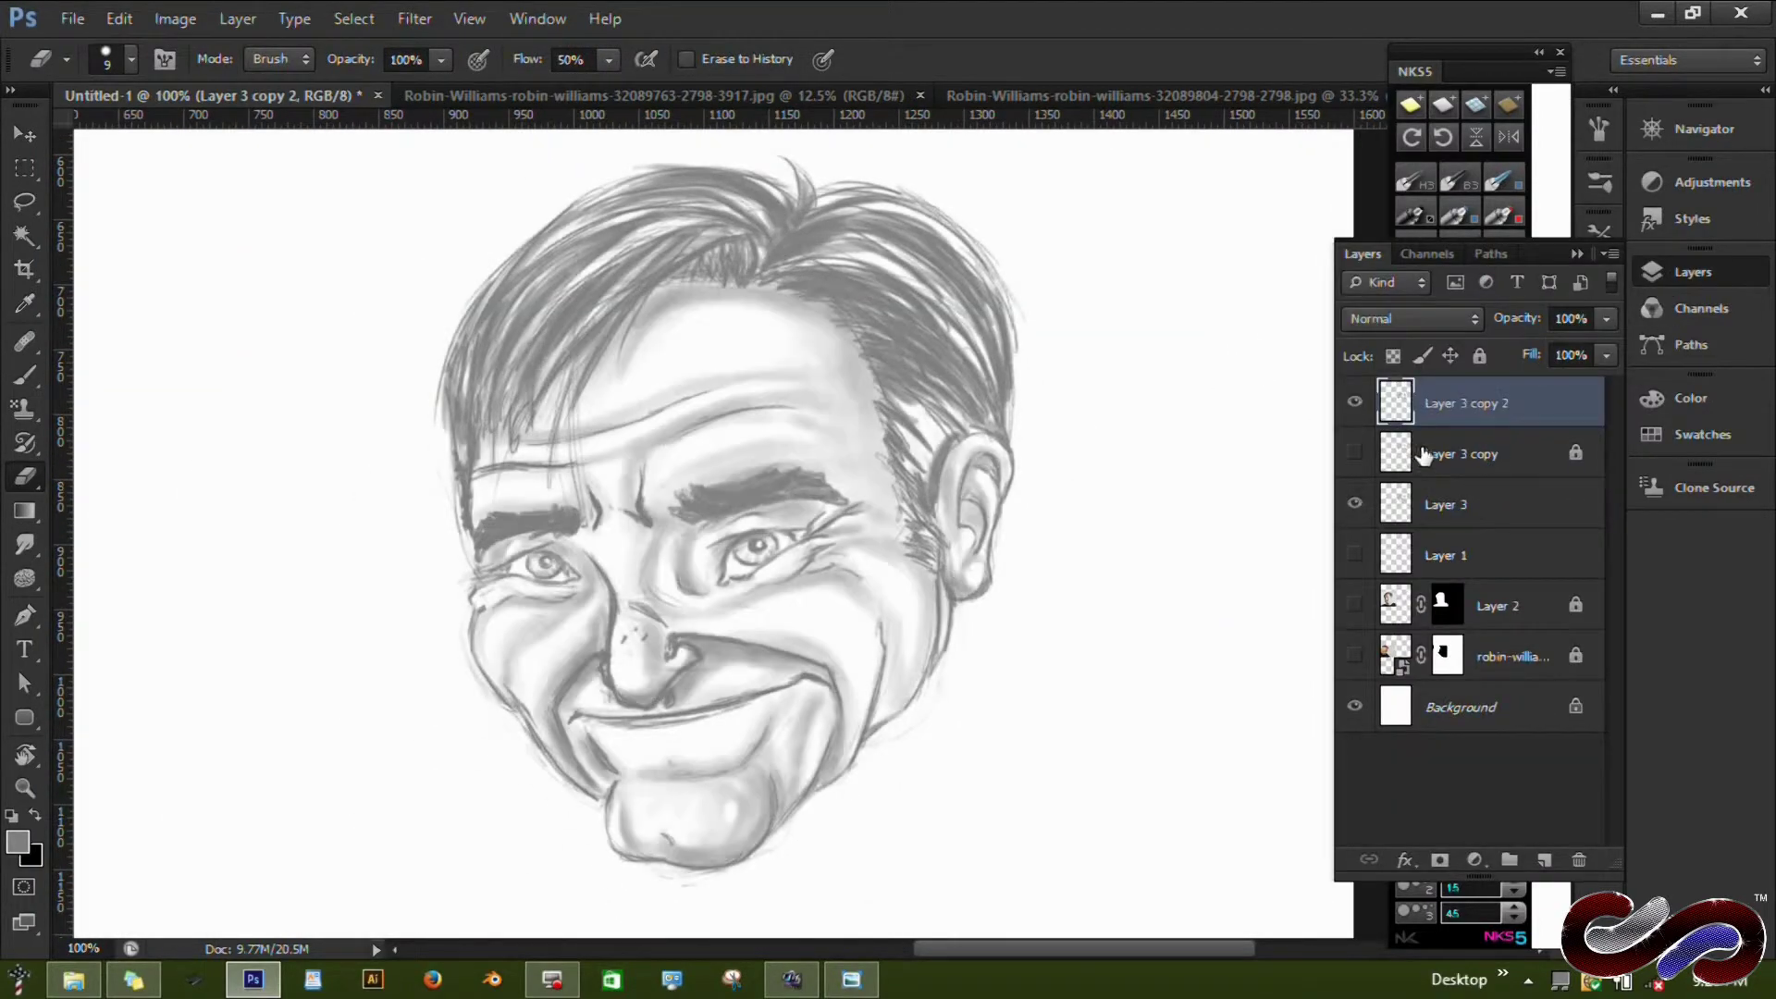
ctrl+click(1443, 504)
key(ctrl+j)
click(1452, 605)
ctrl+click(1452, 504)
right_click(1470, 504)
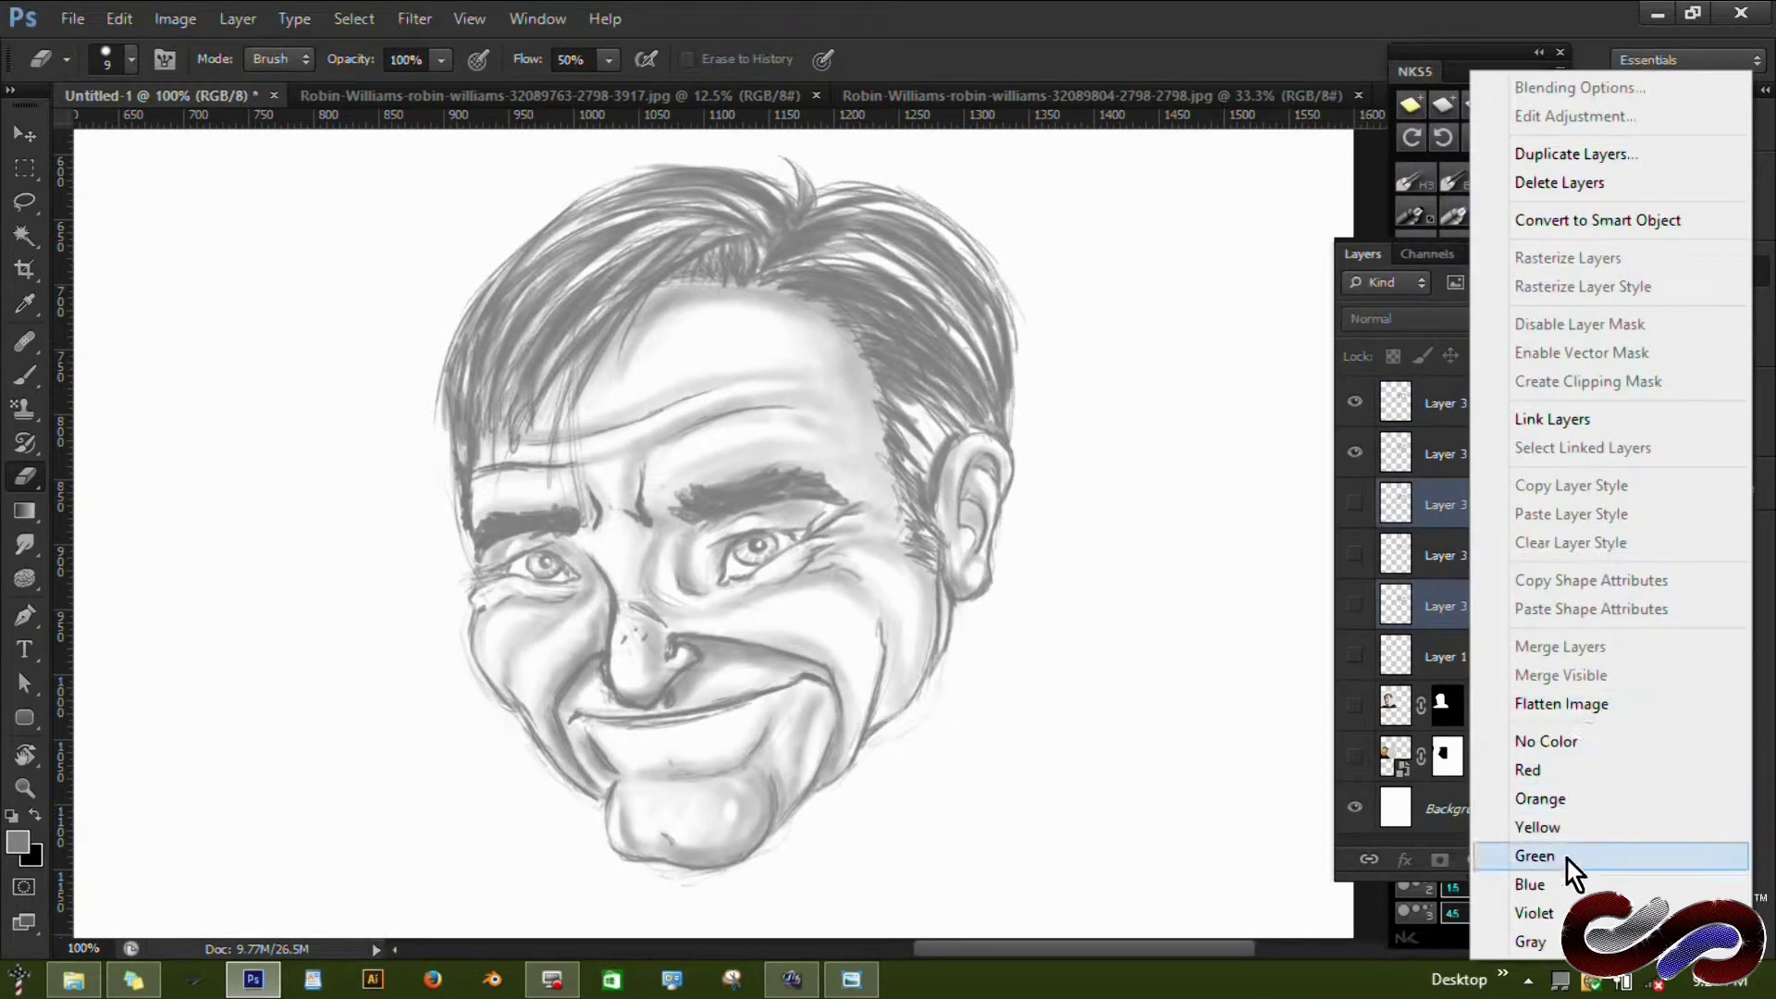
click(1535, 856)
Tint the face, jaw, eye and brow linework pinkish red, then add tan over the brow.
key(b)
right_click(1031, 442)
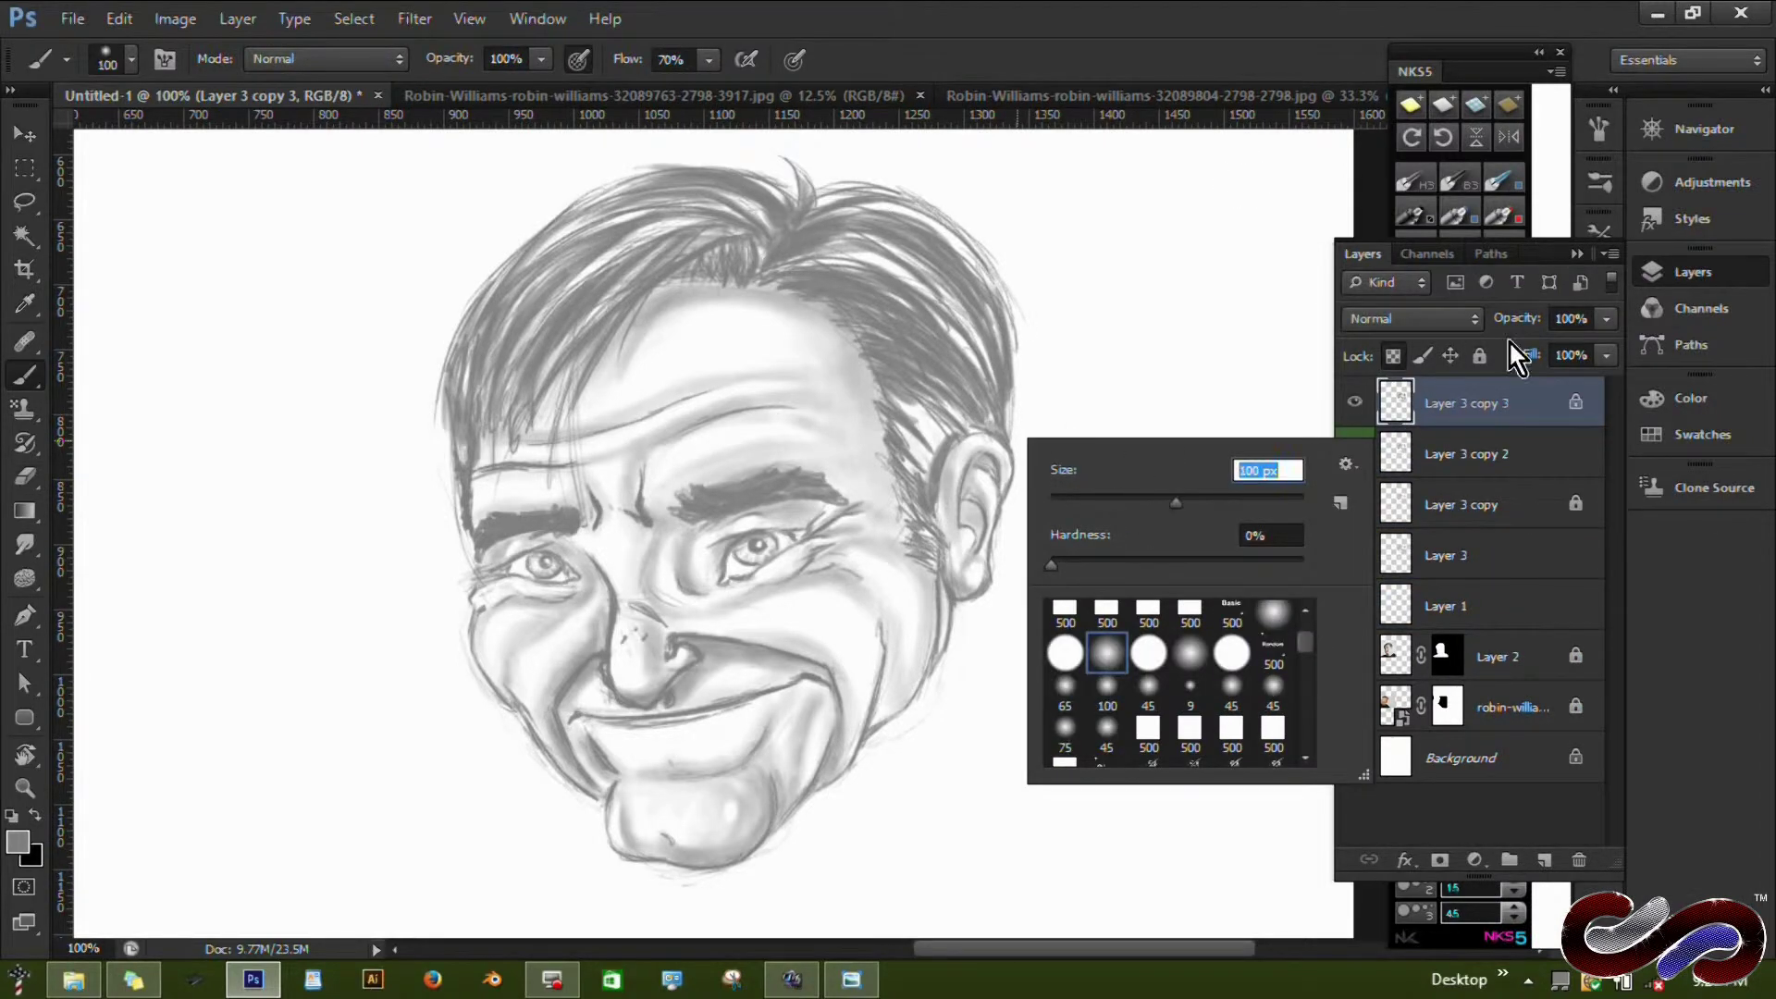
click(1655, 433)
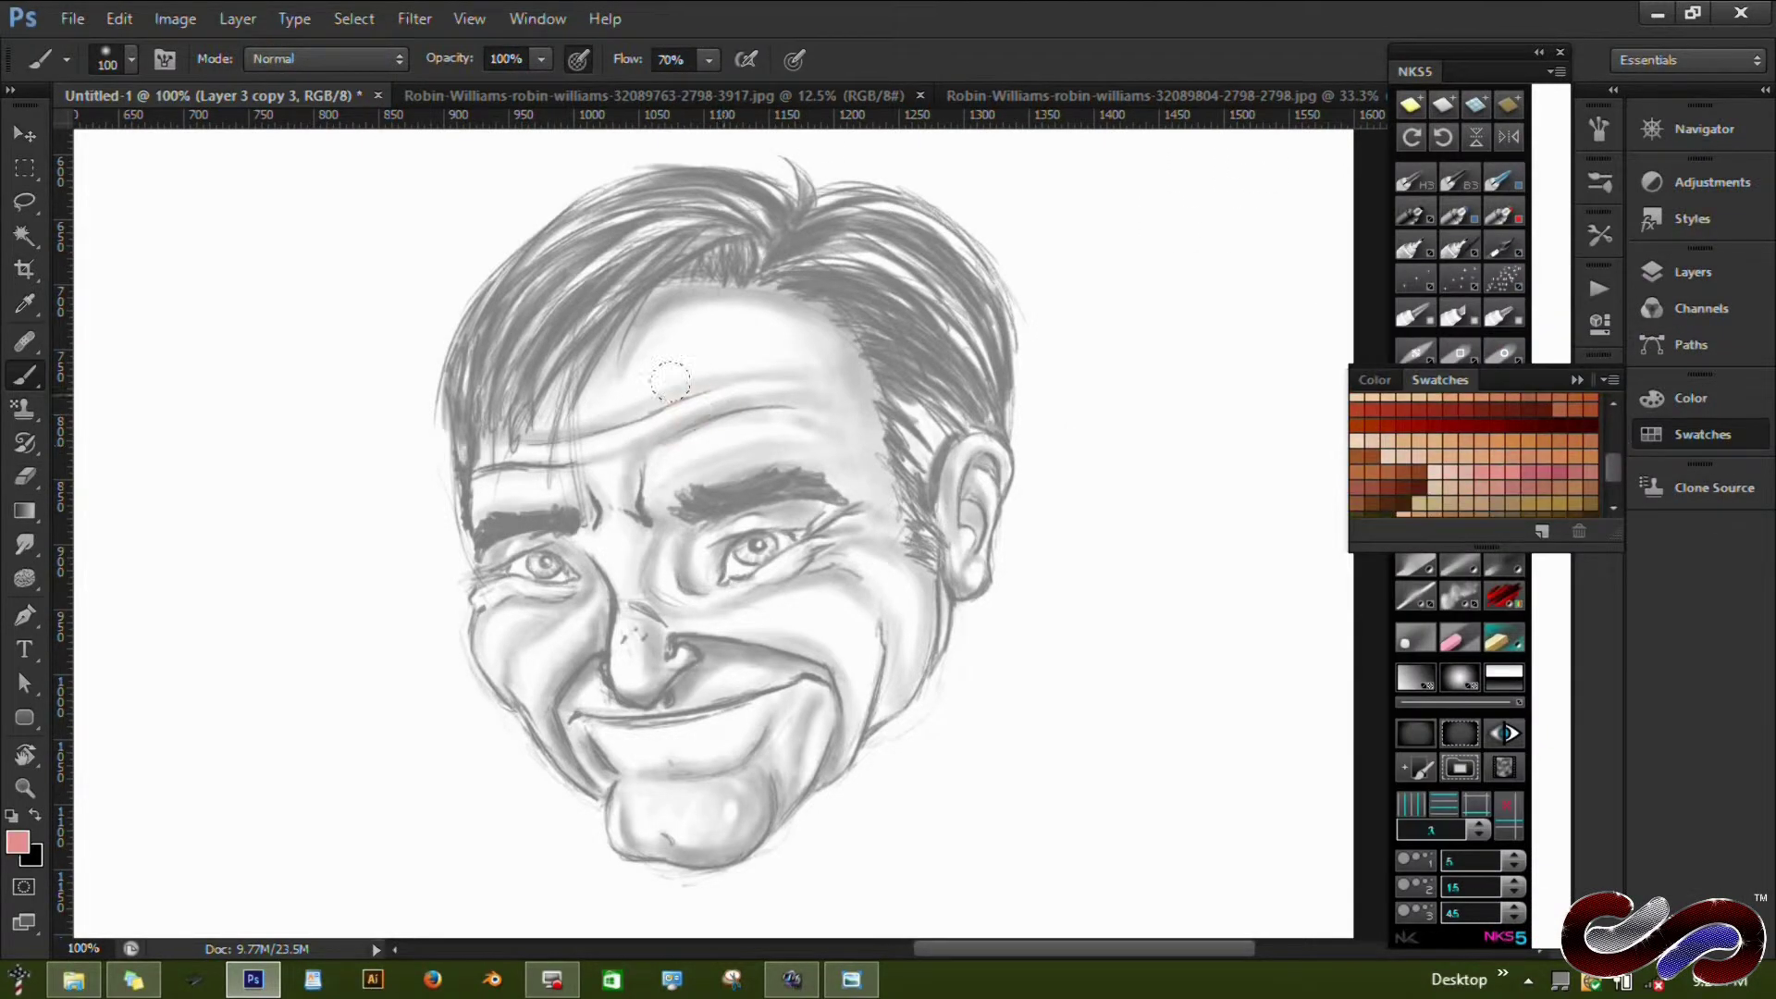
drag(669, 379, 777, 499)
drag(481, 518, 833, 832)
drag(925, 435, 962, 648)
drag(647, 278, 925, 444)
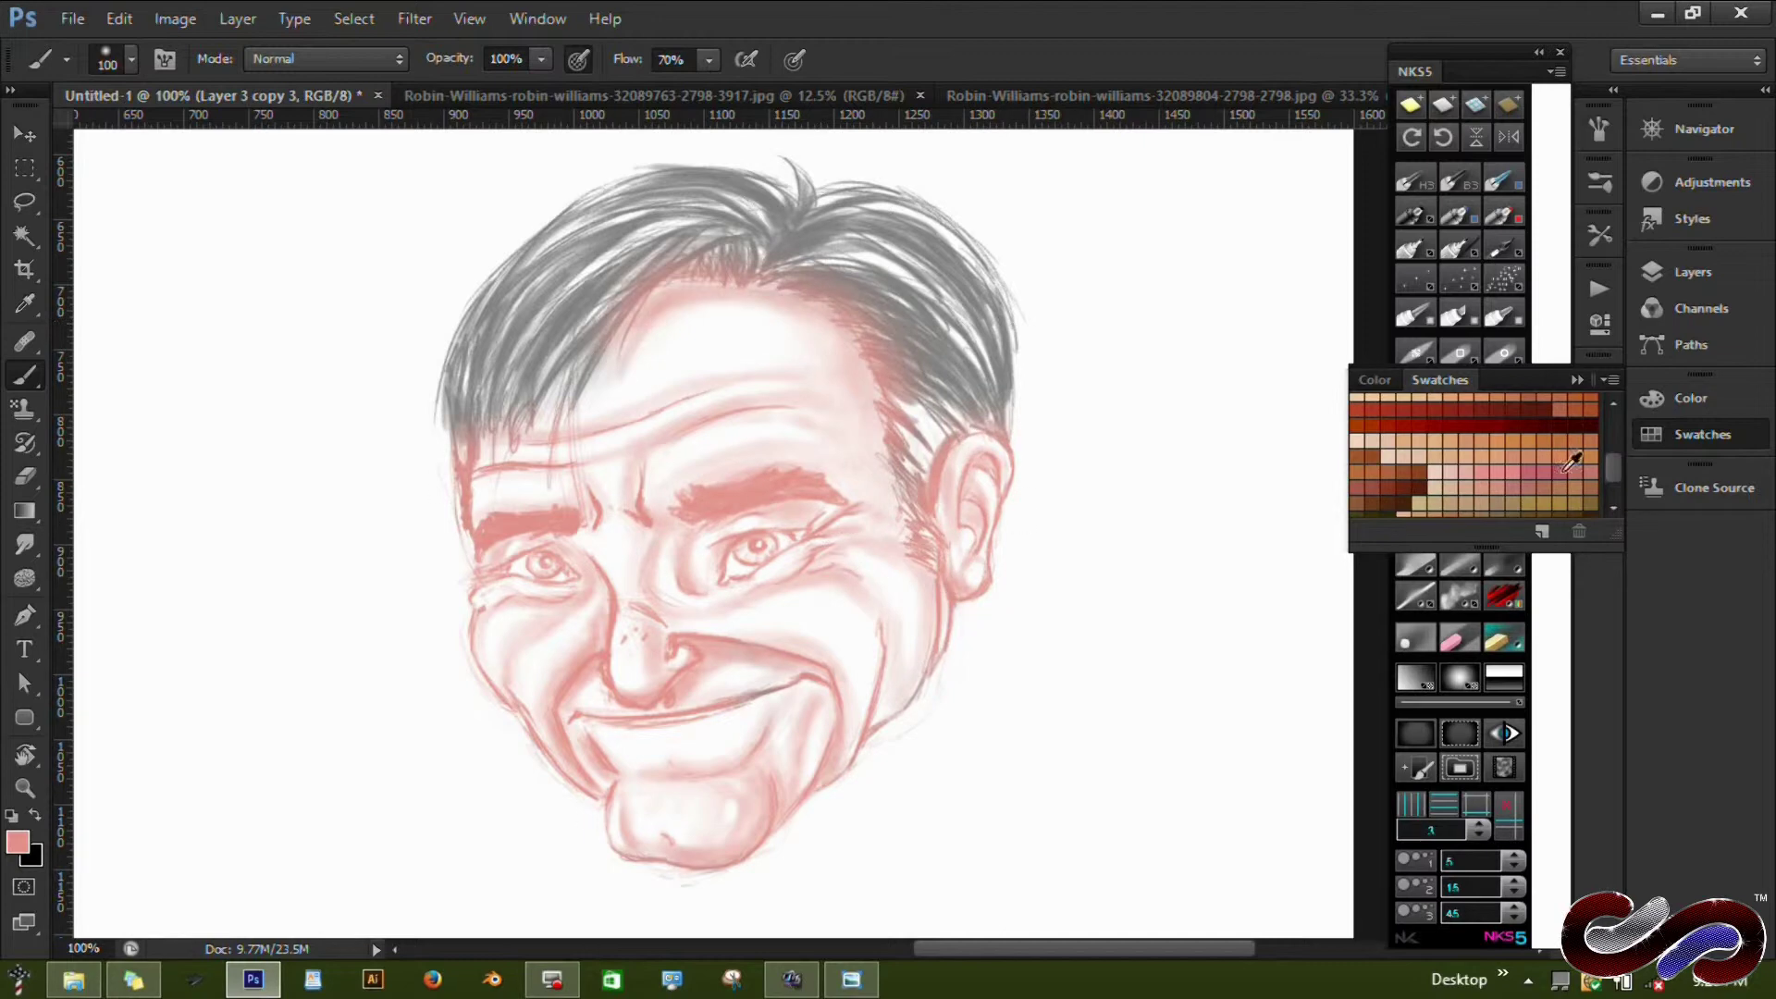
click(1571, 462)
drag(542, 59, 573, 66)
drag(564, 523, 589, 446)
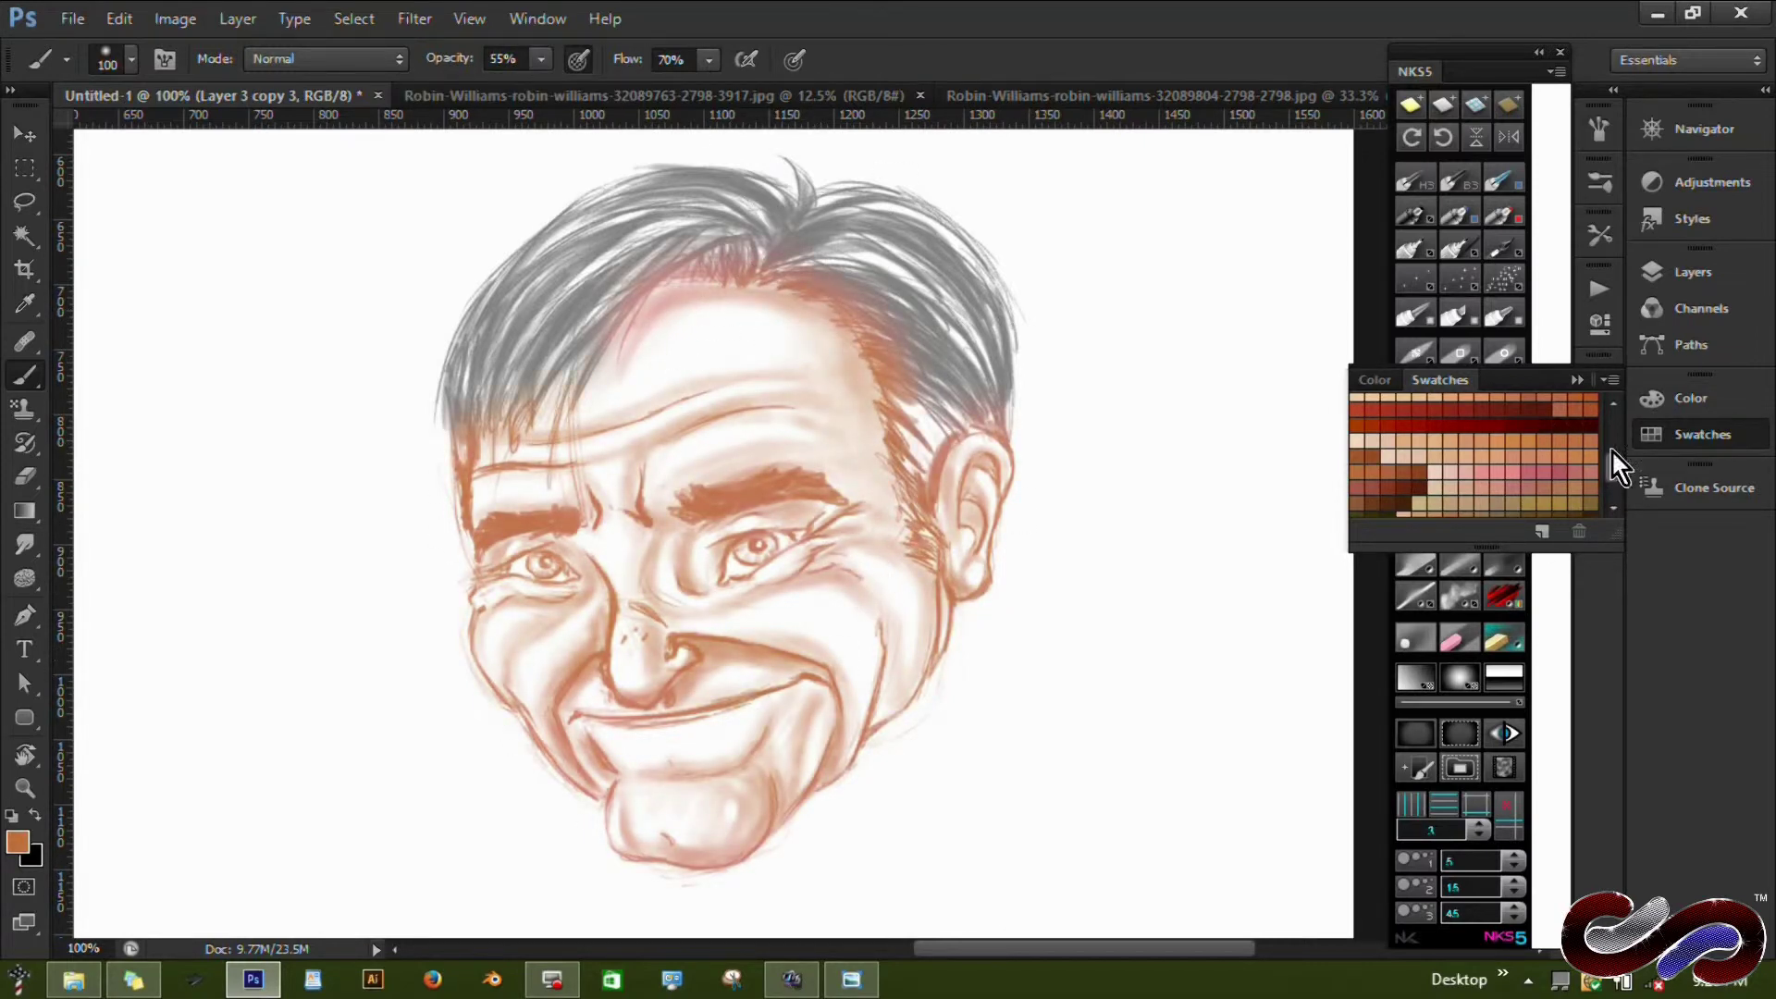
At full opacity and 90% flow, darken the smile, chin, cheek and jaw lines brown.
scroll(1614, 467, up, 3)
key(shift+9)
key(0)
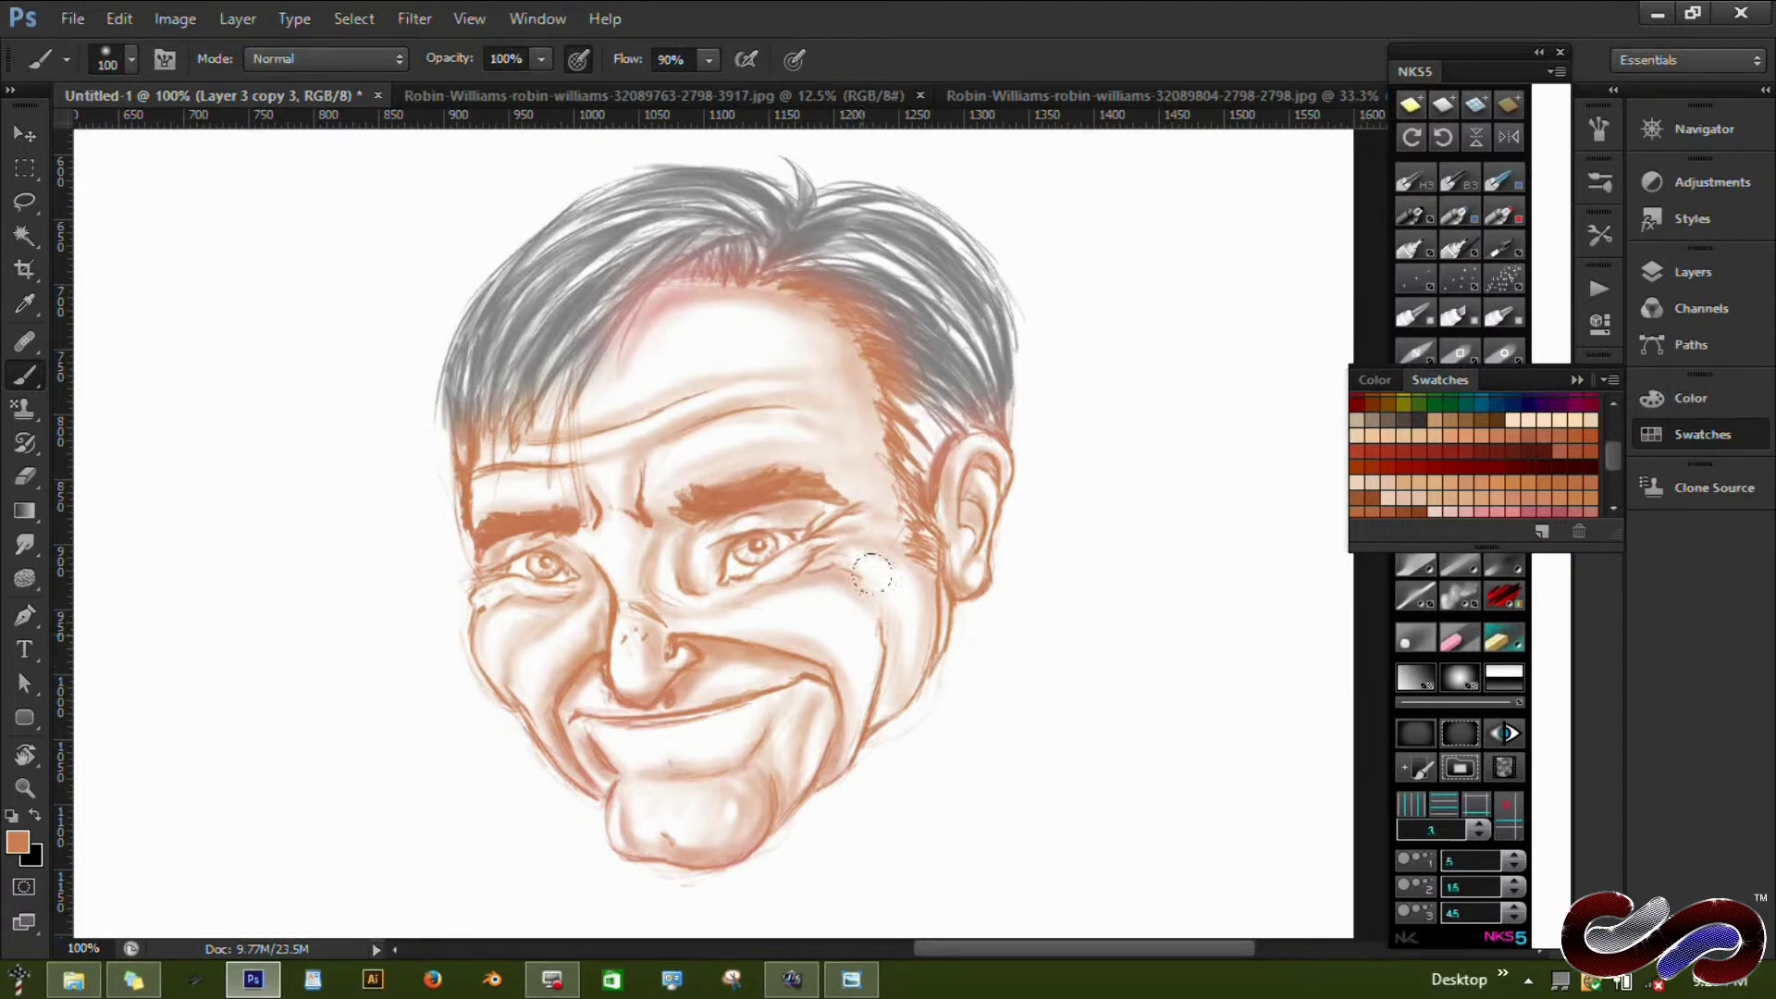
alt+click(871, 573)
mouse_move(832, 296)
mouse_down()
mouse_move(920, 536)
mouse_move(888, 707)
mouse_up()
drag(564, 721, 675, 781)
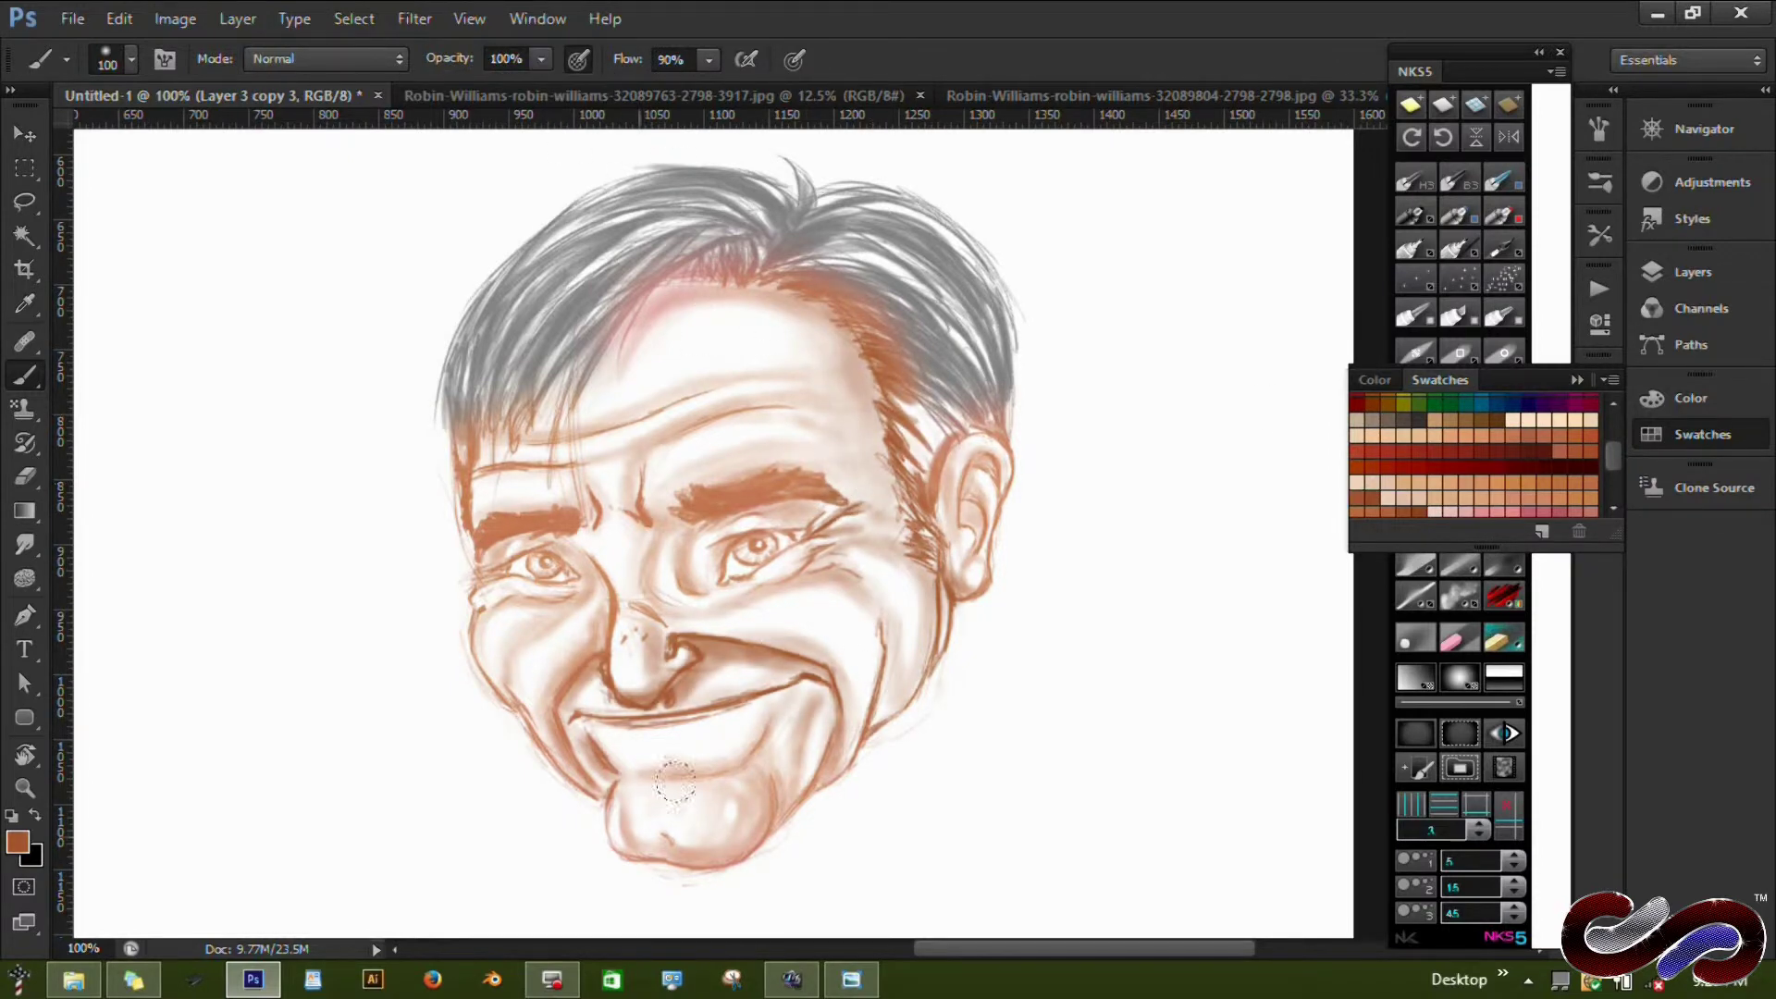
Add a new empty layer and set the brush to 31% opacity and 49% flow.
click(1692, 271)
click(1540, 847)
mouse_move(740, 333)
mouse_down()
mouse_move(814, 296)
mouse_move(887, 592)
mouse_move(532, 626)
mouse_up()
key(ctrl+z)
key(3)
key(1)
key(shift+4)
key(shift+9)
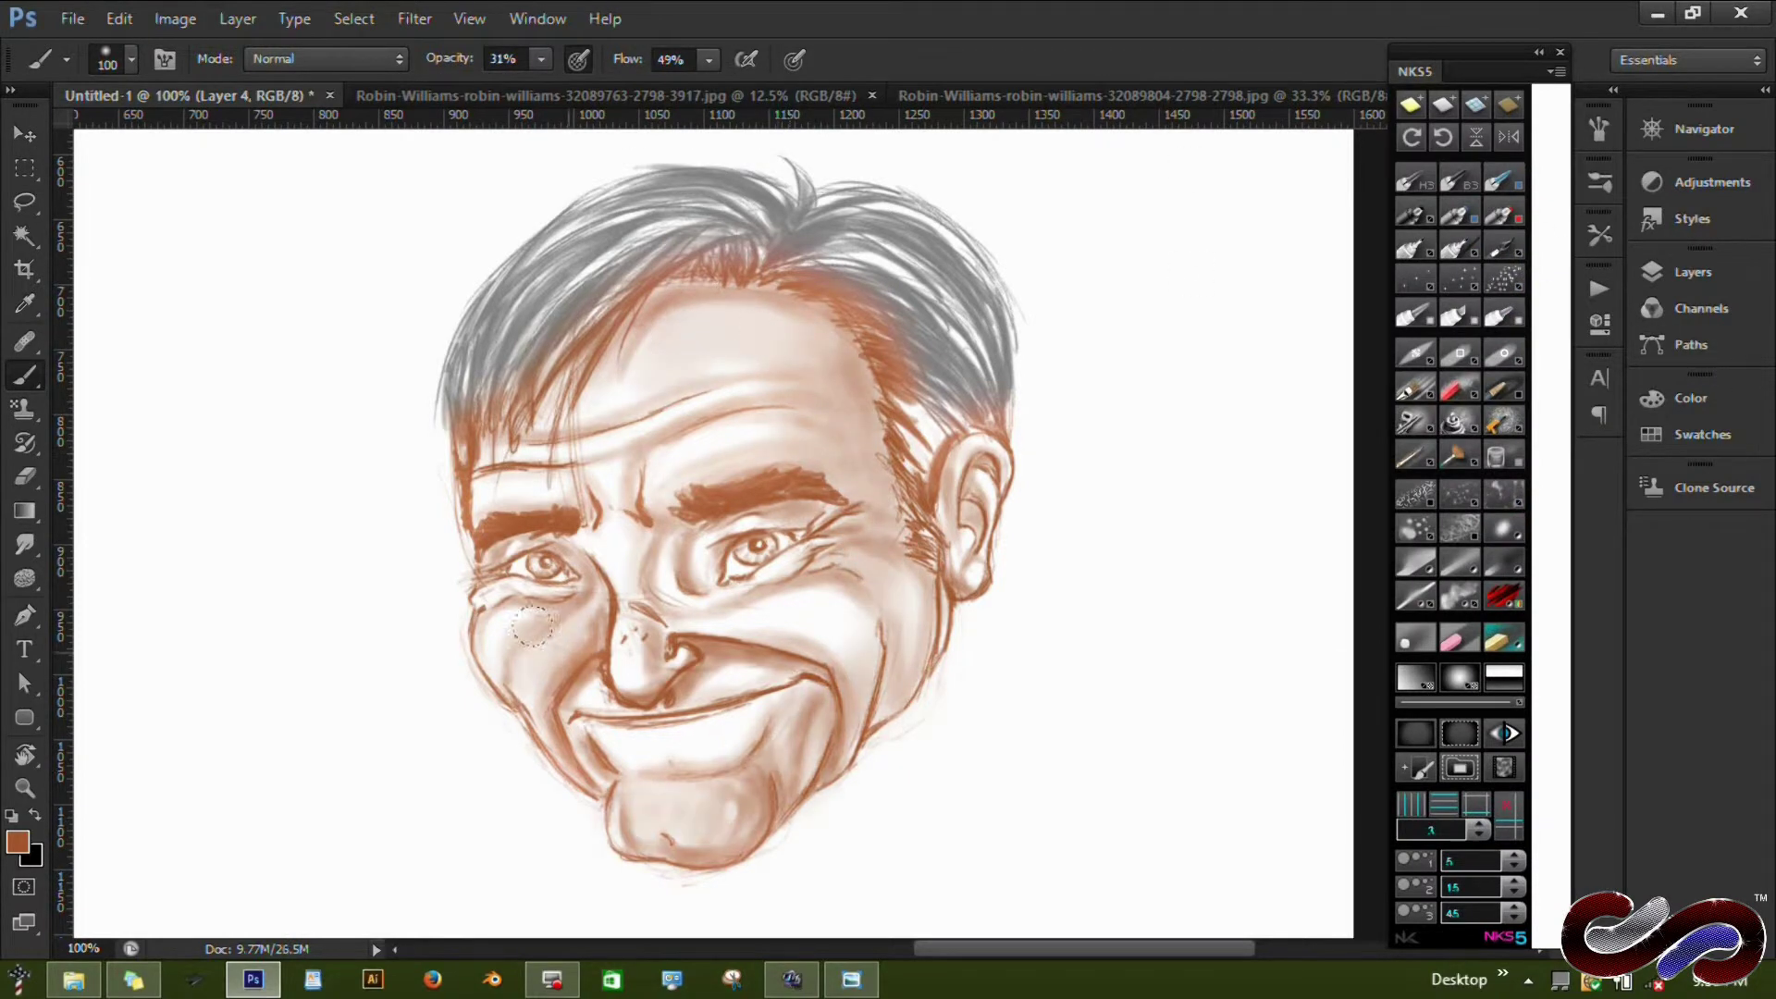
Softly shade cheeks, forehead and smile brown, then erase some cheek shading at 46%.
drag(860, 463, 666, 740)
drag(703, 314, 518, 499)
key(e)
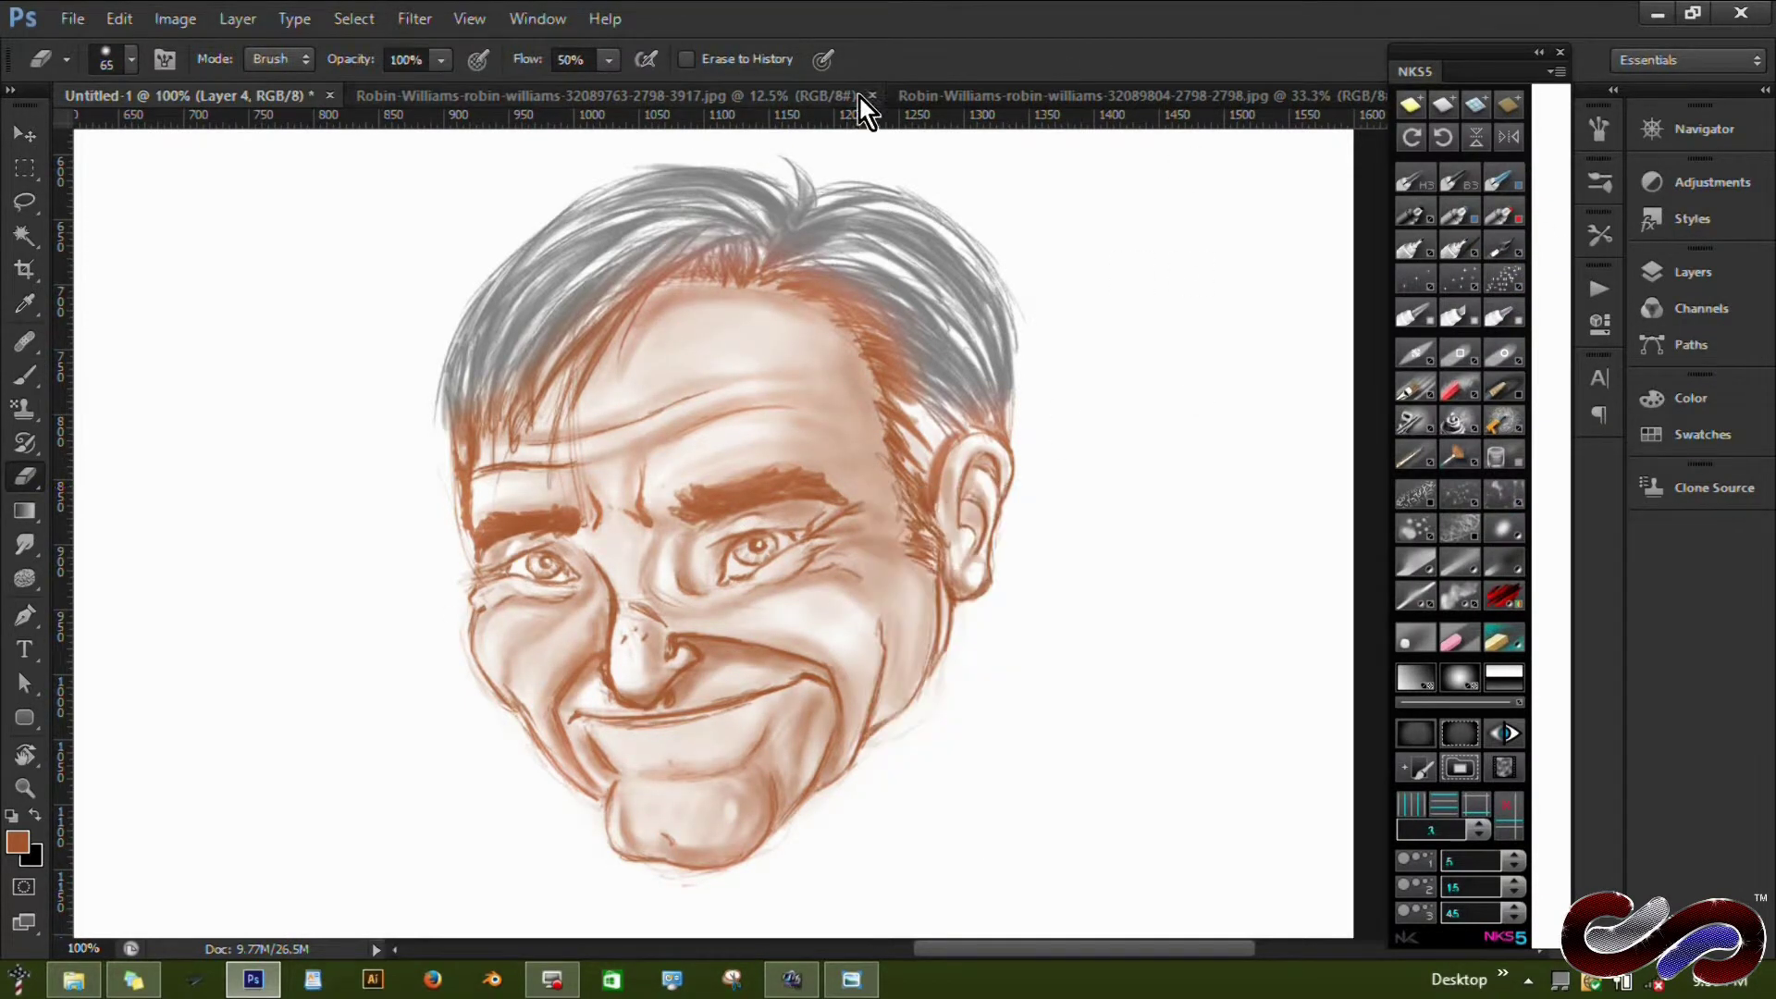
key(4)
key(6)
drag(674, 408, 654, 444)
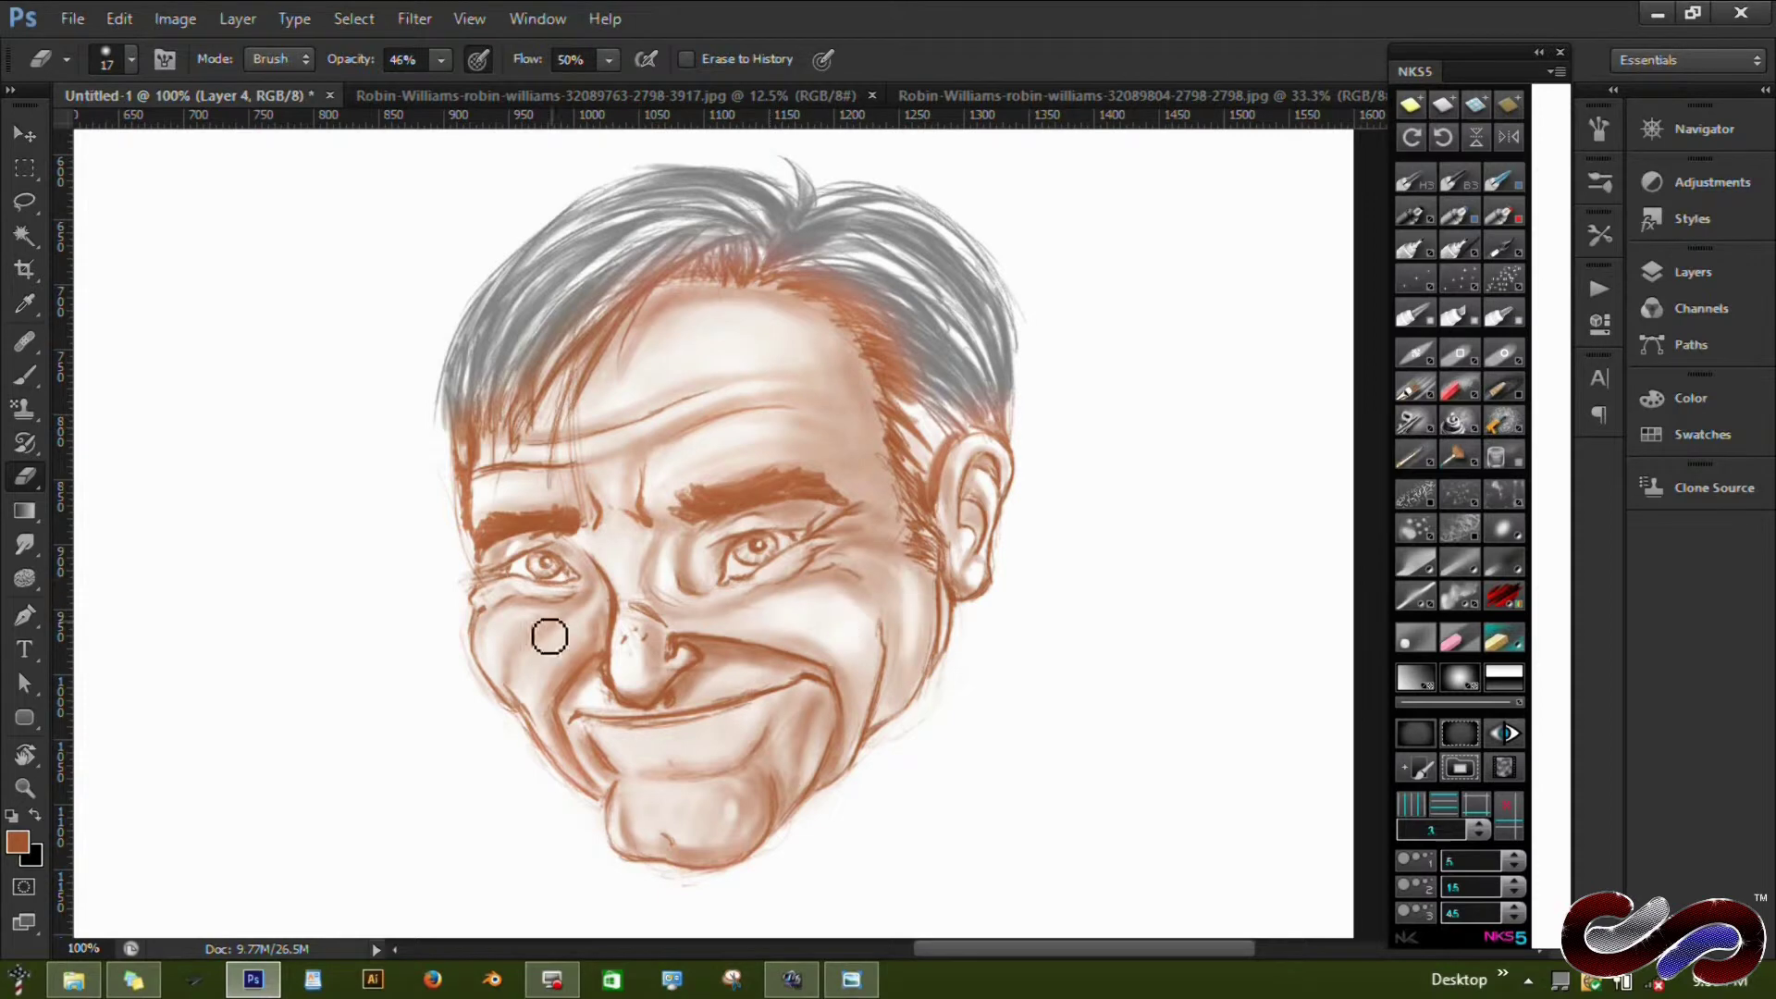
Blush the forehead, brow, nose tip, chin and both cheeks salmon pink.
key(b)
click(1702, 434)
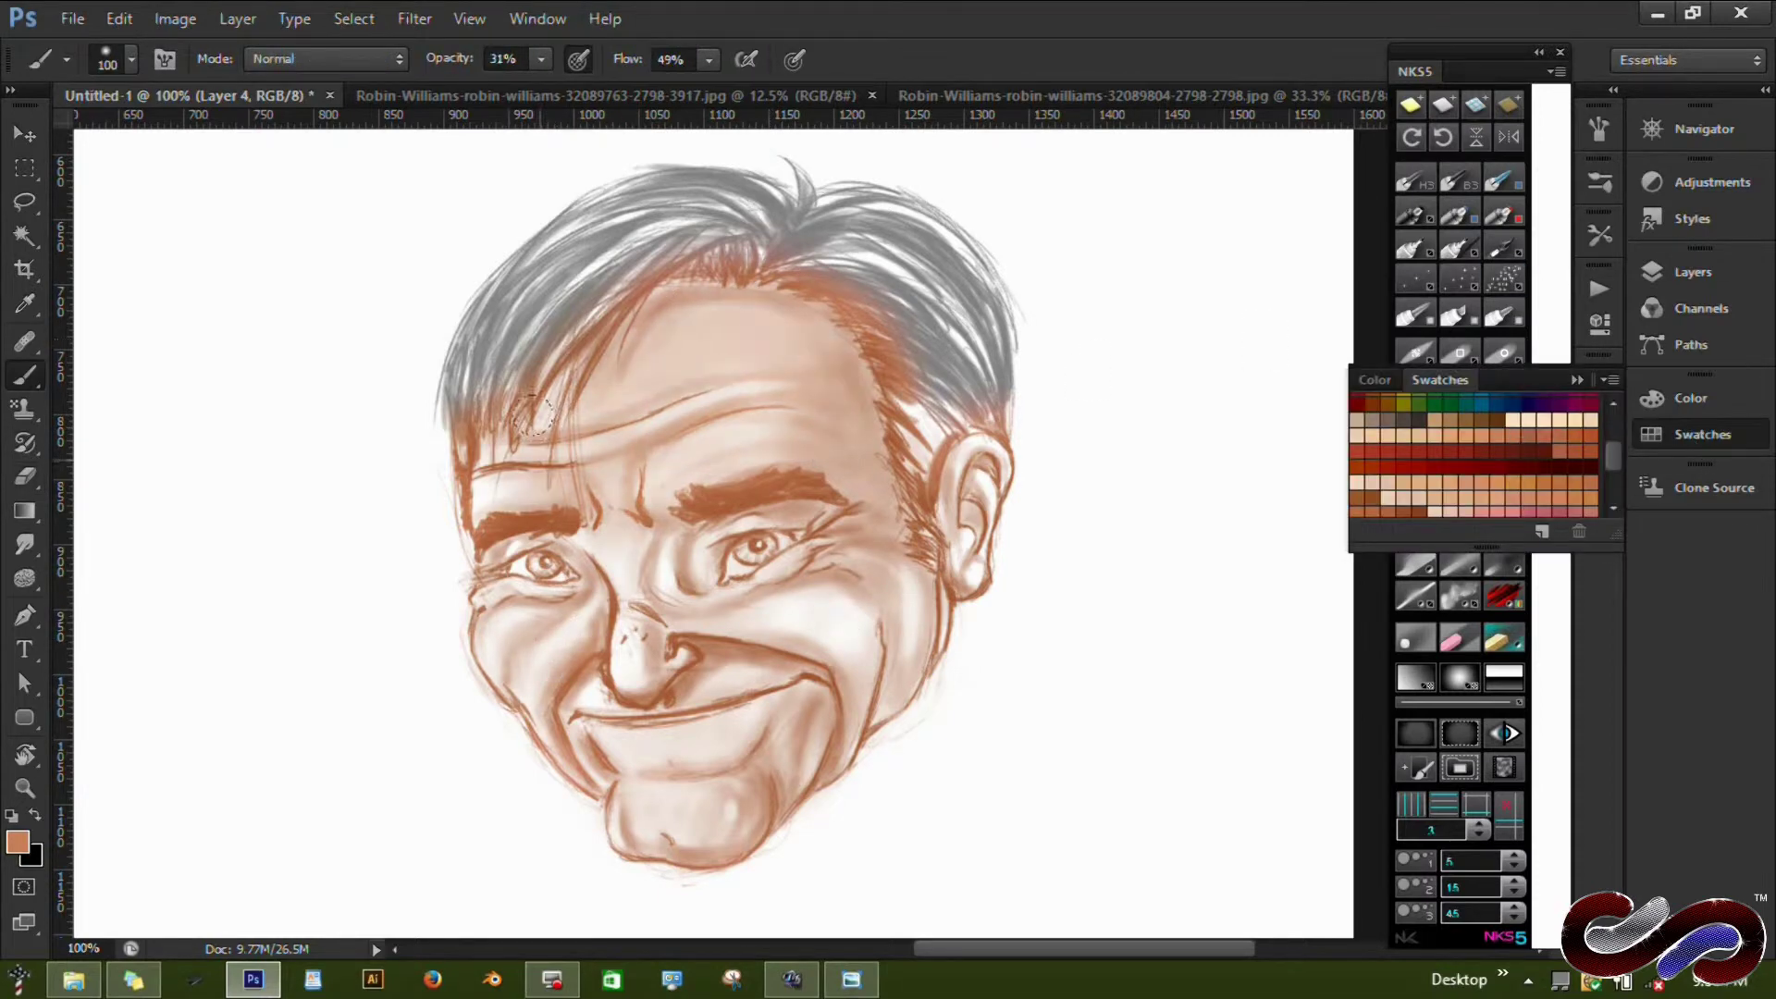
click(1521, 511)
mouse_move(786, 319)
mouse_down()
mouse_move(612, 390)
mouse_move(776, 462)
mouse_up()
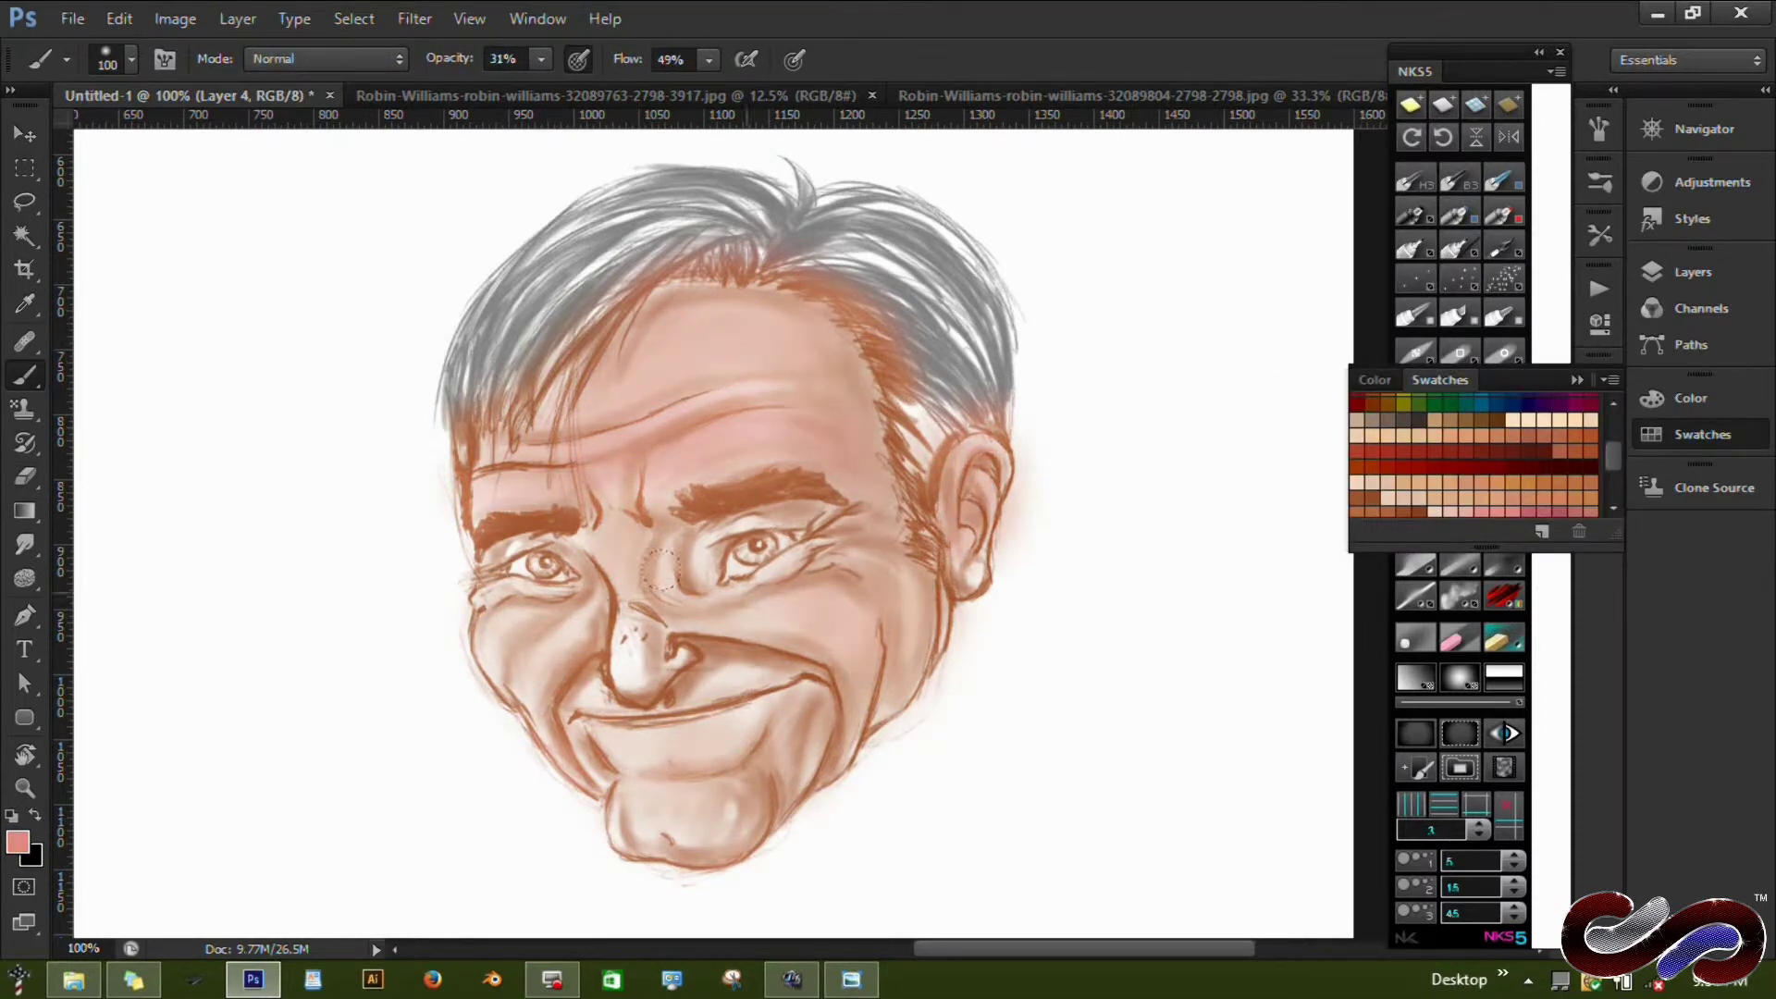
drag(740, 574, 555, 647)
drag(619, 739, 768, 767)
drag(629, 620, 638, 679)
drag(763, 522, 832, 601)
mouse_move(537, 610)
mouse_down()
mouse_move(844, 554)
mouse_move(740, 656)
mouse_up()
Shade the cheeks, forehead, chin, jaw and face edges in soft peach.
click(1473, 435)
drag(759, 278, 582, 398)
drag(740, 832, 481, 666)
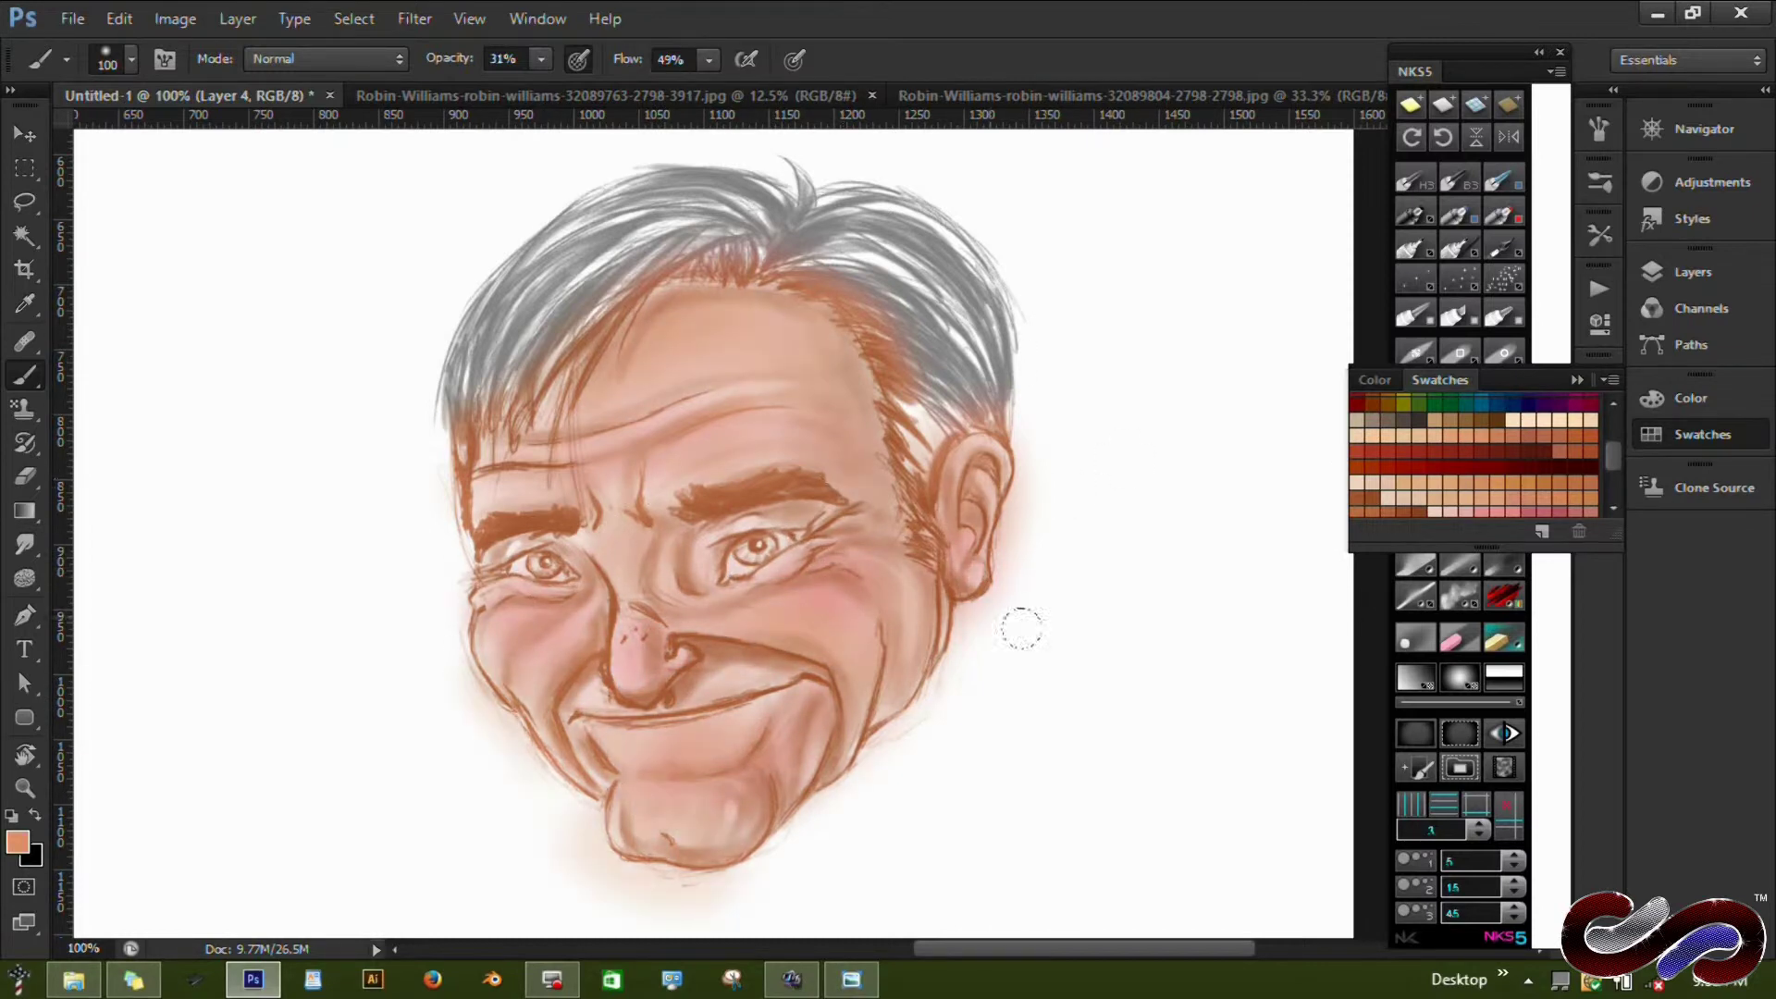
drag(1018, 626, 1008, 491)
drag(417, 740, 666, 539)
With a smaller brush, add pink along the nose, under the eye, forehead wrinkle and temple.
alt+click(638, 647)
key(bracketleft)
key(bracketleft)
key(bracketleft)
drag(648, 670, 615, 582)
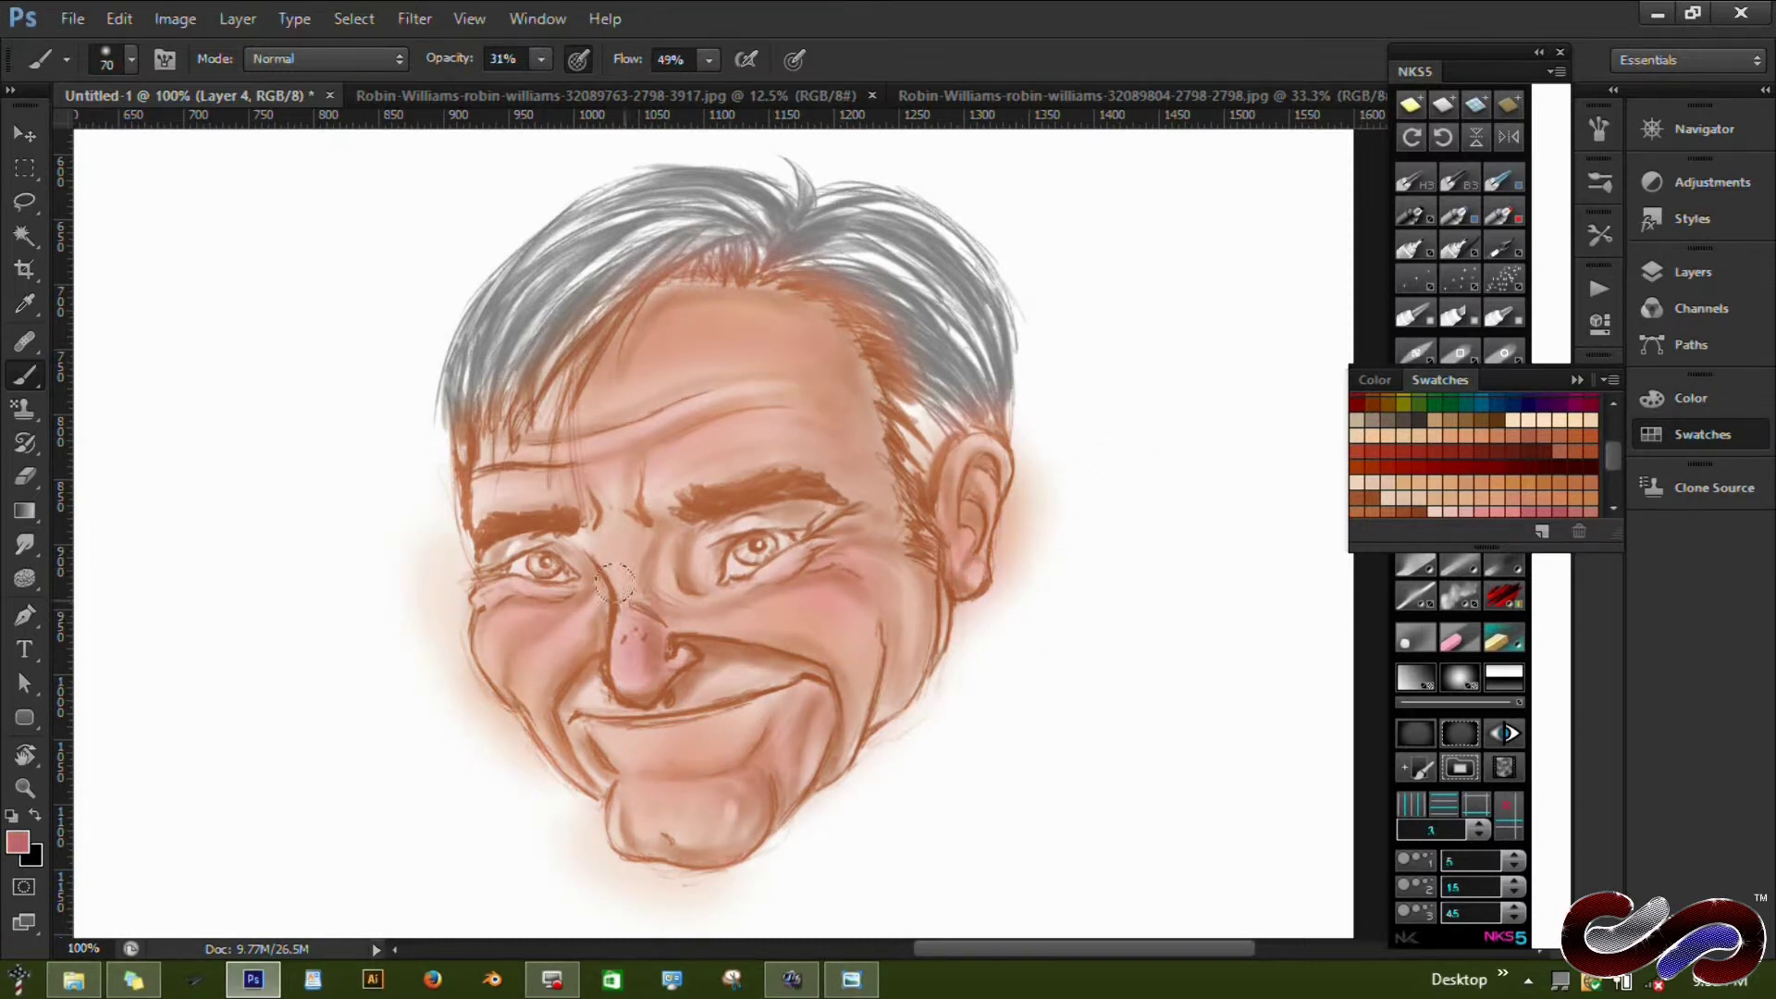
key(bracketleft)
mouse_move(832, 564)
mouse_down()
mouse_move(712, 559)
mouse_move(710, 500)
mouse_up()
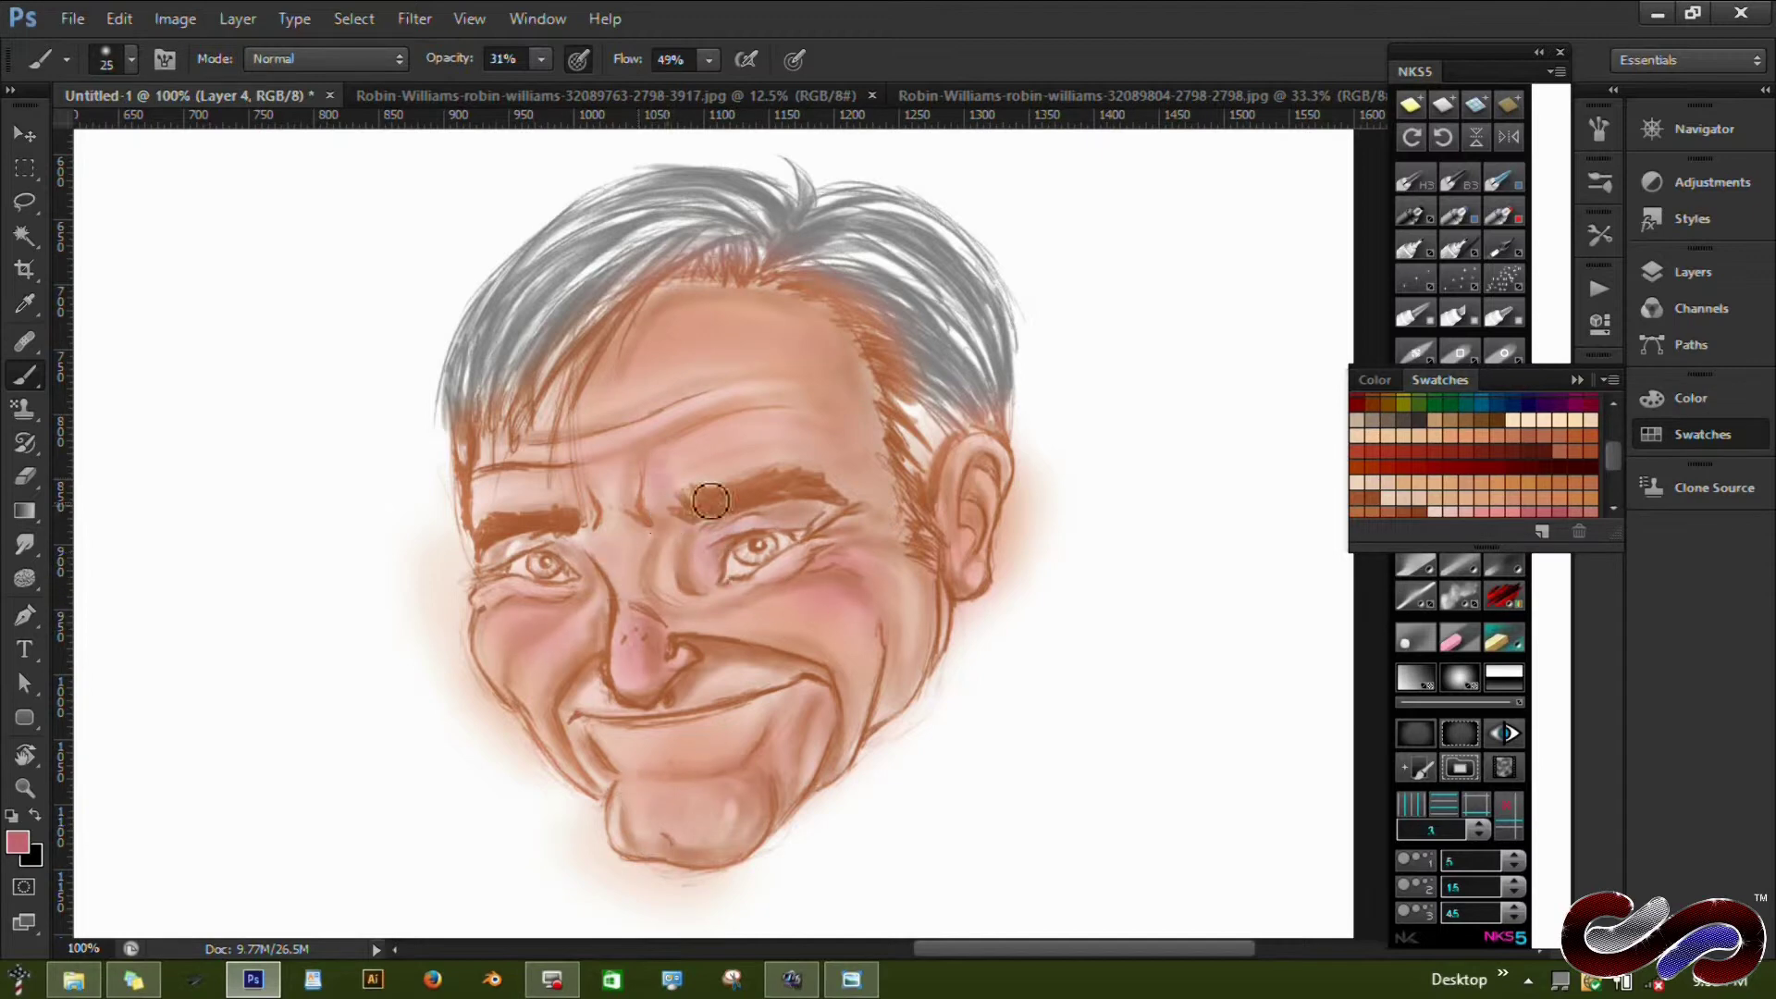
drag(586, 462, 798, 370)
drag(916, 462, 897, 515)
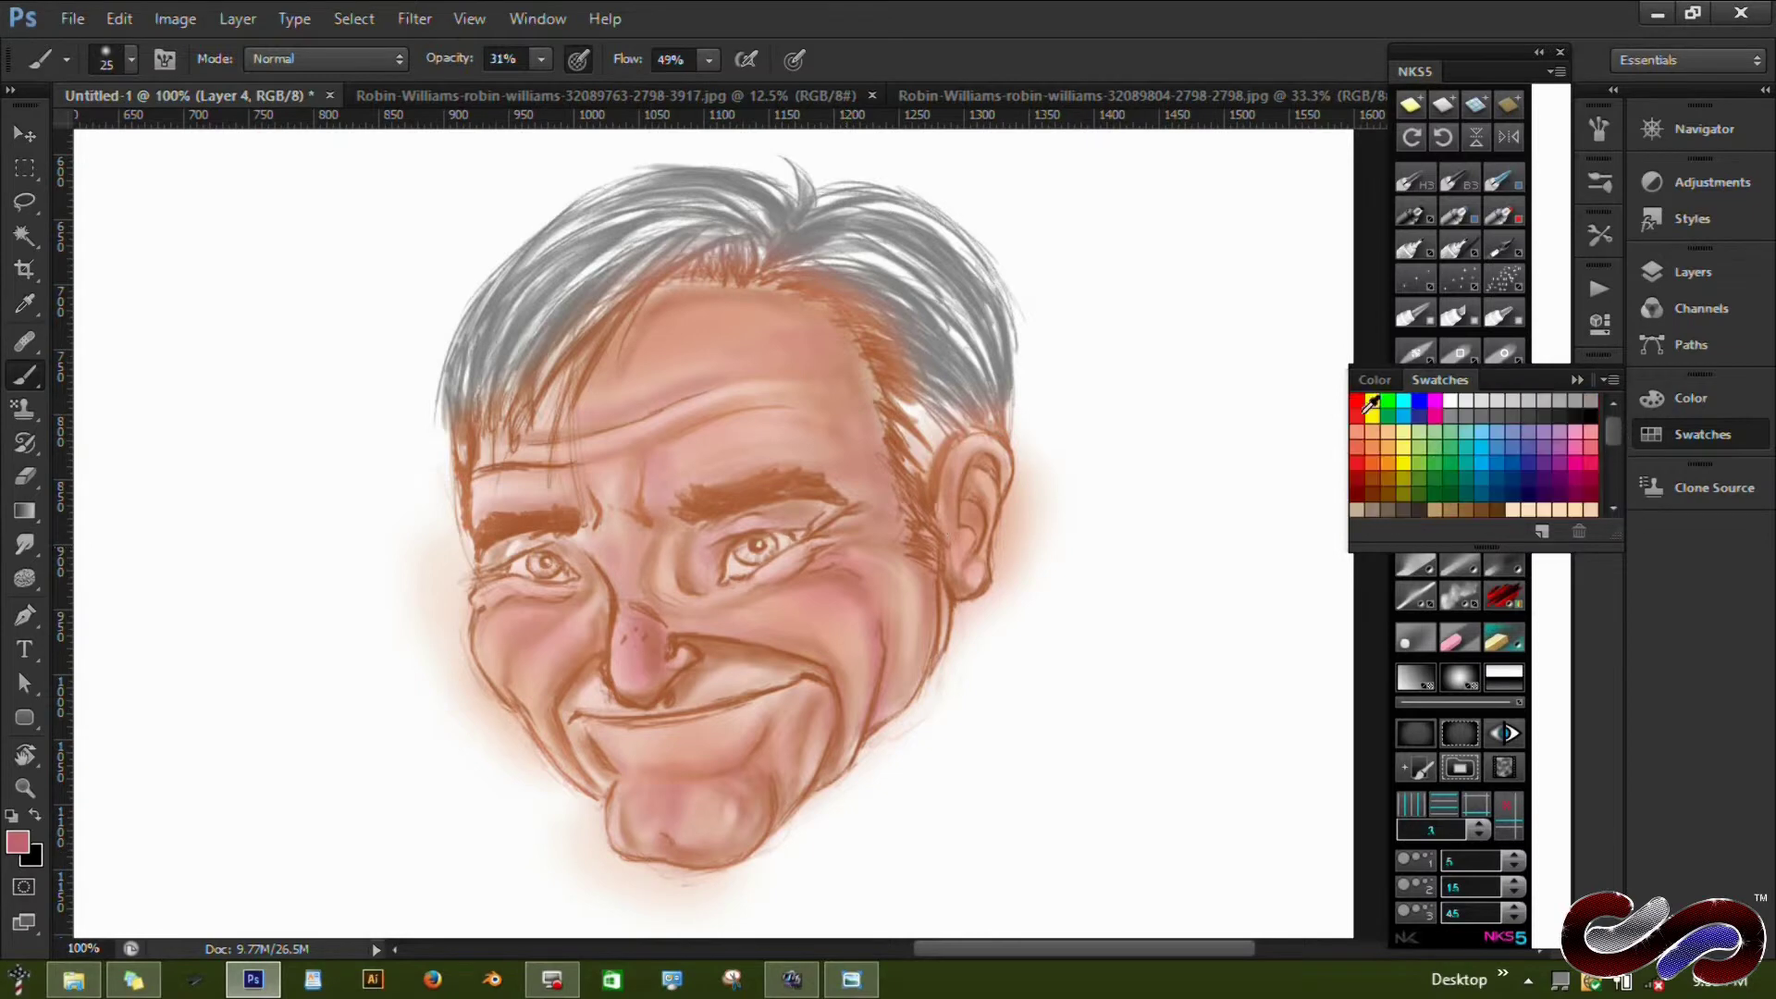
At 20% opacity, add soft white highlights on the forehead and cheek blush.
alt+click(718, 413)
key(0)
key(9)
key(2)
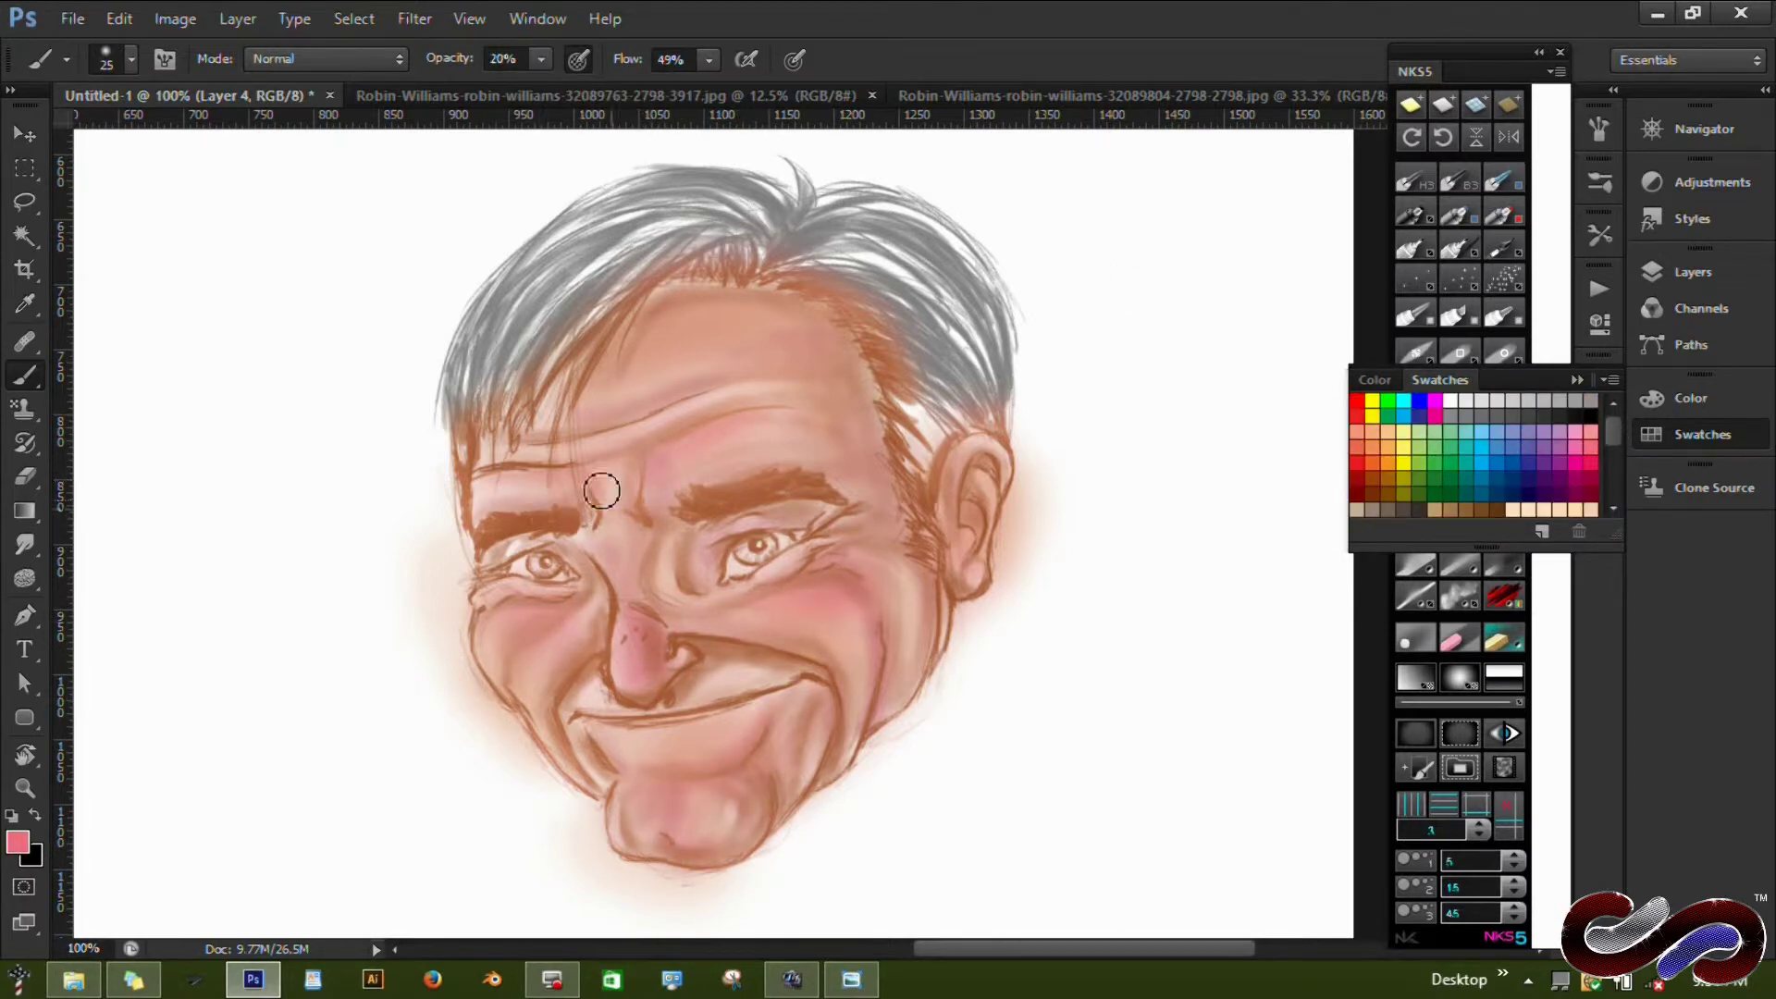
key(e)
key(b)
key(d)
key(x)
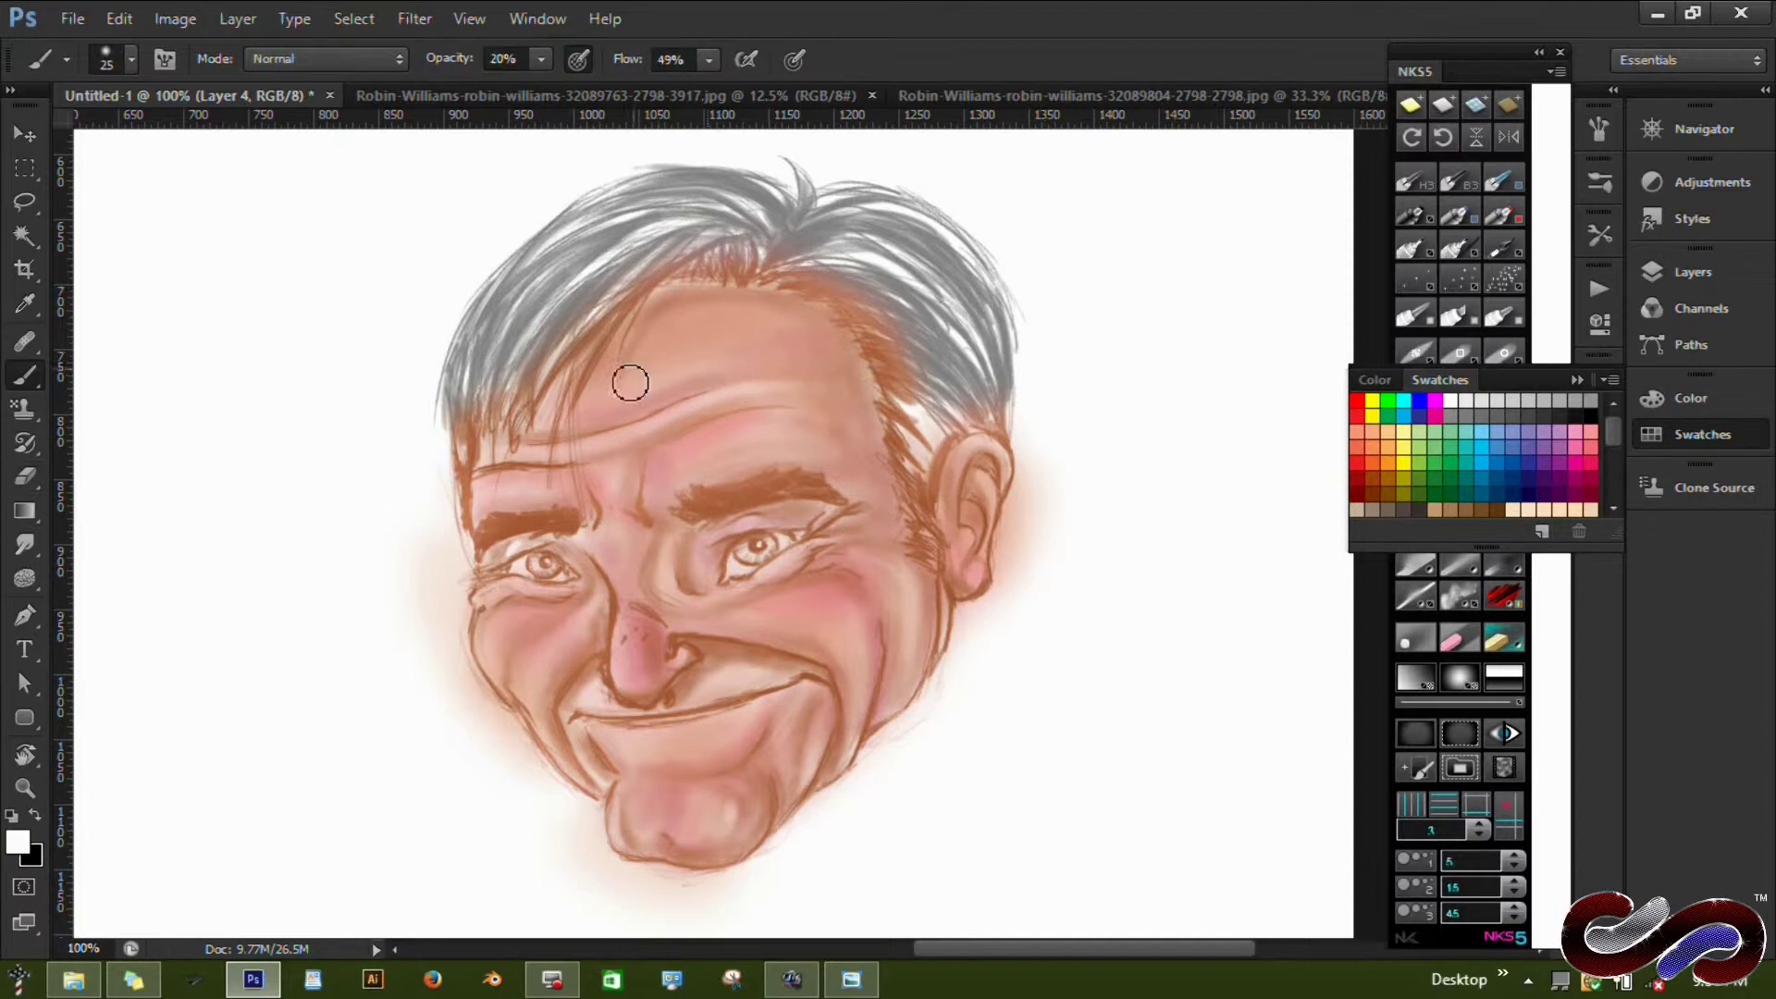
drag(751, 340, 712, 350)
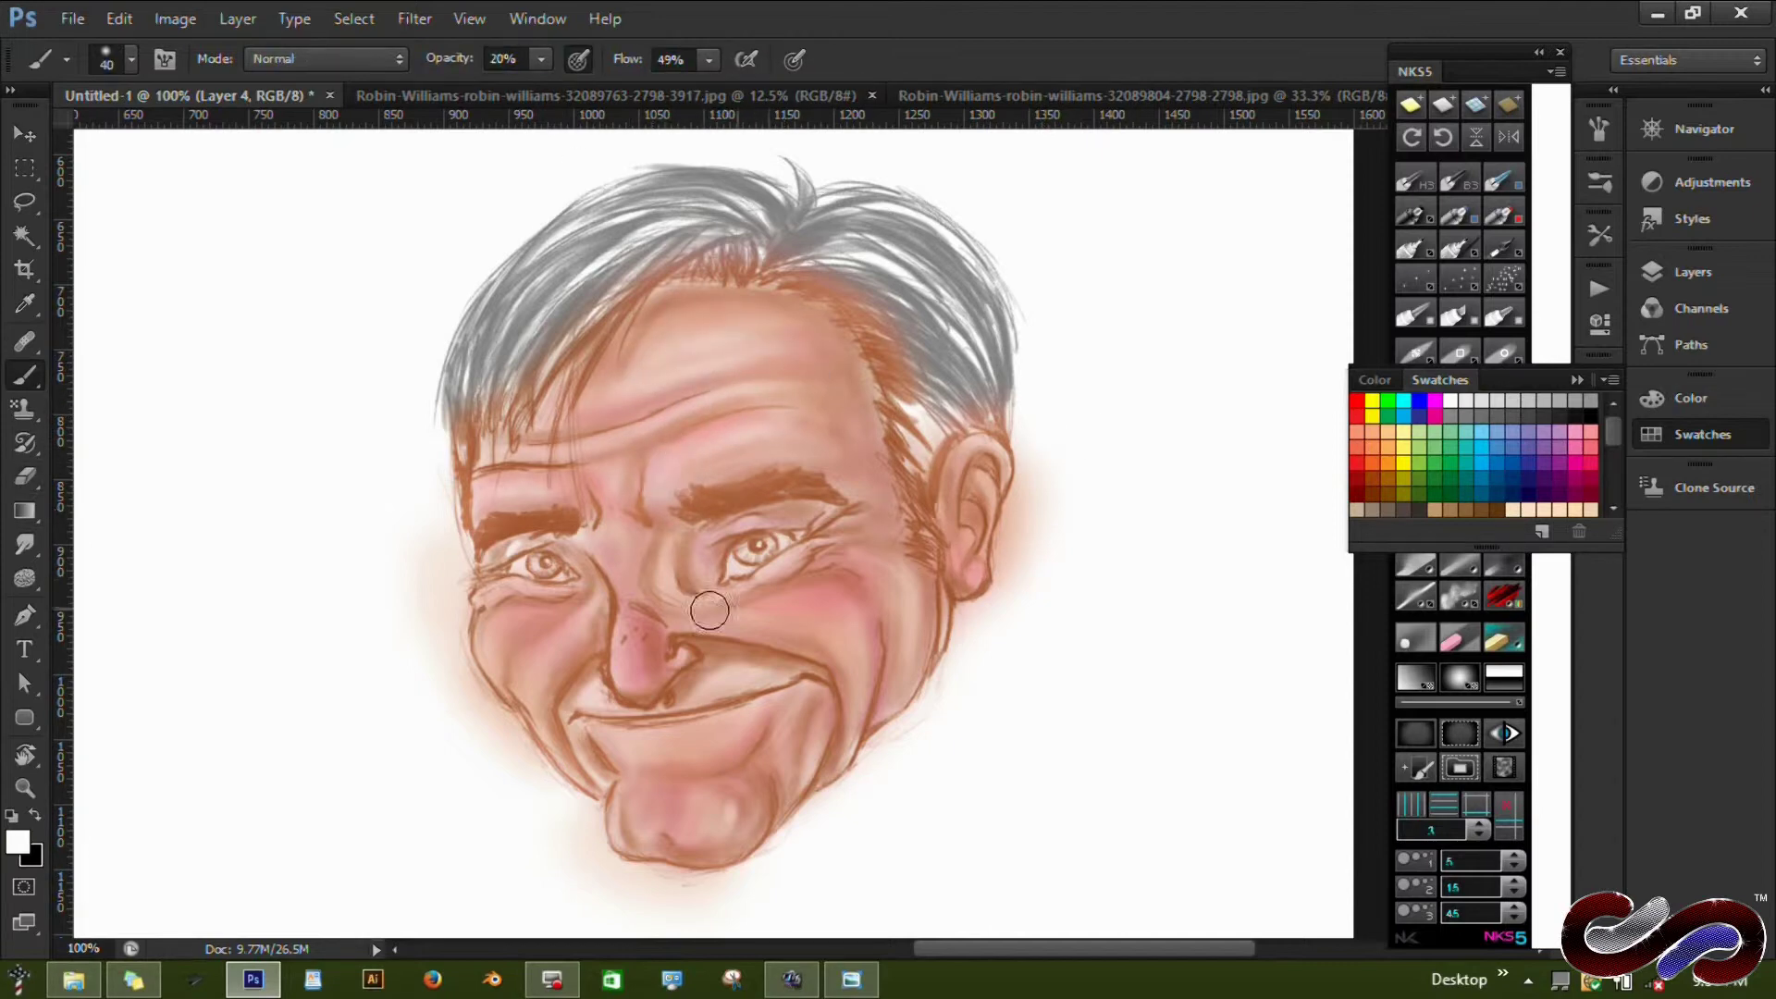
drag(874, 647, 799, 608)
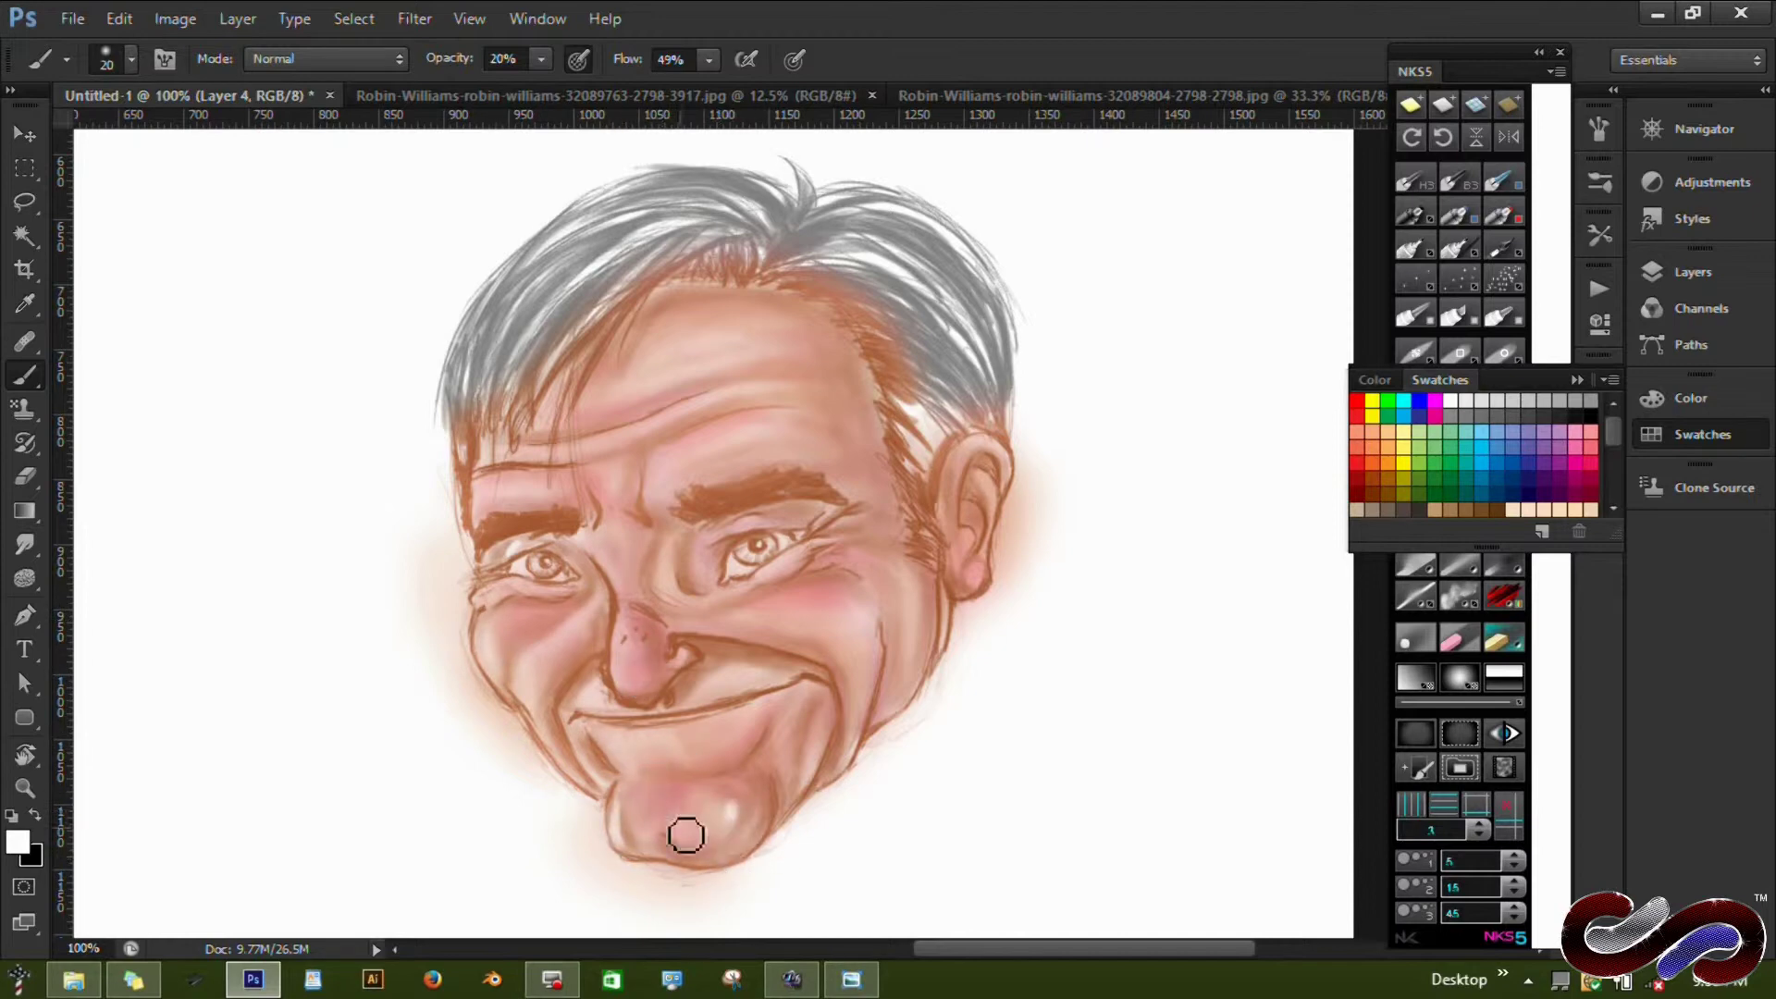
Raise opacity above 38% and glaze the face tan, brightening the lower-right cheek and jaw.
key(3)
key(8)
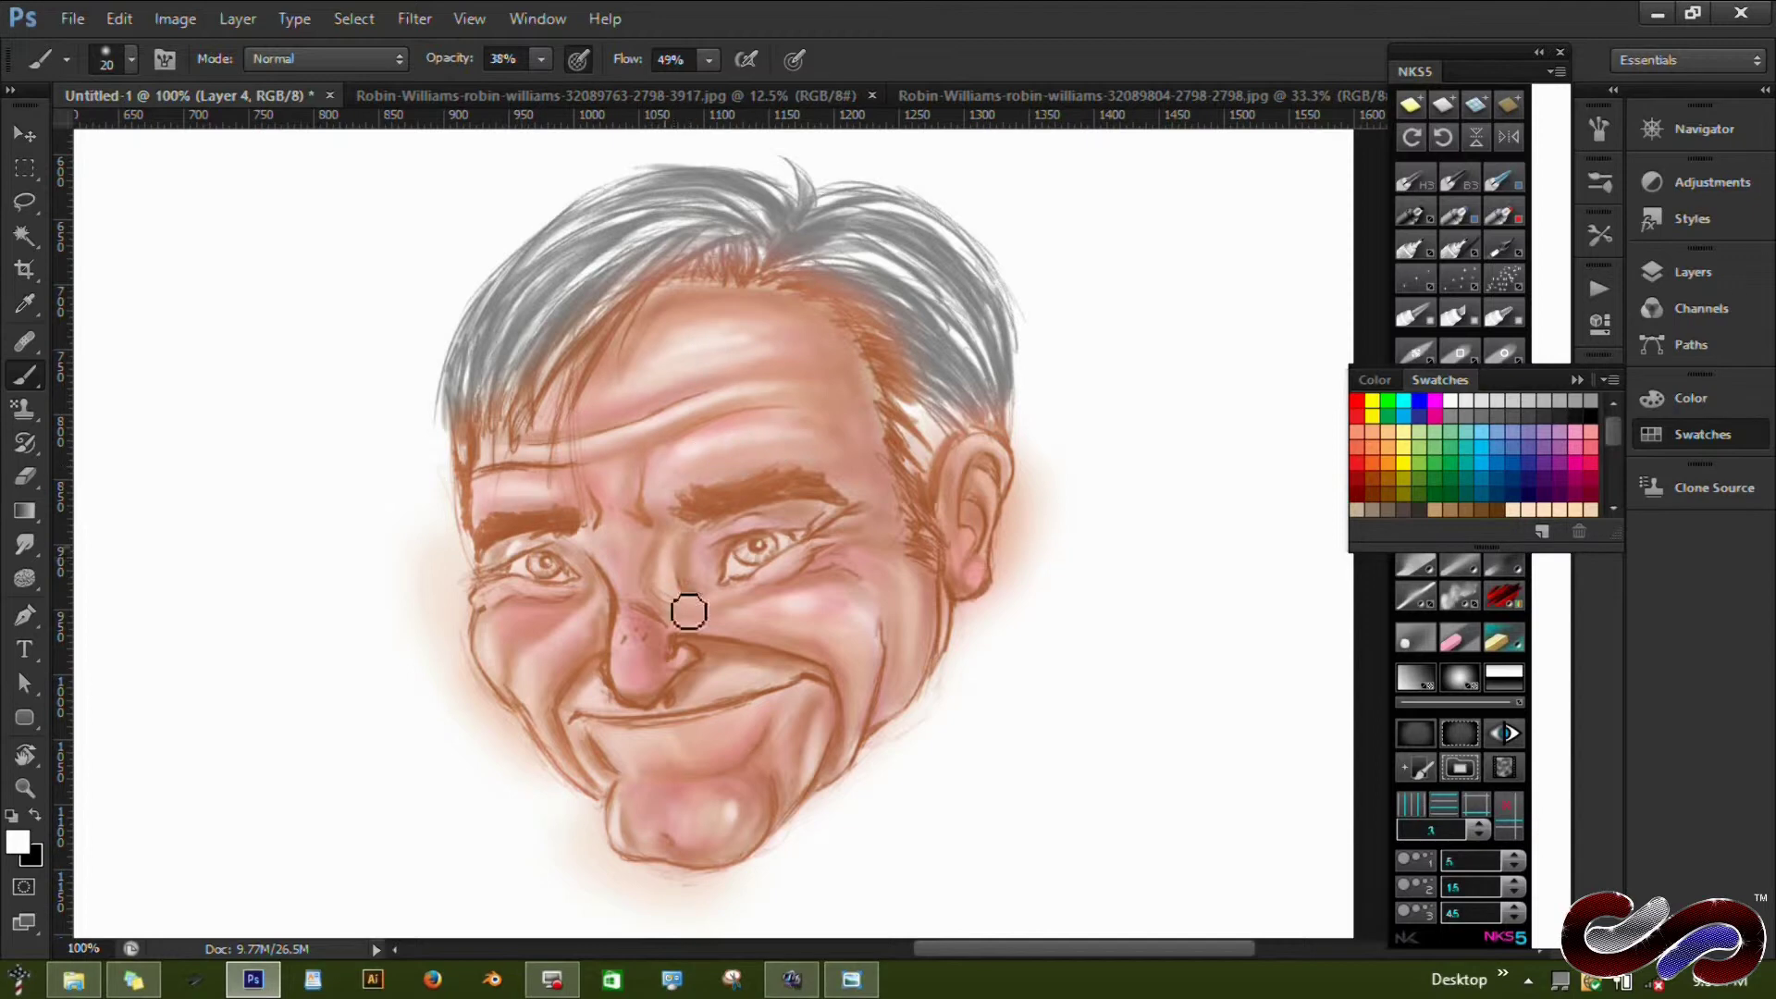
key(7)
key(7)
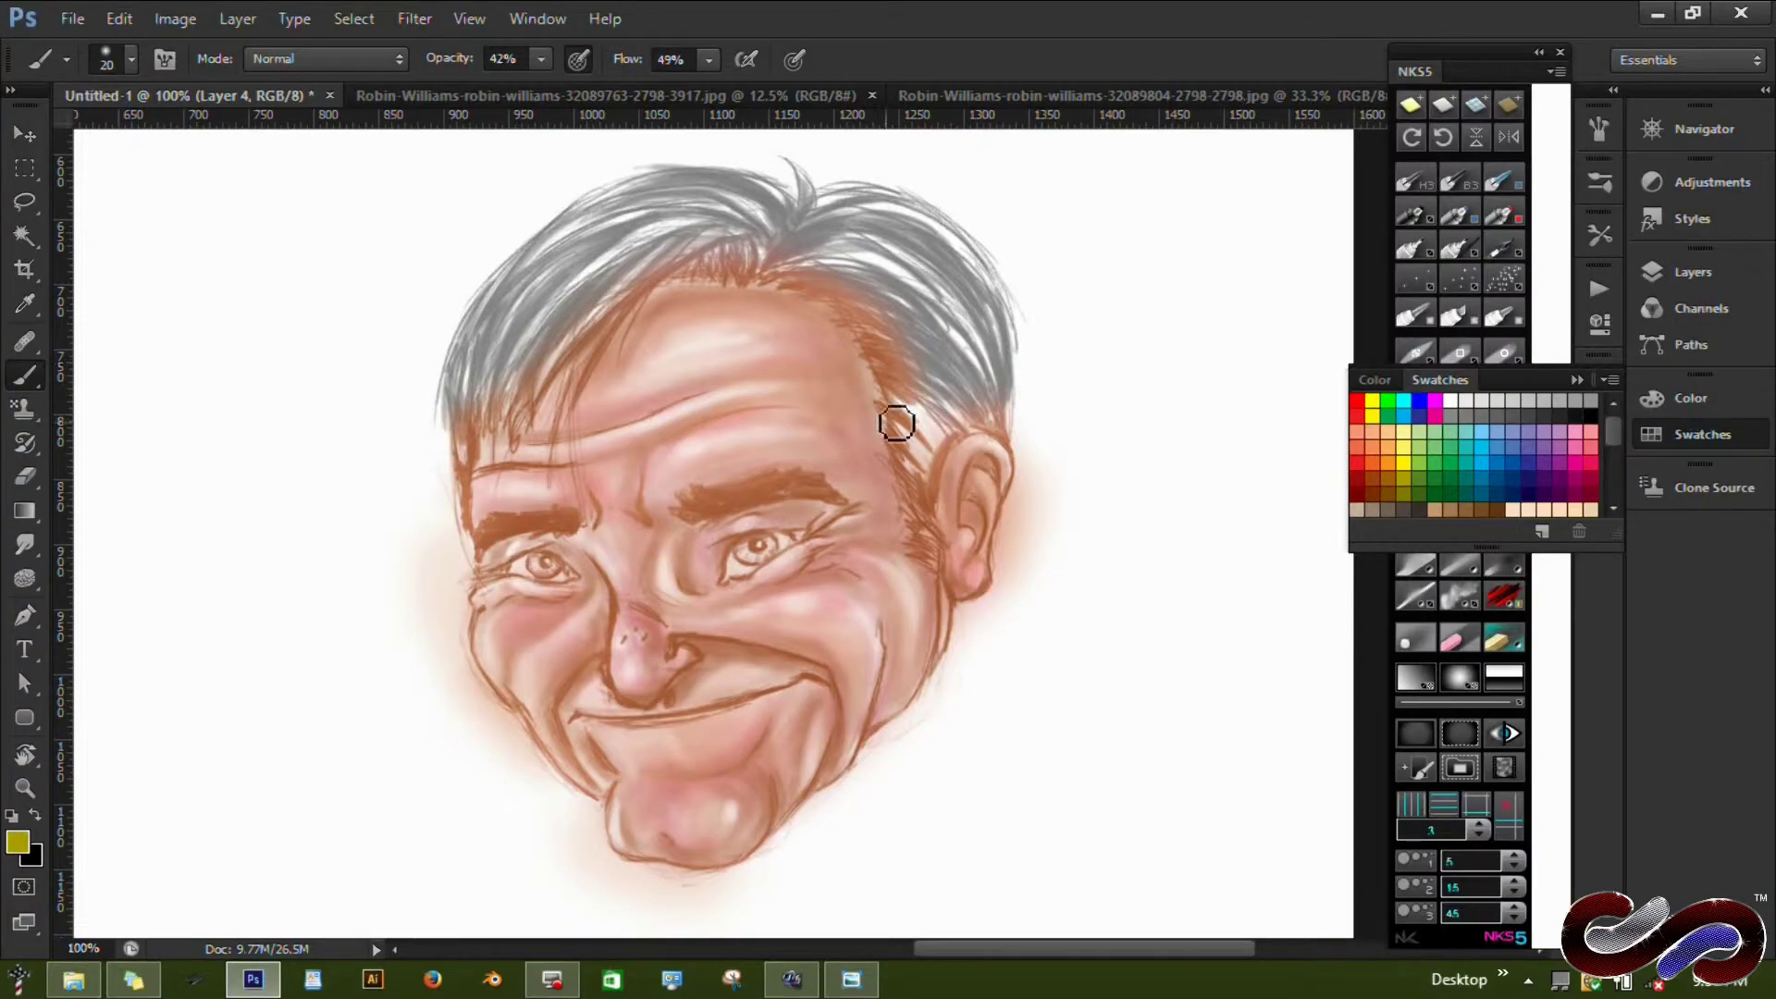
drag(681, 400, 906, 647)
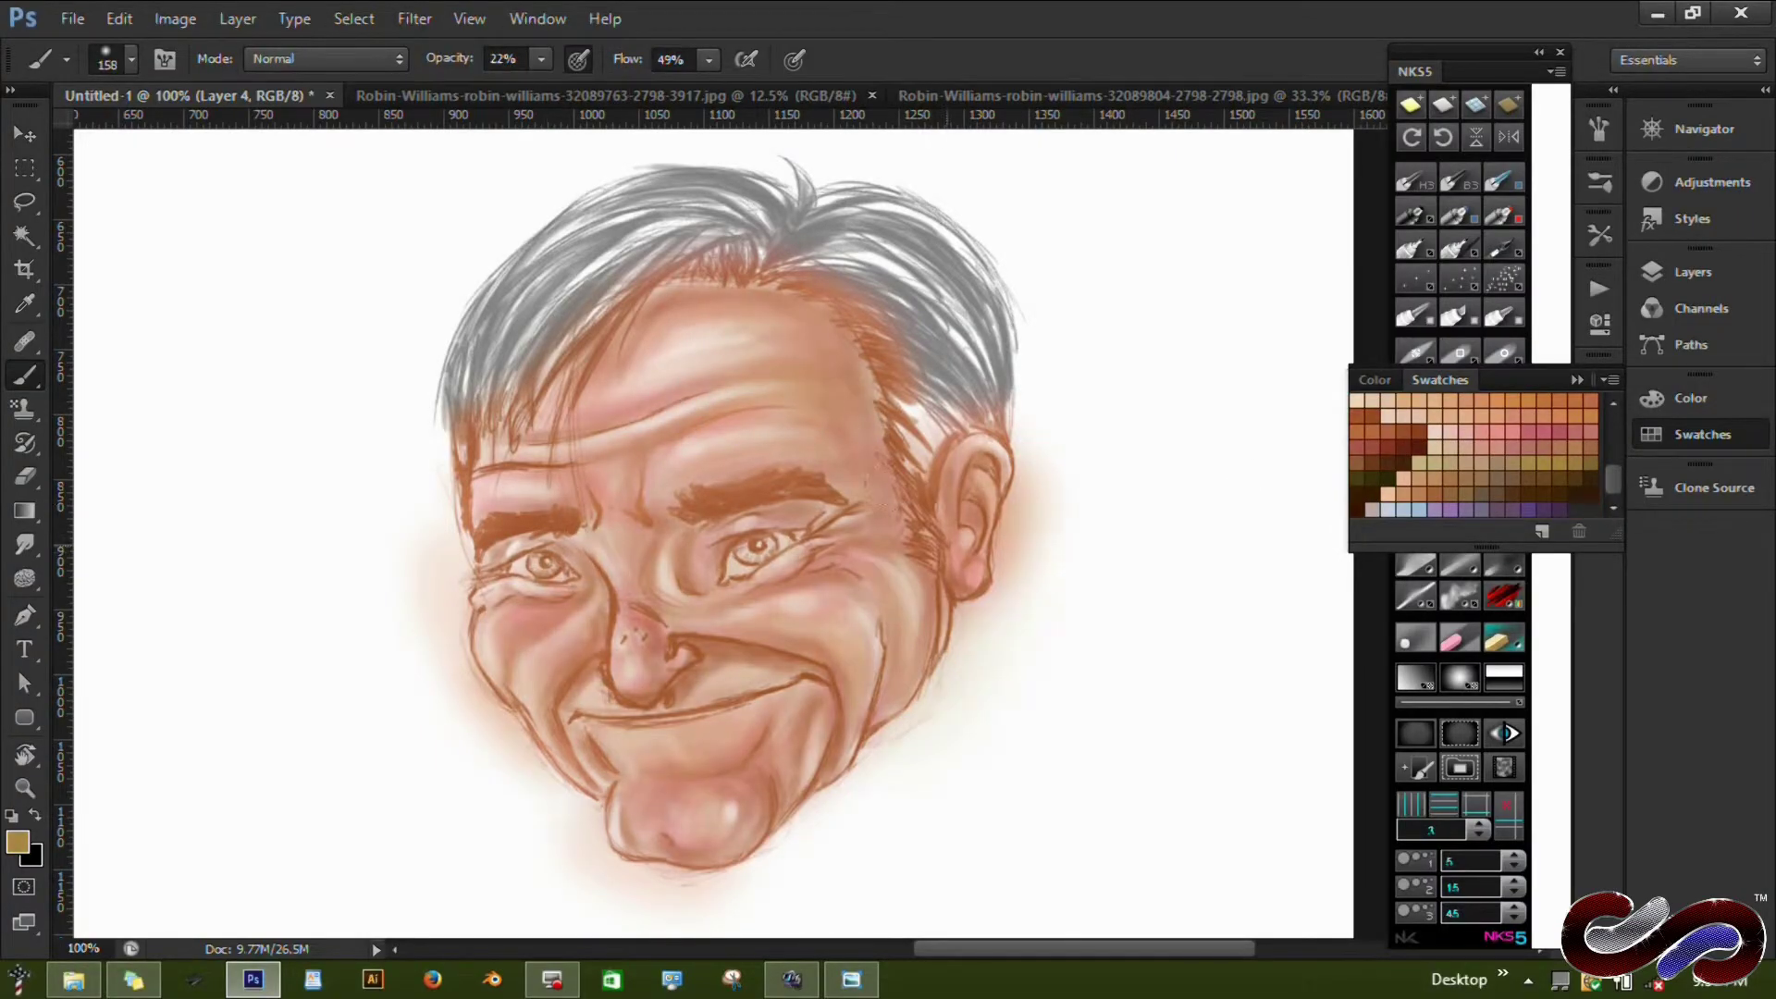
drag(726, 620, 957, 684)
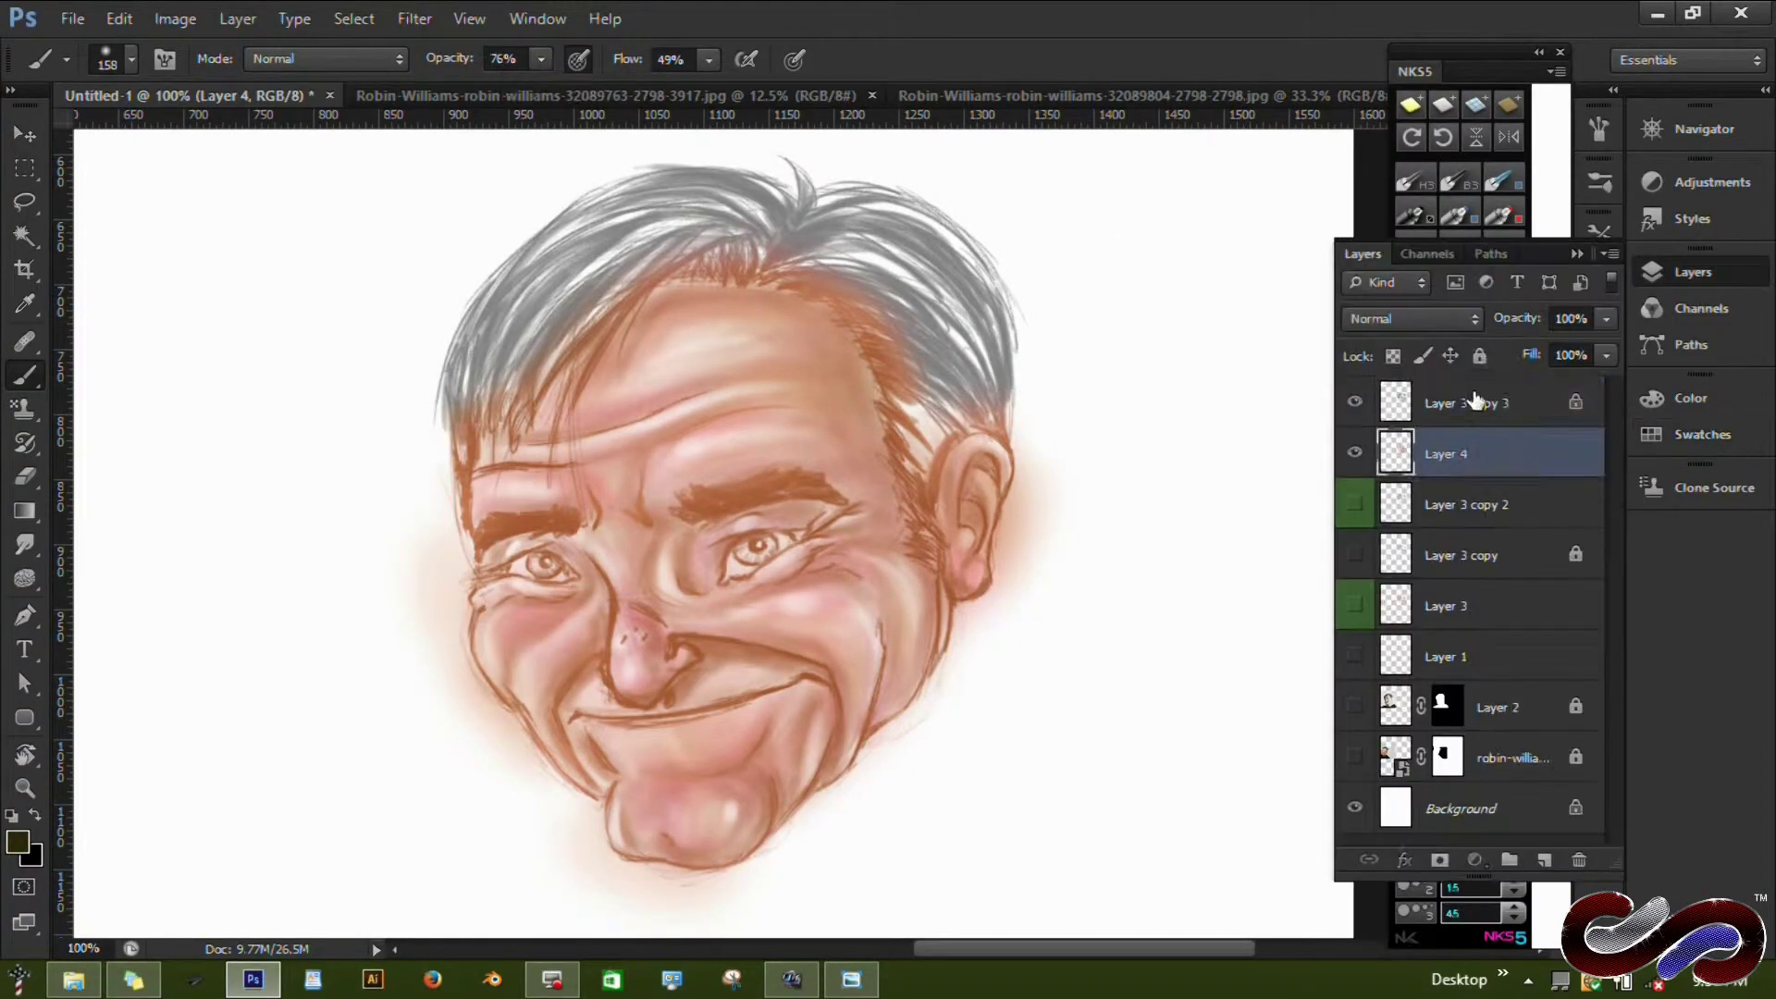
On Layer 3 copy 3 at 100% opacity, paint dark strands over the crown, sides and hairline.
key(F7)
key(7)
key(6)
key(0)
drag(481, 323, 795, 176)
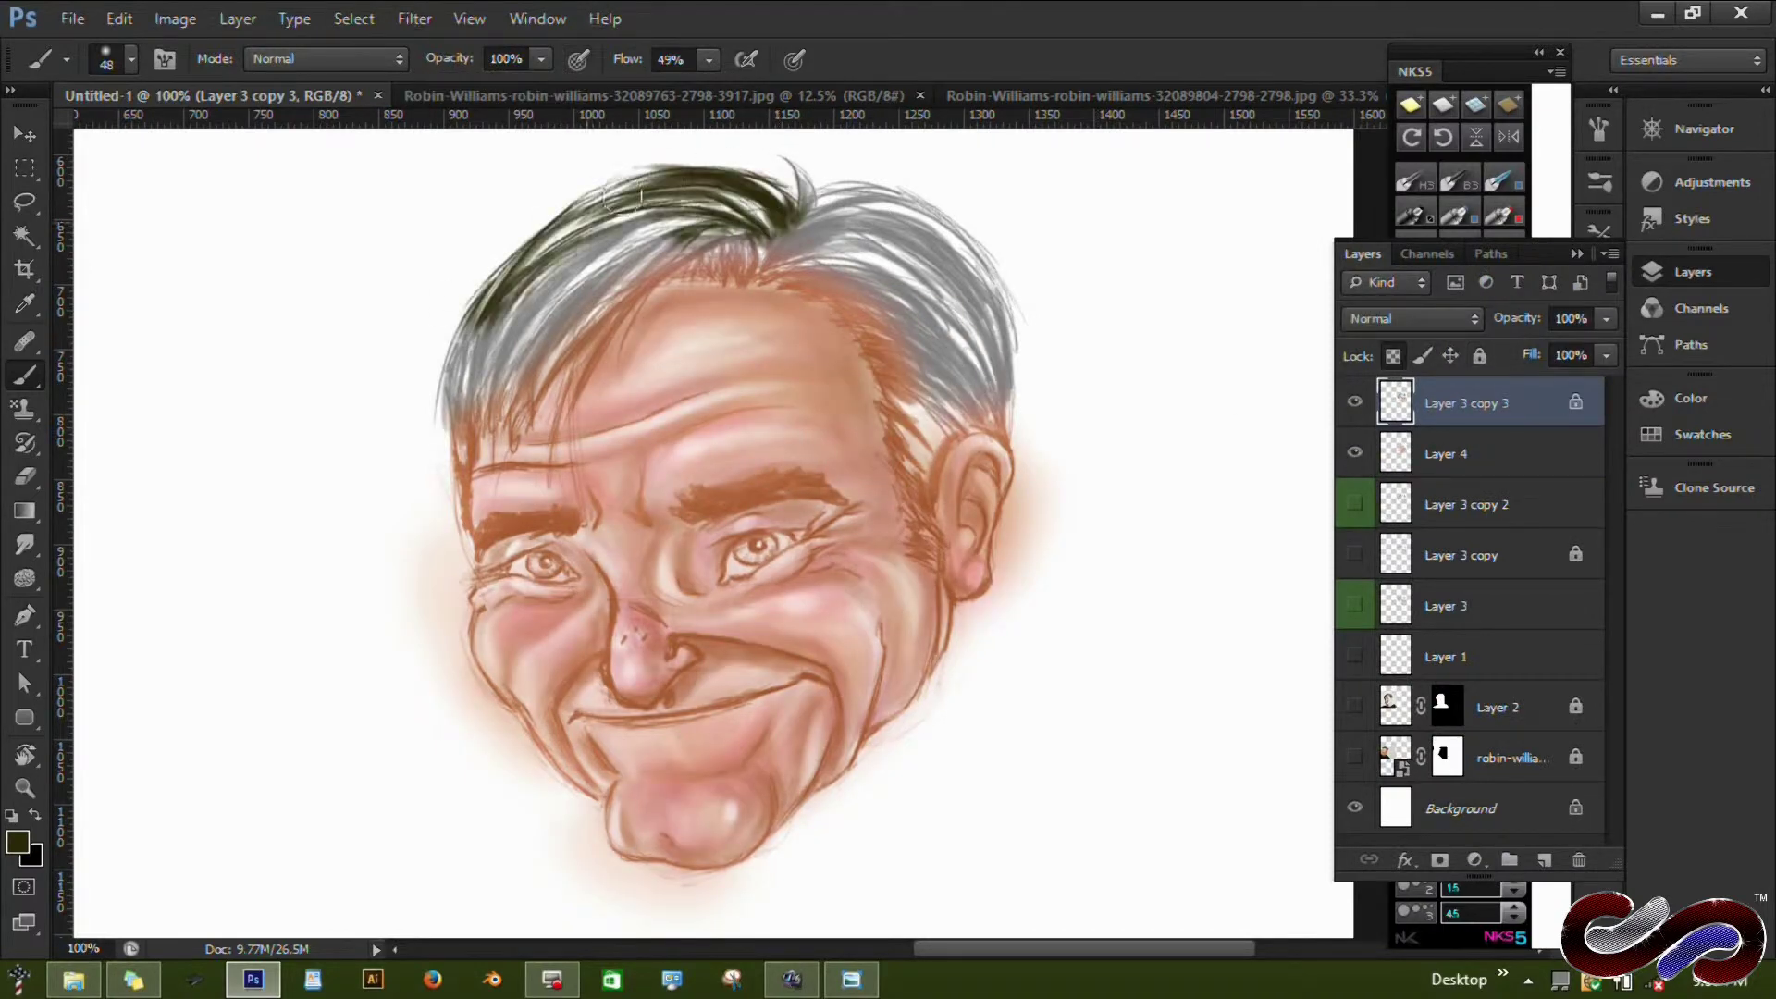
drag(462, 463, 703, 212)
drag(684, 277, 999, 296)
drag(818, 248, 1003, 416)
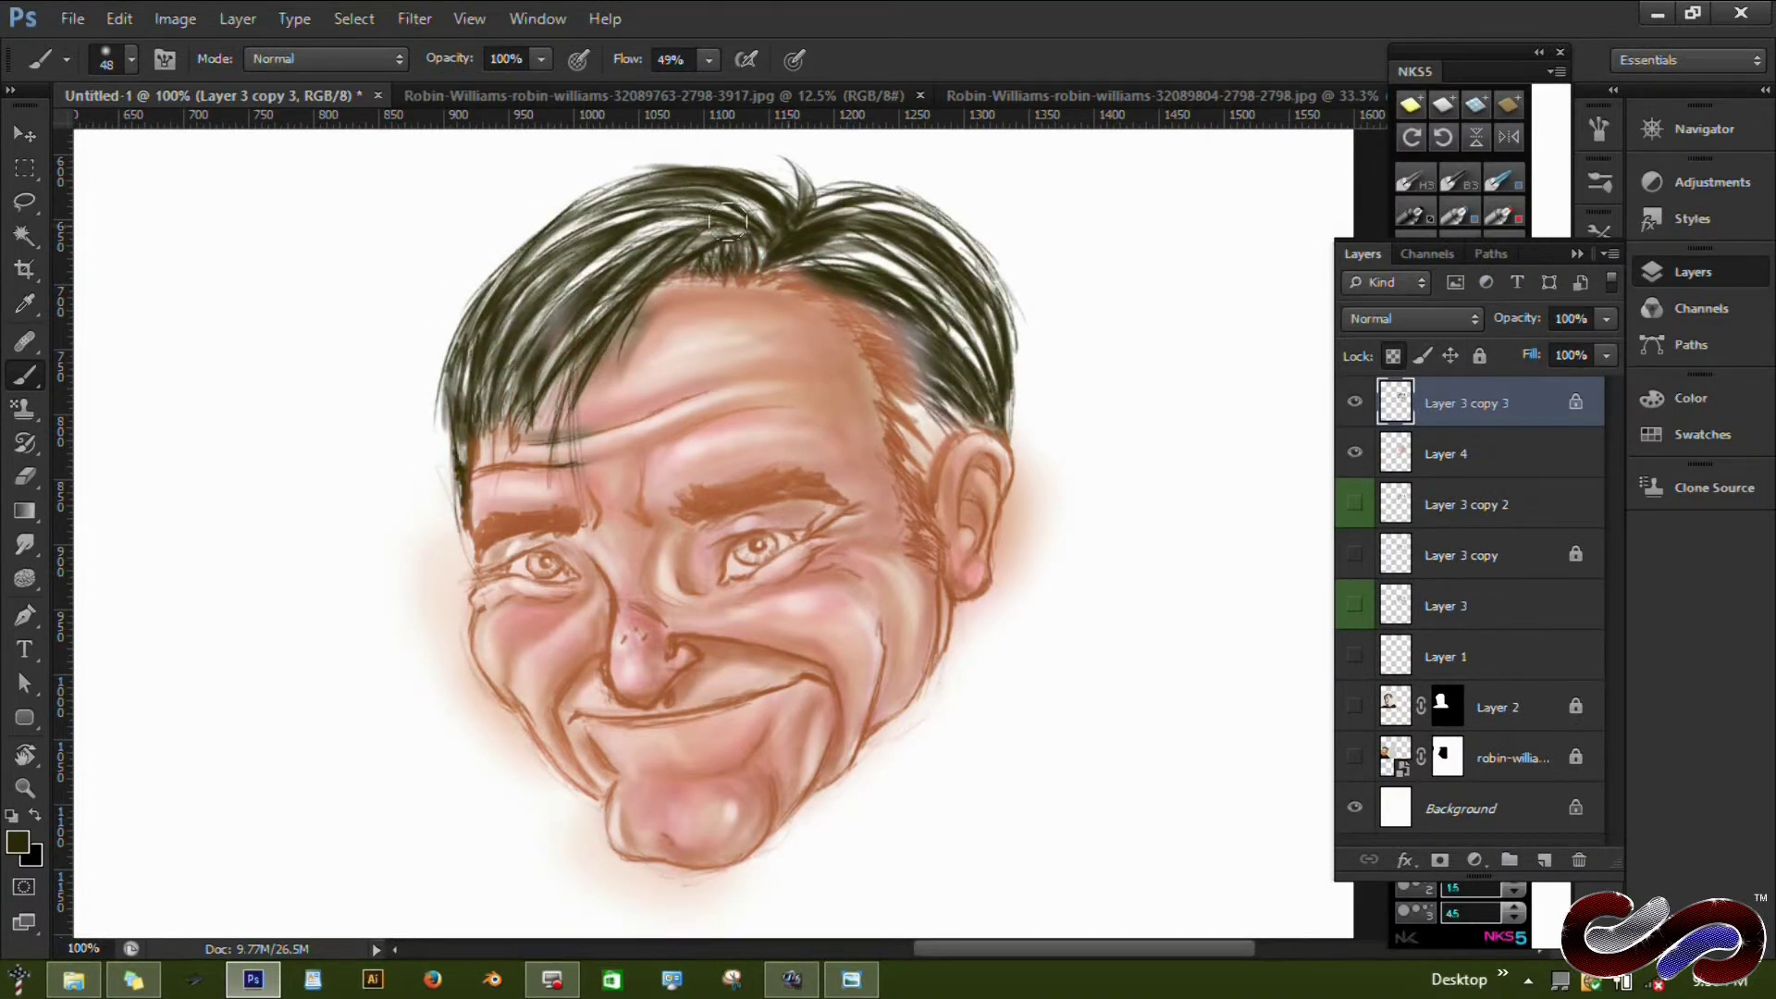
drag(728, 219, 750, 333)
mouse_move(648, 268)
mouse_down()
mouse_move(1066, 374)
mouse_move(1147, 832)
mouse_up()
drag(709, 619, 833, 425)
Paint both eyebrows dark and darken the right eye's iris and lower lid.
mouse_move(795, 499)
mouse_down()
mouse_move(848, 549)
mouse_move(956, 484)
mouse_move(1094, 515)
mouse_up()
mouse_move(592, 546)
mouse_down()
mouse_move(353, 523)
mouse_move(344, 374)
mouse_up()
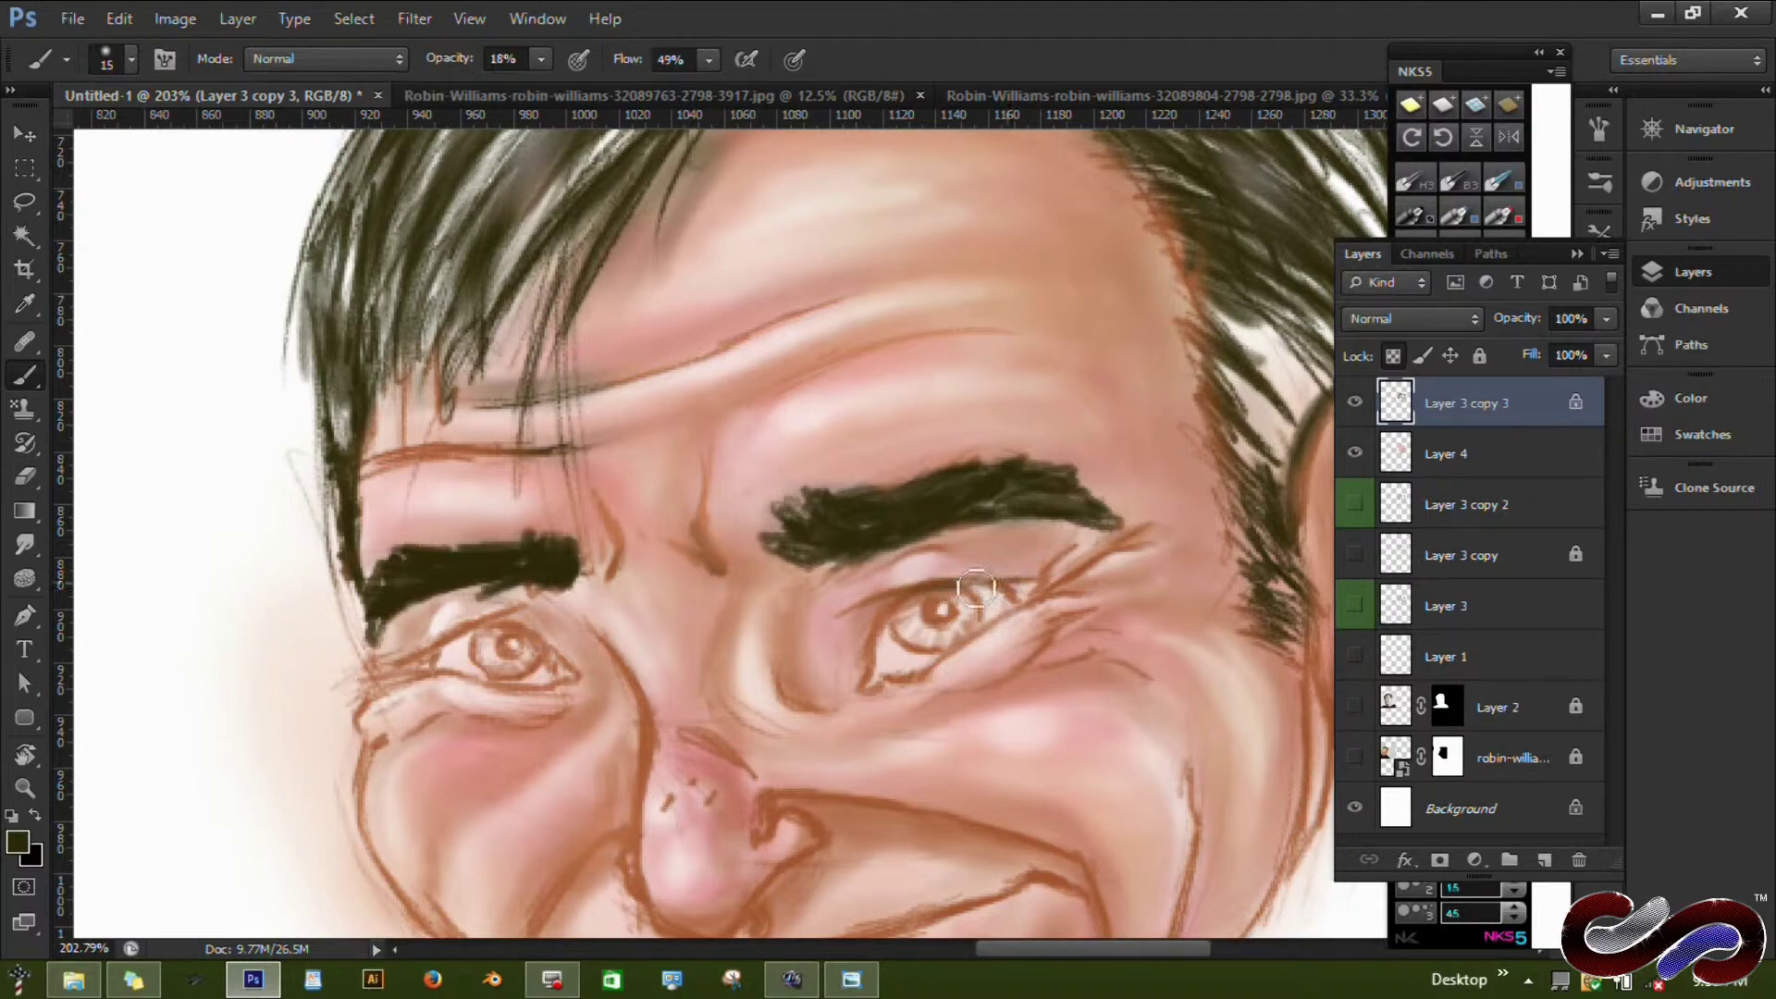
key(0)
drag(901, 643, 975, 614)
Colour both irises light blue, then deepen them with a medium blue.
click(1702, 433)
click(1406, 509)
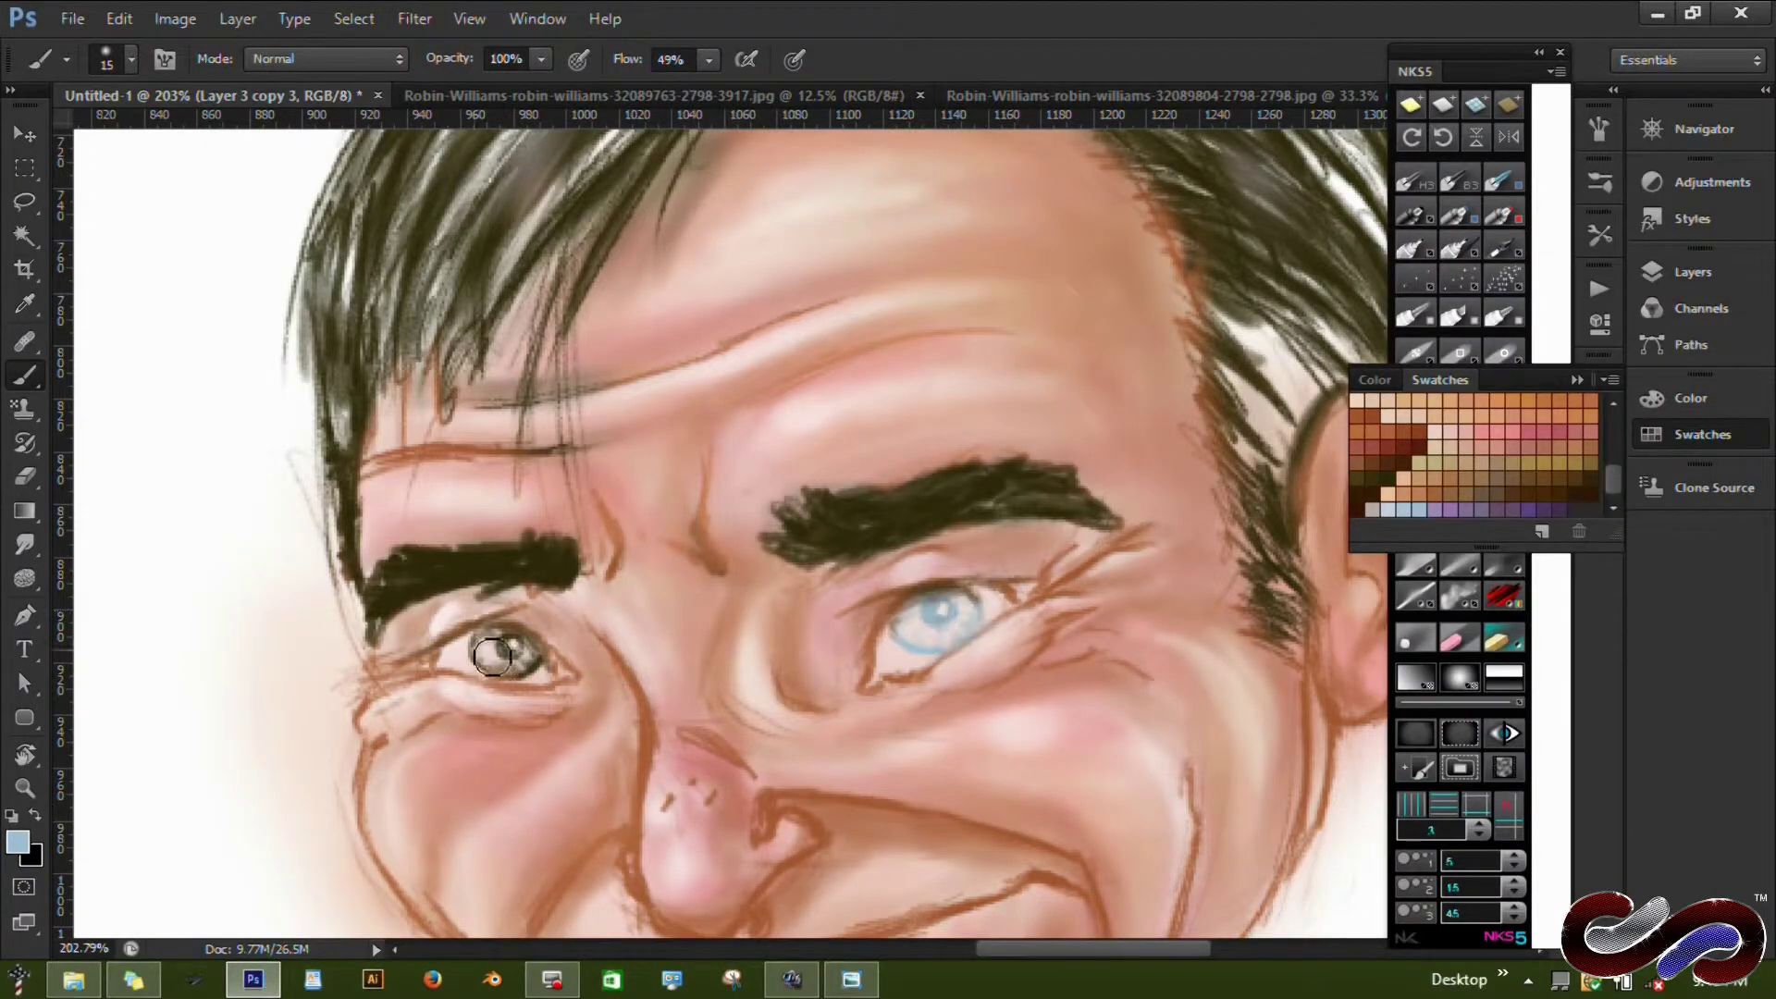
drag(476, 652, 541, 648)
scroll(1459, 516, up, 5)
click(1480, 432)
drag(980, 602, 902, 643)
drag(476, 652, 501, 658)
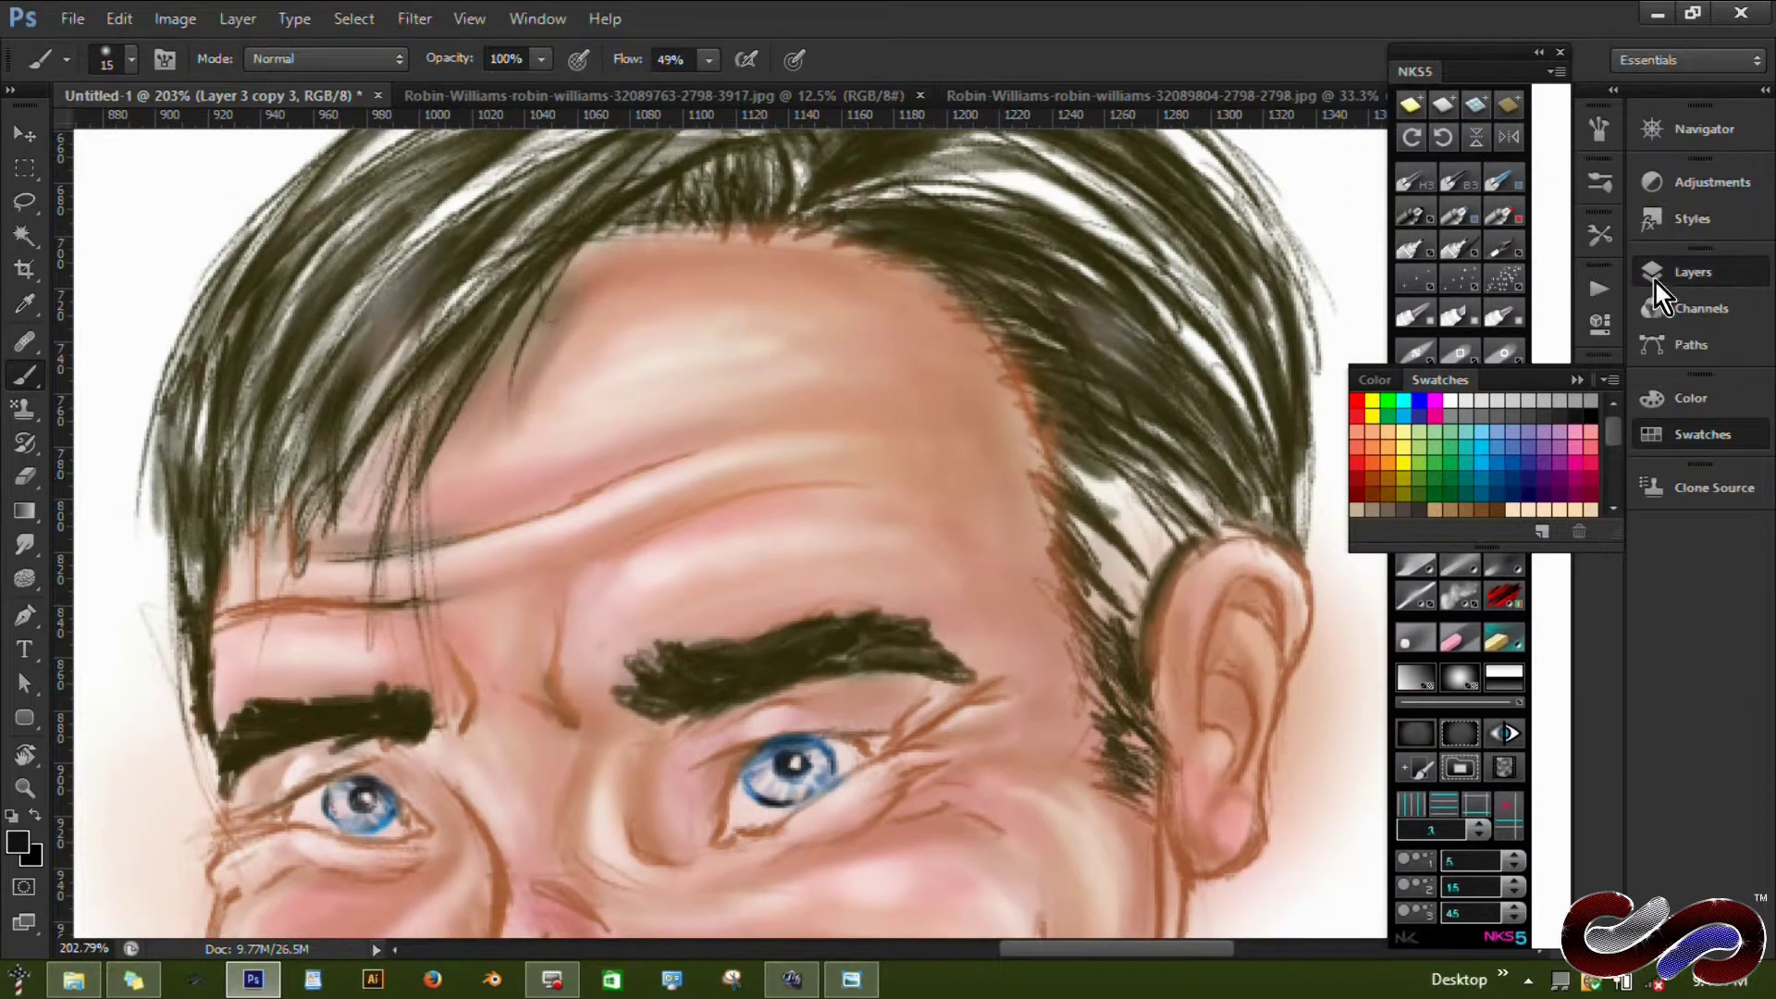
click(1692, 272)
Hide Layer 3 copy 3 and choose a brush preset for the eraser.
key(i)
key(b)
drag(470, 538, 787, 520)
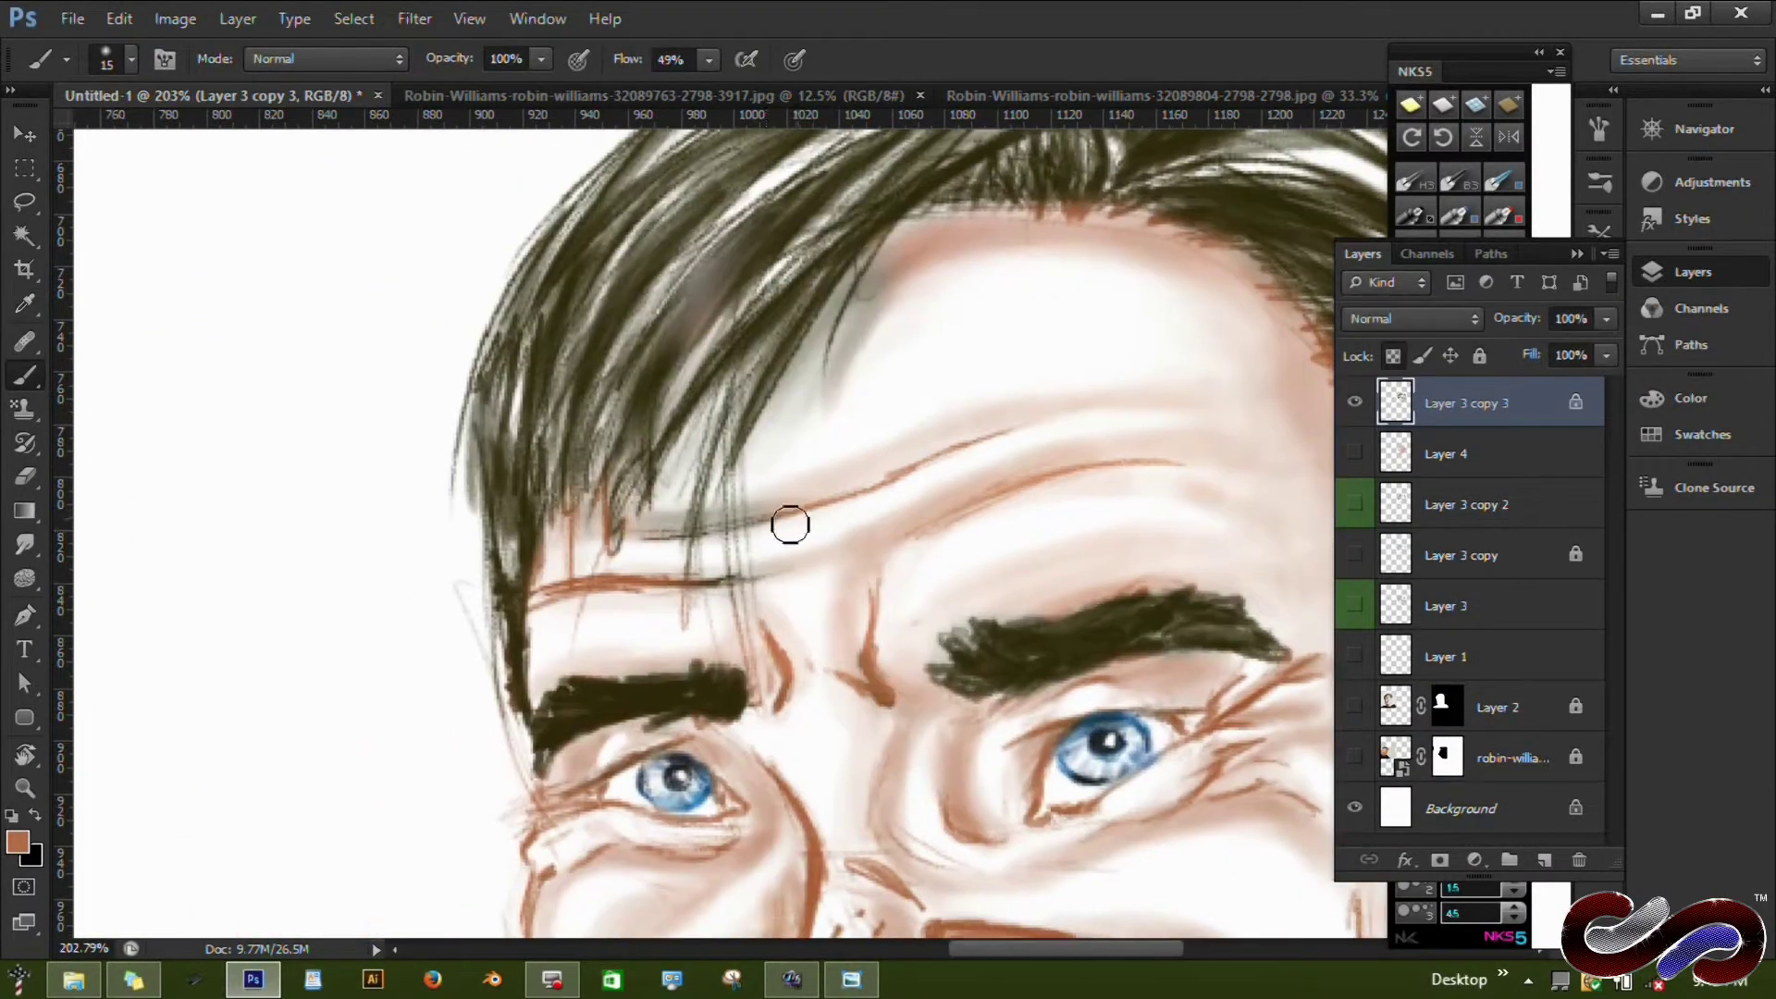
key(e)
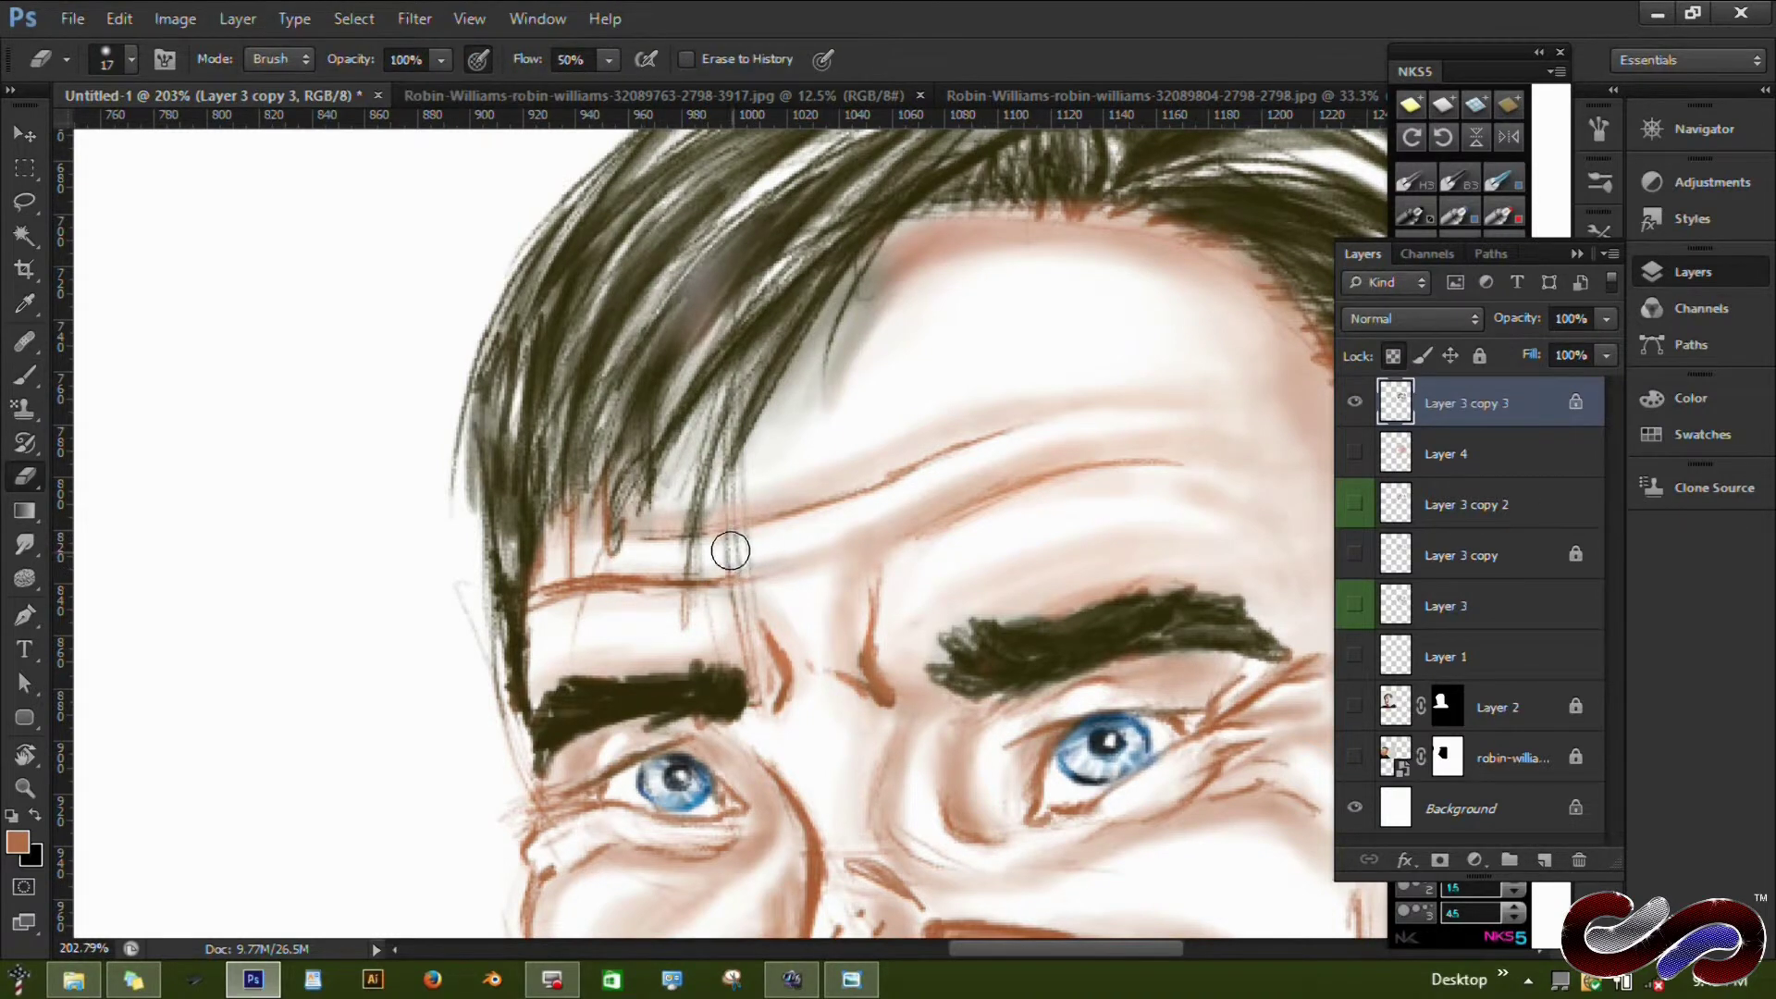
click(1355, 403)
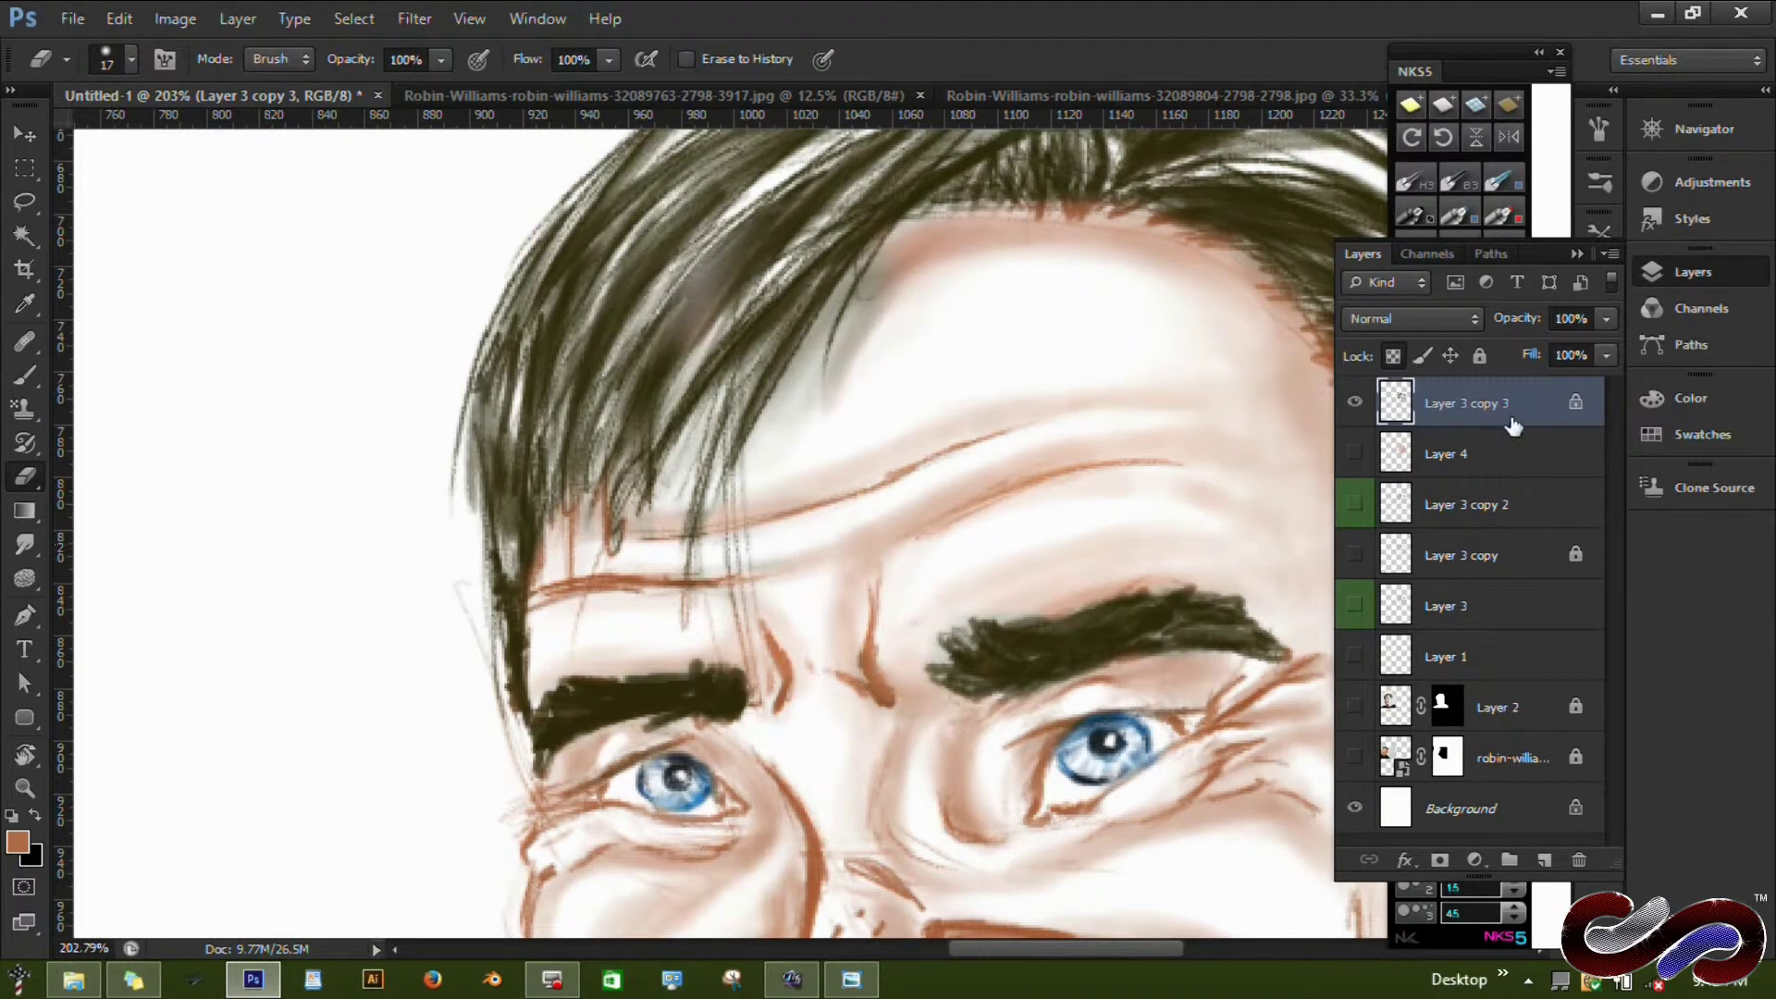
click(1577, 254)
right_click(712, 421)
double_click(728, 587)
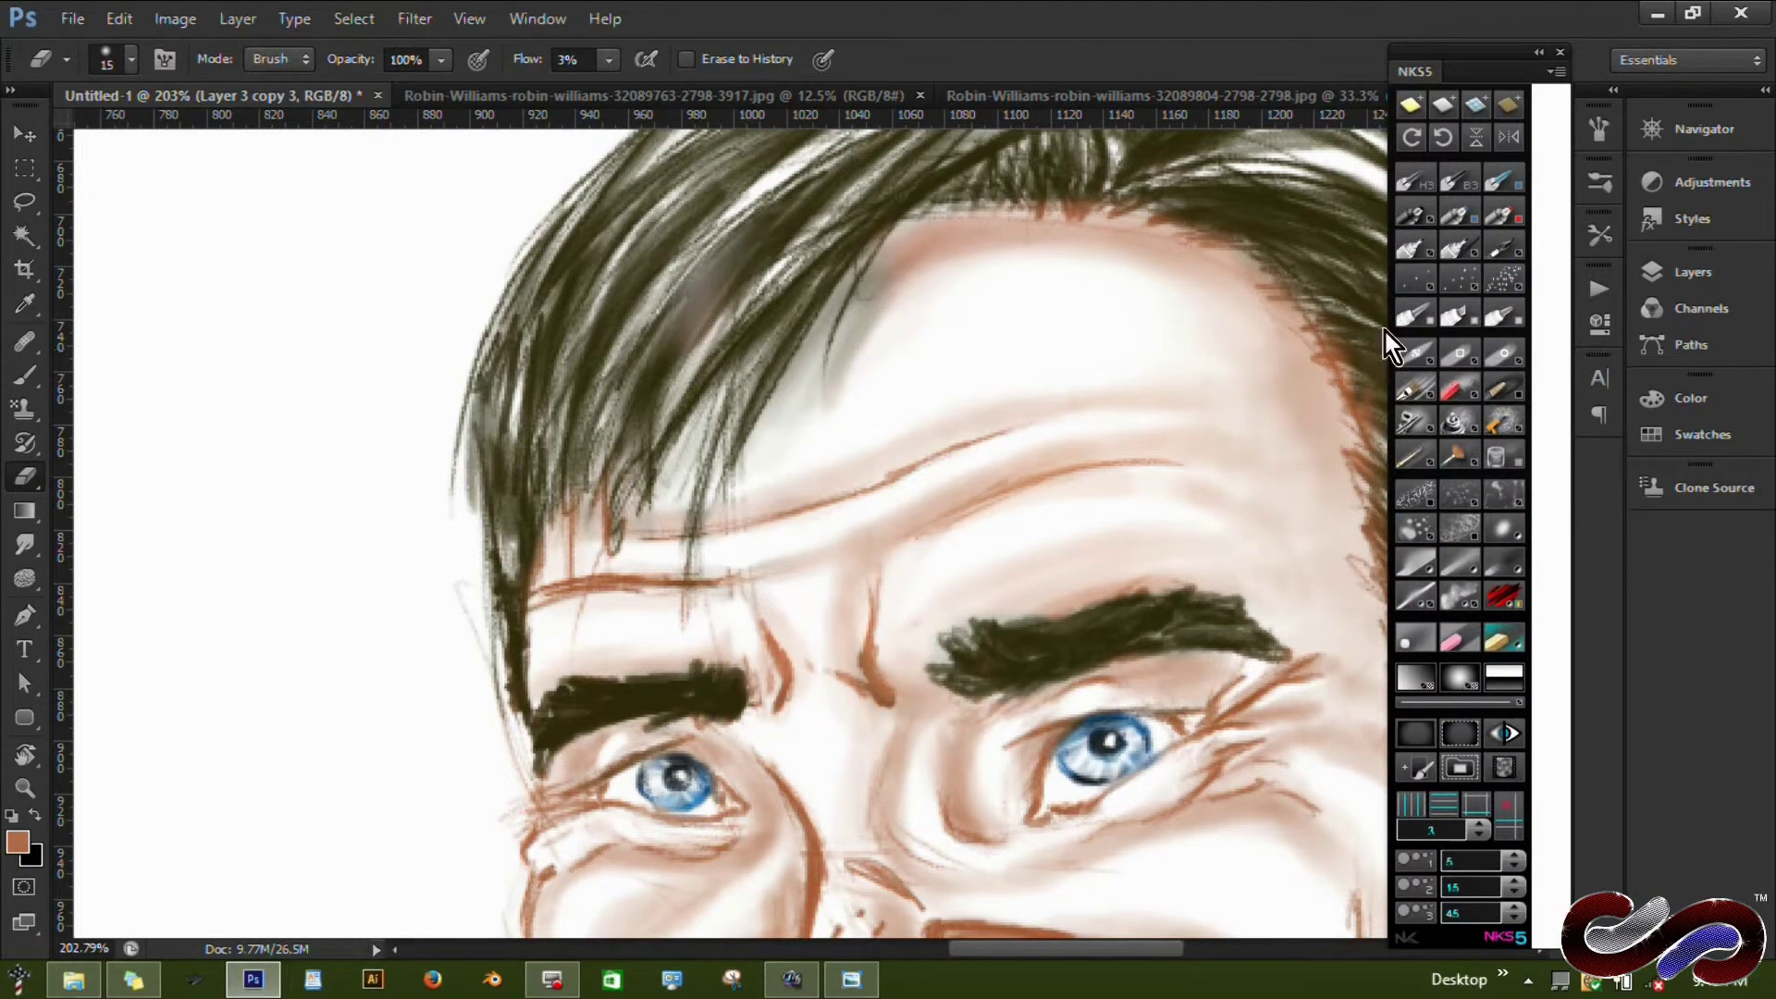
Try a Magic Wand selection around the face, then deselect it.
click(1692, 271)
scroll(1050, 634, down, 3)
scroll(1051, 634, right, 3)
key(w)
click(1309, 722)
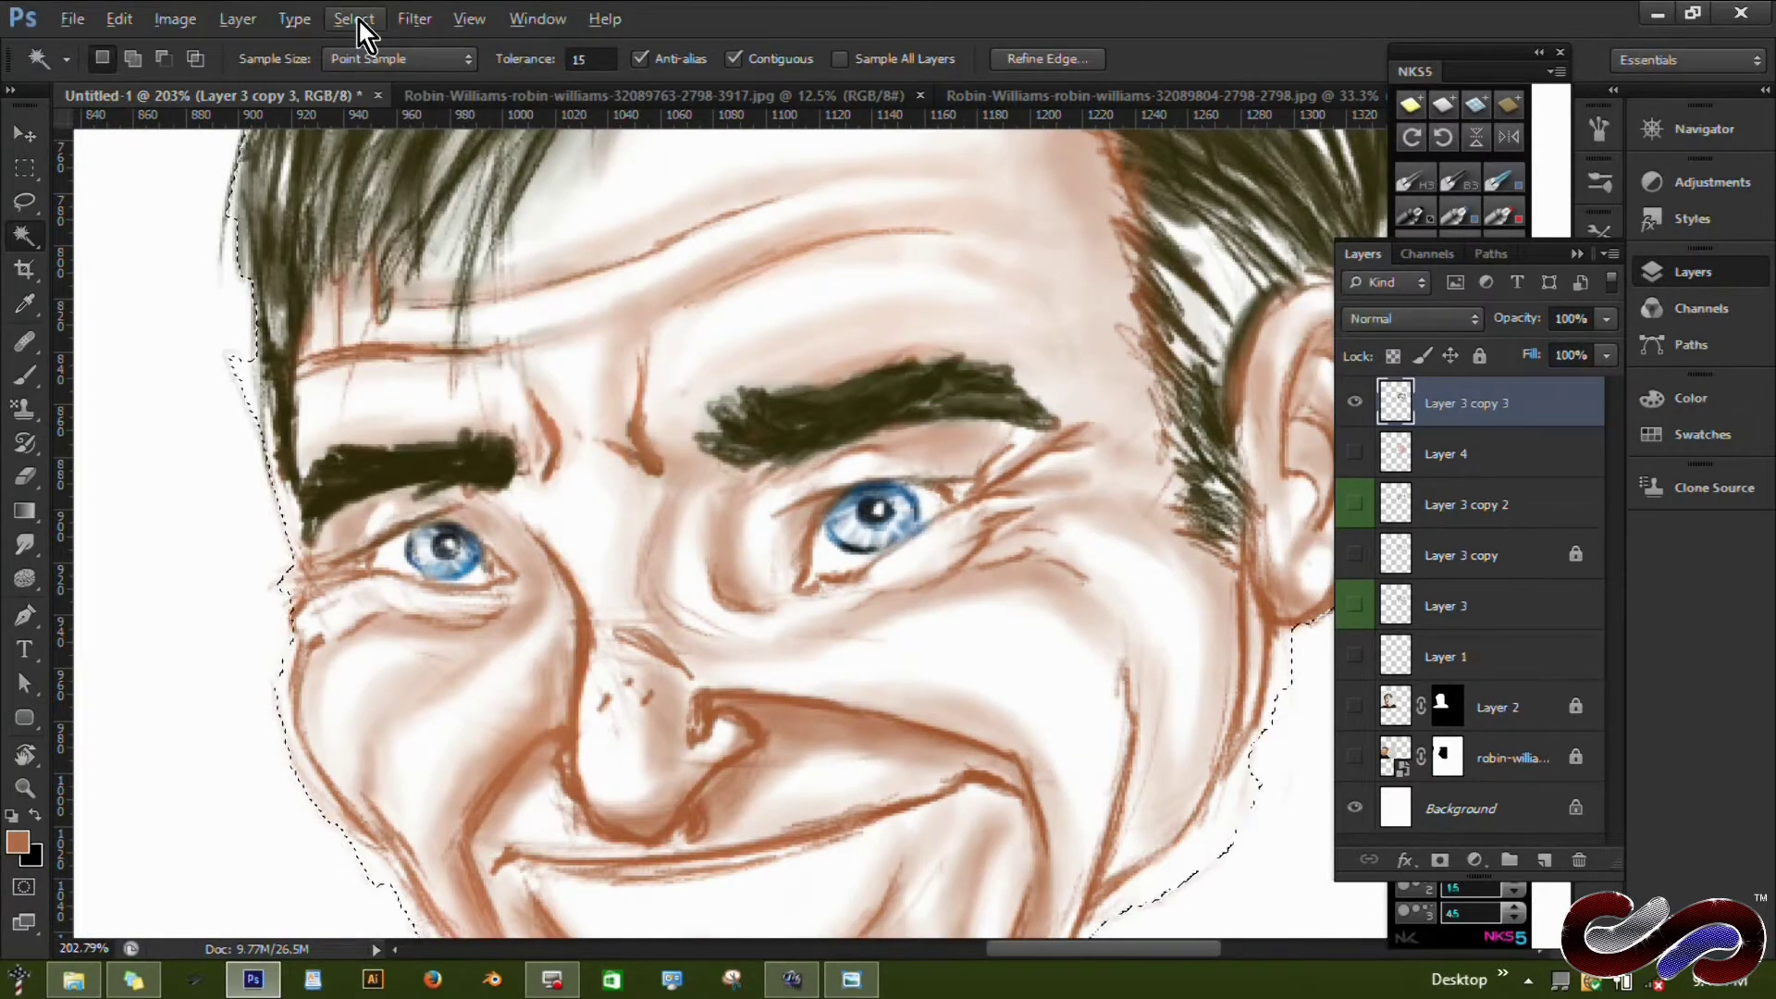
key(ctrl+d)
Finish tracing the Pen path around the chin and face outline.
key(p)
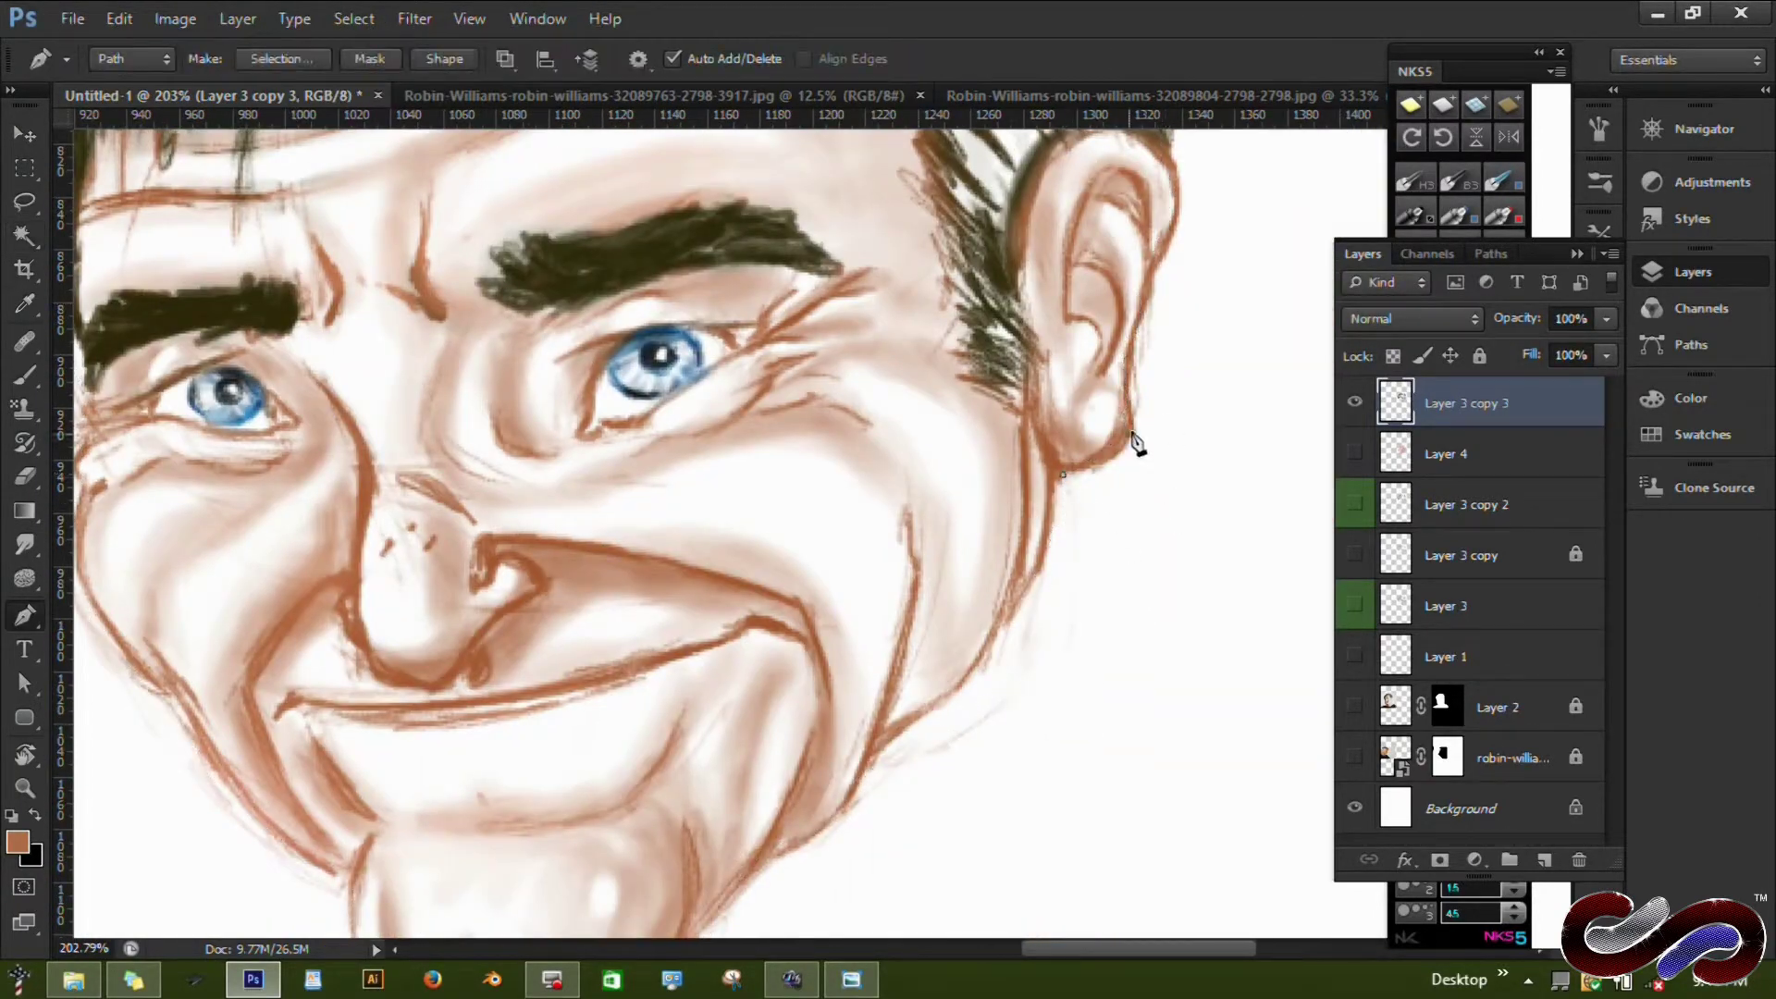
scroll(1173, 278, up, 2)
scroll(1174, 291, up, 1)
scroll(483, 225, up, 2)
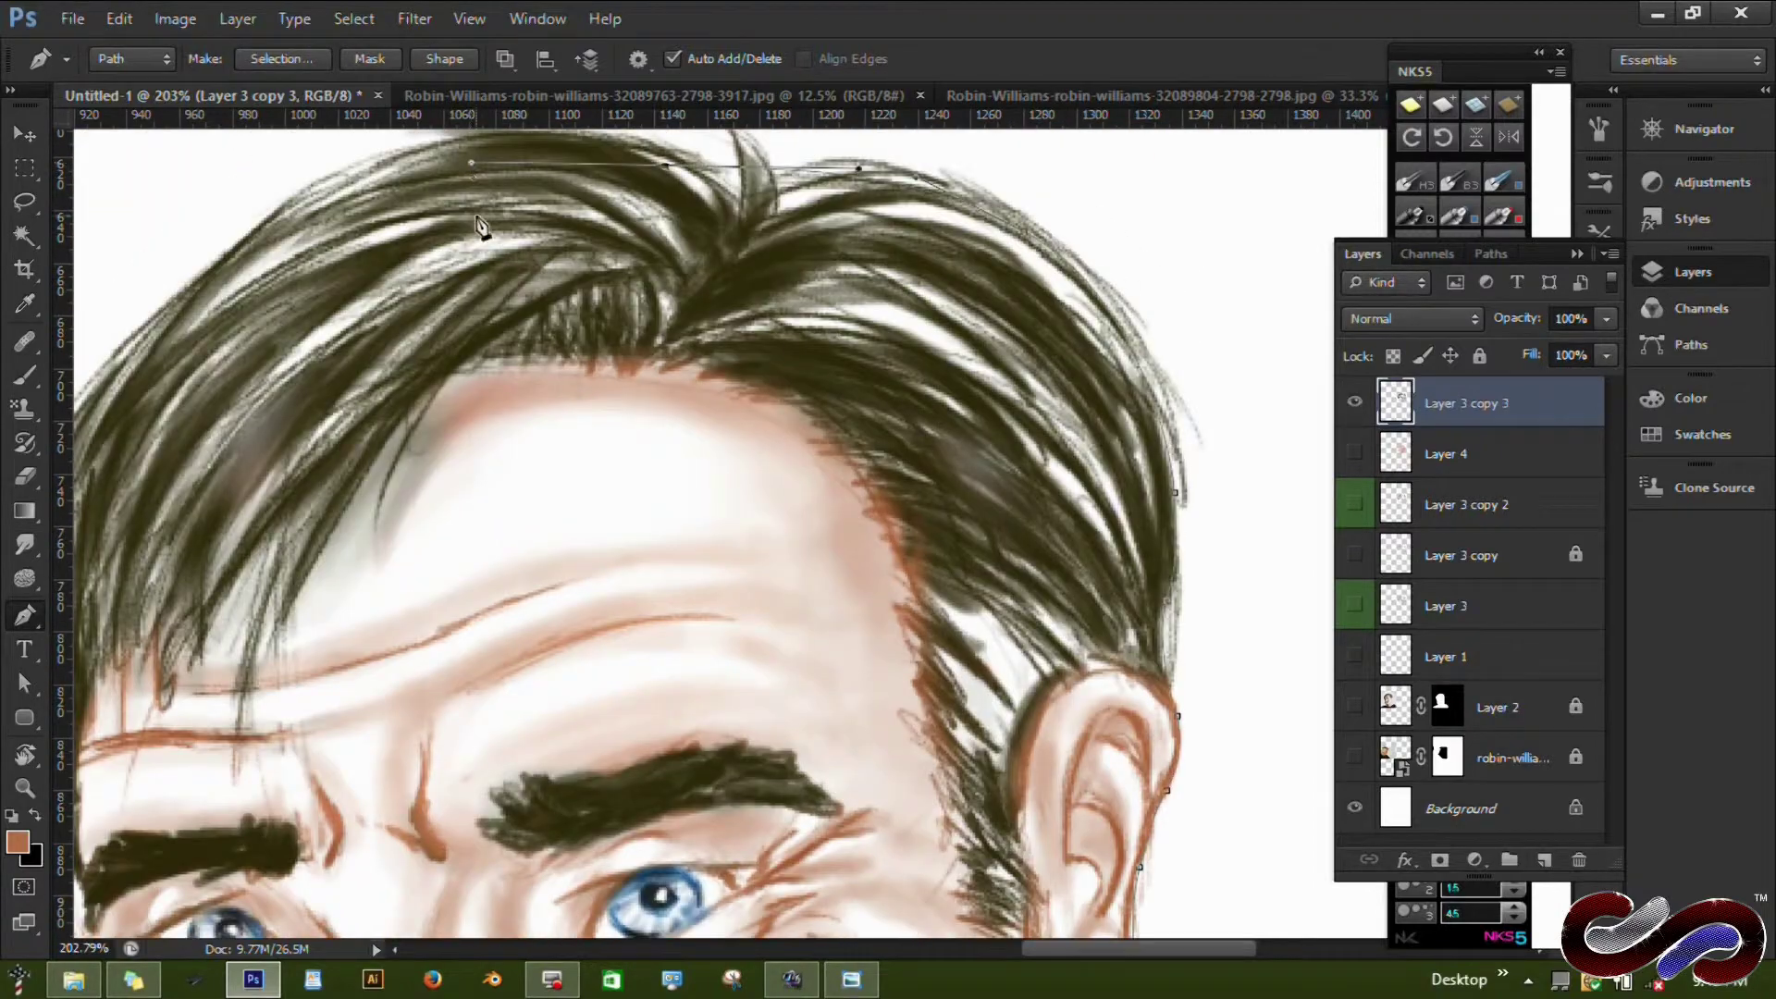
scroll(381, 609, left, 3)
scroll(381, 608, down, 3)
scroll(434, 684, down, 3)
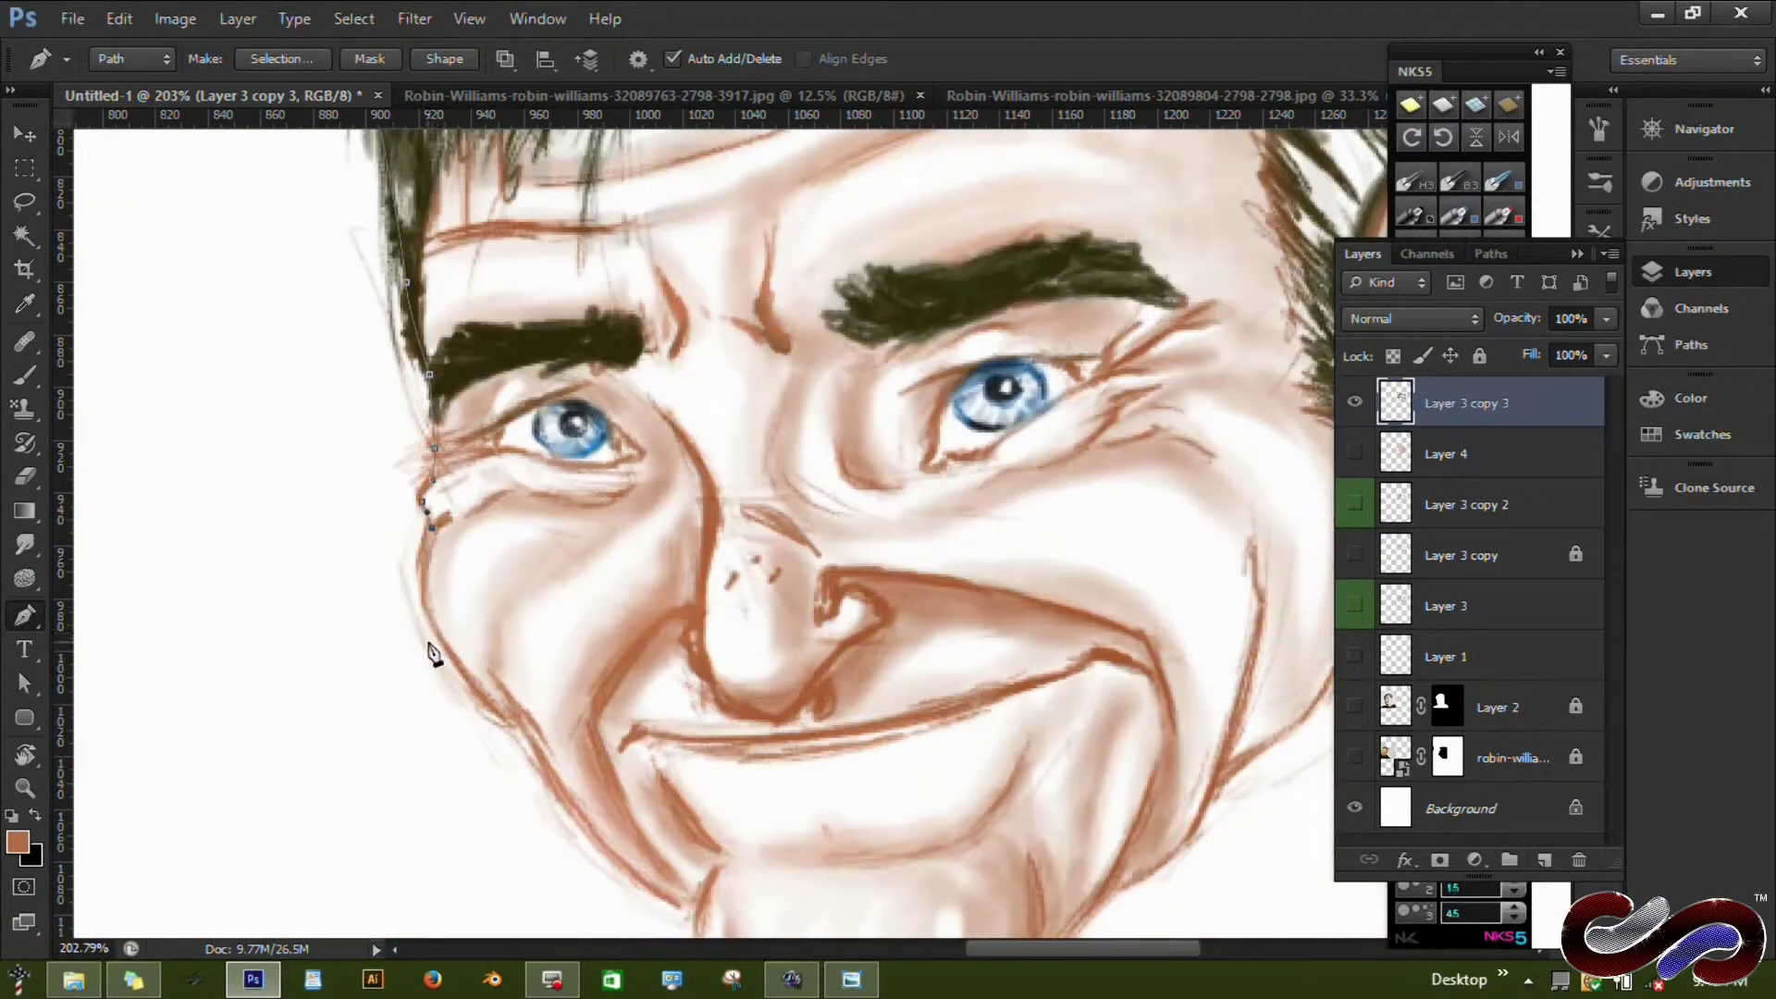
drag(437, 603, 472, 668)
scroll(500, 689, down, 1)
scroll(700, 821, down, 1)
drag(730, 810, 788, 838)
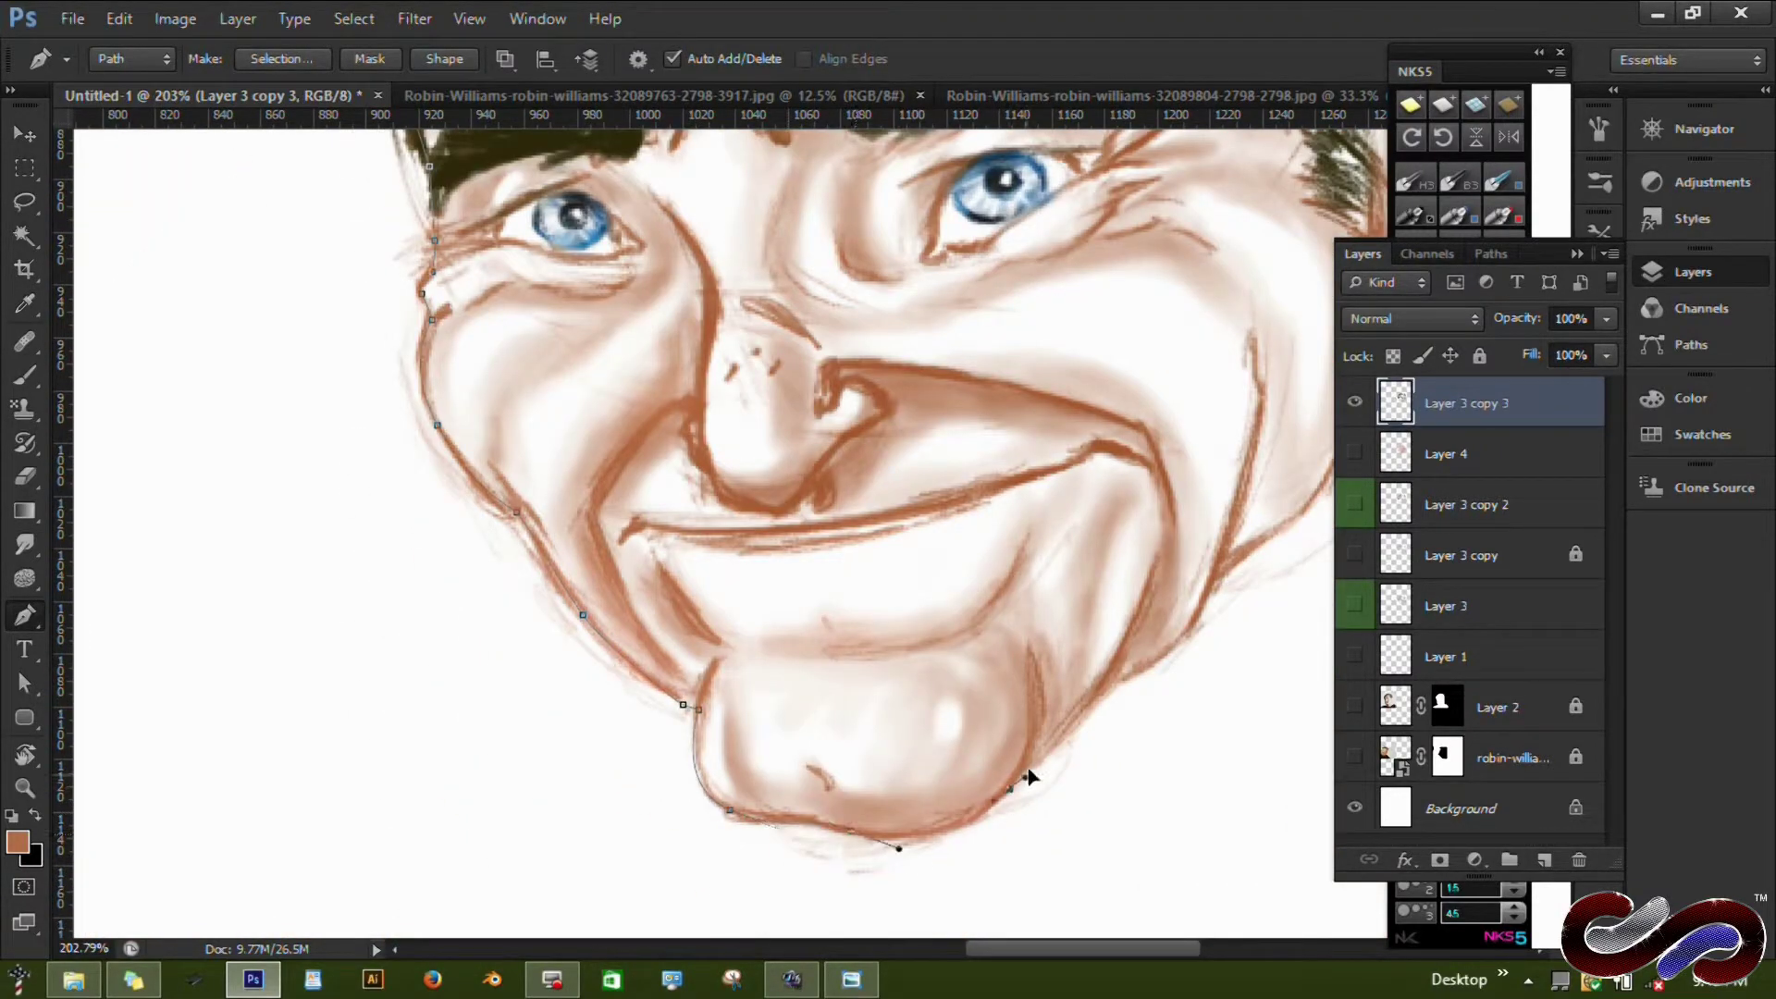
drag(1212, 666, 801, 671)
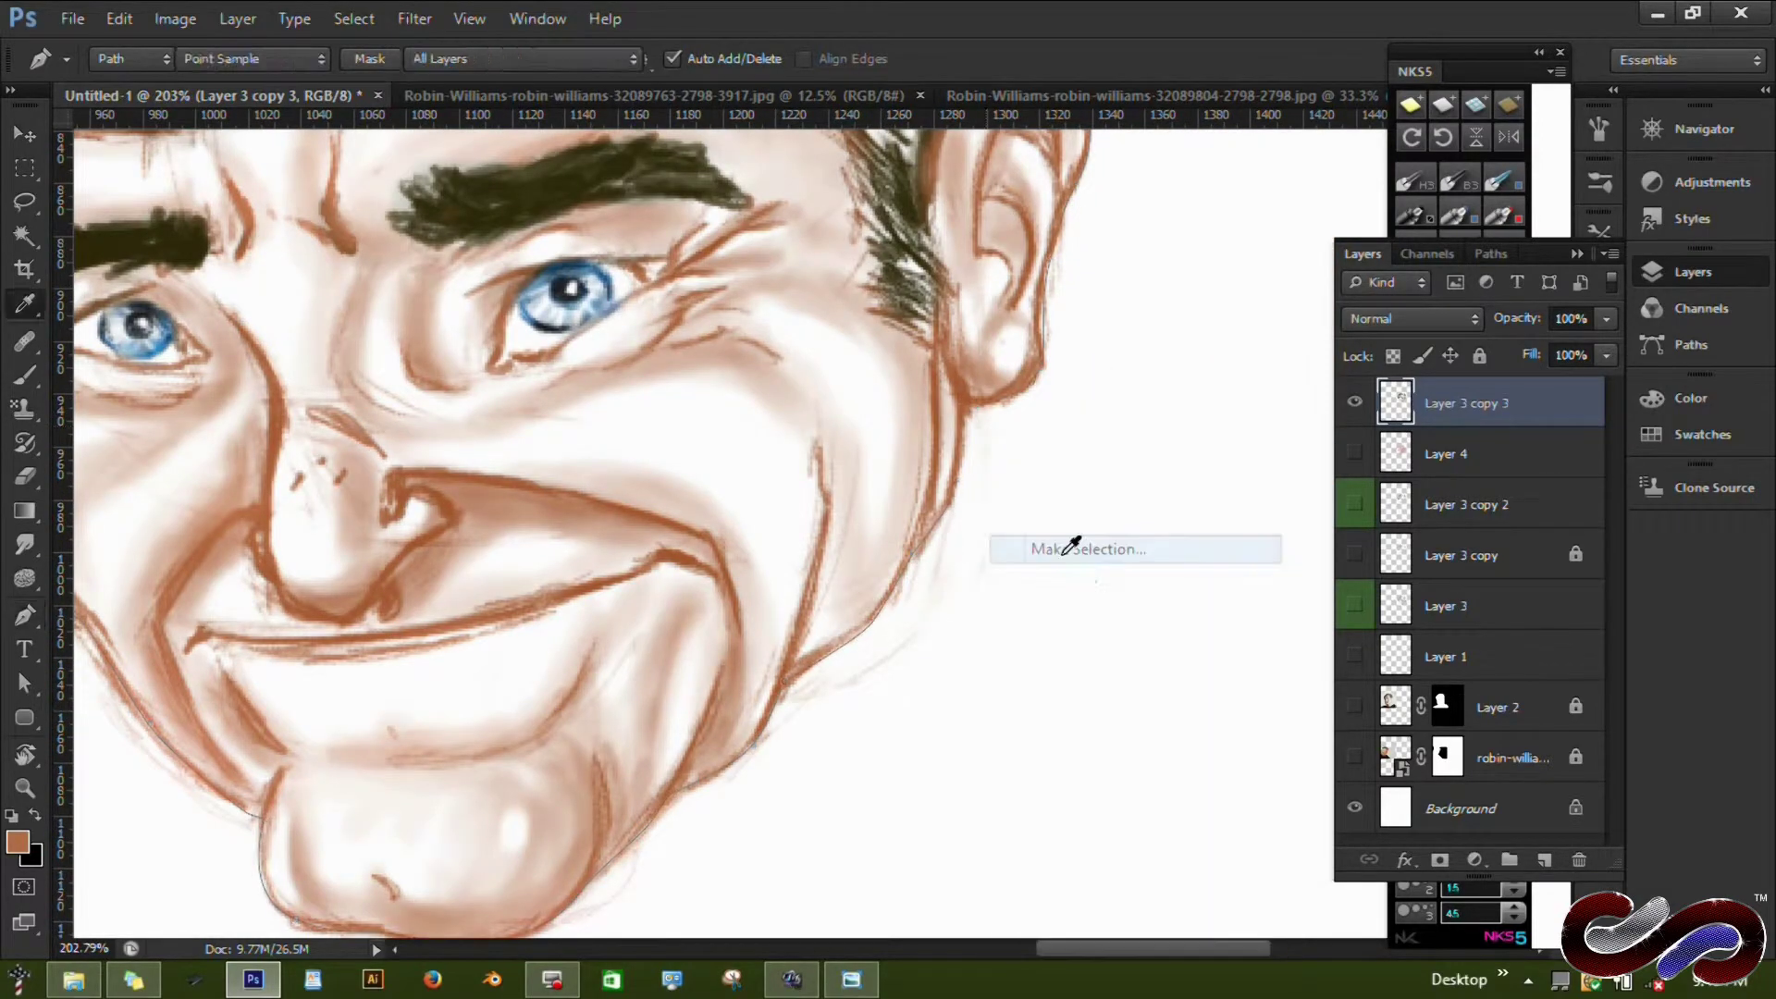
Load the face path as a selection and add it as a layer mask on Layer 4.
click(1489, 253)
ctrl+click(1427, 305)
click(1361, 253)
click(1354, 453)
click(1446, 453)
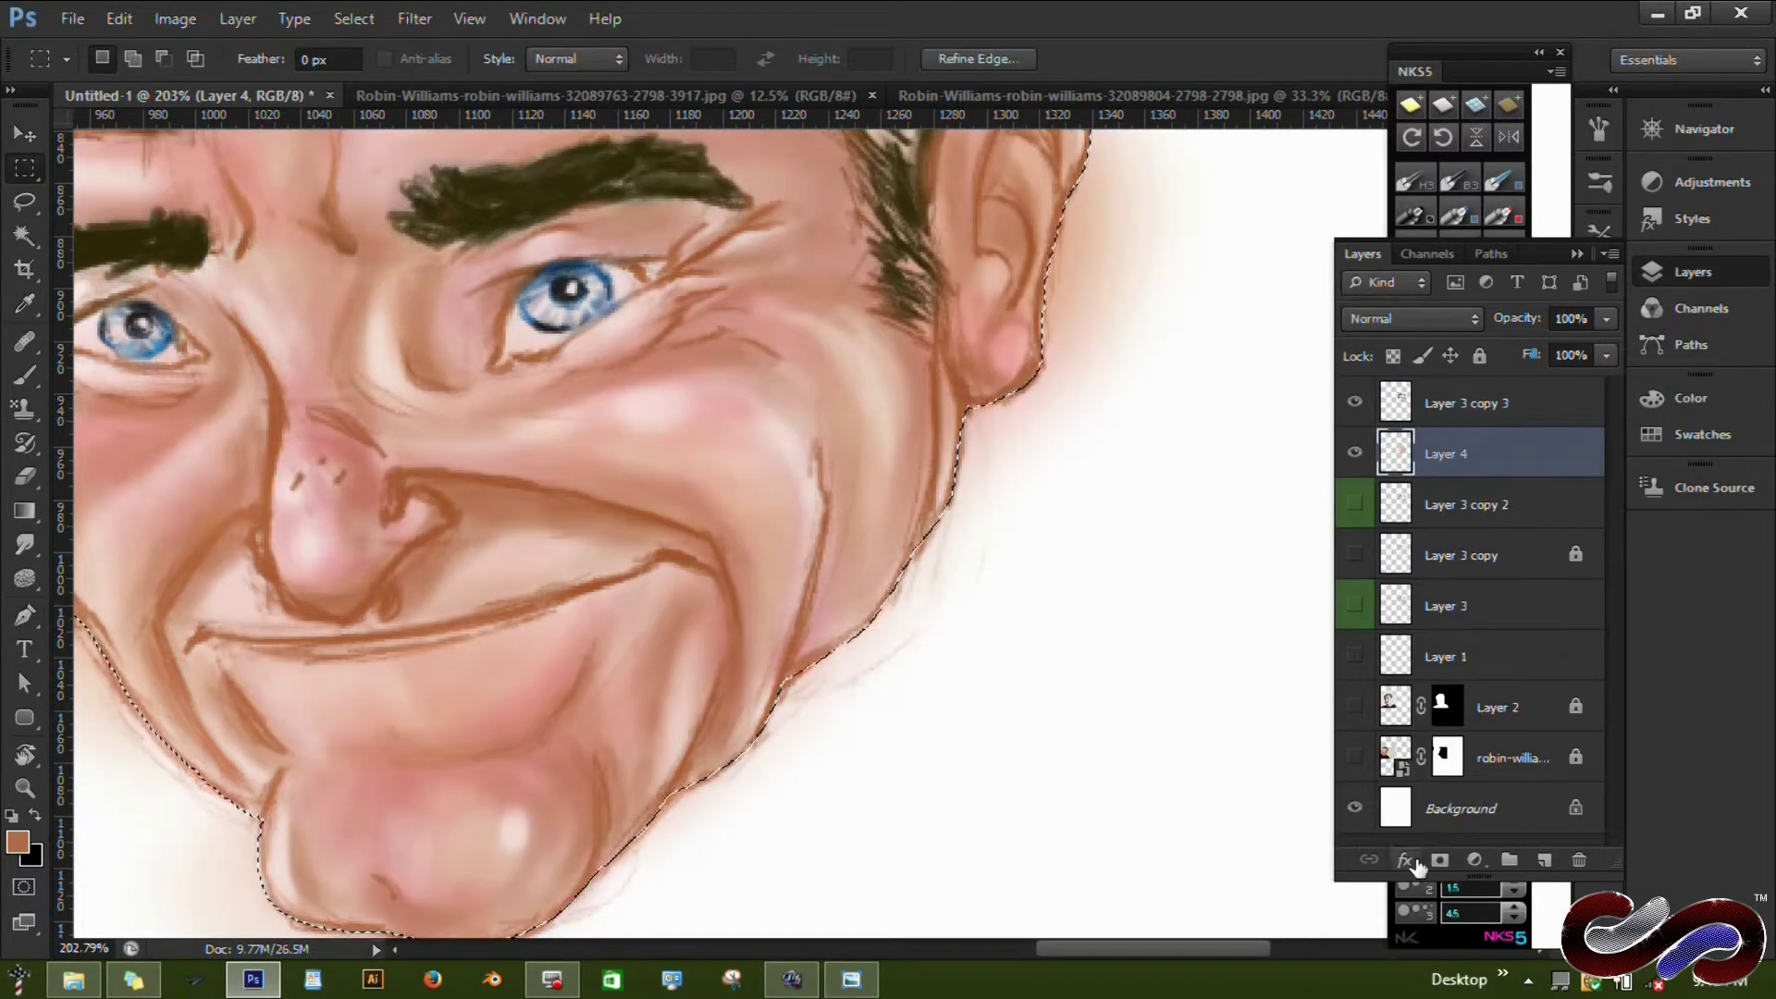
click(1439, 859)
right_click(1452, 460)
key(Escape)
key(ctrl+0)
Shift the face drawing on Layer 3 copy 3 slightly right and down.
key(m)
scroll(942, 460, up, 4)
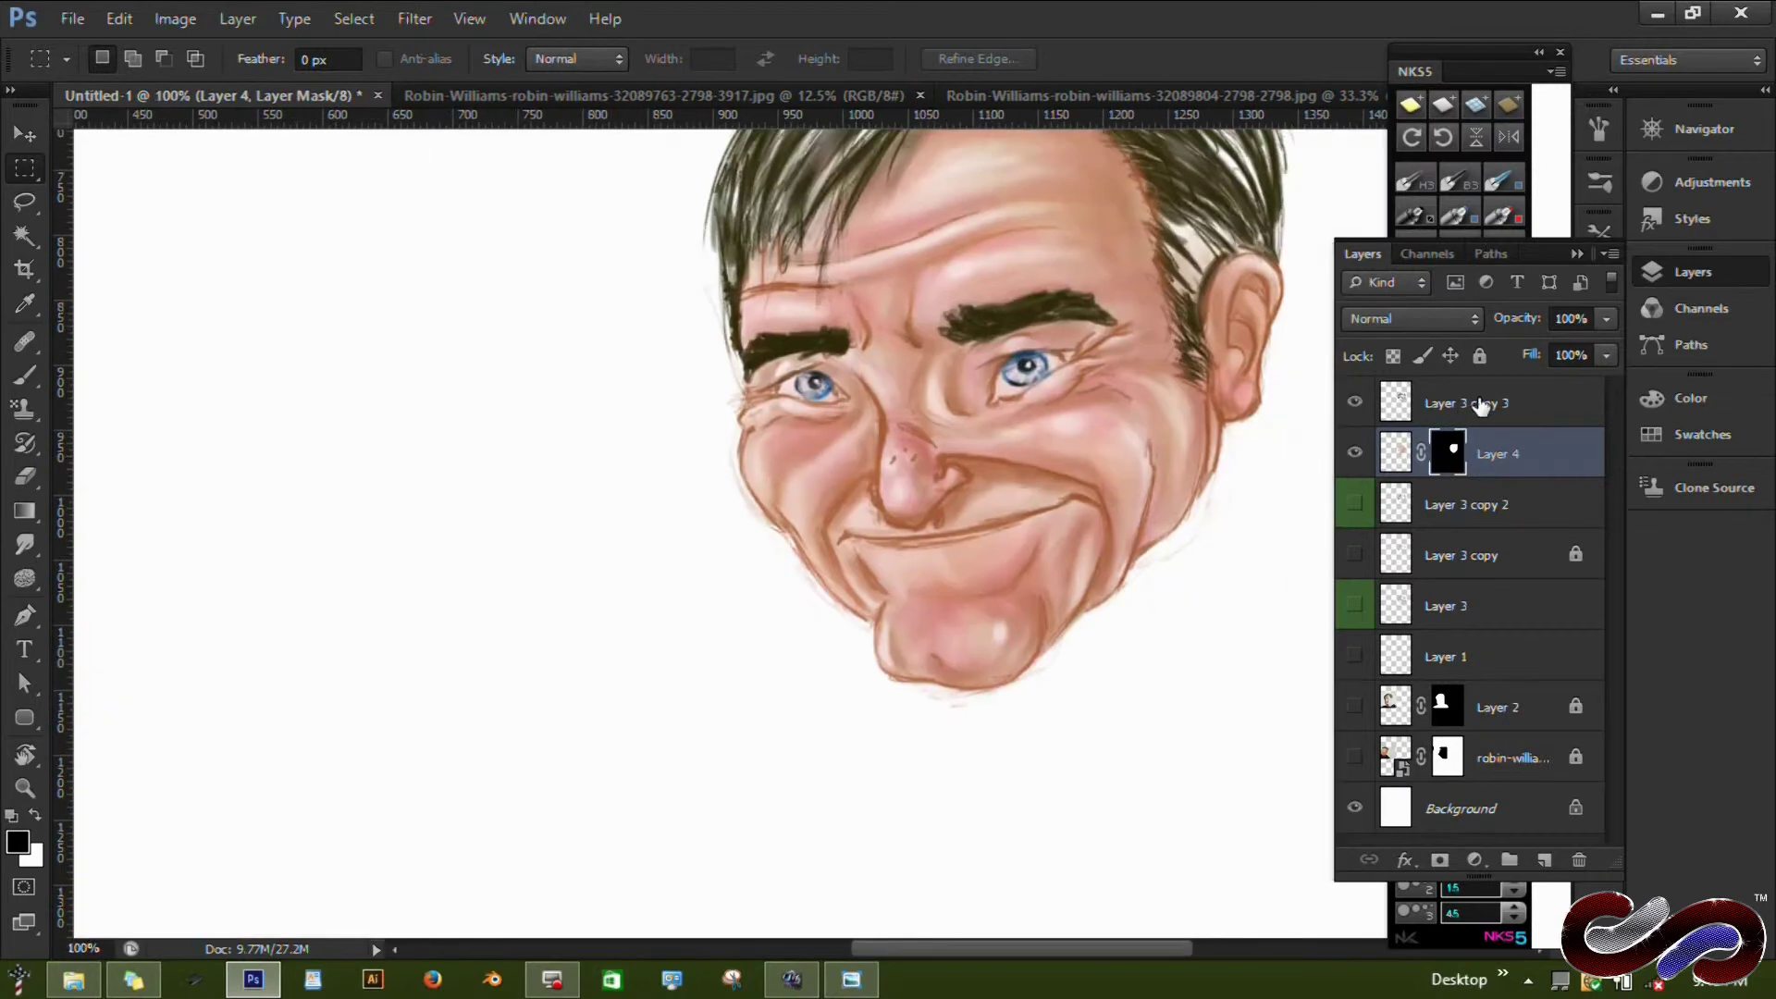
ctrl+click(1475, 403)
scroll(918, 360, down, 2)
key(v)
drag(716, 370, 832, 398)
click(1474, 403)
Sample the dark hair colour from the painting as the brush colour.
key(z)
key(b)
click(17, 841)
click(1149, 219)
scroll(555, 518, up, 1)
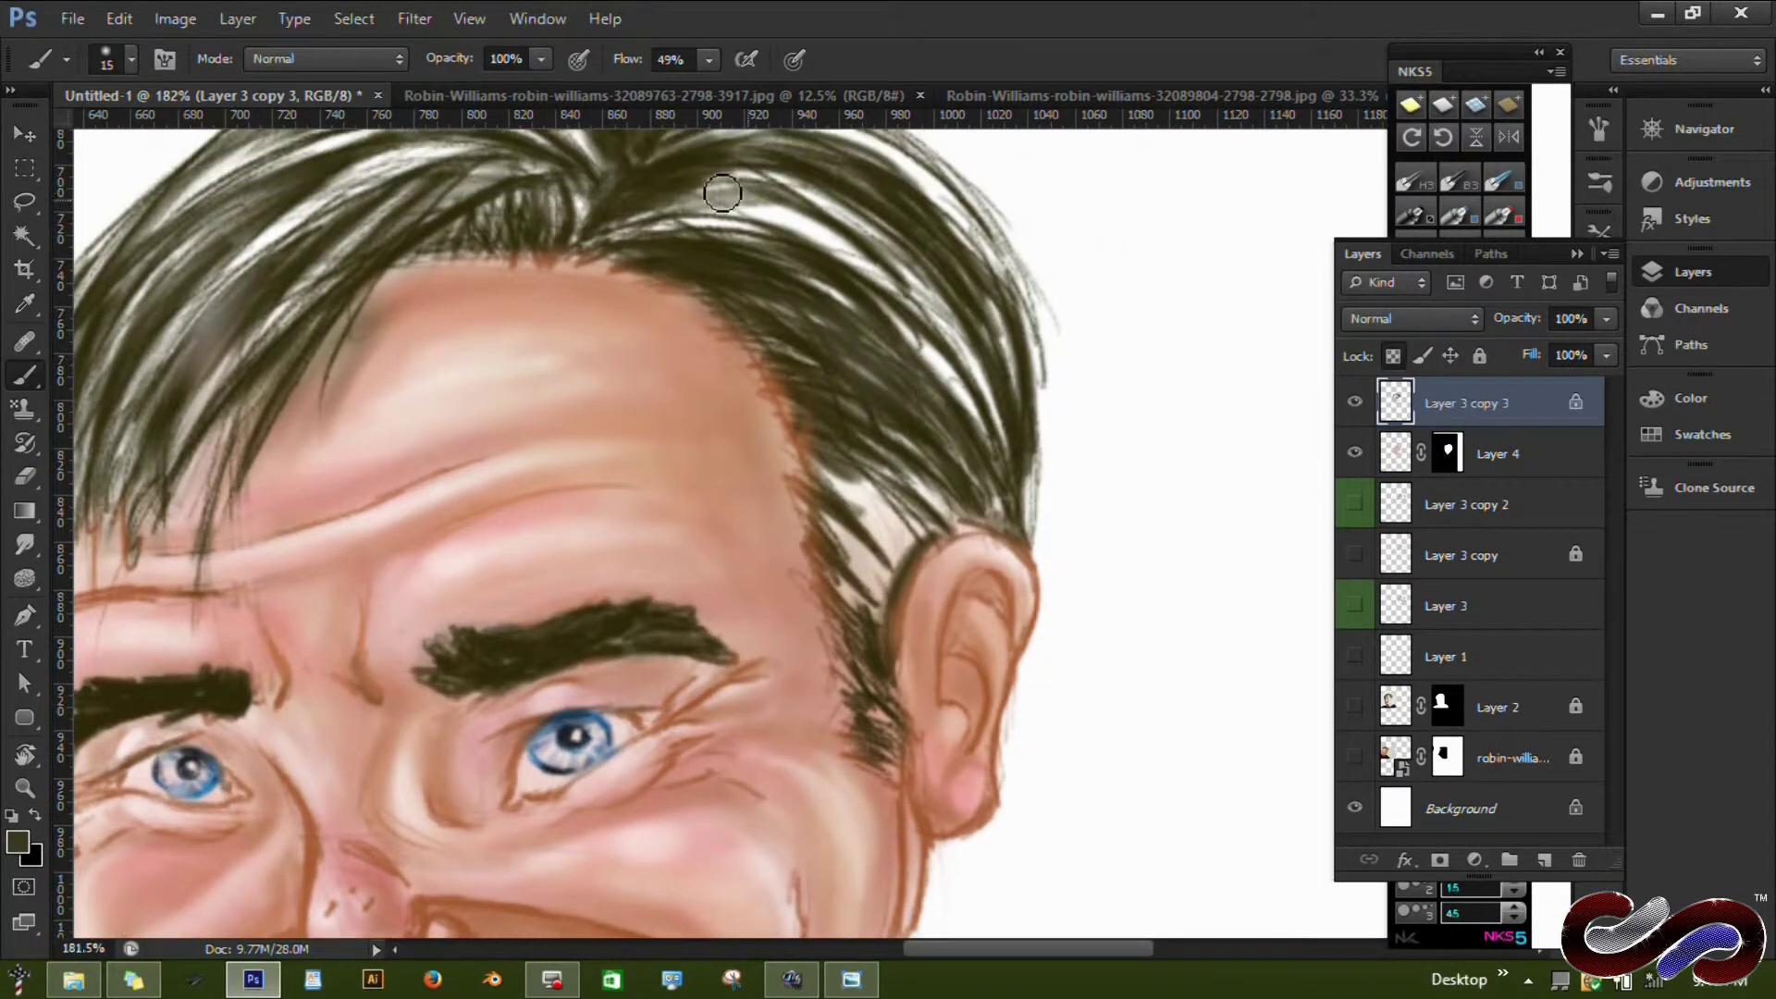
click(1701, 434)
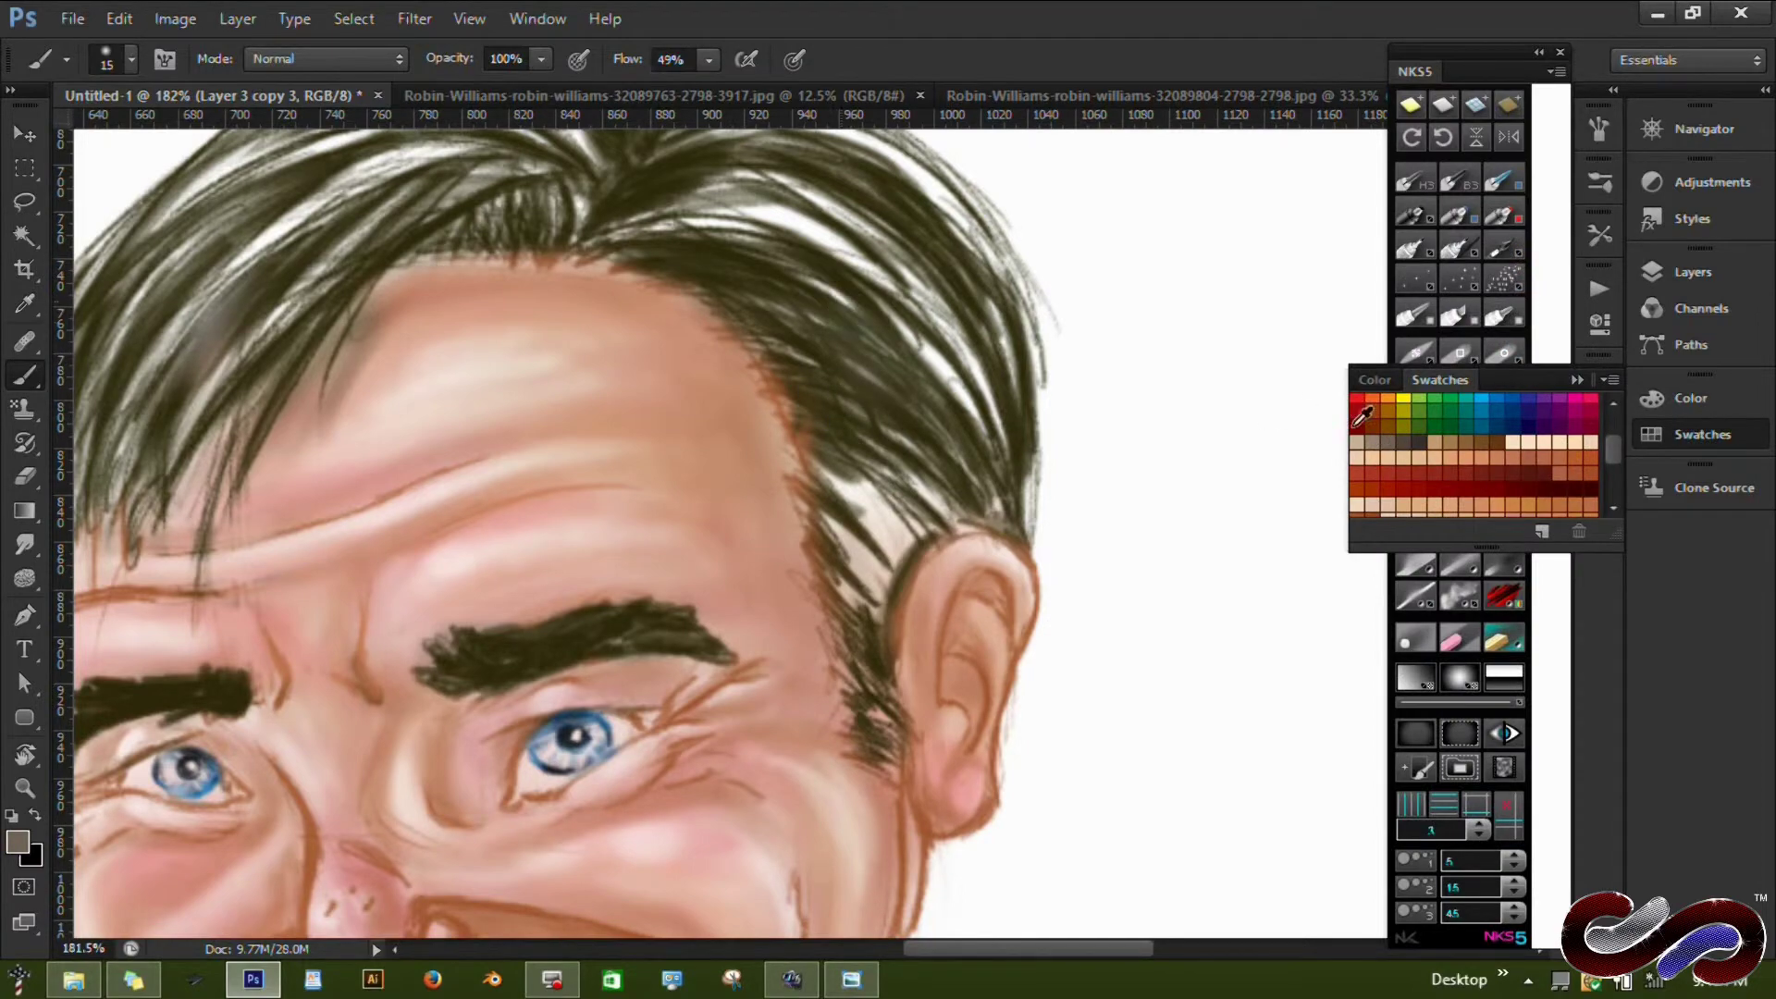
click(1361, 416)
alt+click(728, 231)
scroll(879, 527, down, 3)
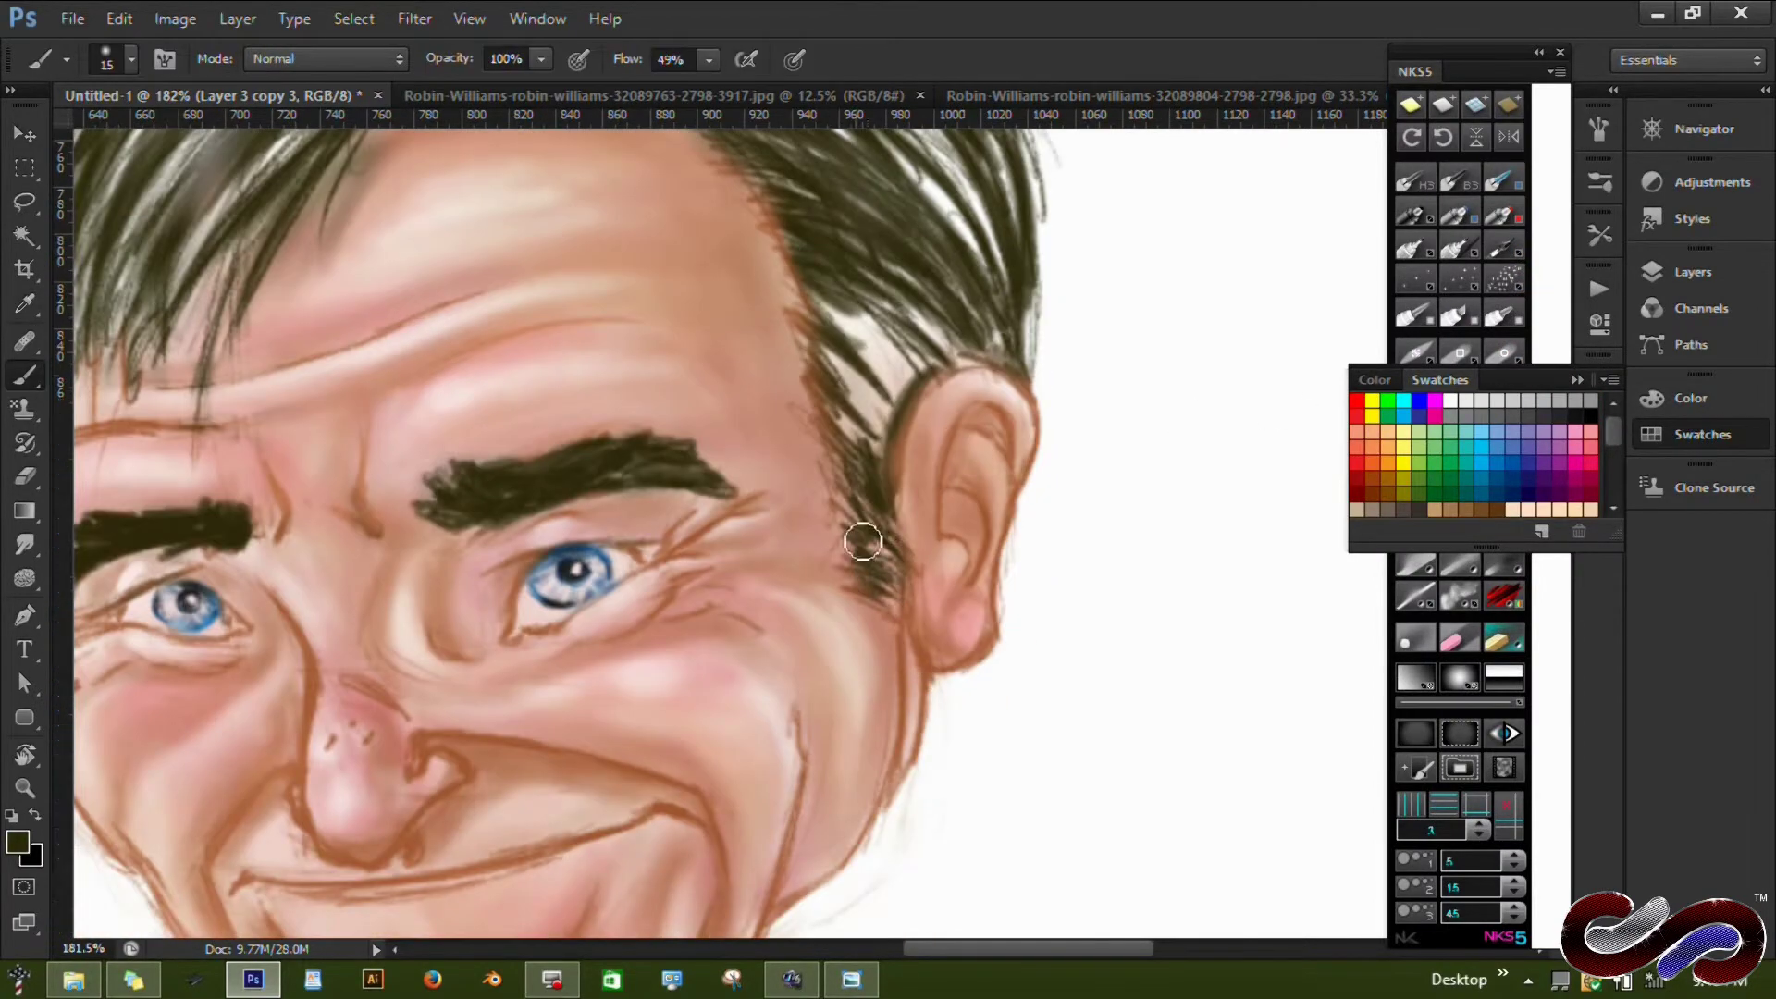
Paint pale grey-green strands at 42% opacity at the temple beside the ear.
click(17, 842)
click(503, 225)
click(1151, 103)
click(1693, 272)
alt+click(1353, 403)
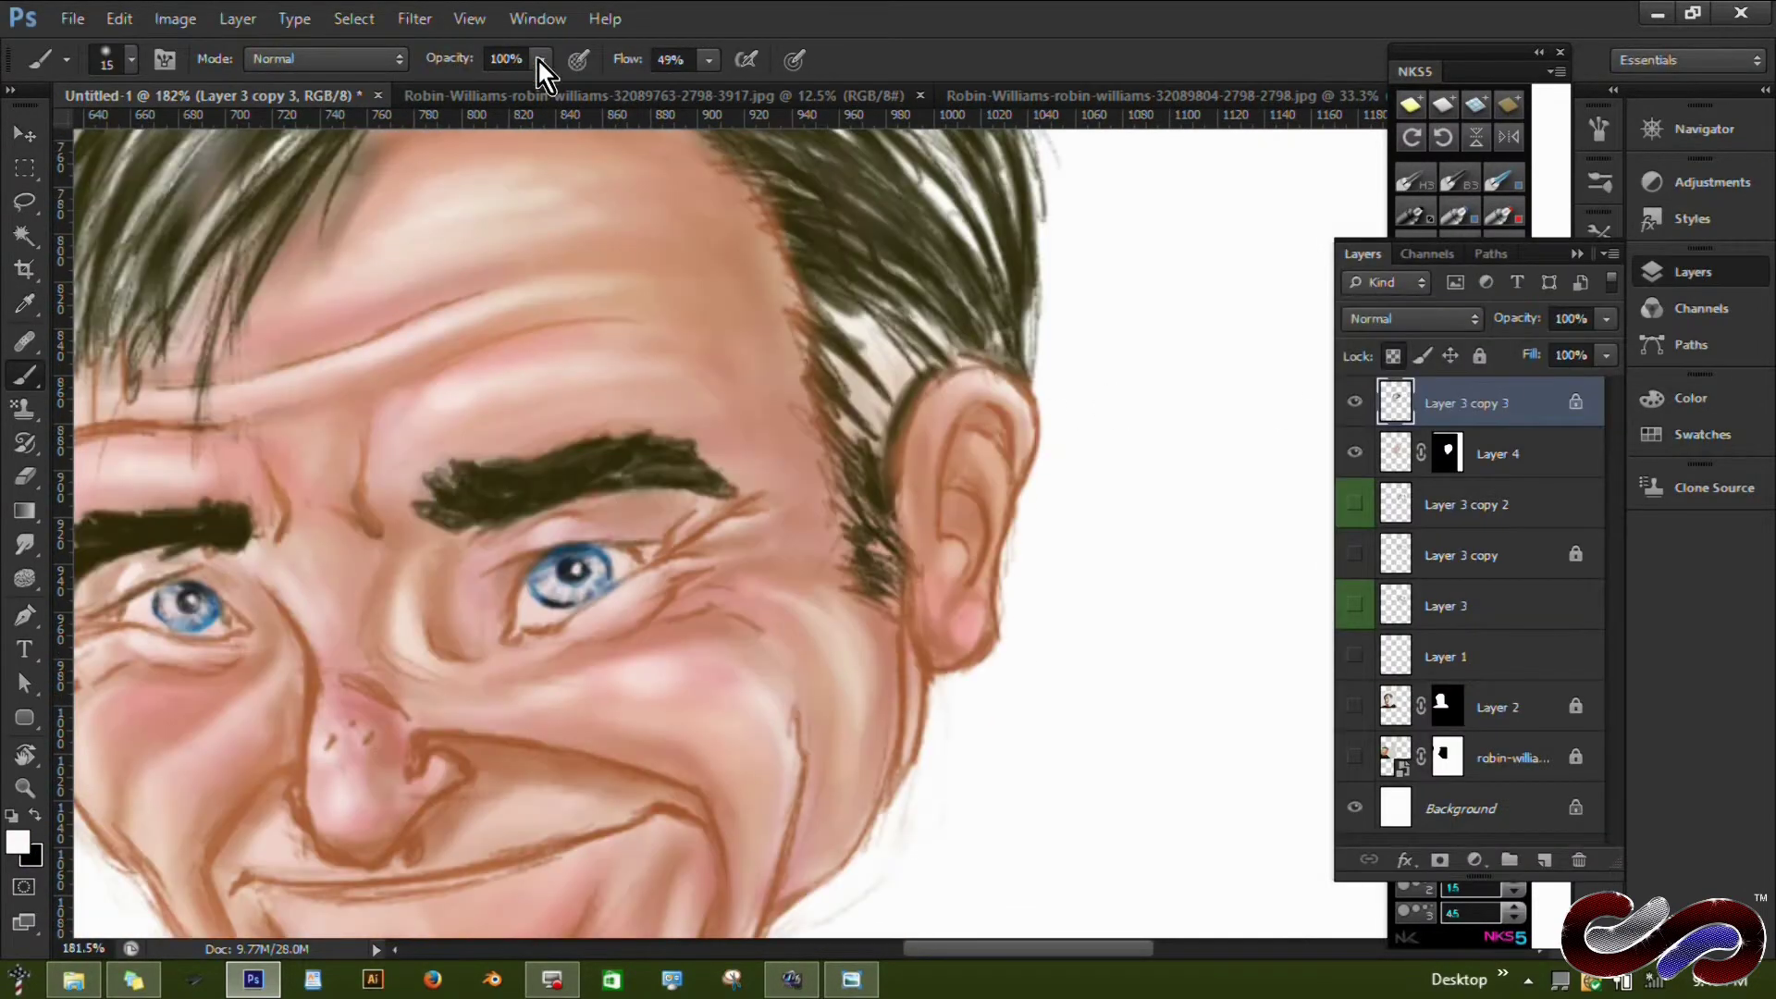
drag(541, 59, 517, 76)
click(578, 60)
drag(869, 481, 879, 567)
drag(832, 434, 888, 601)
drag(814, 370, 894, 531)
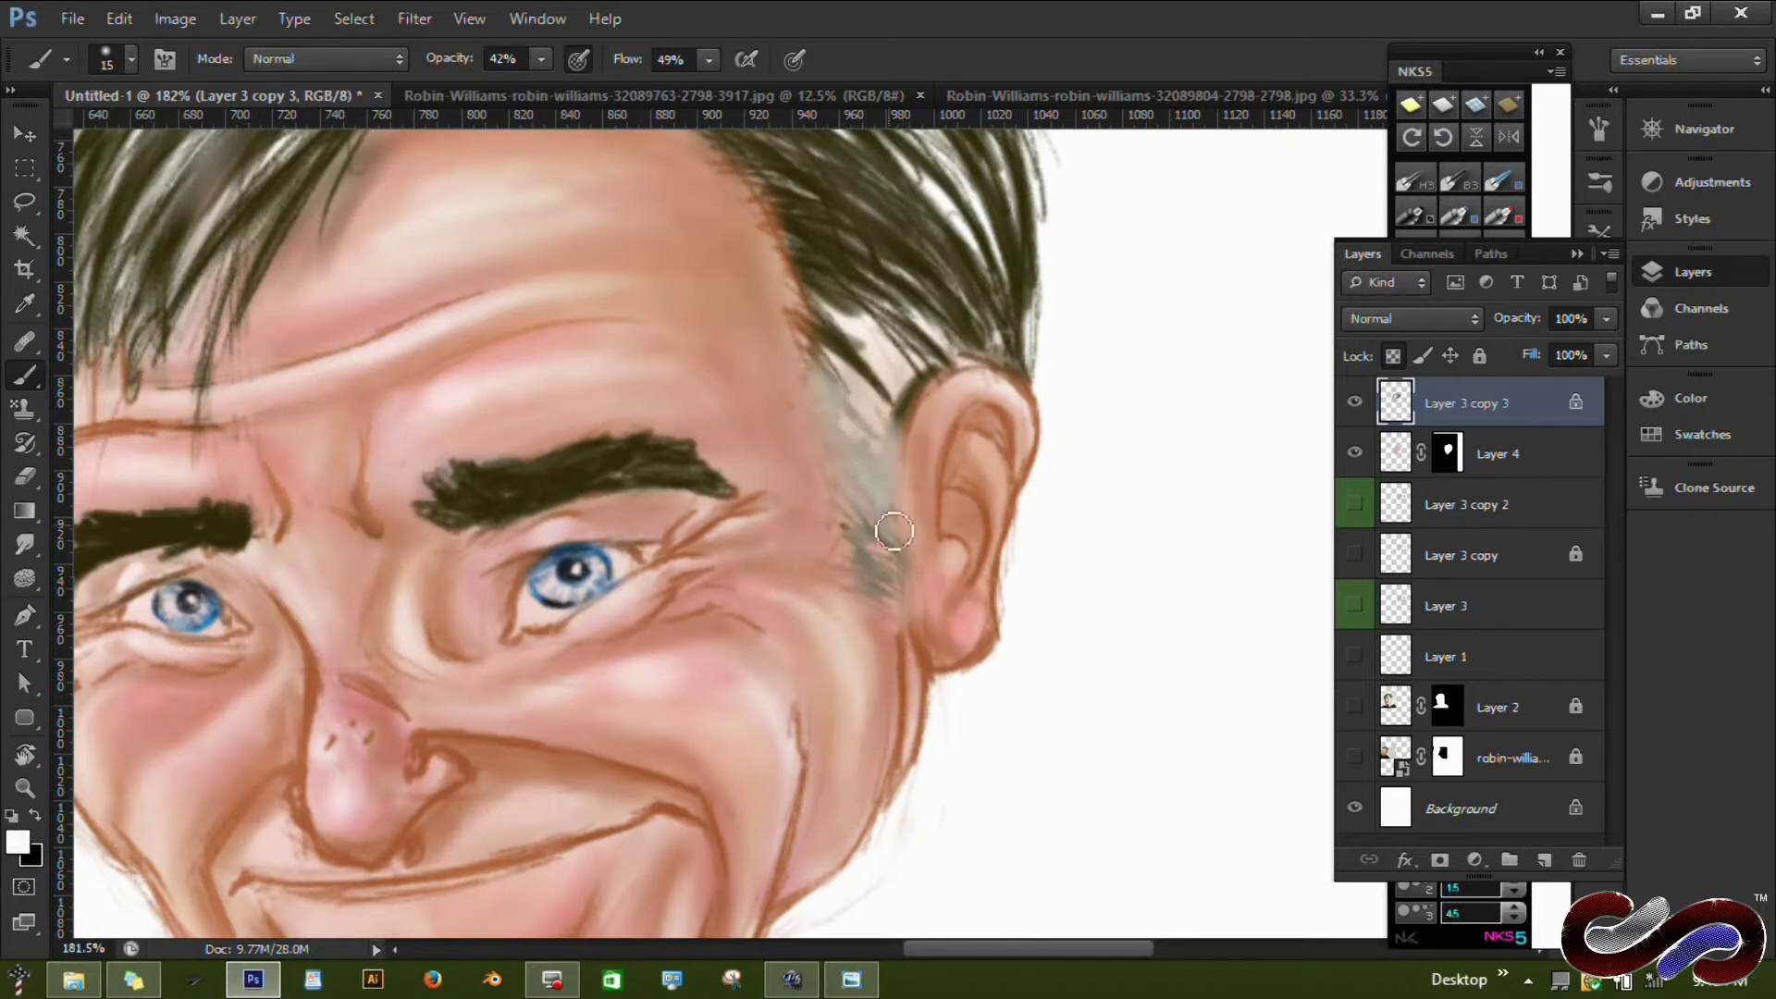
Group Layer 4 with Layer 3 copy 3 and add a new empty layer.
scroll(893, 531, down, 3)
scroll(722, 537, down, 2)
shift+click(1498, 453)
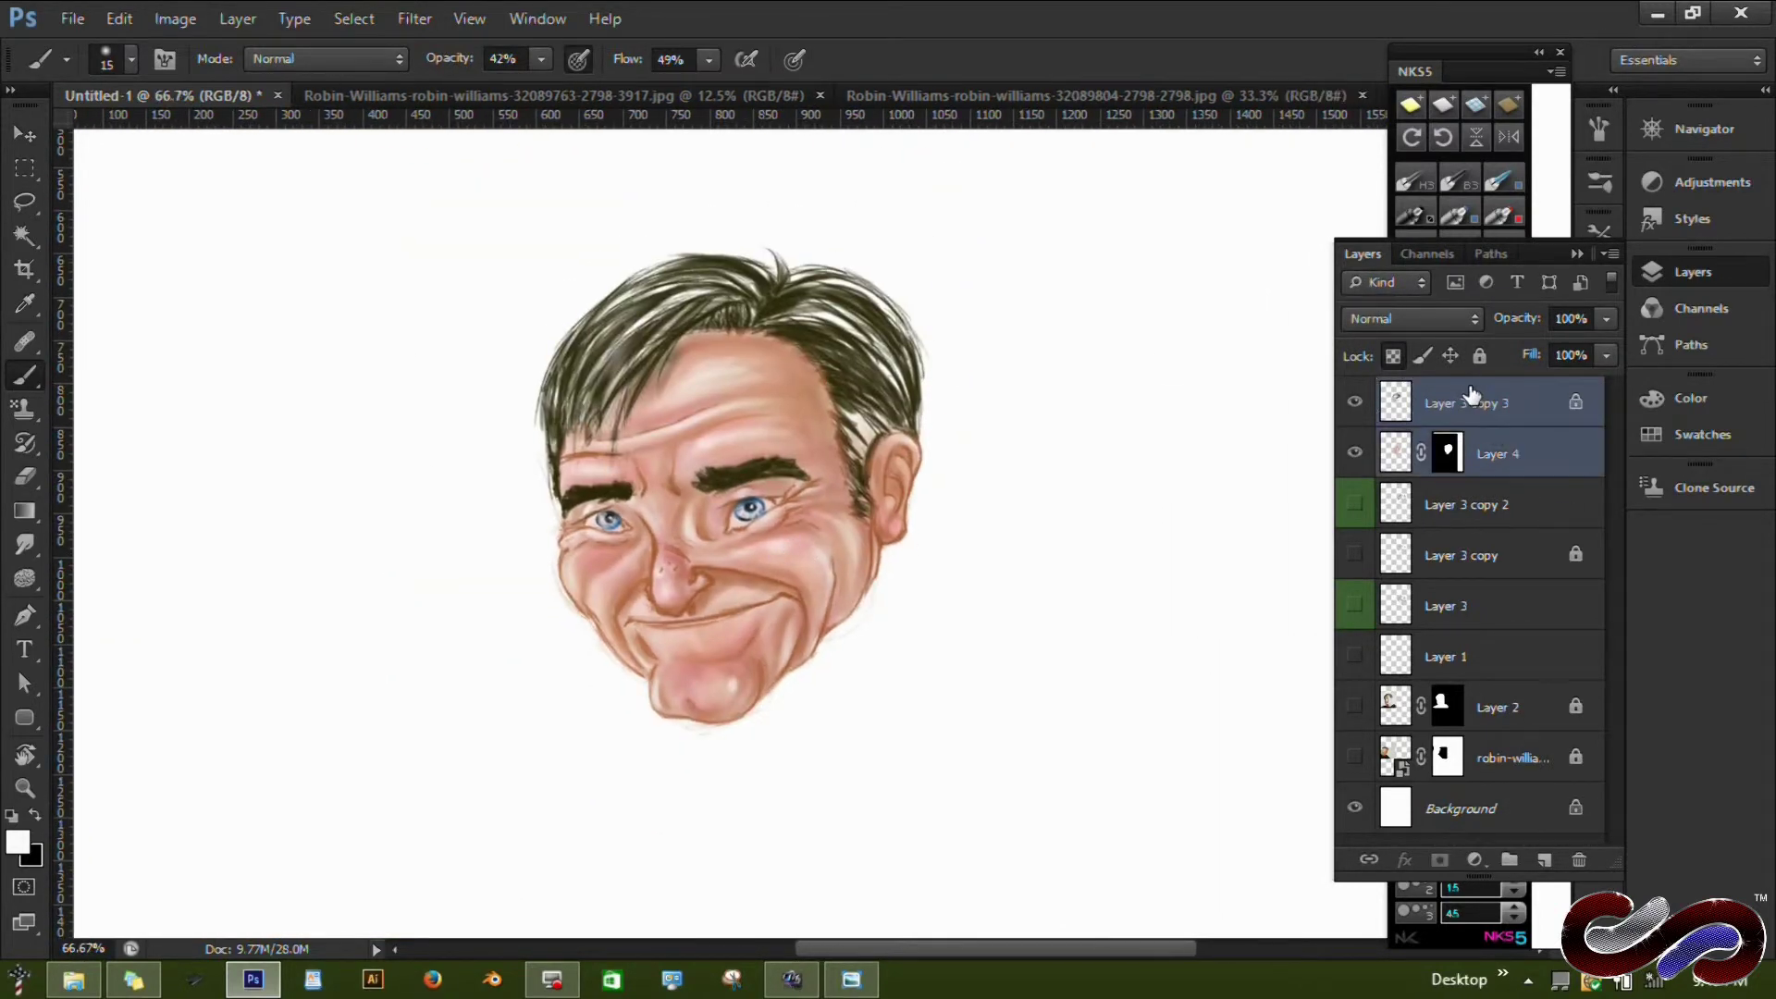
key(ctrl+shift+alt+n)
click(1527, 978)
click(1480, 766)
click(255, 837)
Make brush size follow pen pressure and check the next reference photo.
click(1598, 180)
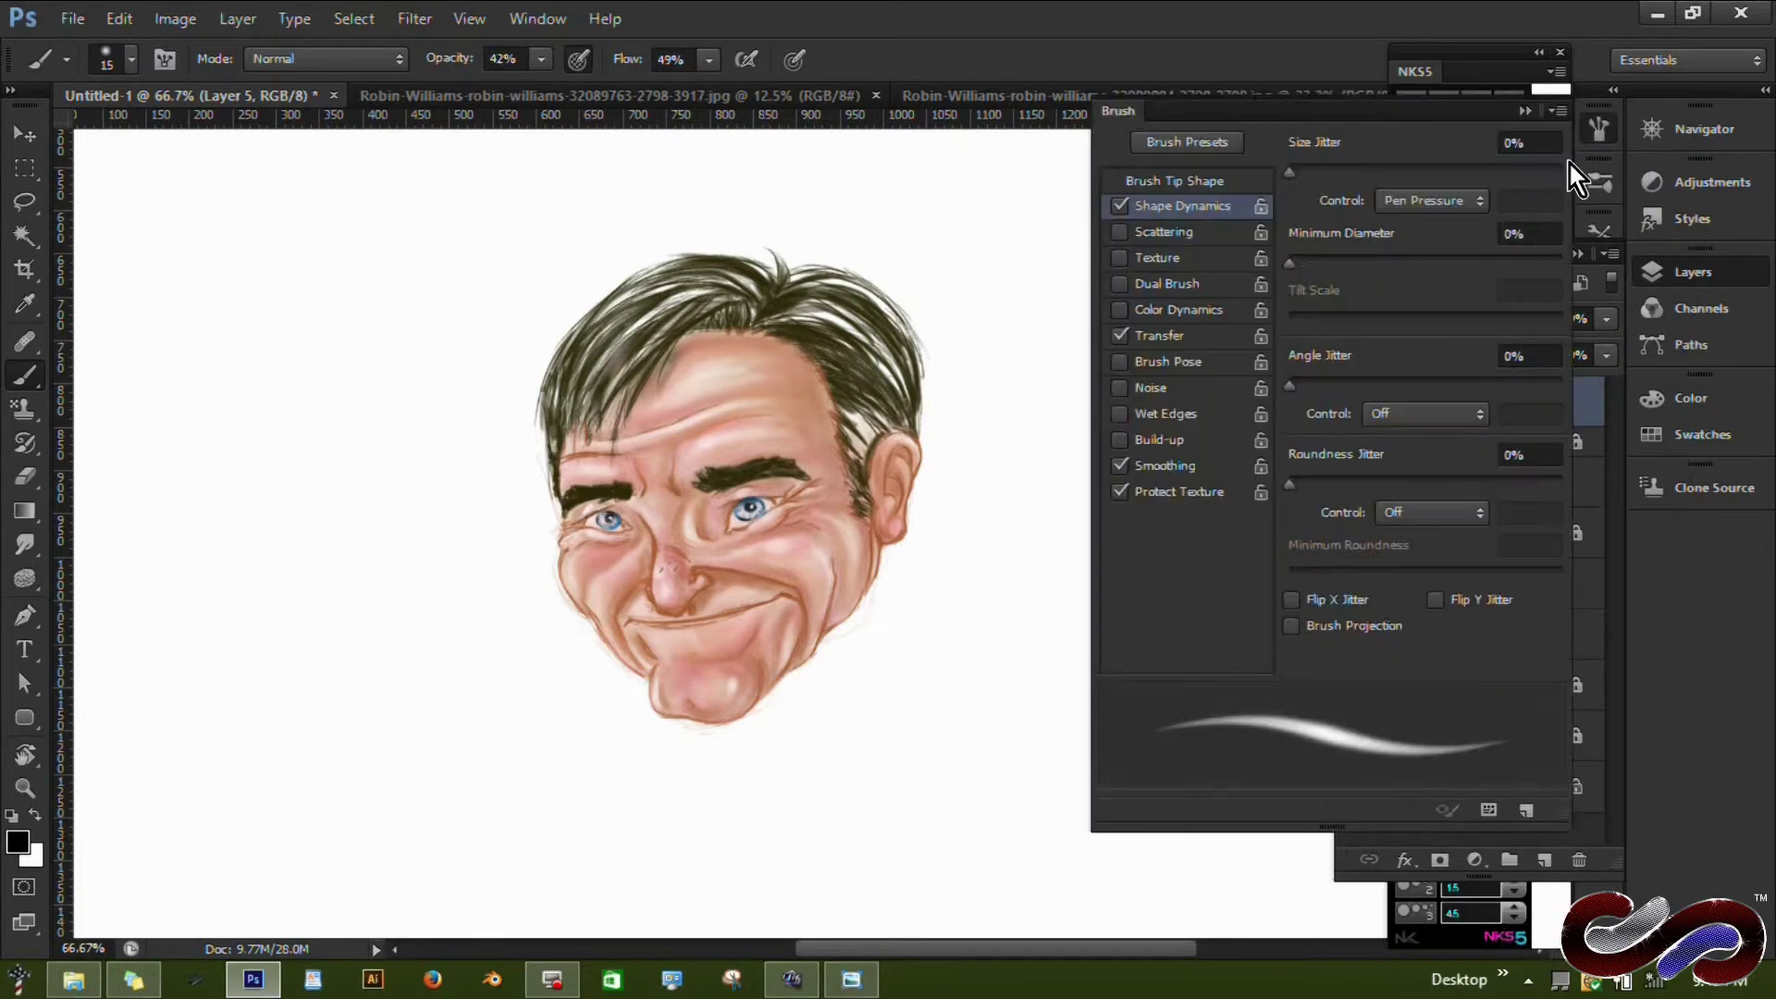
click(1174, 181)
key(F5)
key(alt+Tab)
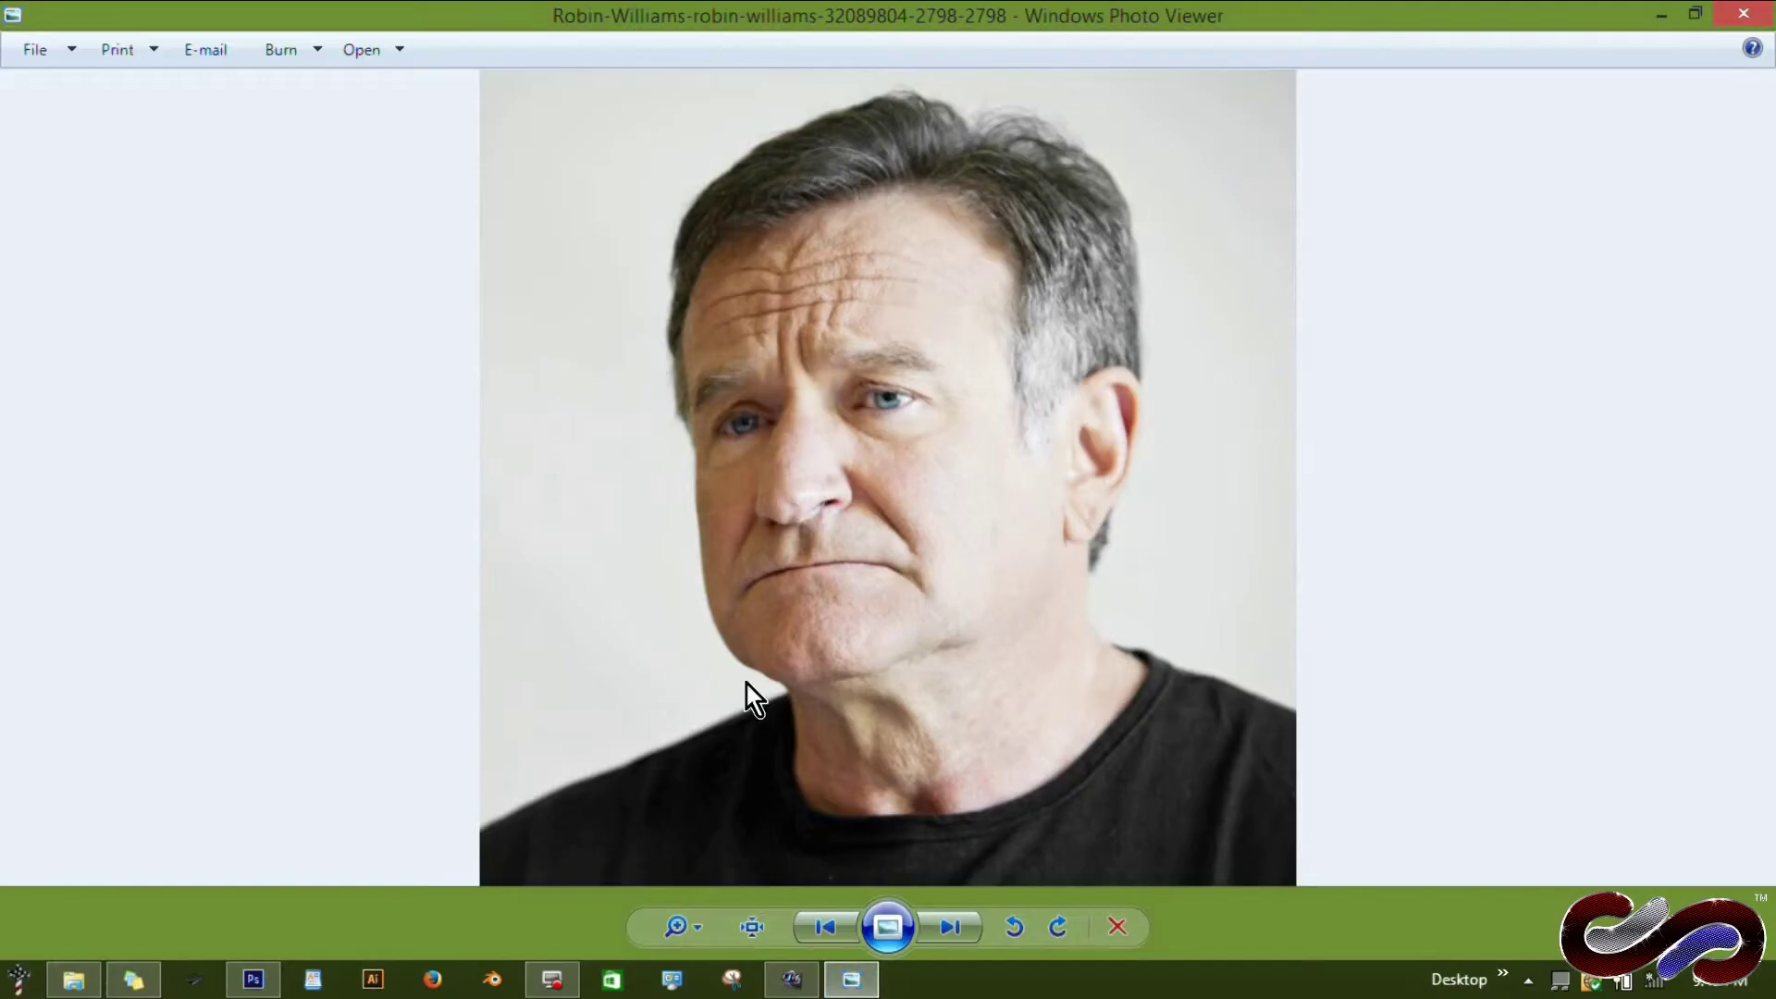
key(Right)
key(alt+Tab)
scroll(844, 563, up, 3)
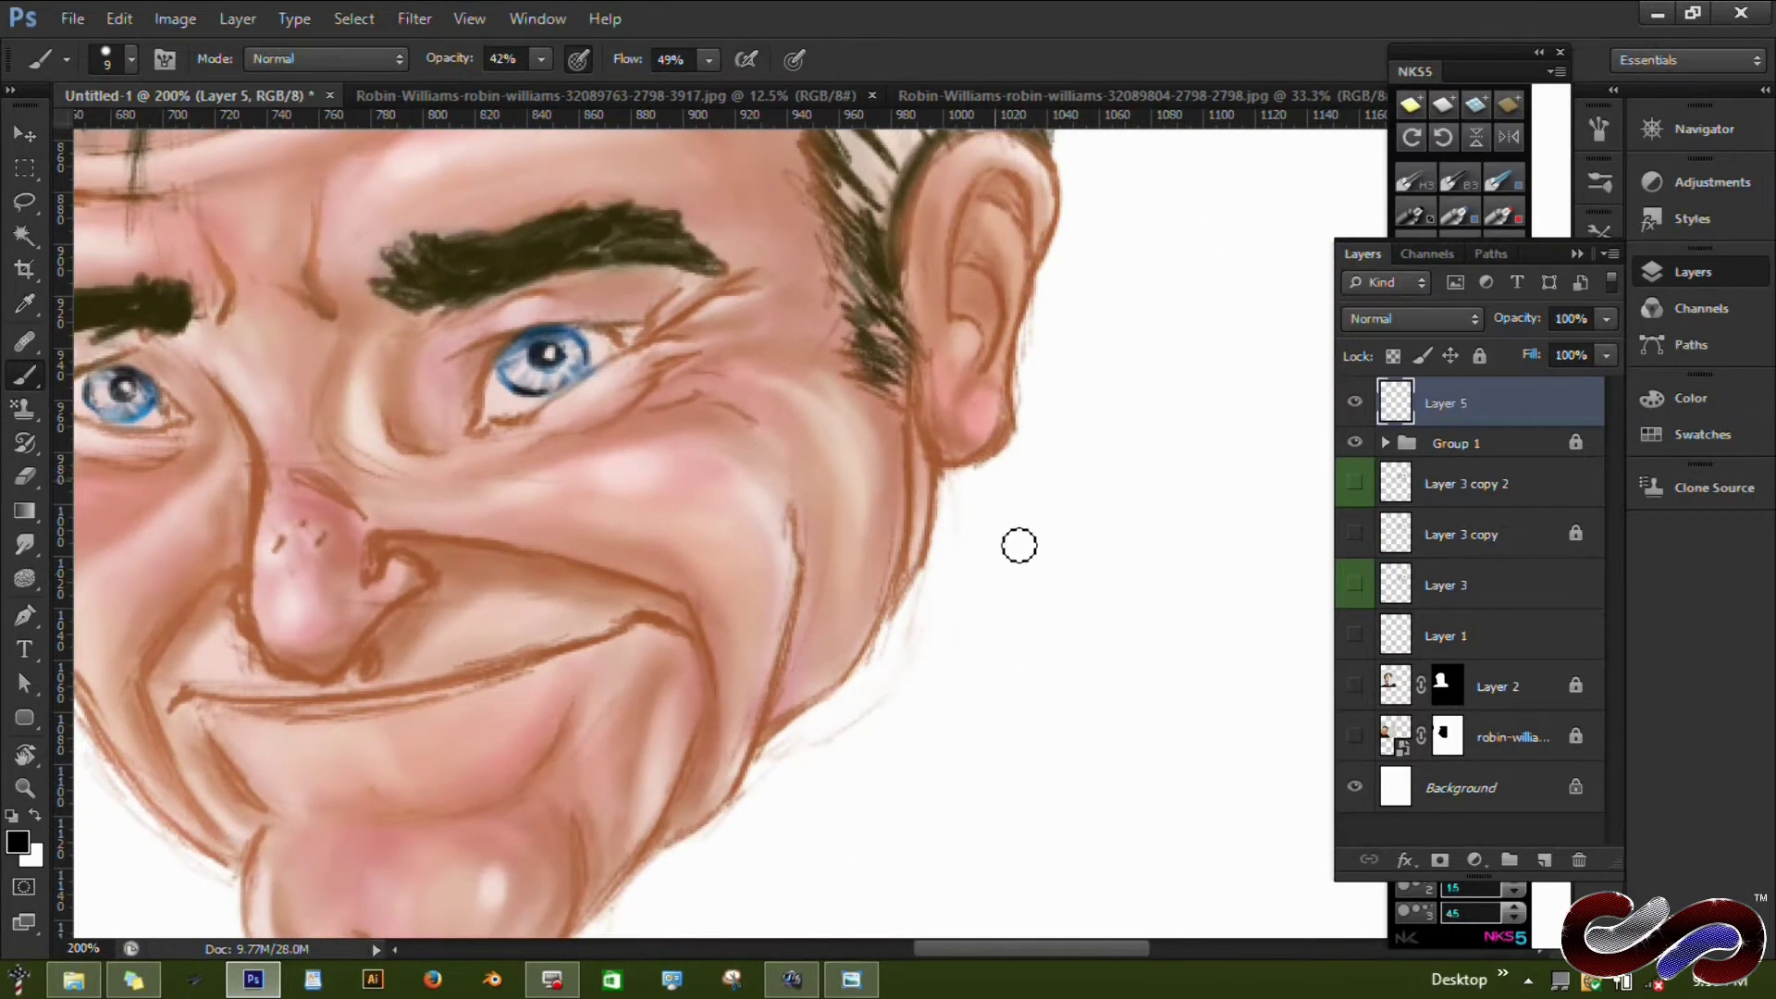
Draw a black signature at 100% opacity beside the jaw and scale it down small.
key(ctrl+z)
key(0)
drag(1073, 634, 1137, 647)
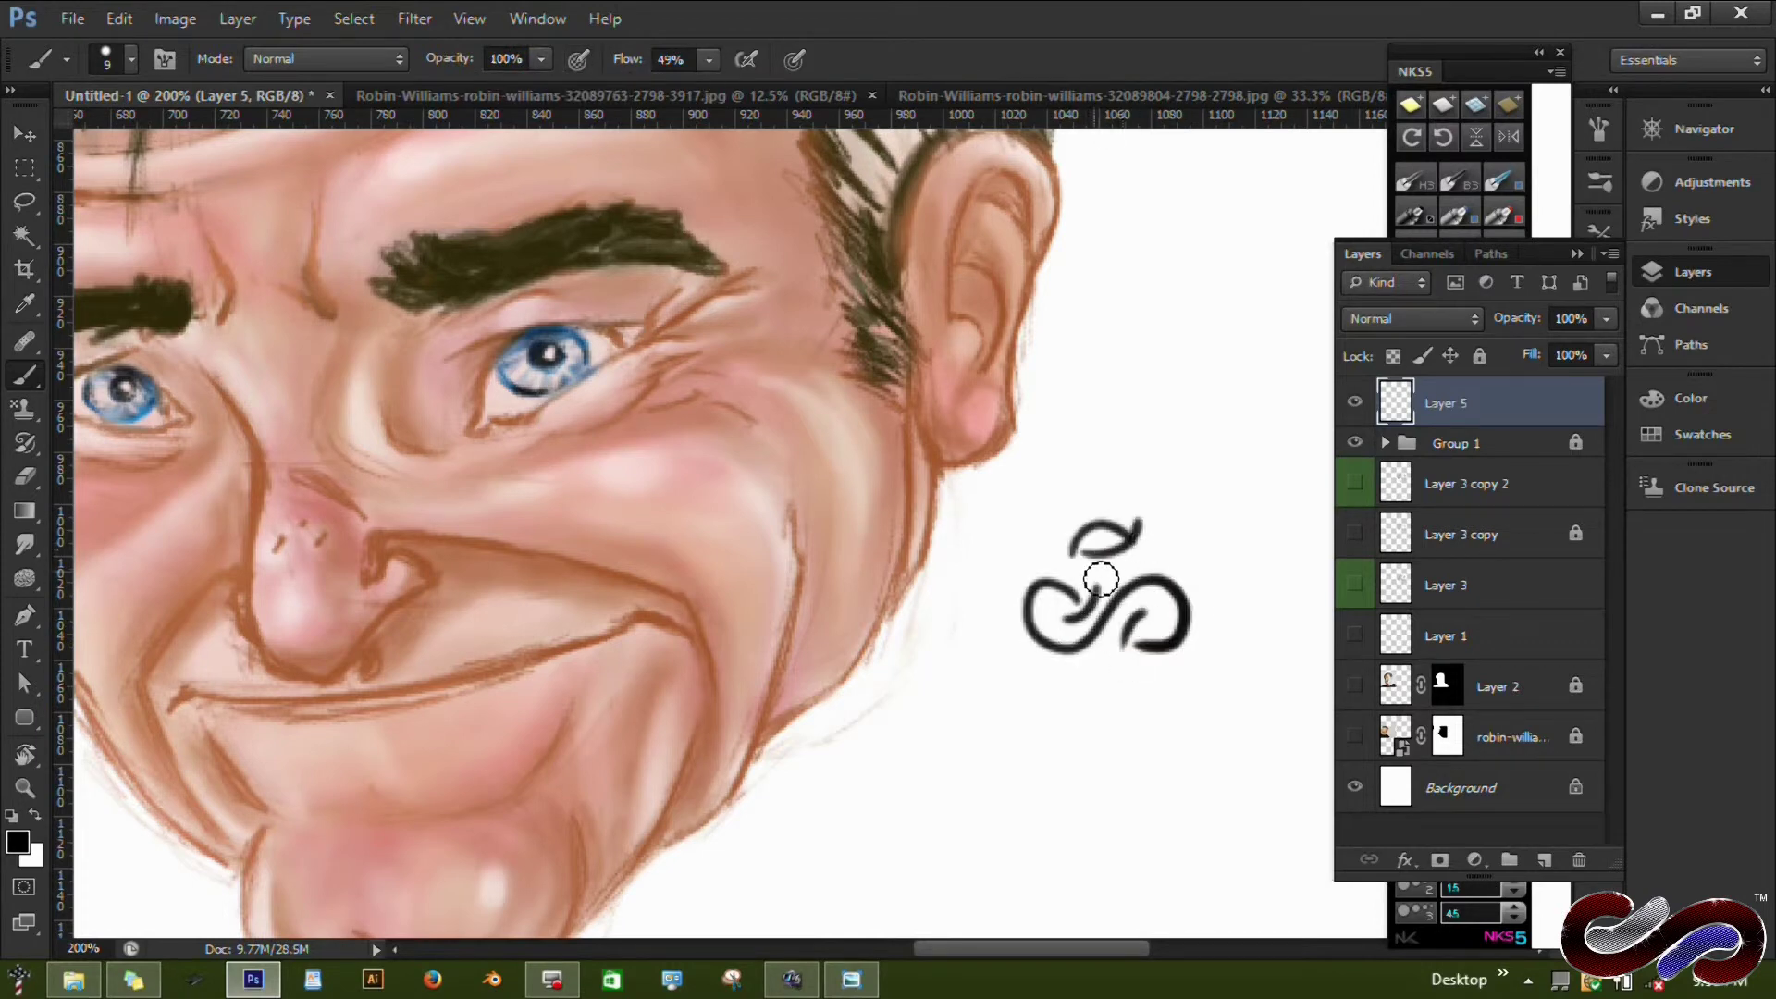
click(1544, 859)
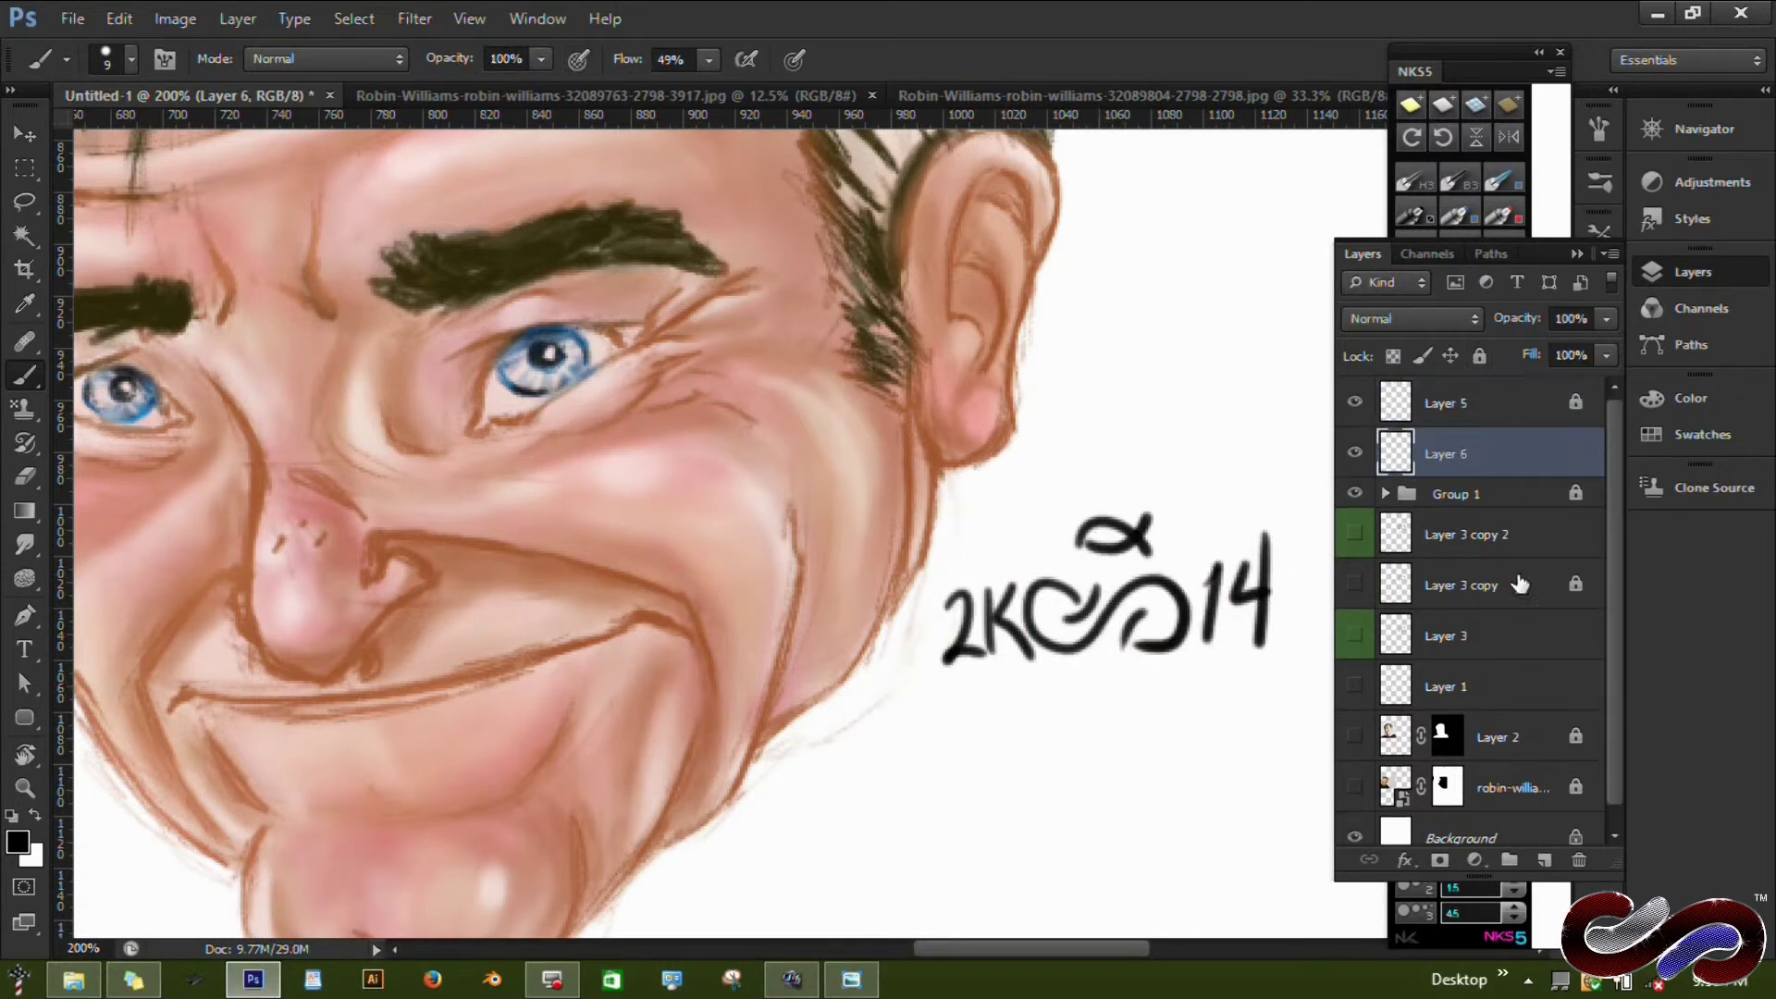
key(ctrl+minus)
key(ctrl+t)
drag(950, 564, 1018, 592)
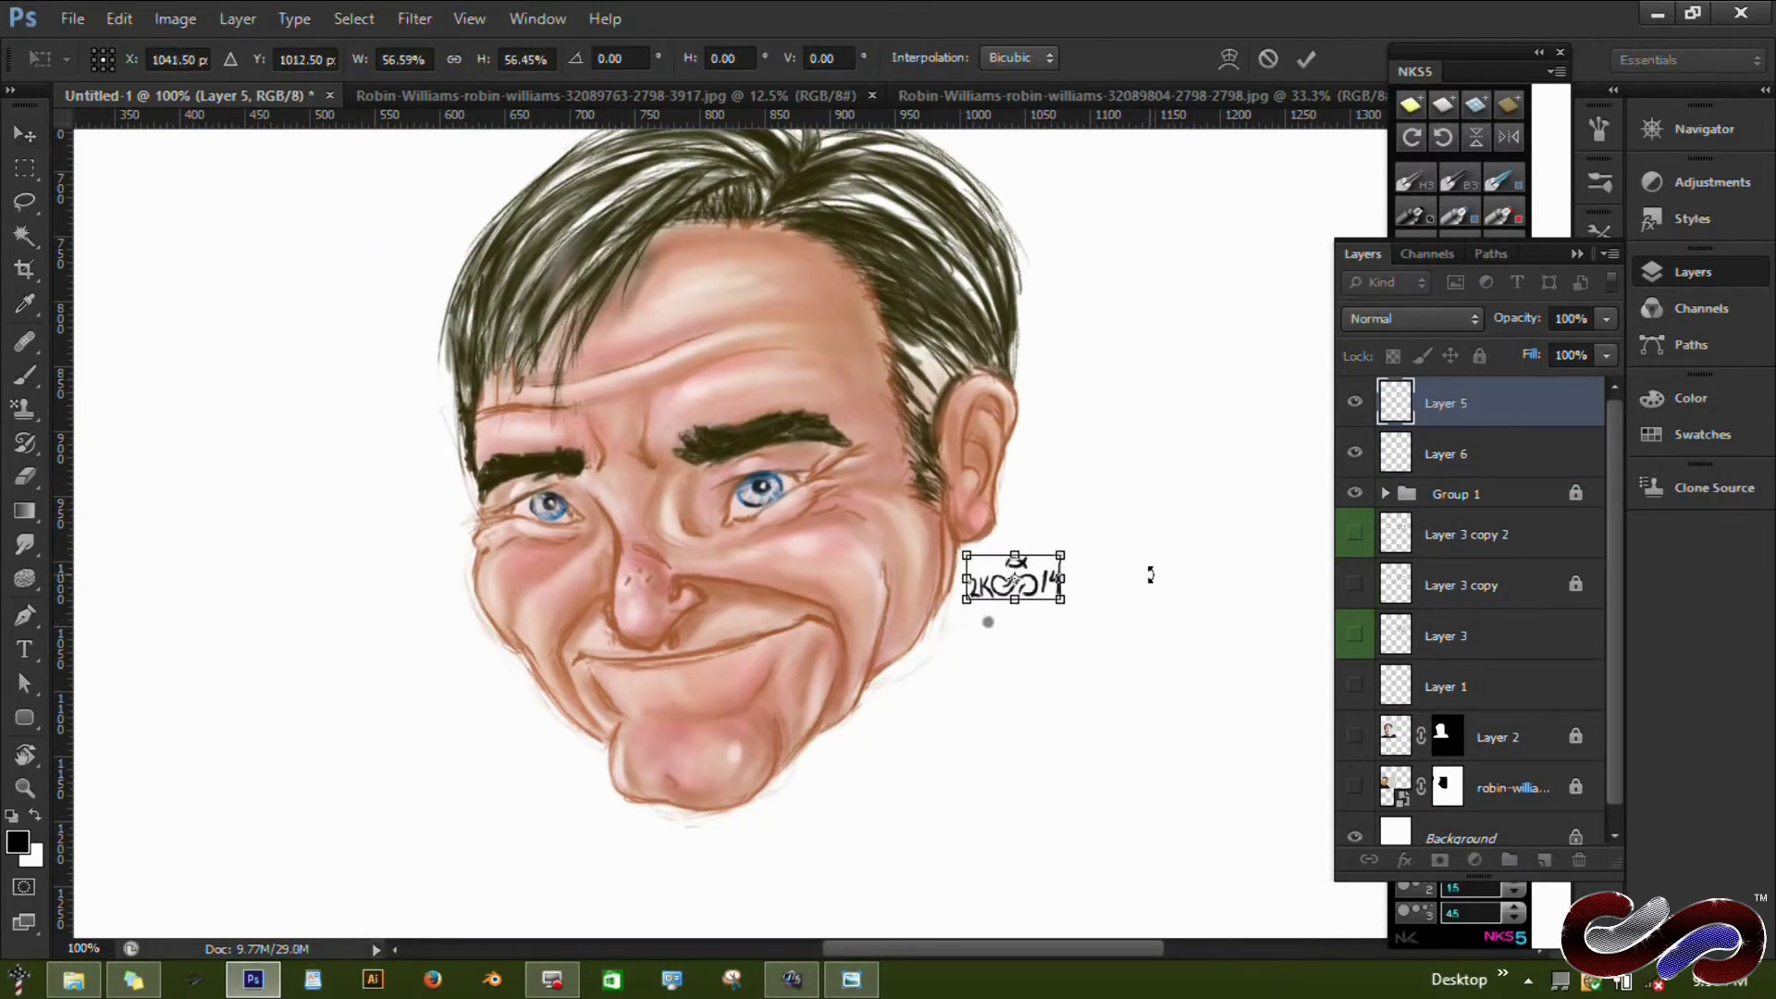
key(Return)
Draw a text box on the empty canvas left of the face.
key(alt+bracketleft)
key(t)
mouse_move(766, 680)
mouse_down()
mouse_move(909, 633)
mouse_move(1101, 638)
mouse_up()
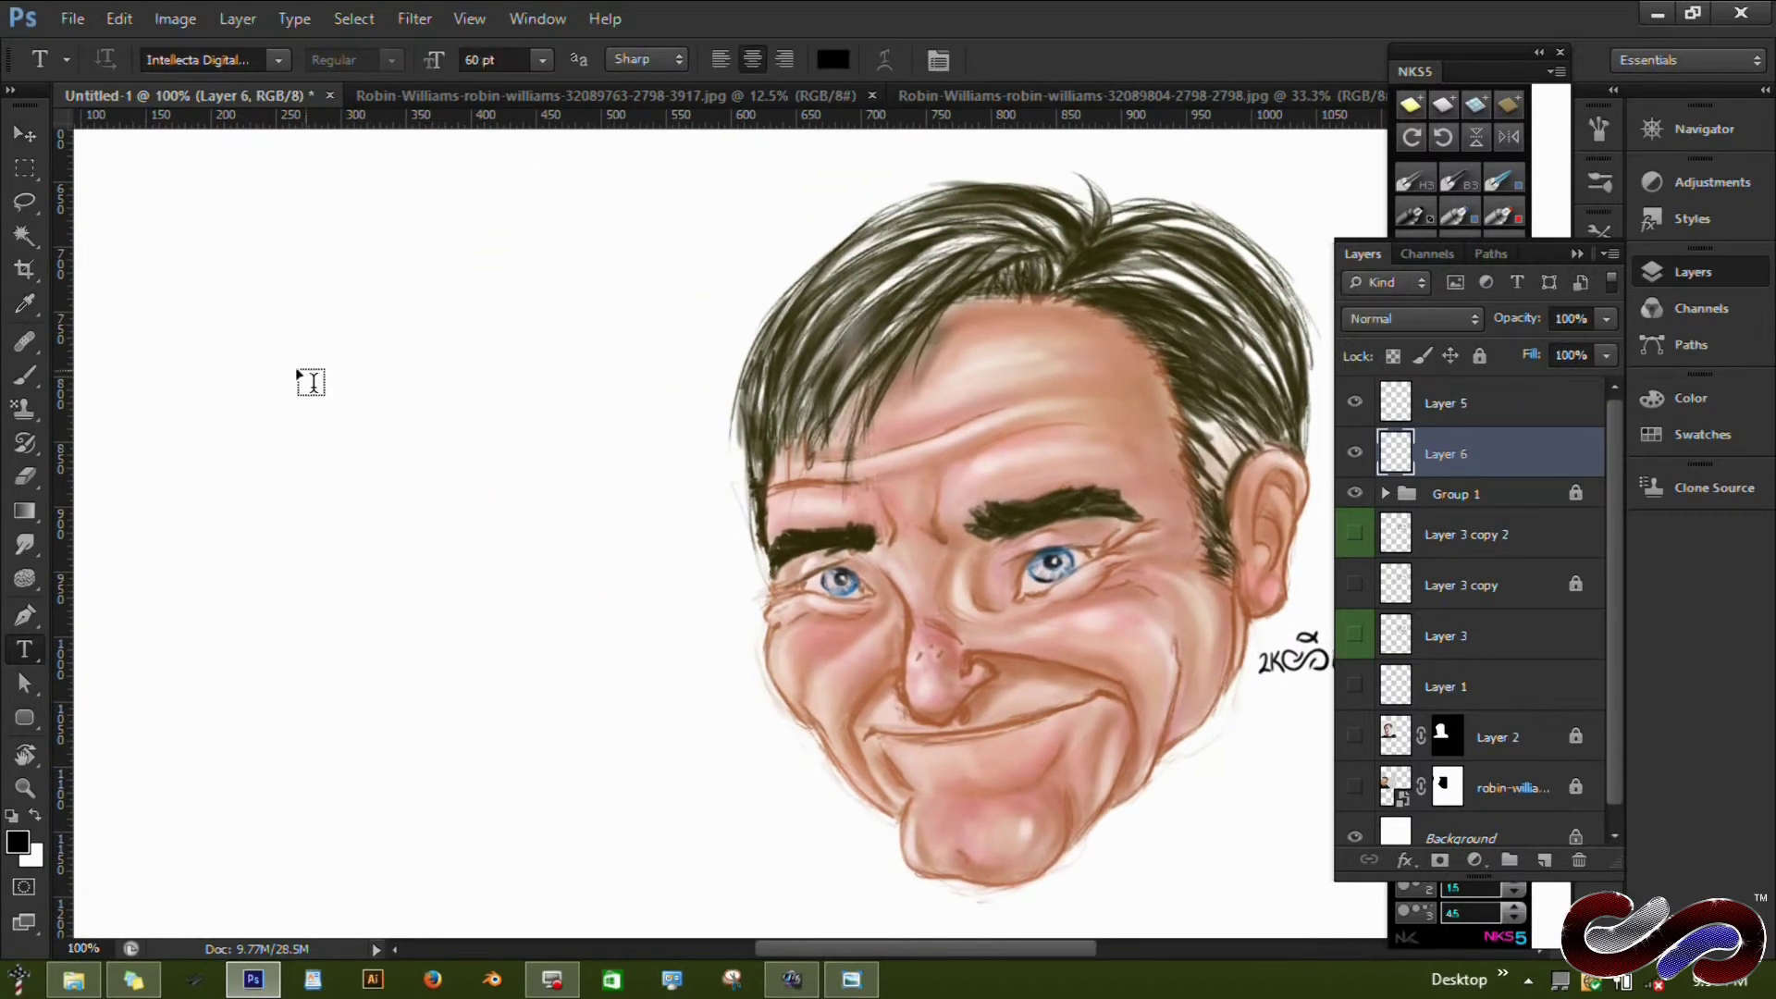
drag(219, 343, 575, 674)
click(542, 59)
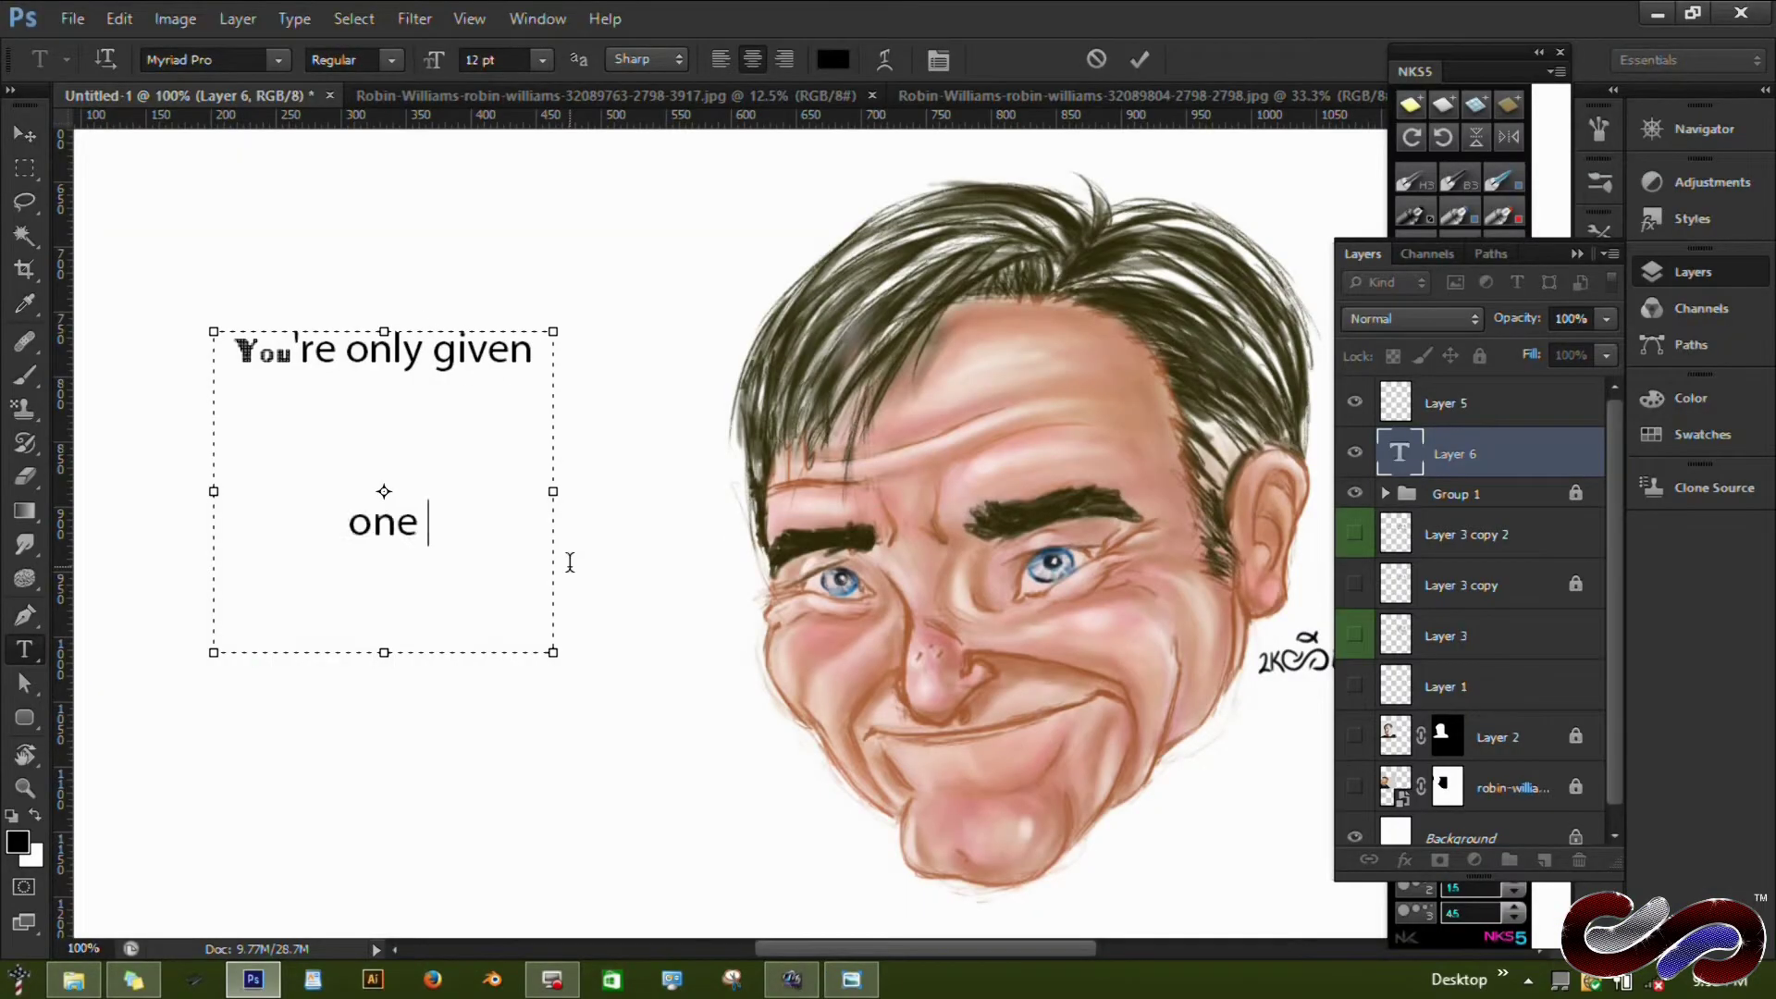
Type the 'little spark of' quote in Comic Sans MS with Auto leading.
text(little spark of)
click(277, 59)
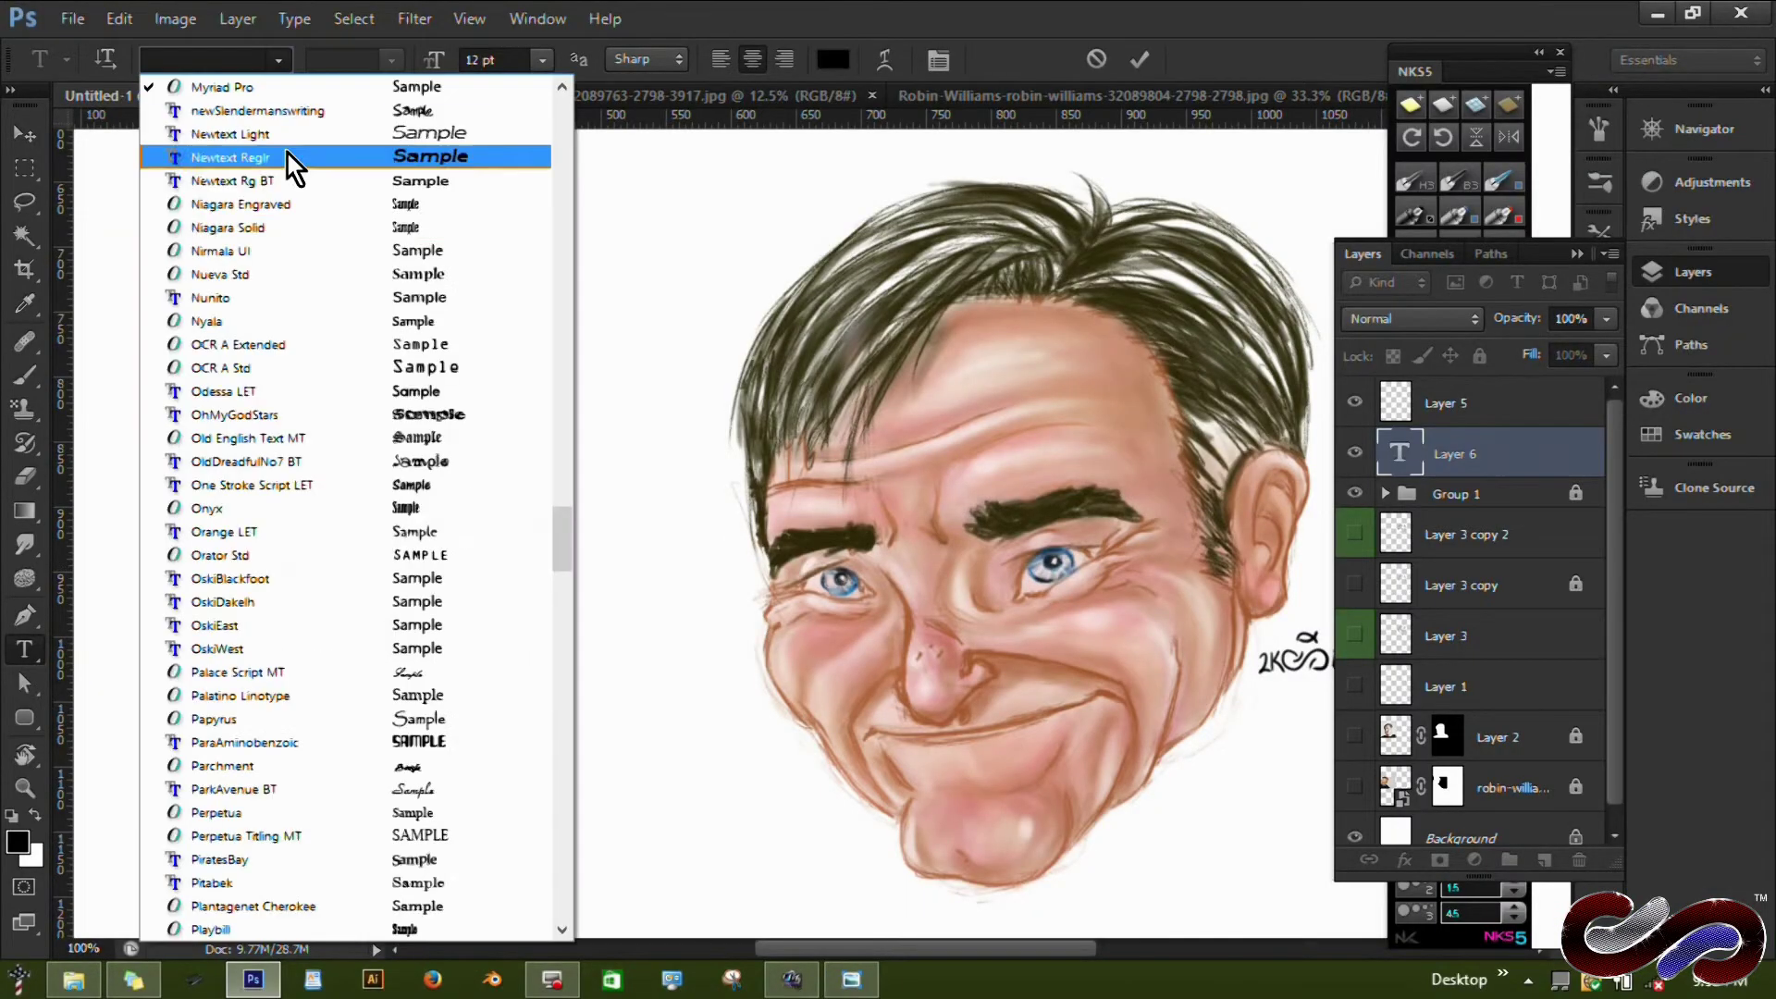
drag(567, 297, 567, 211)
click(235, 367)
click(1599, 377)
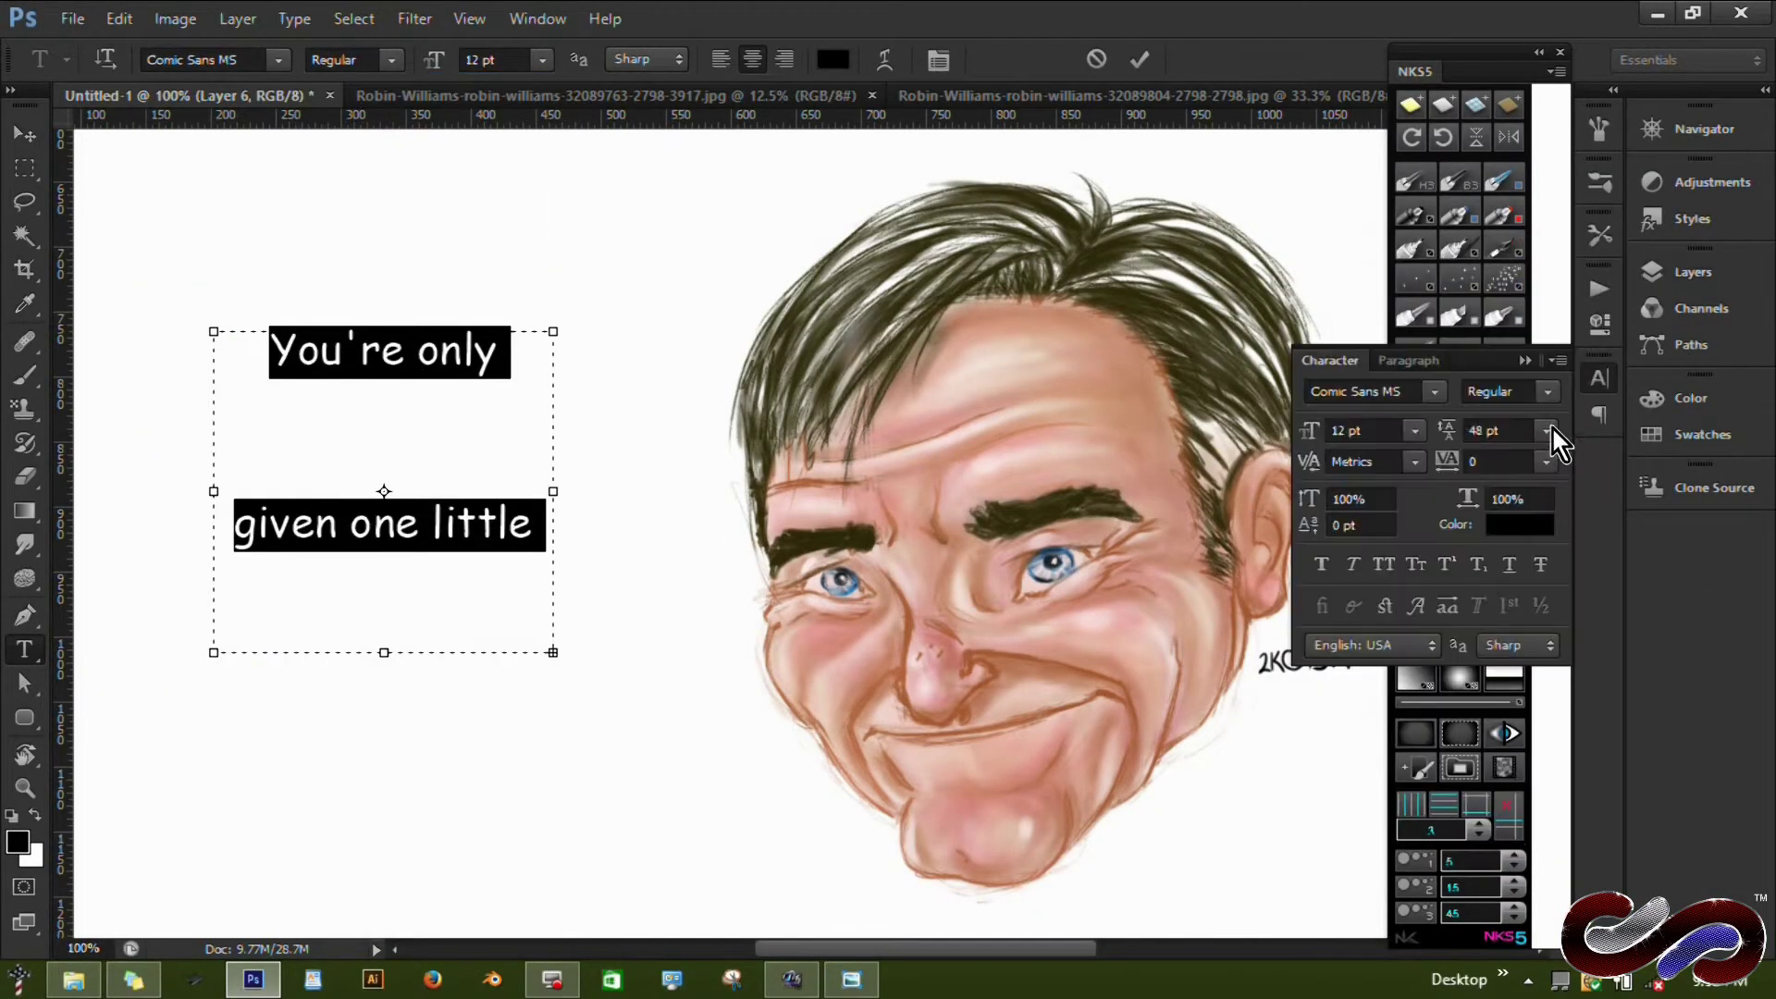
click(1547, 430)
click(1535, 453)
drag(551, 492, 726, 491)
Add quotation marks, finish with "'t lose it." plus the attribution, and commit the text.
click(268, 352)
text(")
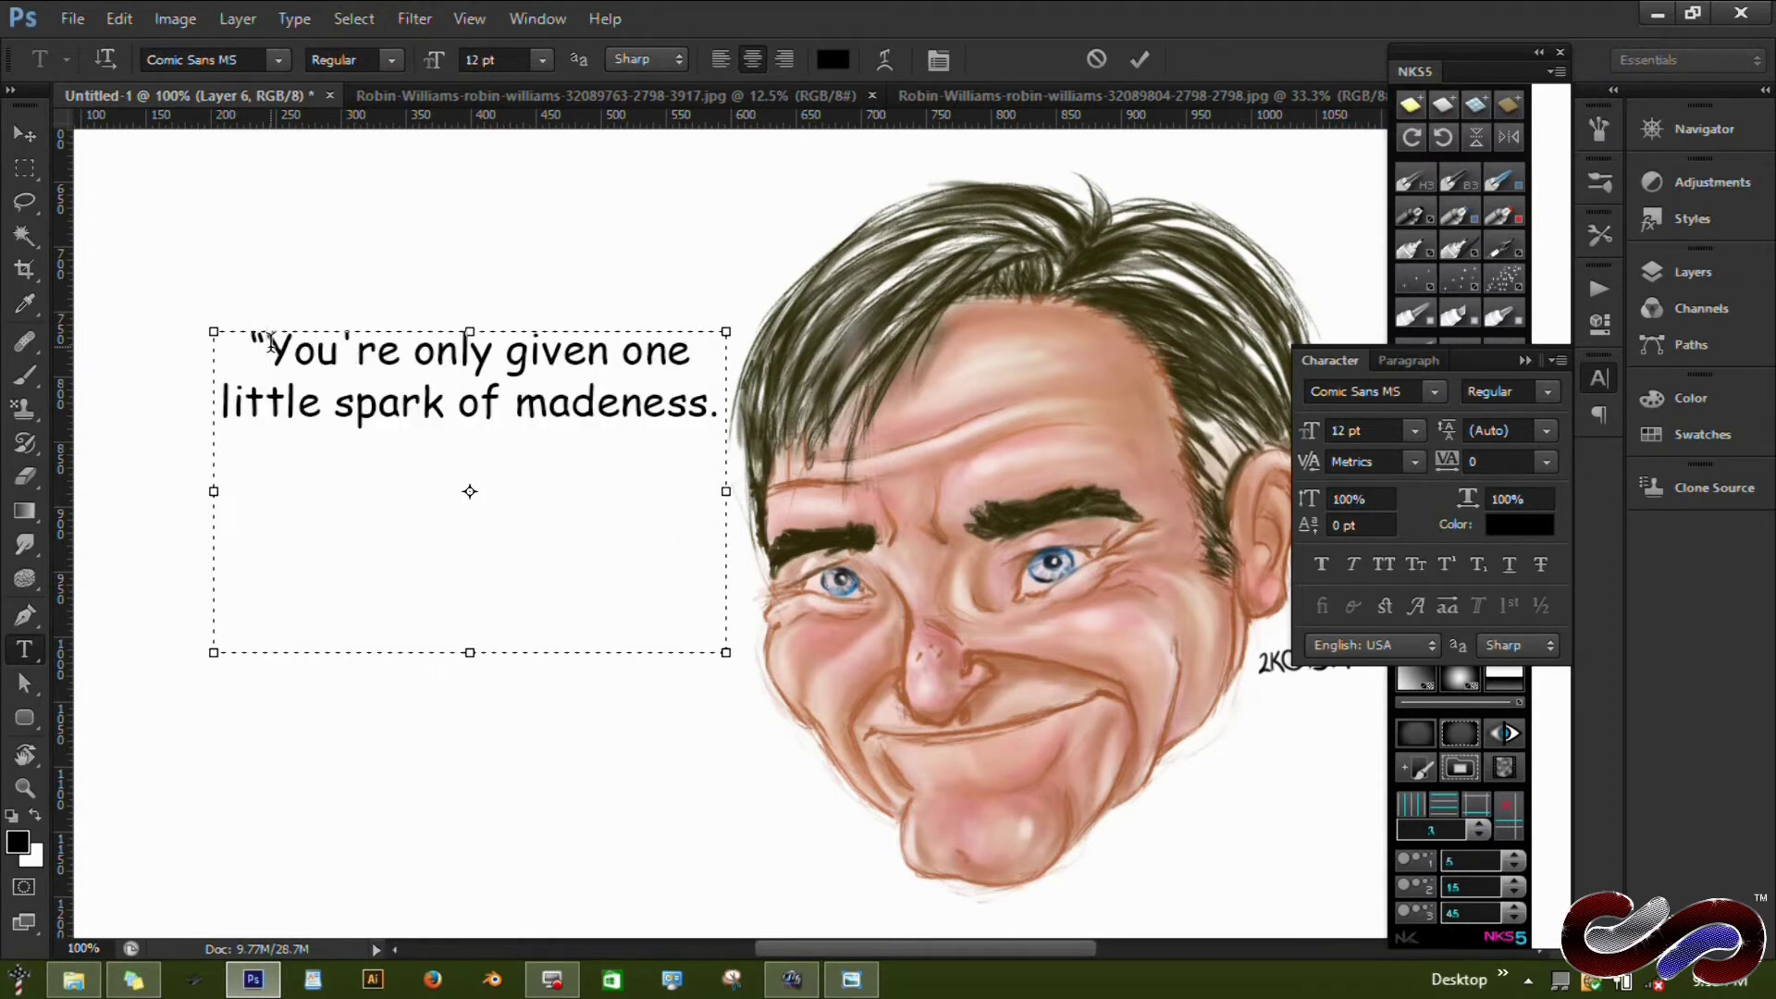
key(ctrl+End)
text('t los)
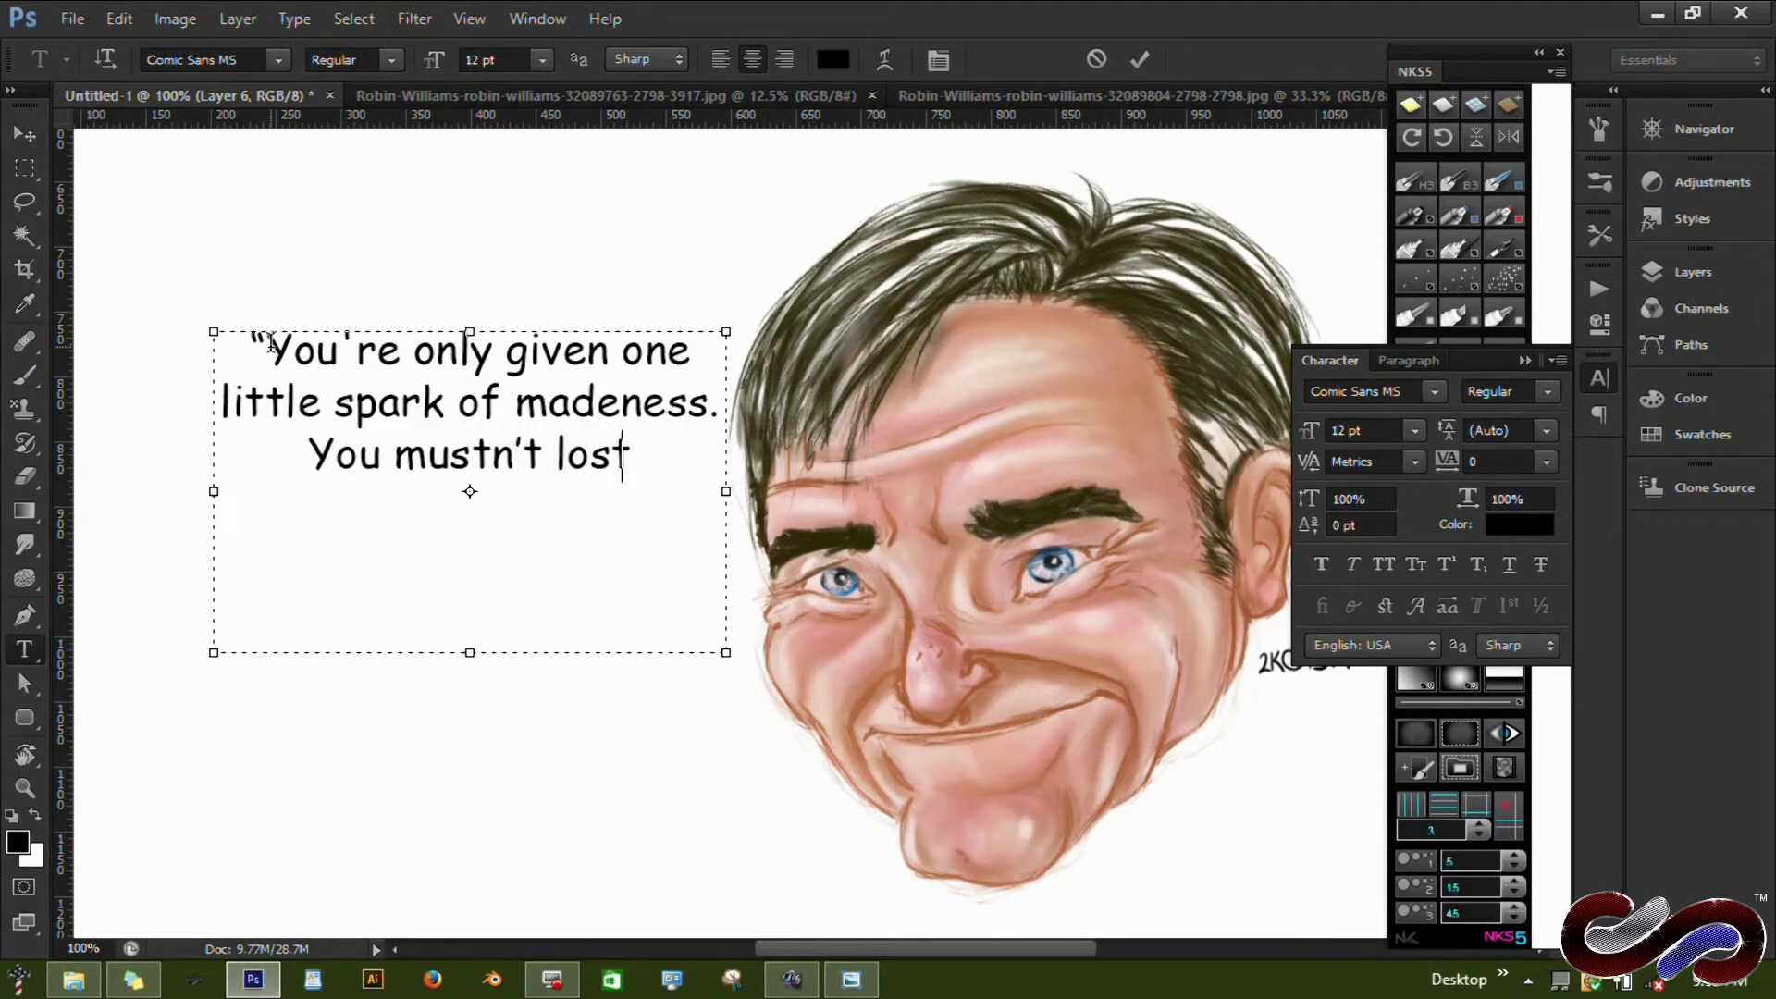
text(e it.")
text(obin Williams)
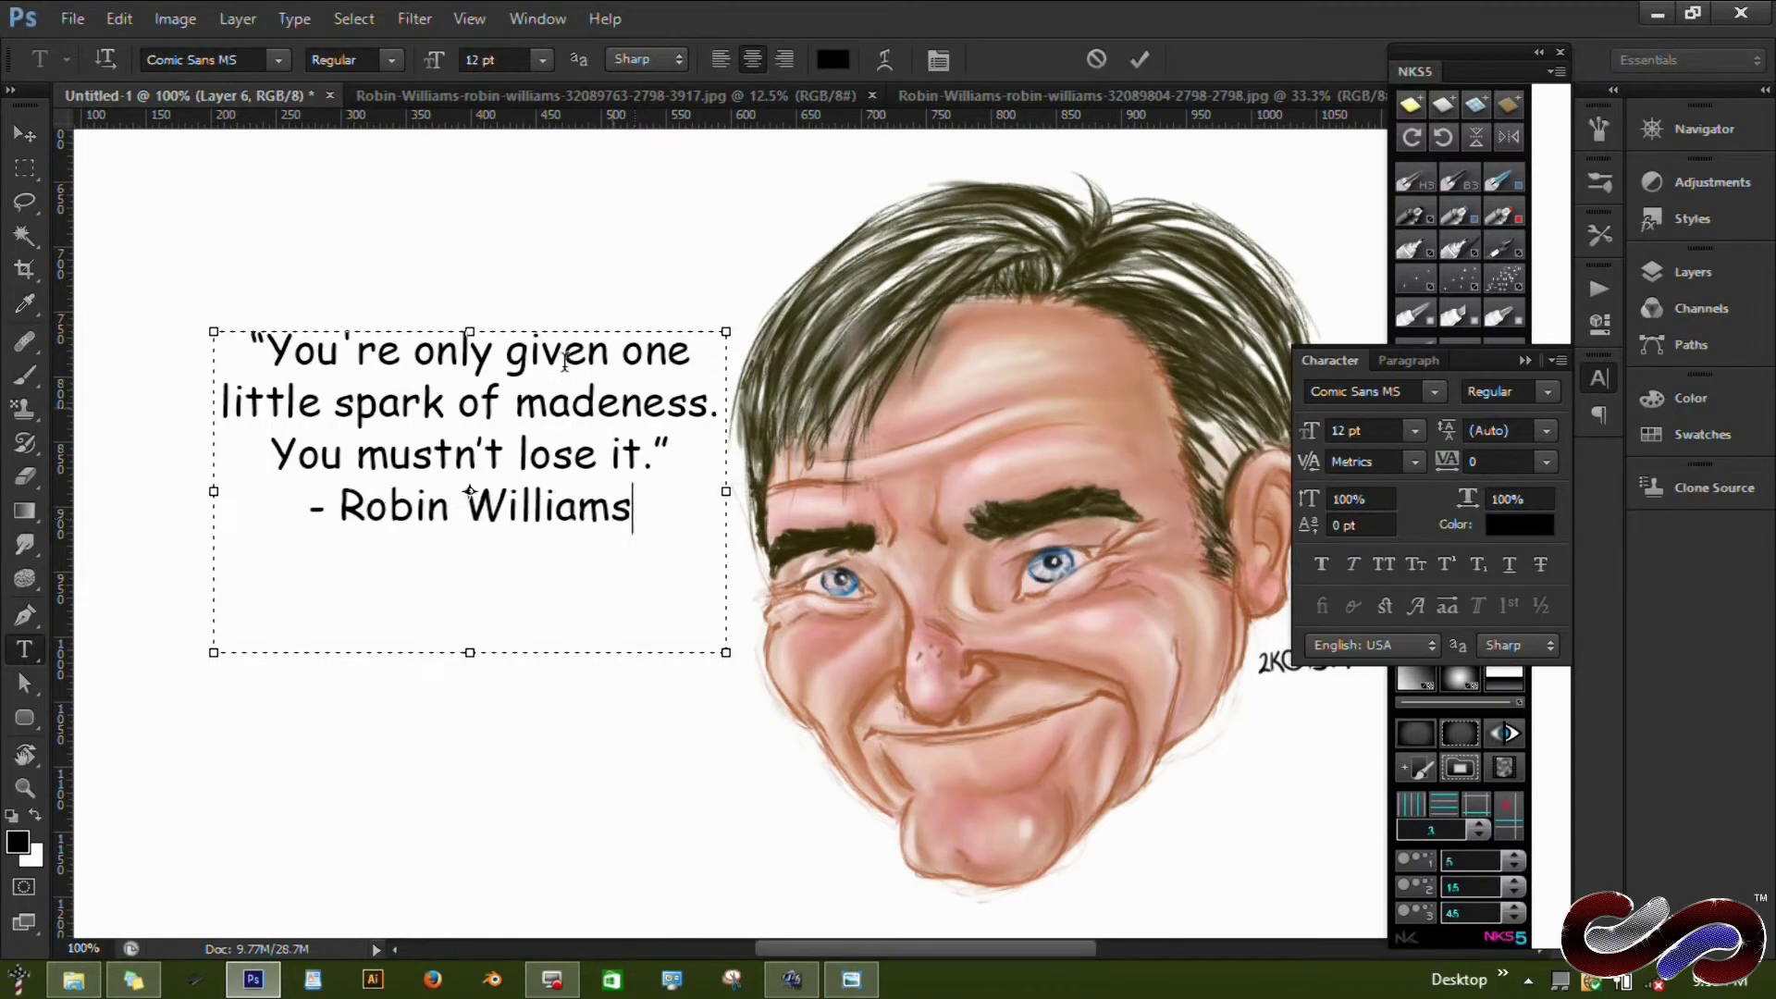
drag(214, 331, 213, 434)
key(ctrl+Return)
Move the signature layer down below the quote.
key(v)
click(1692, 271)
click(1496, 417)
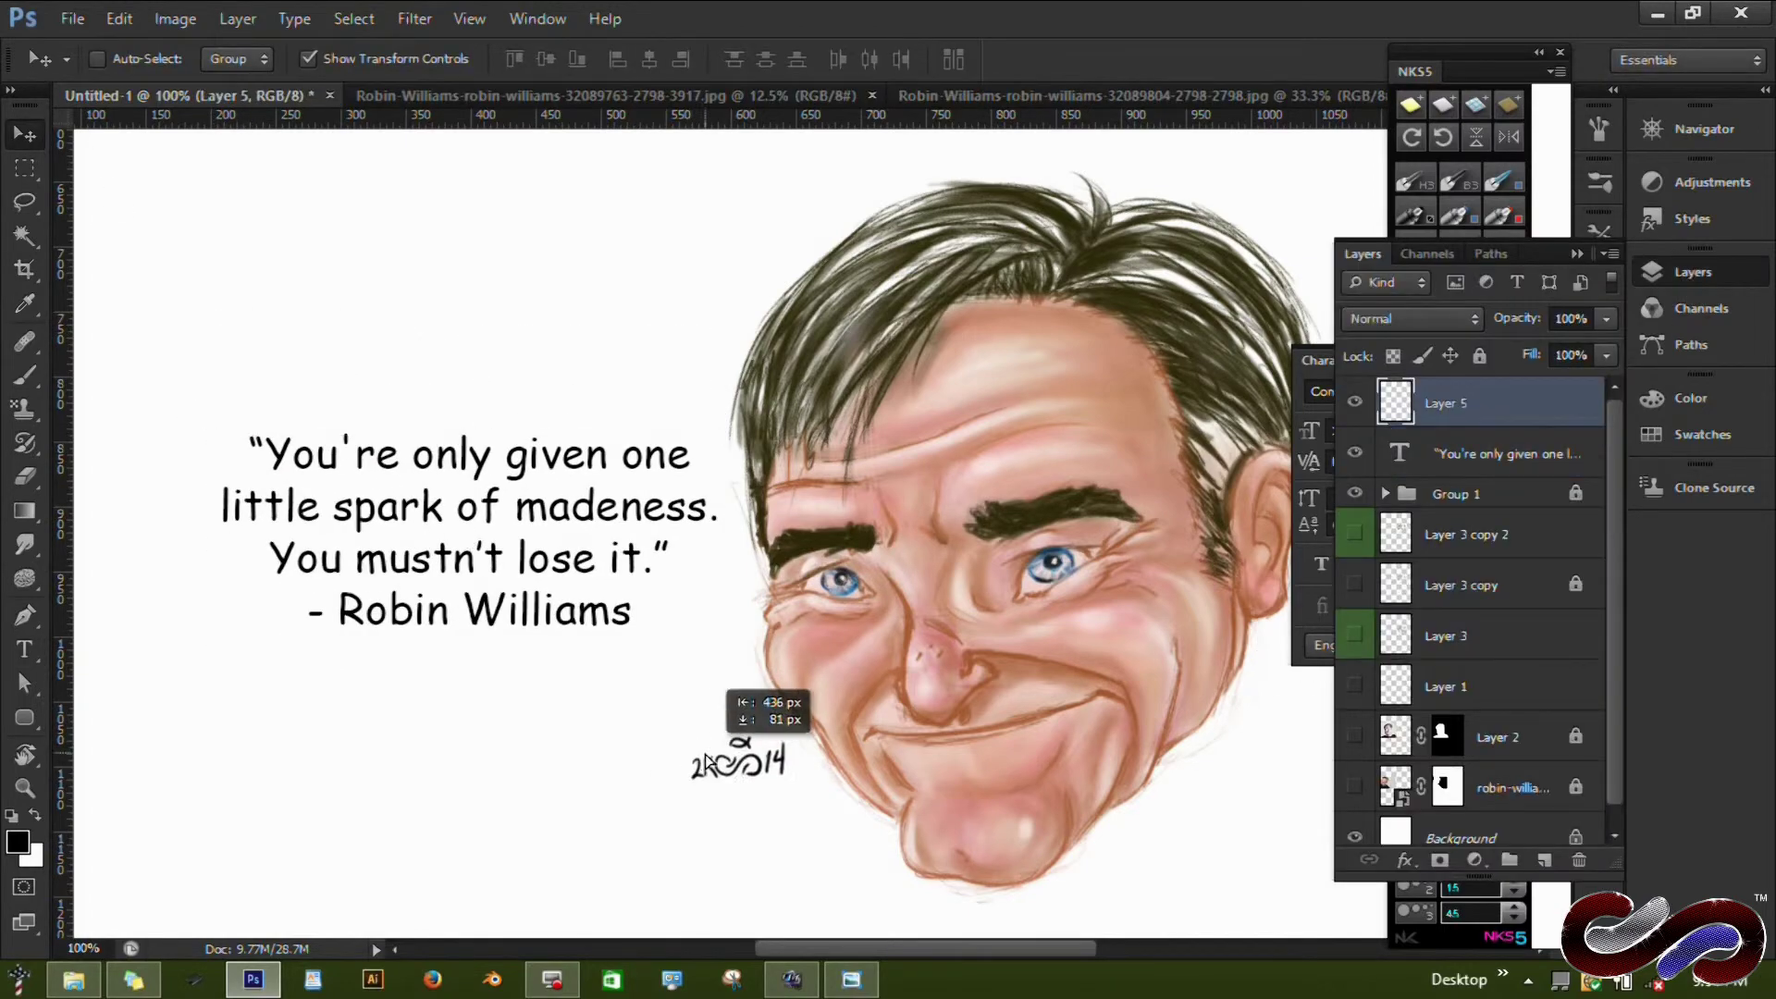
Save the caricature as RobinWilliams-sp.psd in the MyArt folder on the data drive.
key(ctrl+s)
click(976, 153)
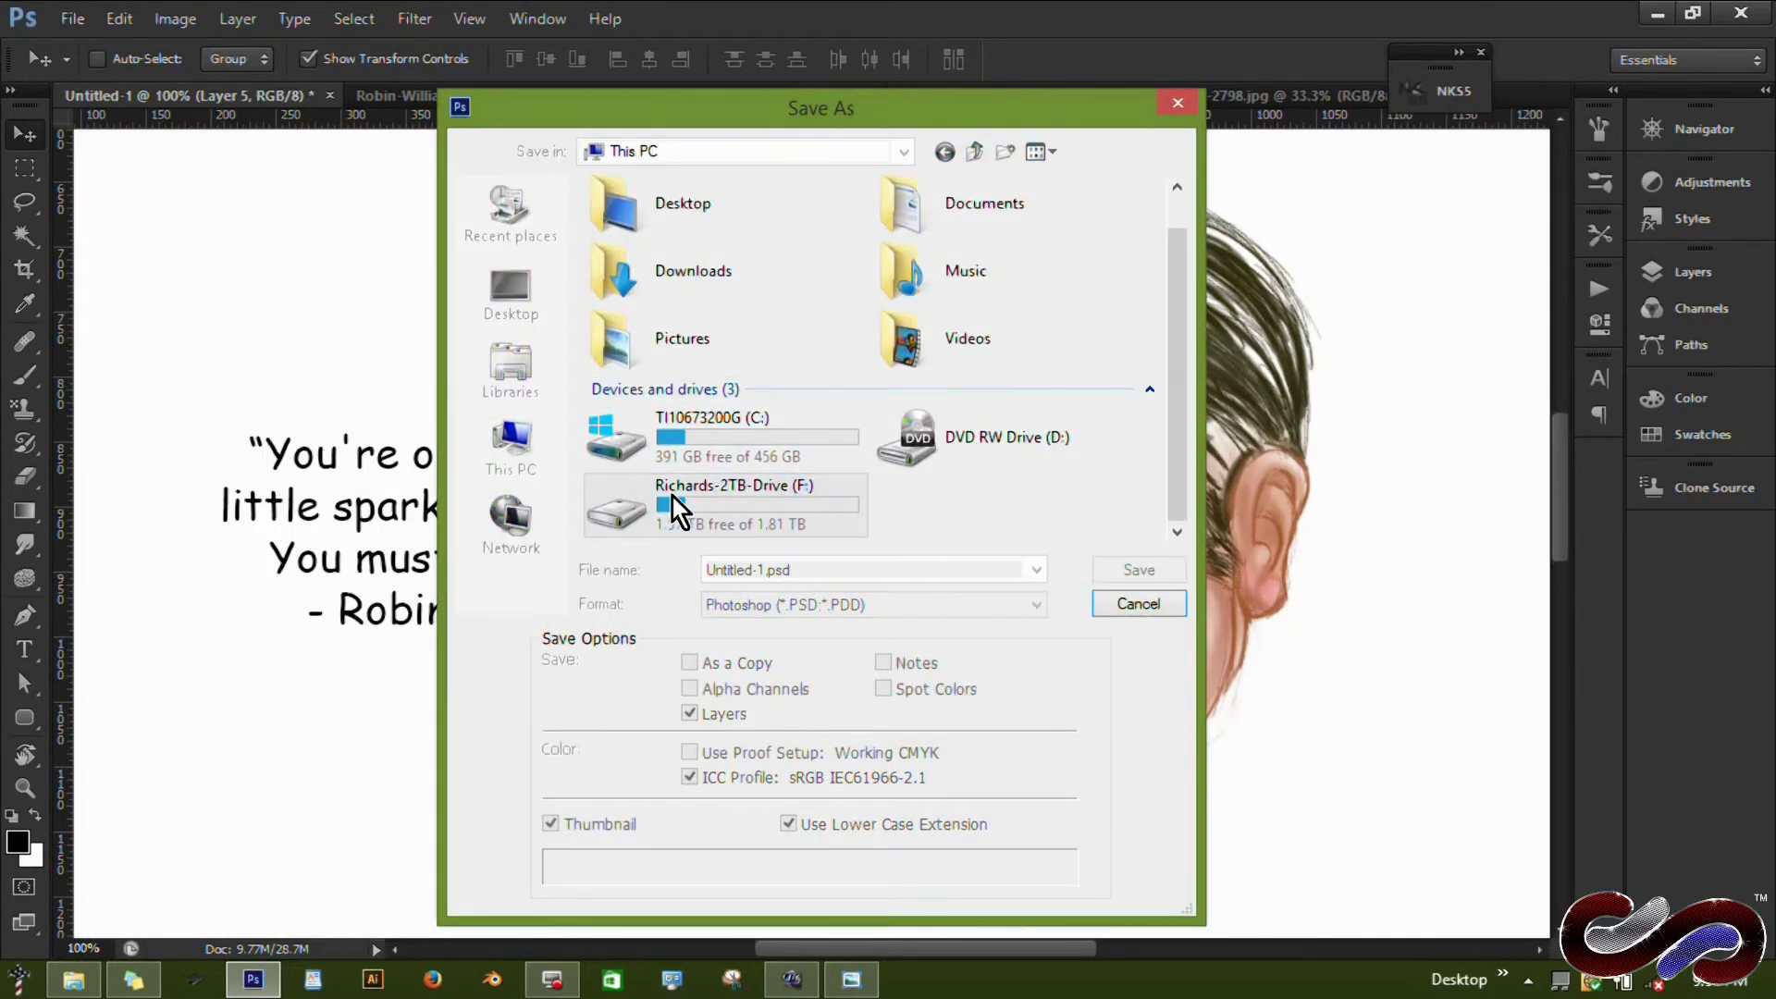
double_click(730, 225)
double_click(793, 337)
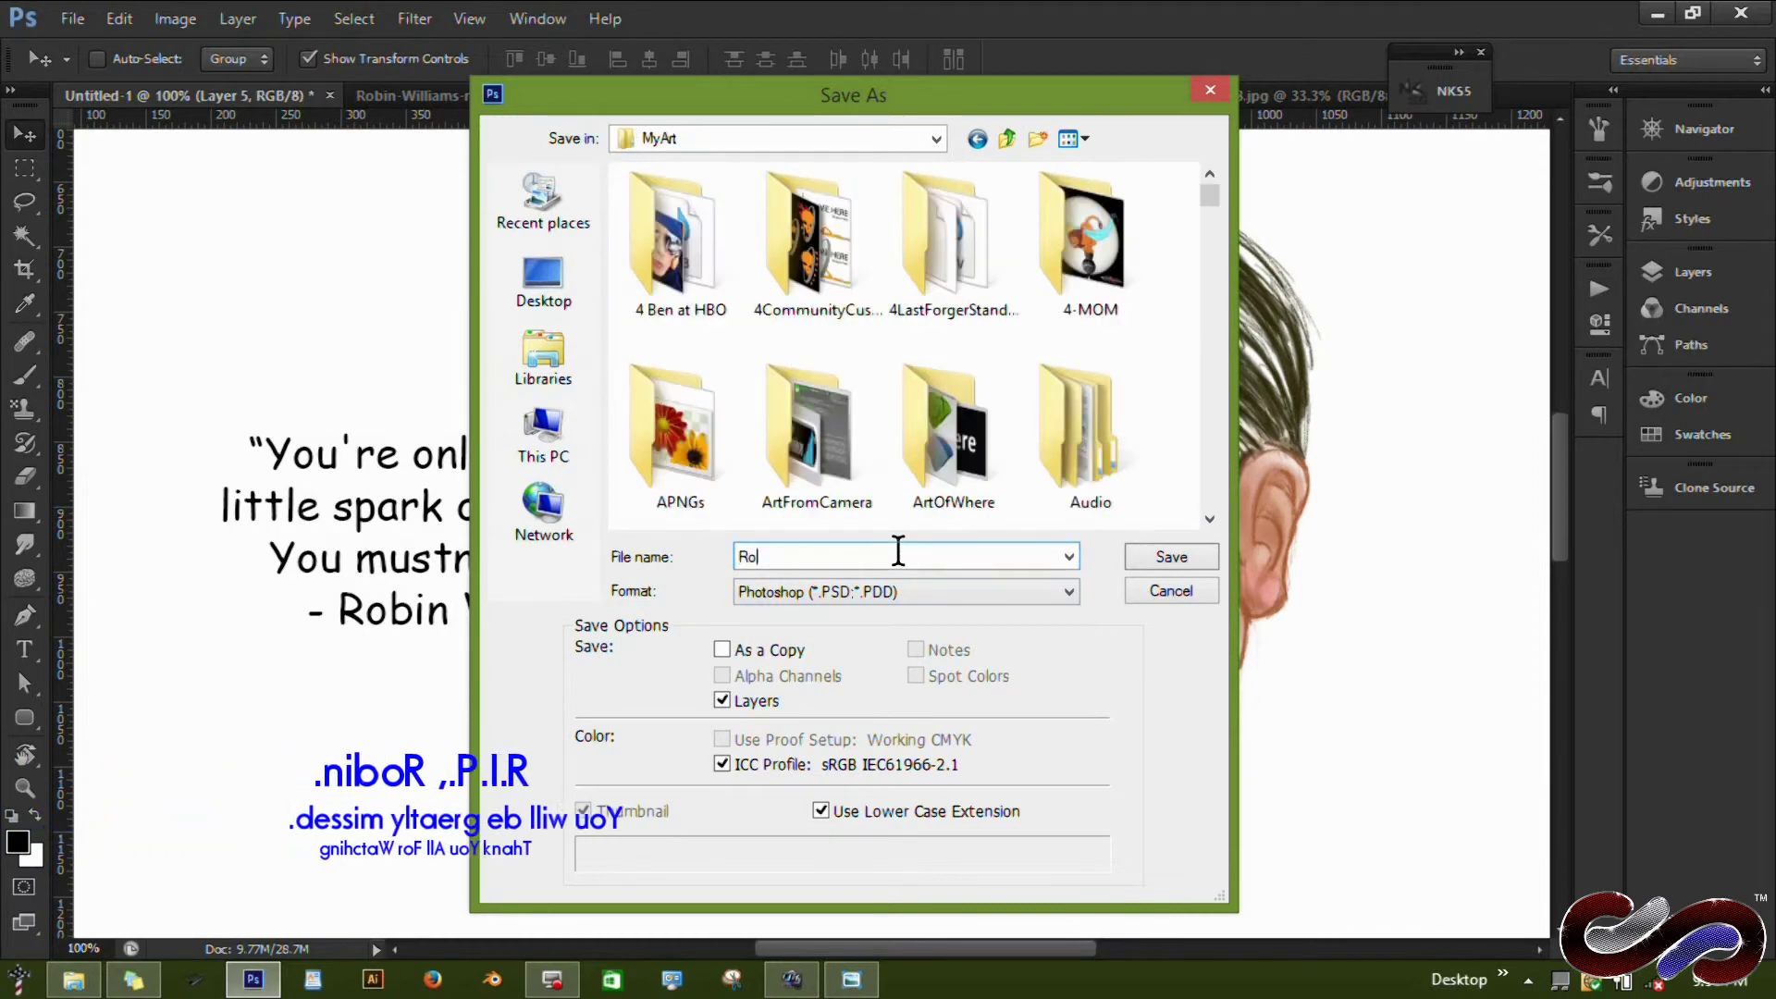
text(RobinWilliams-)
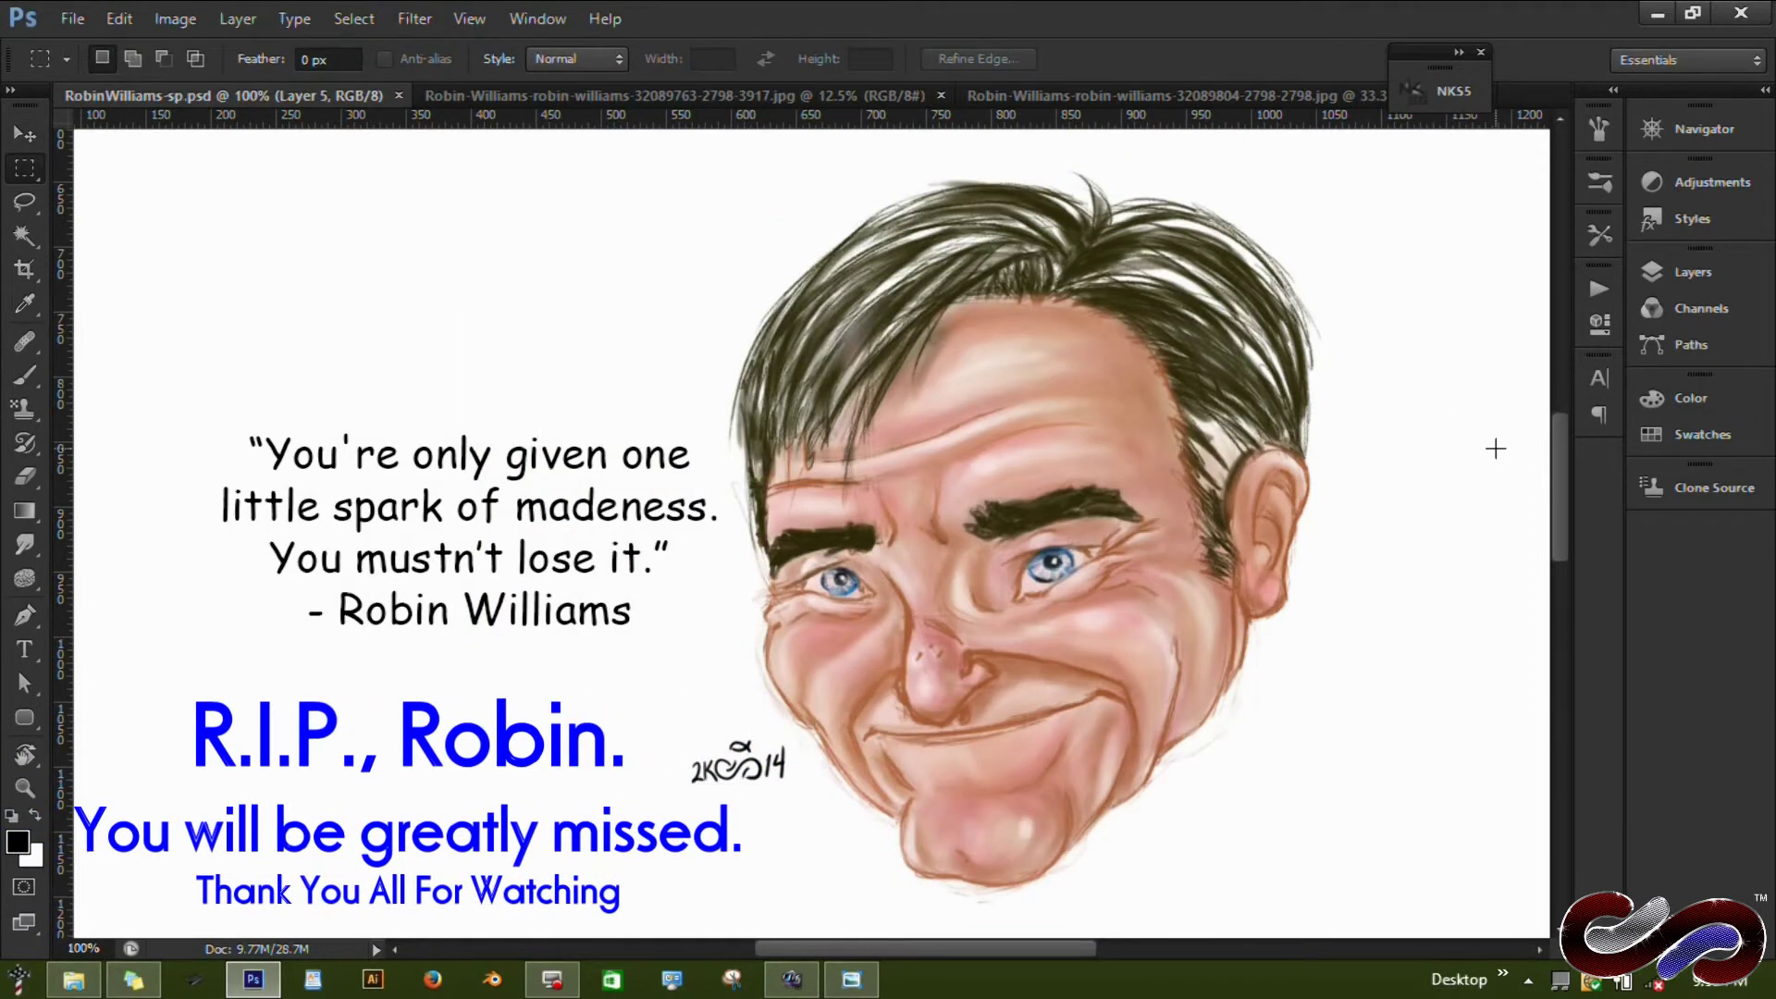
click(1688, 272)
click(1457, 427)
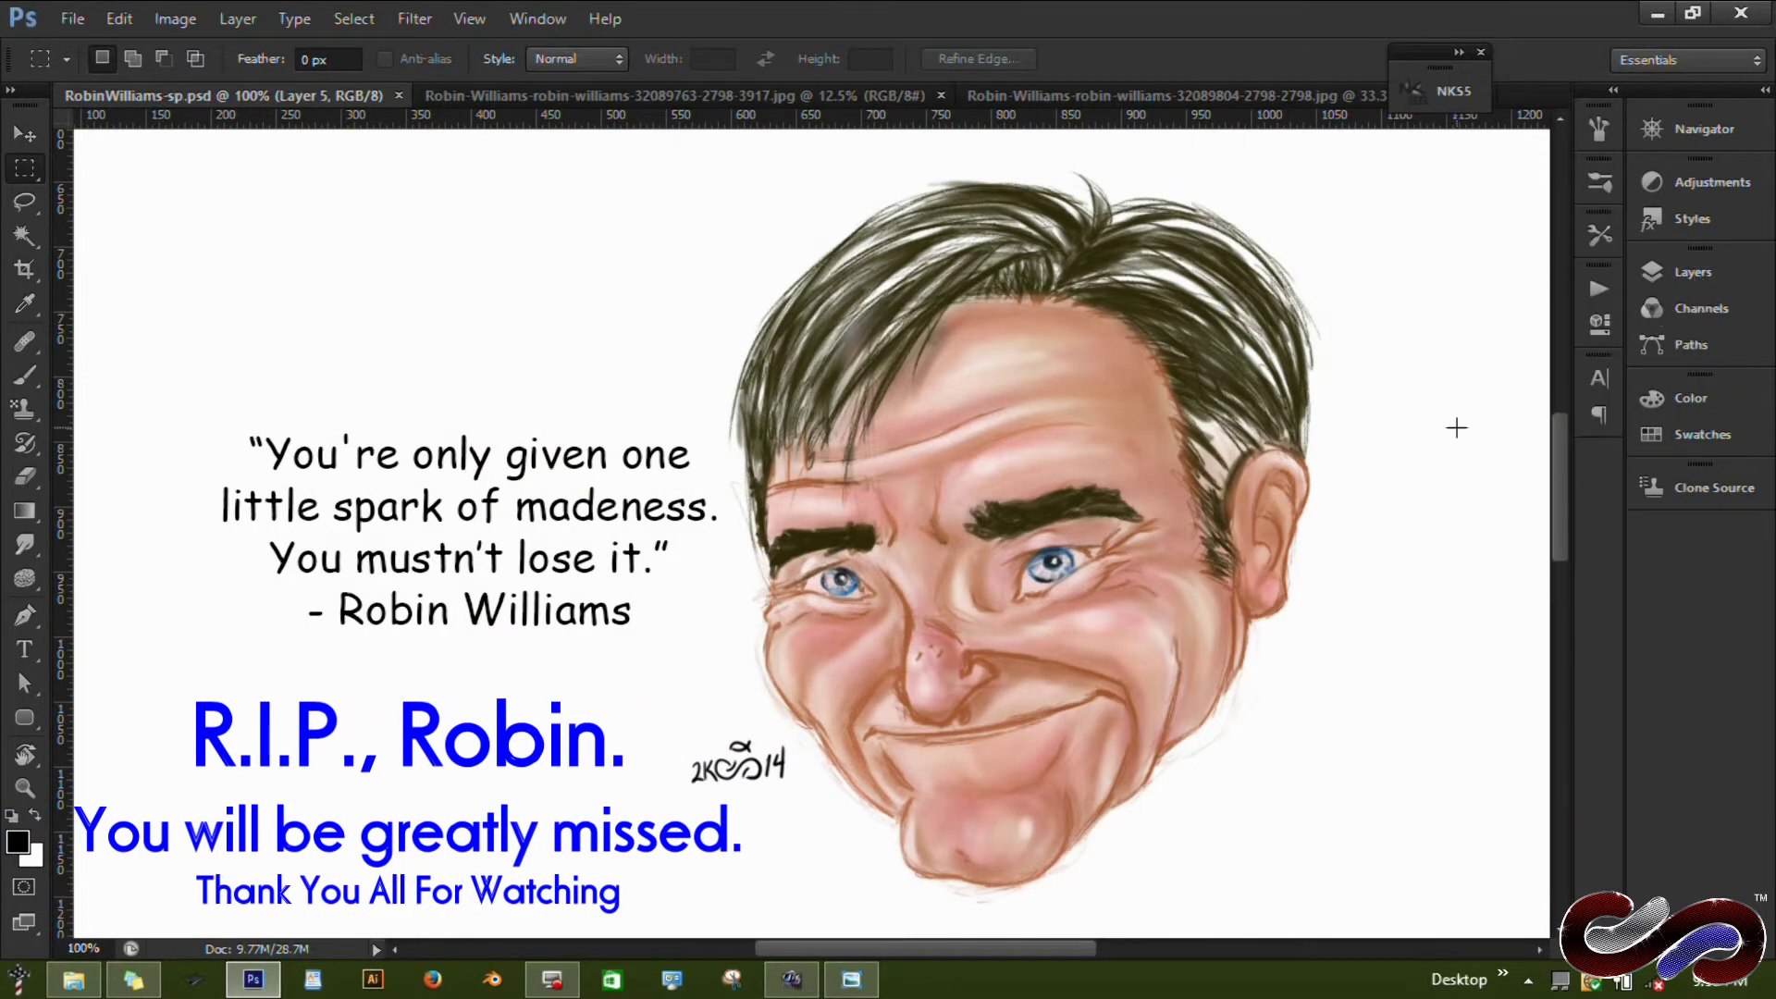